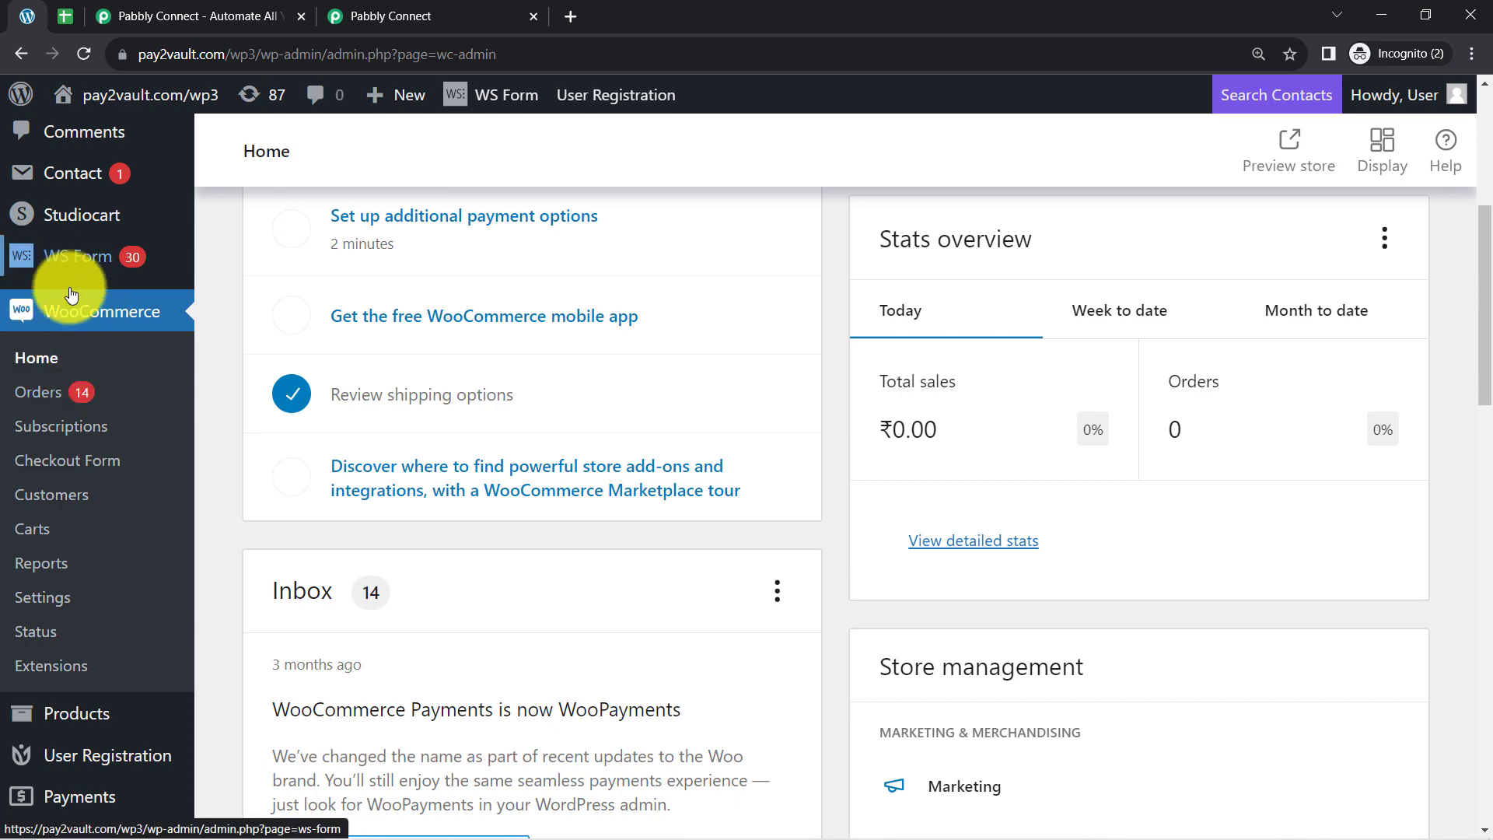
# Switch to the Pabbly Connect dashboard, checking the Pabbly Connect website on the way.
pyautogui.click(357, 10)
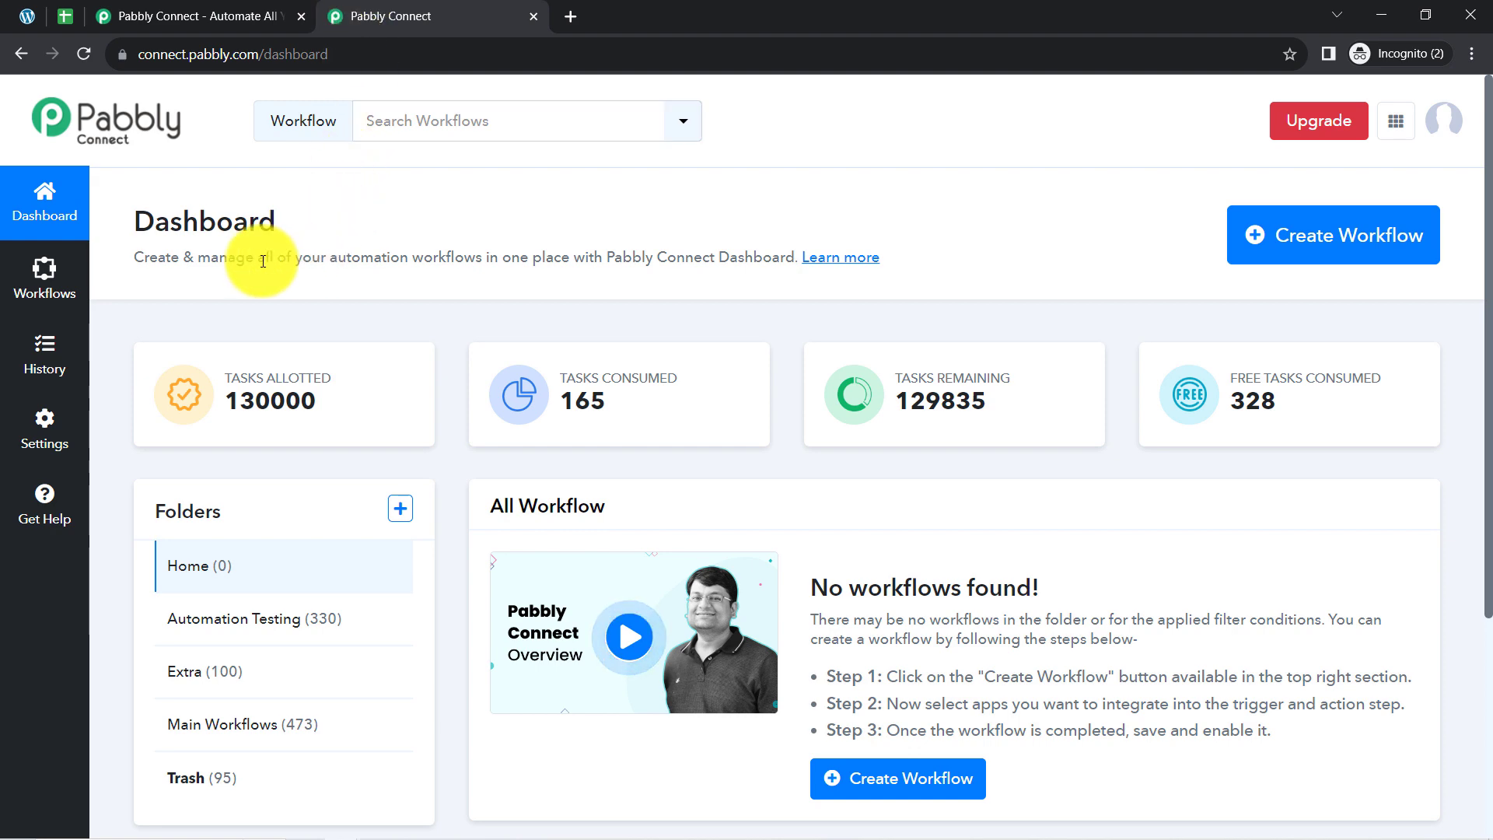
pyautogui.click(261, 8)
pyautogui.click(276, 394)
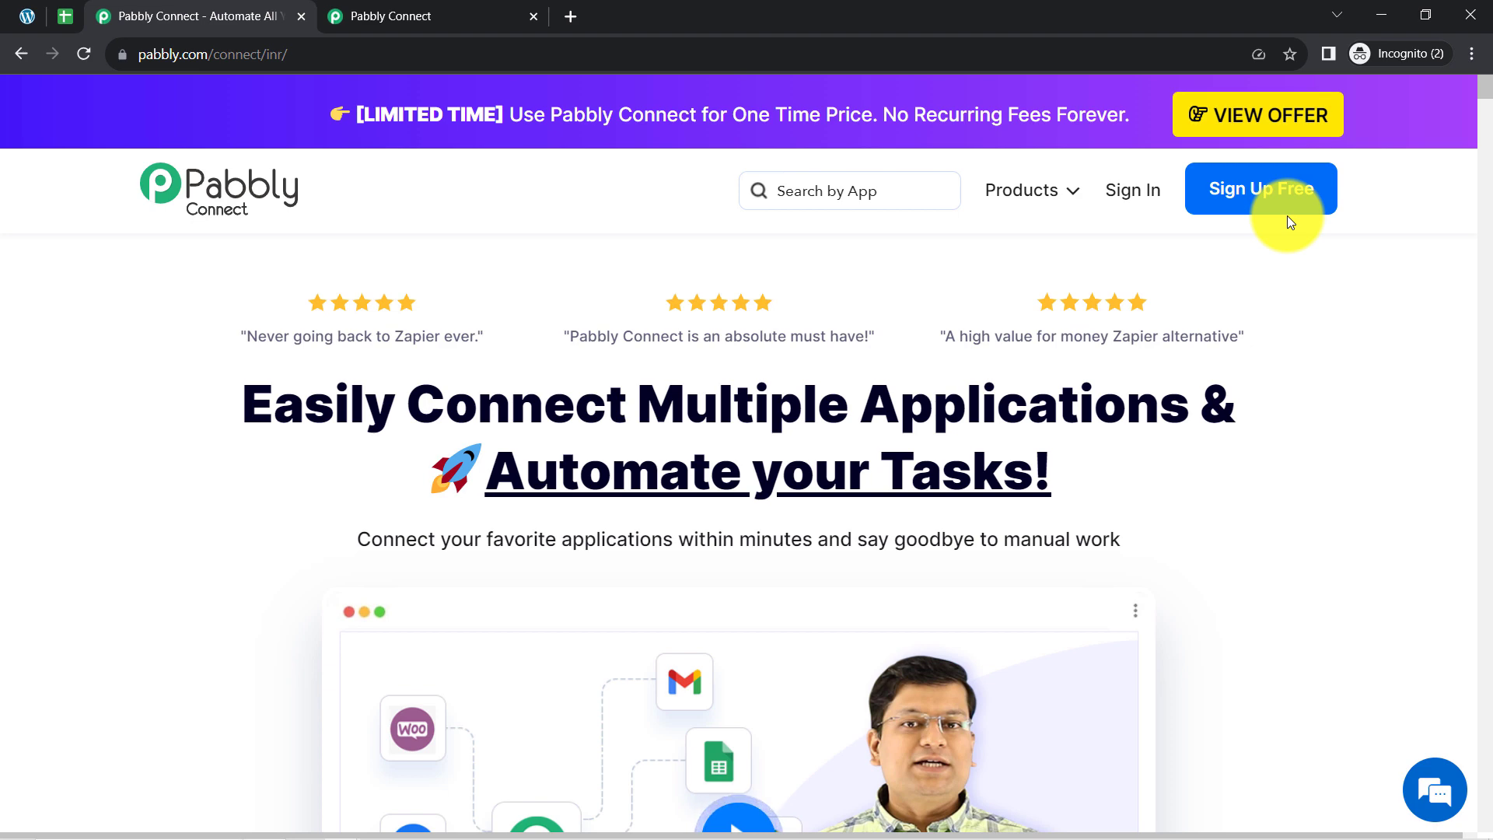
pyautogui.click(378, 14)
pyautogui.doubleClick(195, 225)
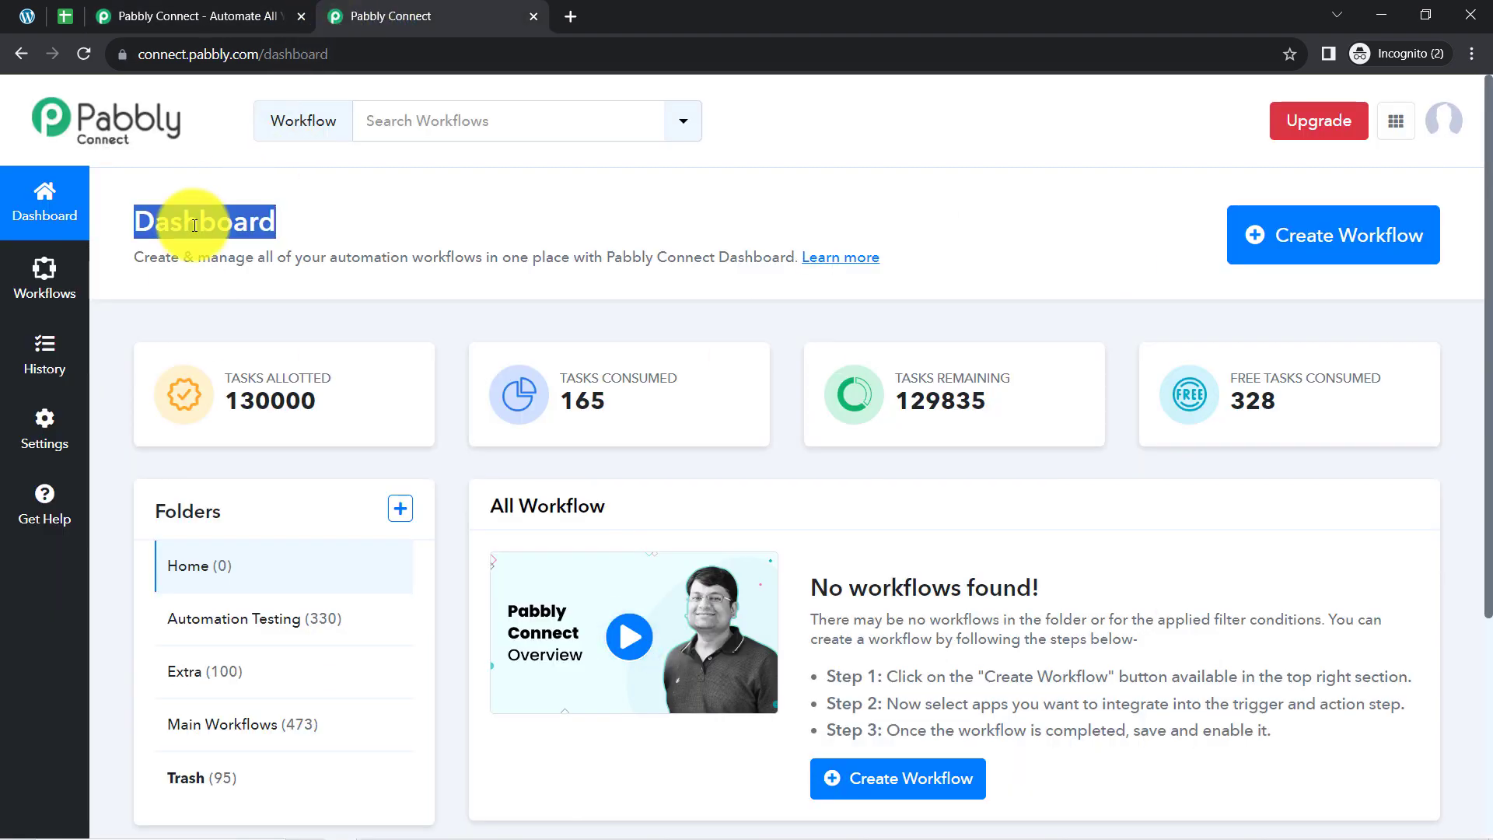
# Create a workflow named "Integrate Google Sheets with E-Commerce Platforms" in the Main Workflows folder.
pyautogui.click(1254, 239)
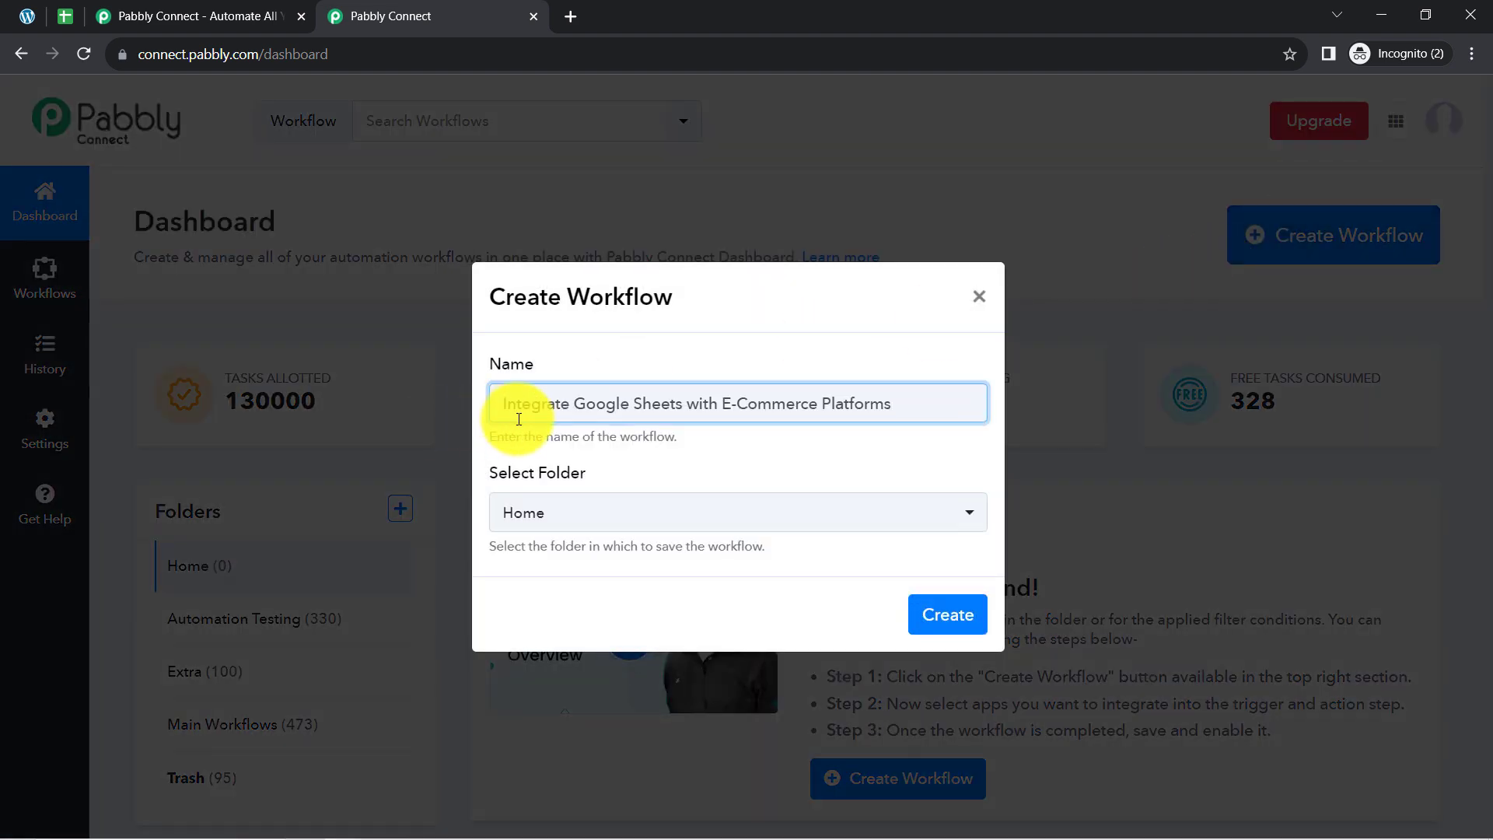
pyautogui.moveTo(531, 404); pyautogui.dragTo(834, 396)
pyautogui.click(849, 395)
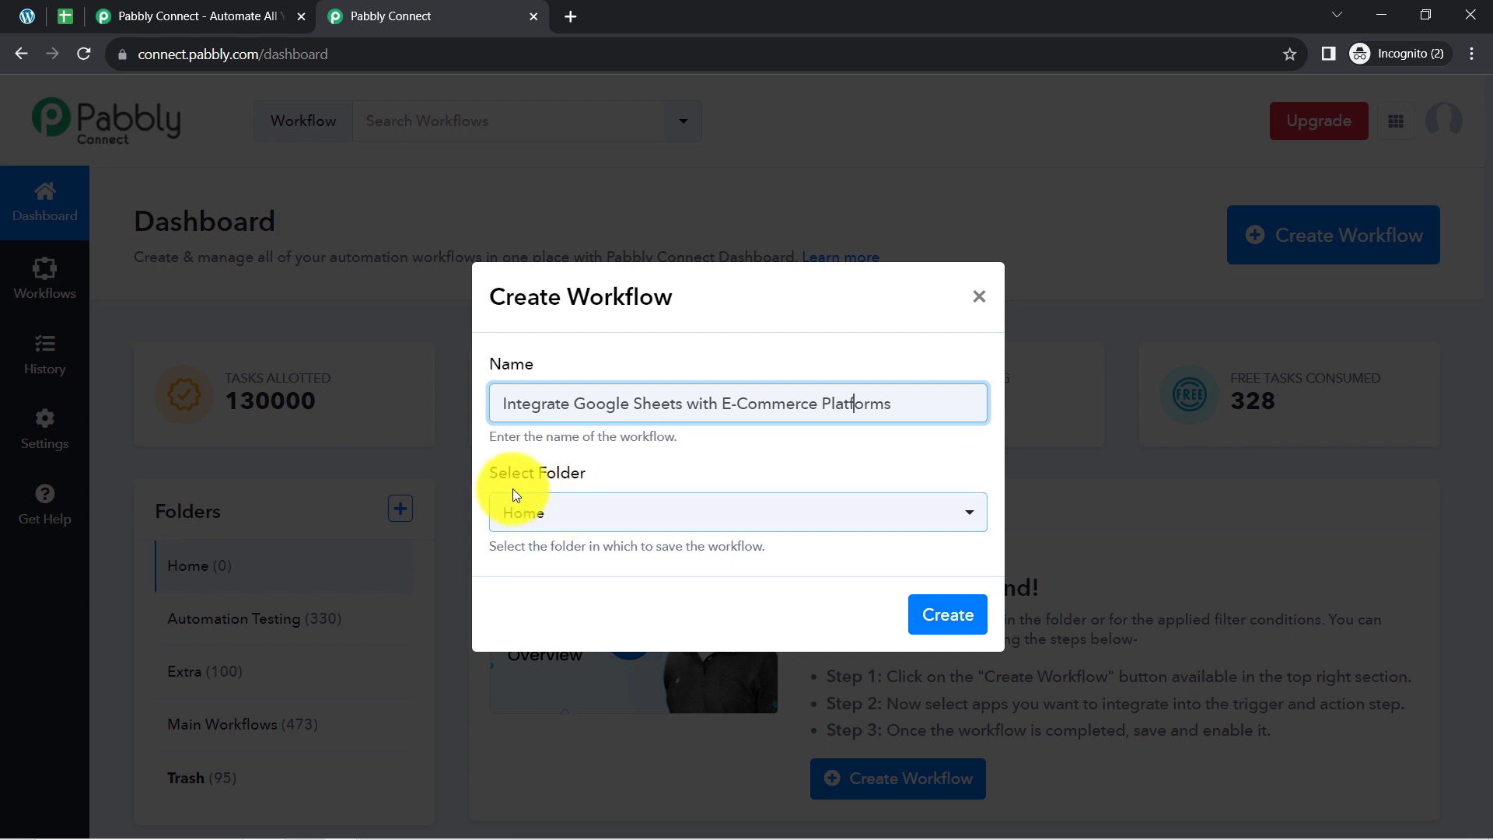
pyautogui.click(534, 532)
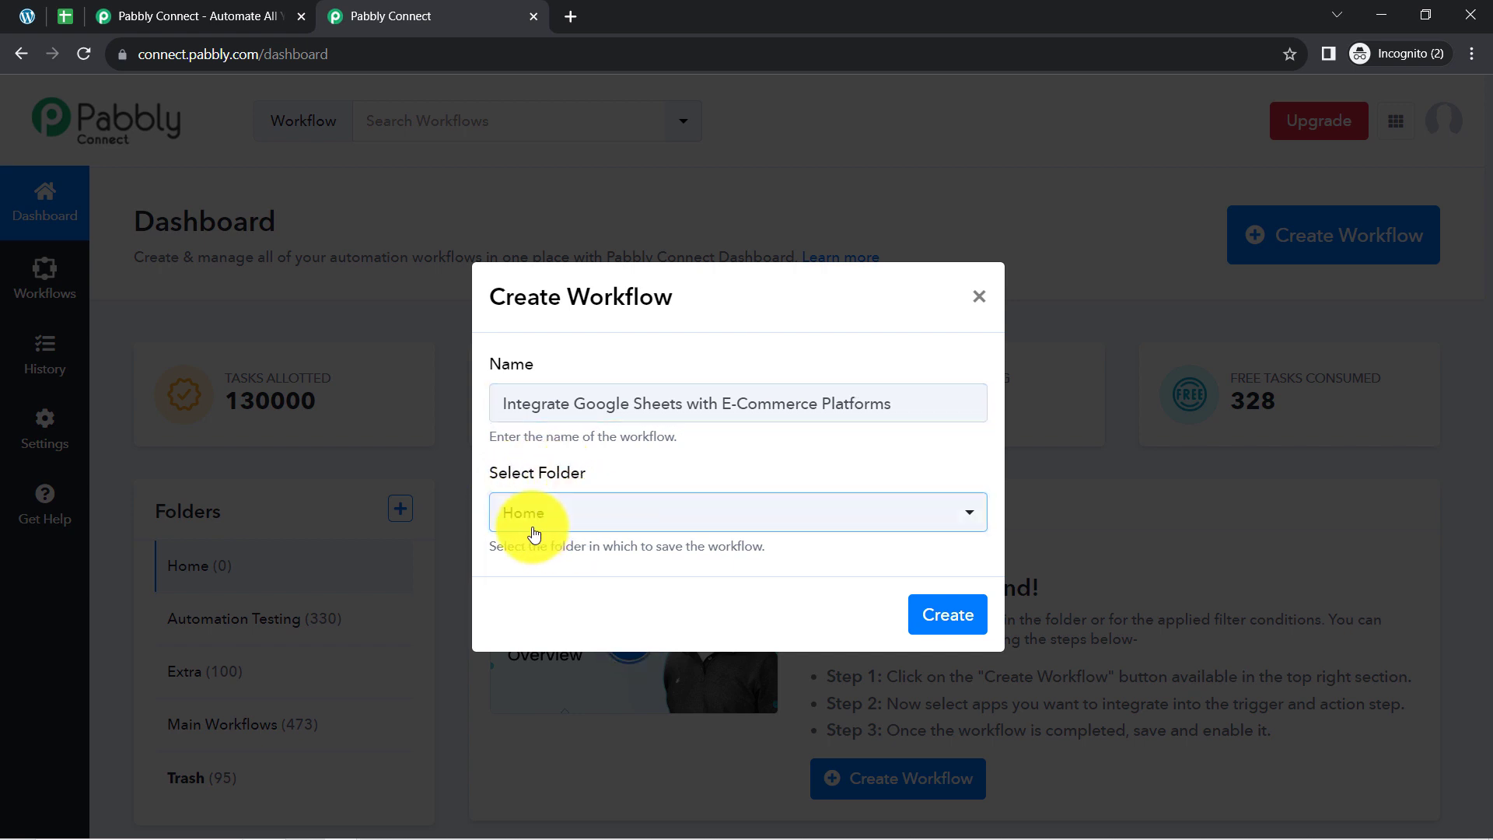
pyautogui.click(522, 516)
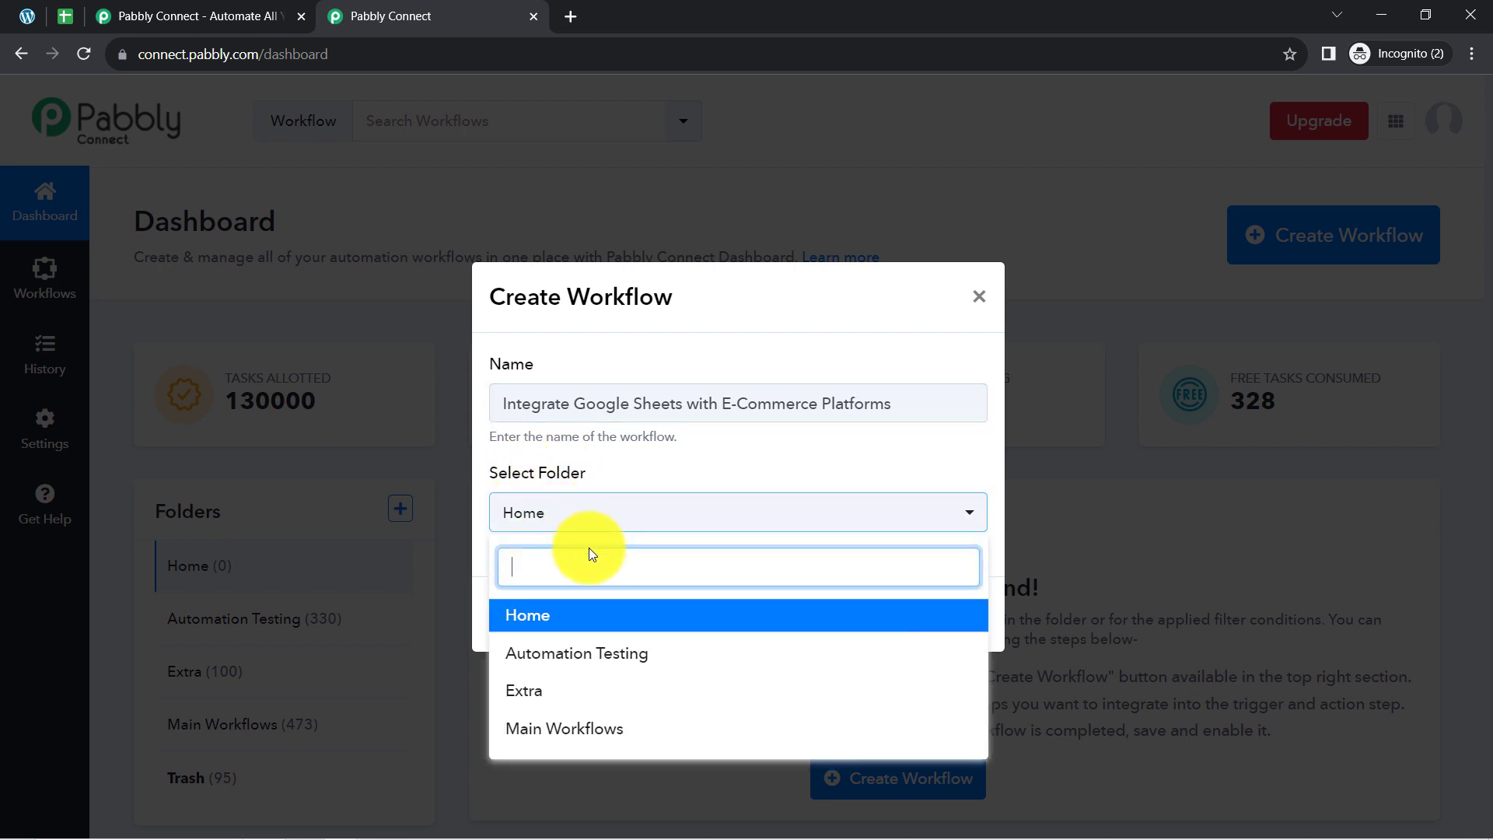
pyautogui.click(545, 729)
pyautogui.click(942, 617)
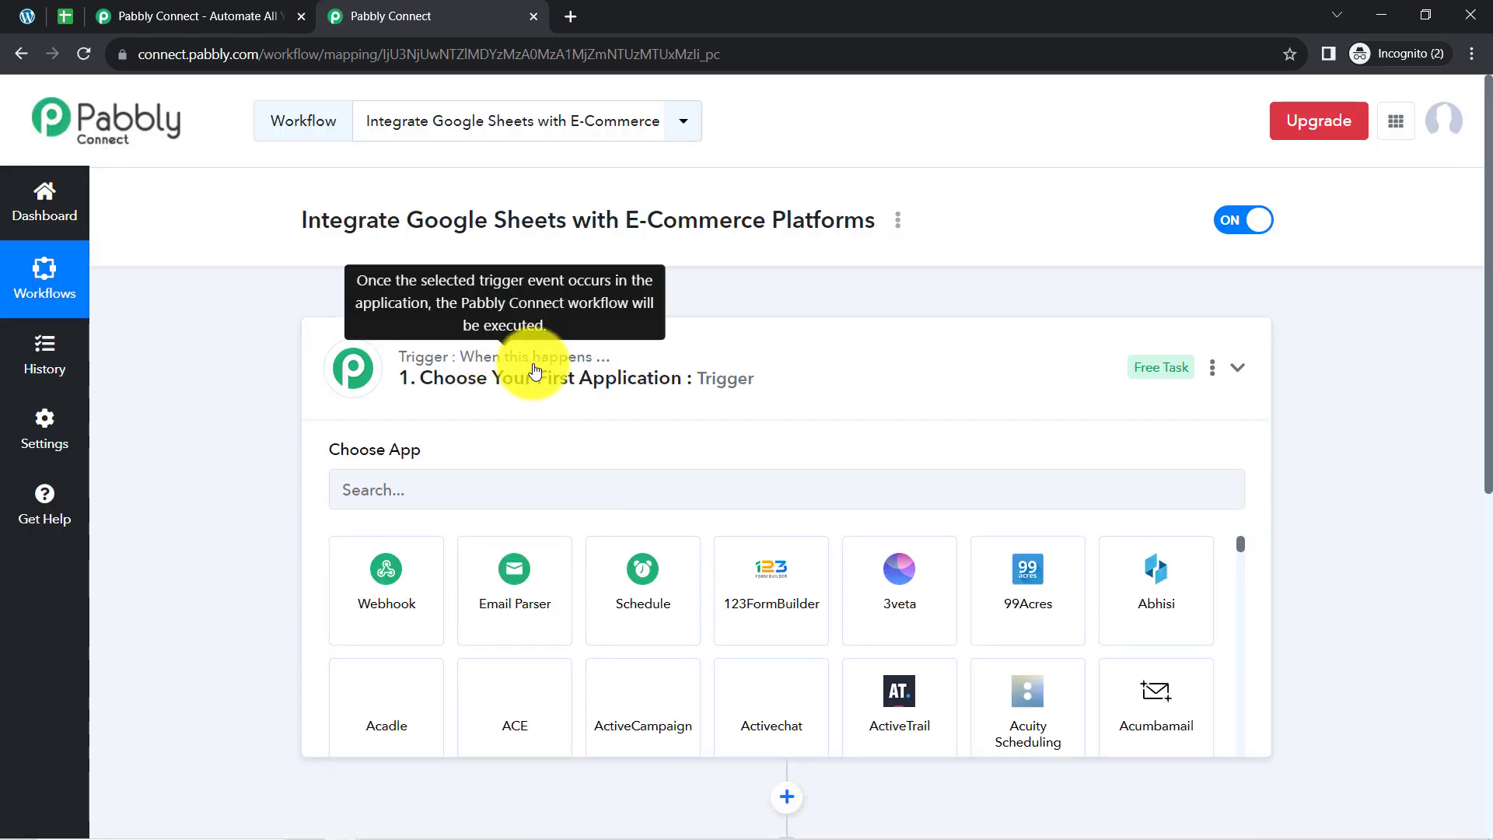
pyautogui.click(536, 372)
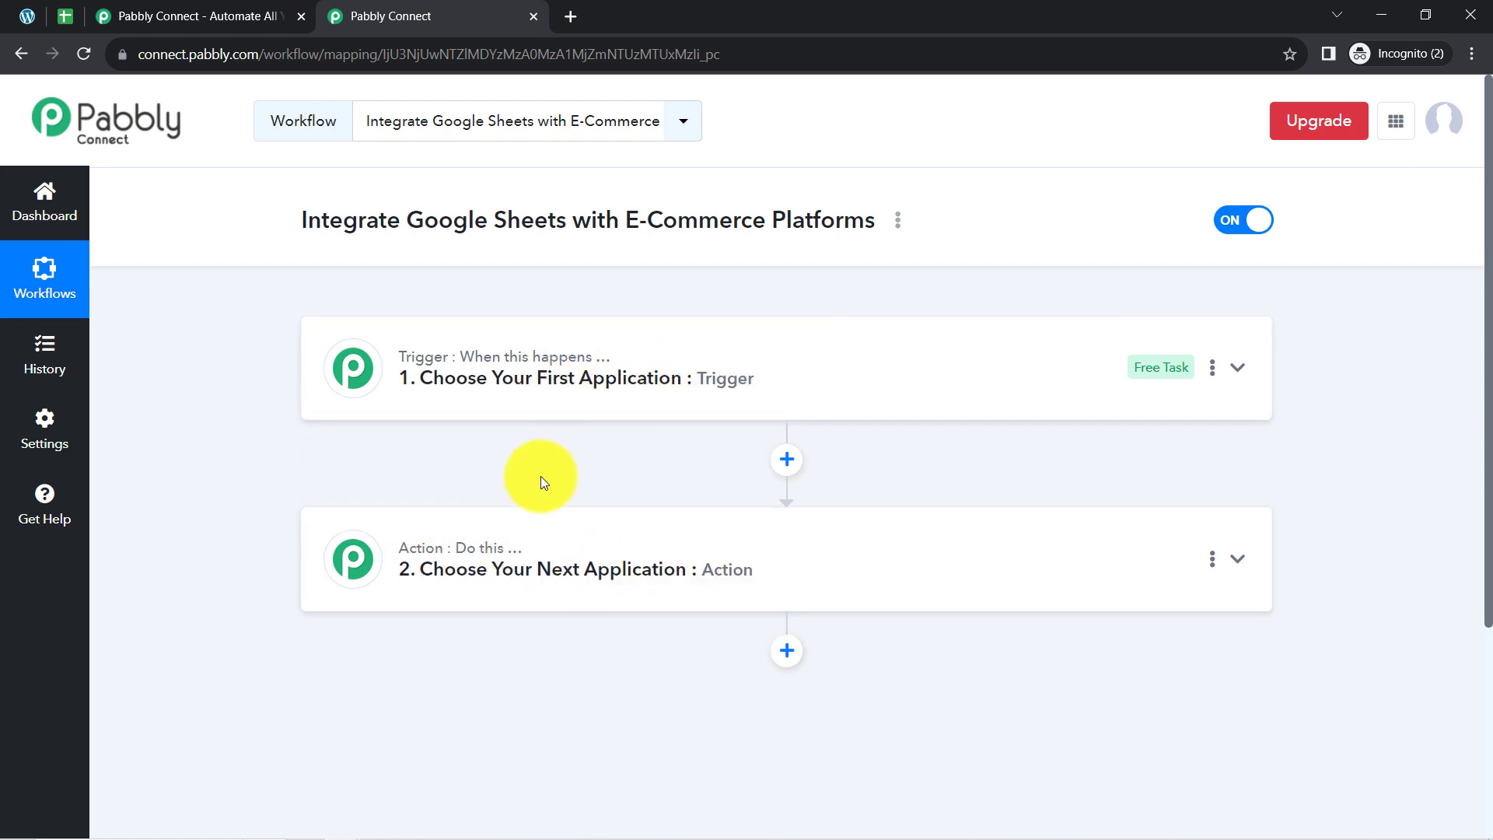
pyautogui.moveTo(303, 220); pyautogui.dragTo(753, 220)
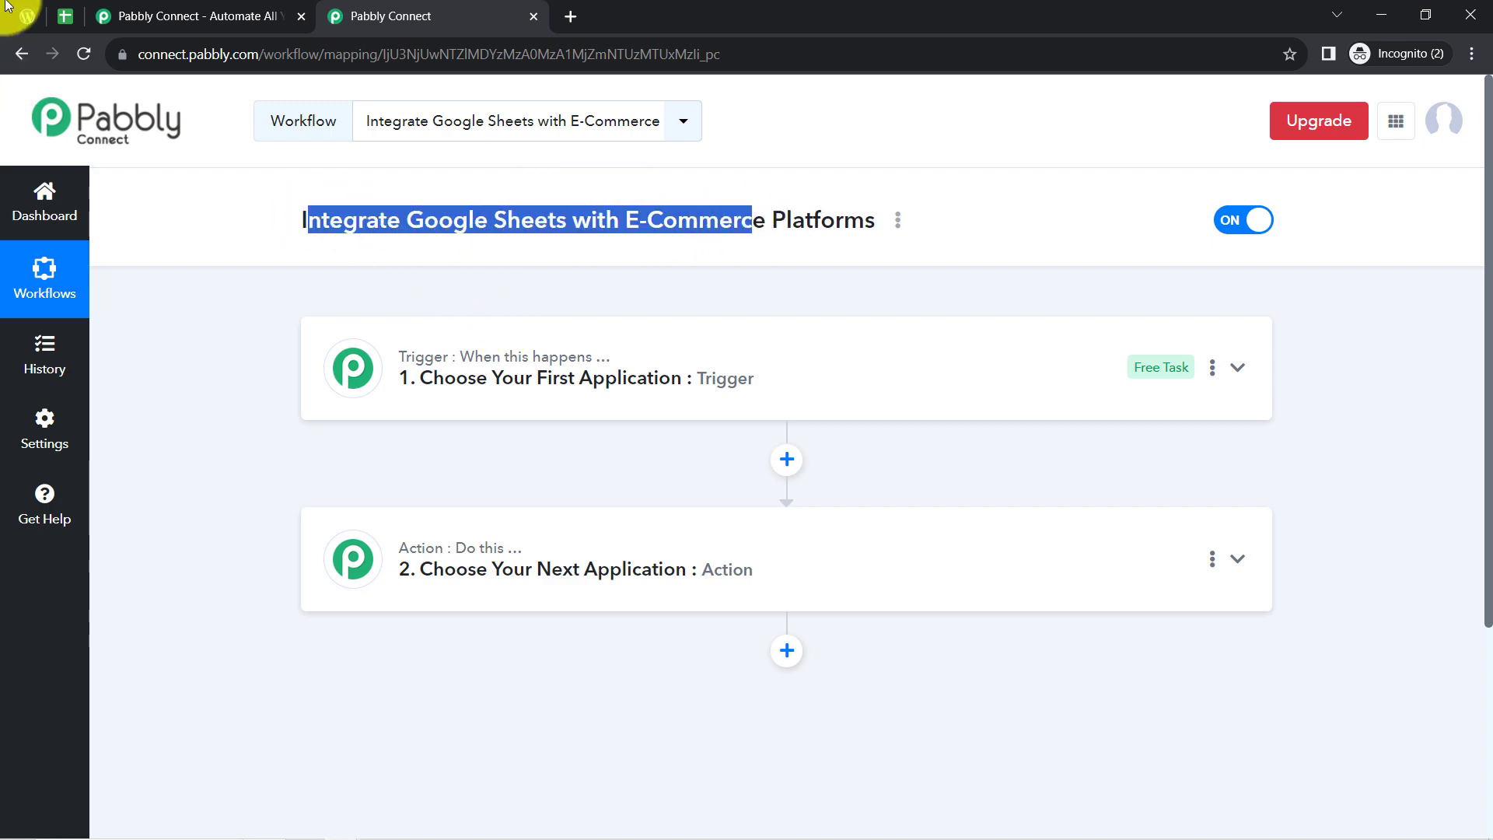
pyautogui.click(27, 16)
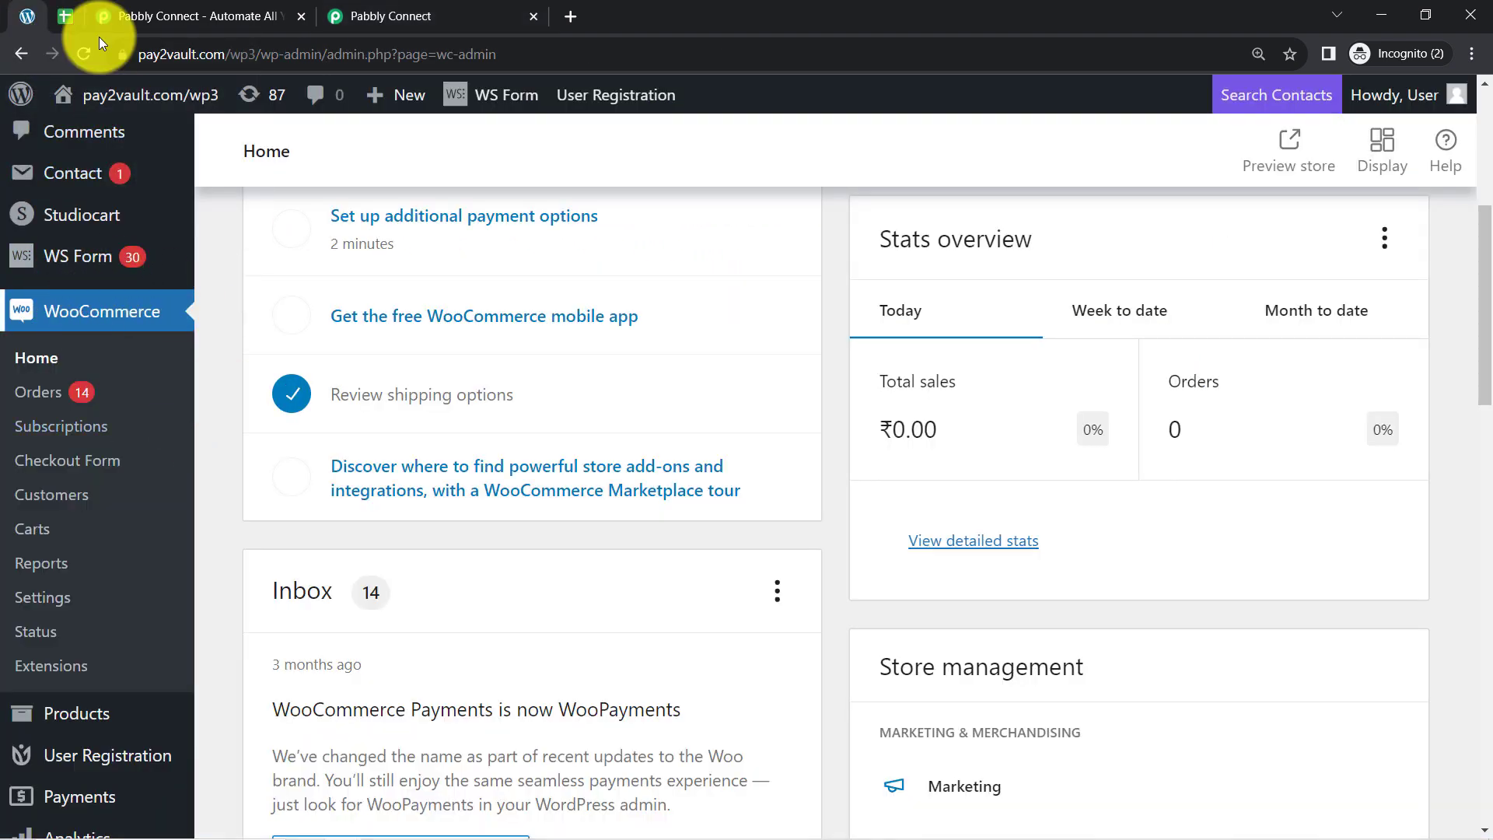
pyautogui.click(67, 13)
pyautogui.click(384, 14)
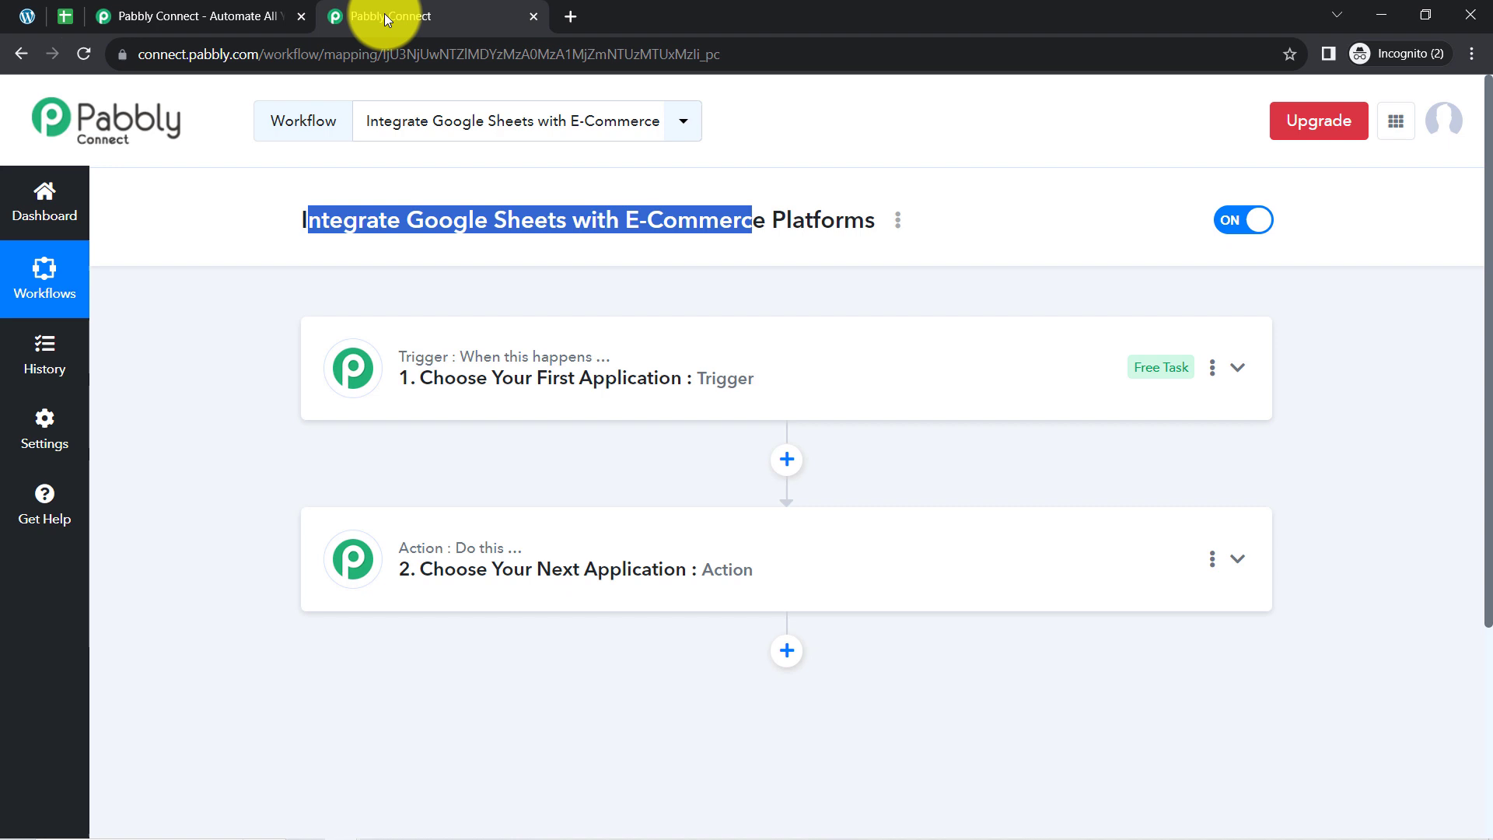
# Expand the workflow's trigger and search its application list for "wooc".
pyautogui.click(440, 381)
pyautogui.click(409, 499)
pyautogui.write('w')
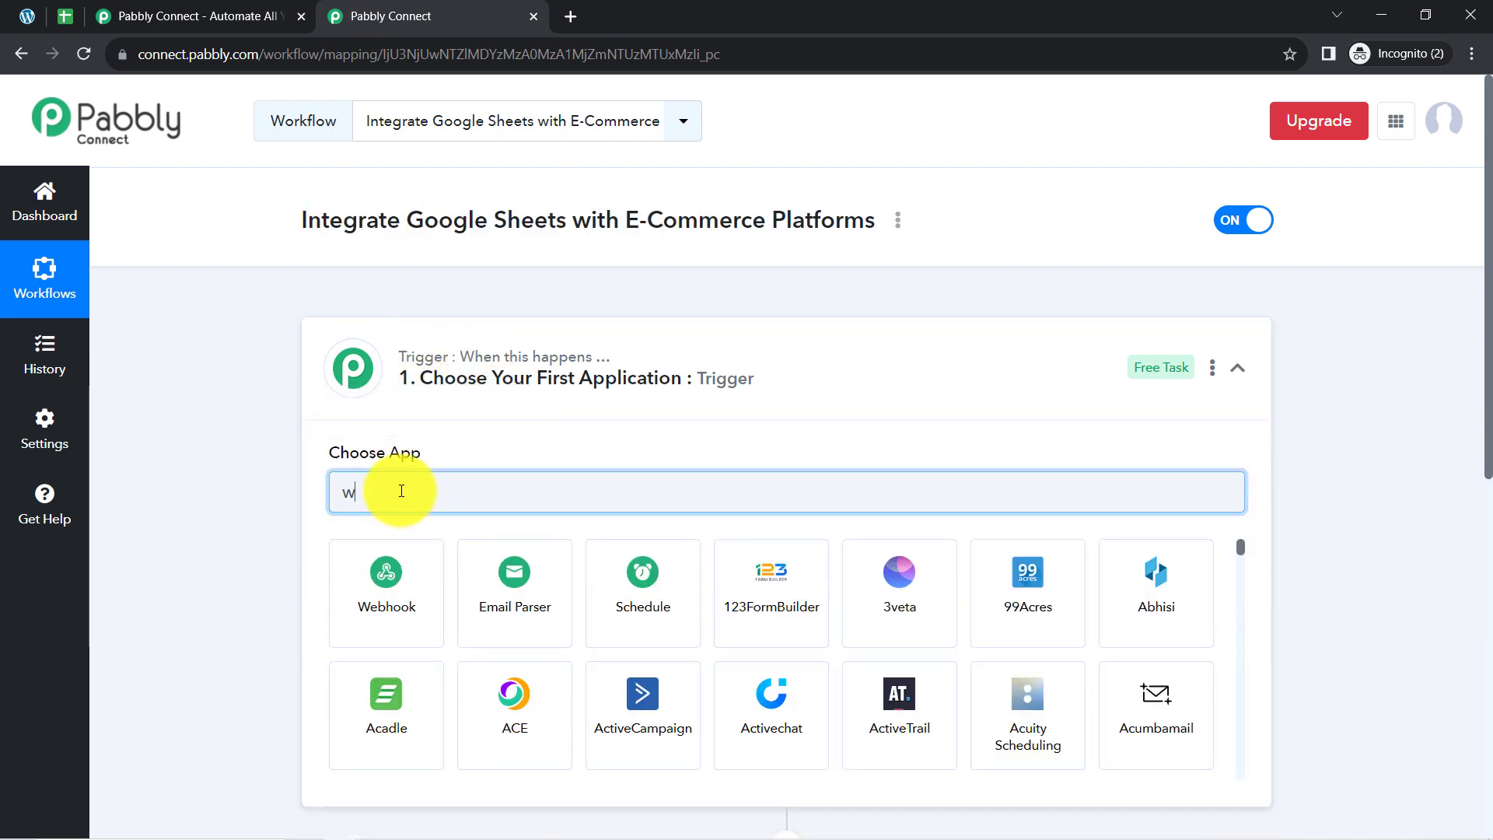
pyautogui.write('ooc')
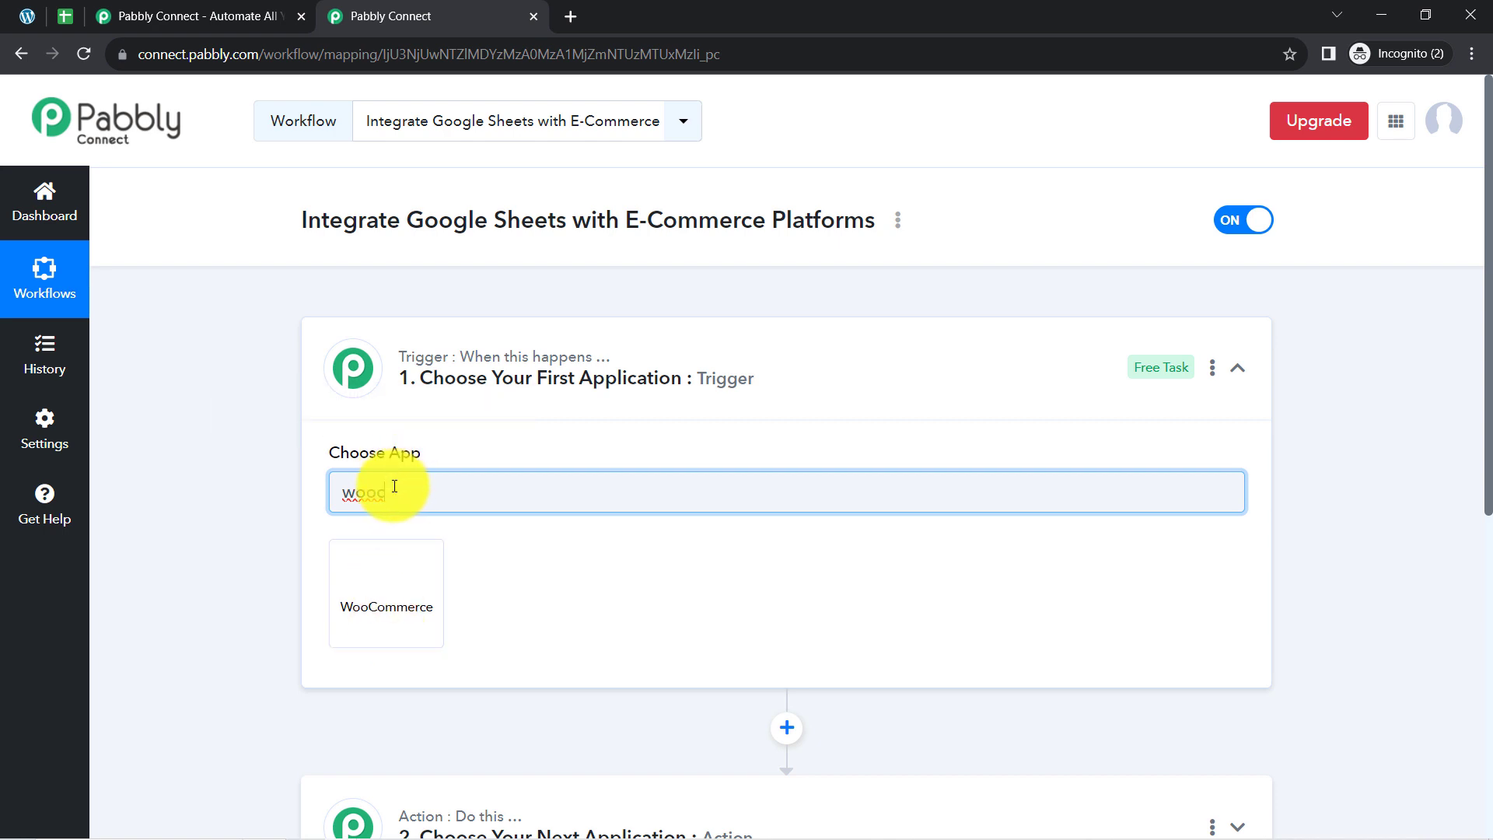
# Search the trigger's application list for "shopi" and for "wix".
pyautogui.moveTo(389, 483); pyautogui.dragTo(302, 504)
pyautogui.write('shopi')
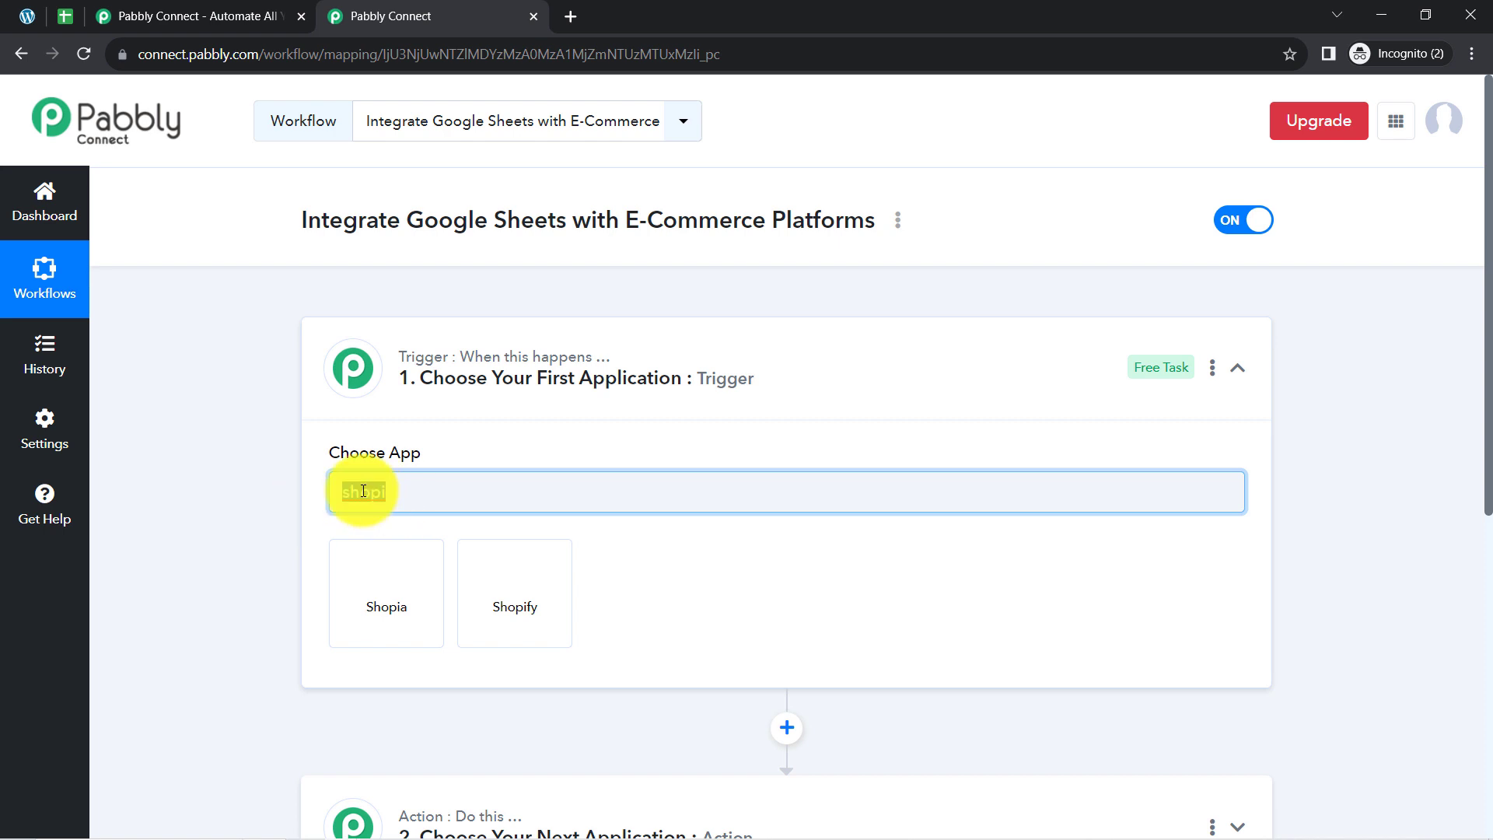
pyautogui.write('wix')
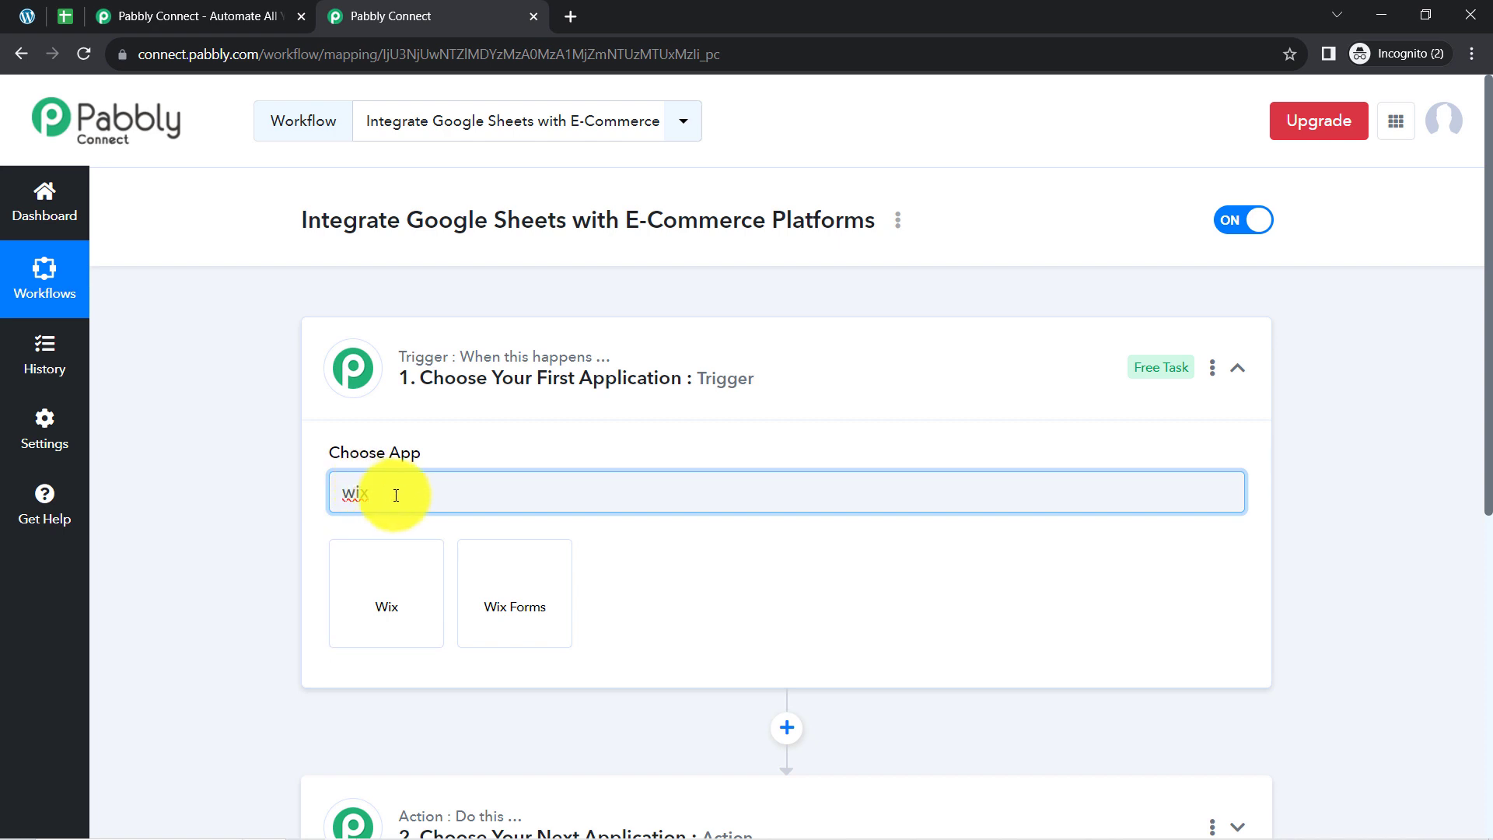
# Search for "wooc" again and choose WooCommerce as the trigger application.
pyautogui.moveTo(396, 496); pyautogui.dragTo(339, 492)
pyautogui.write('wooc')
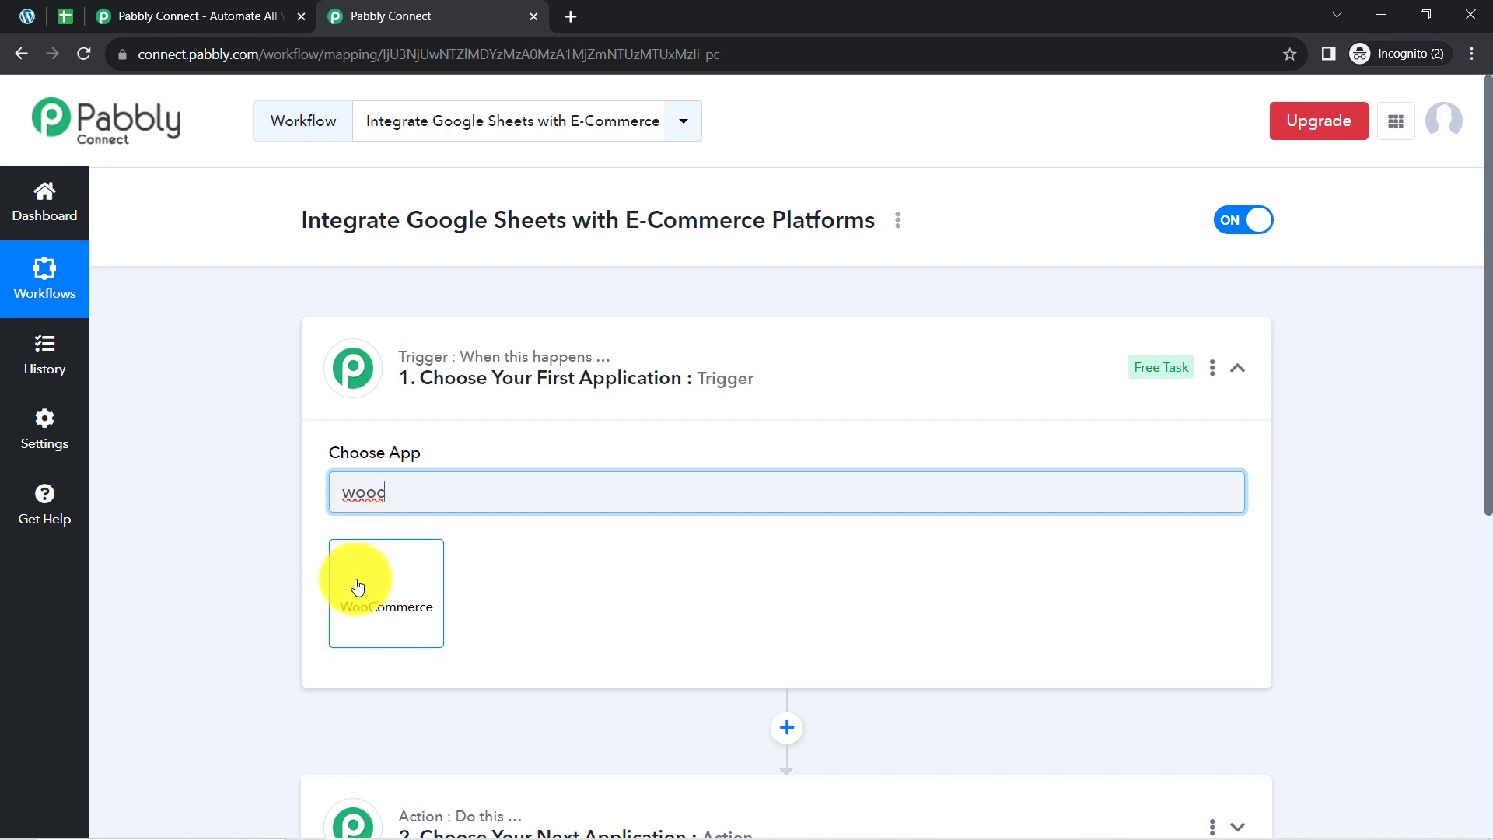
pyautogui.click(358, 586)
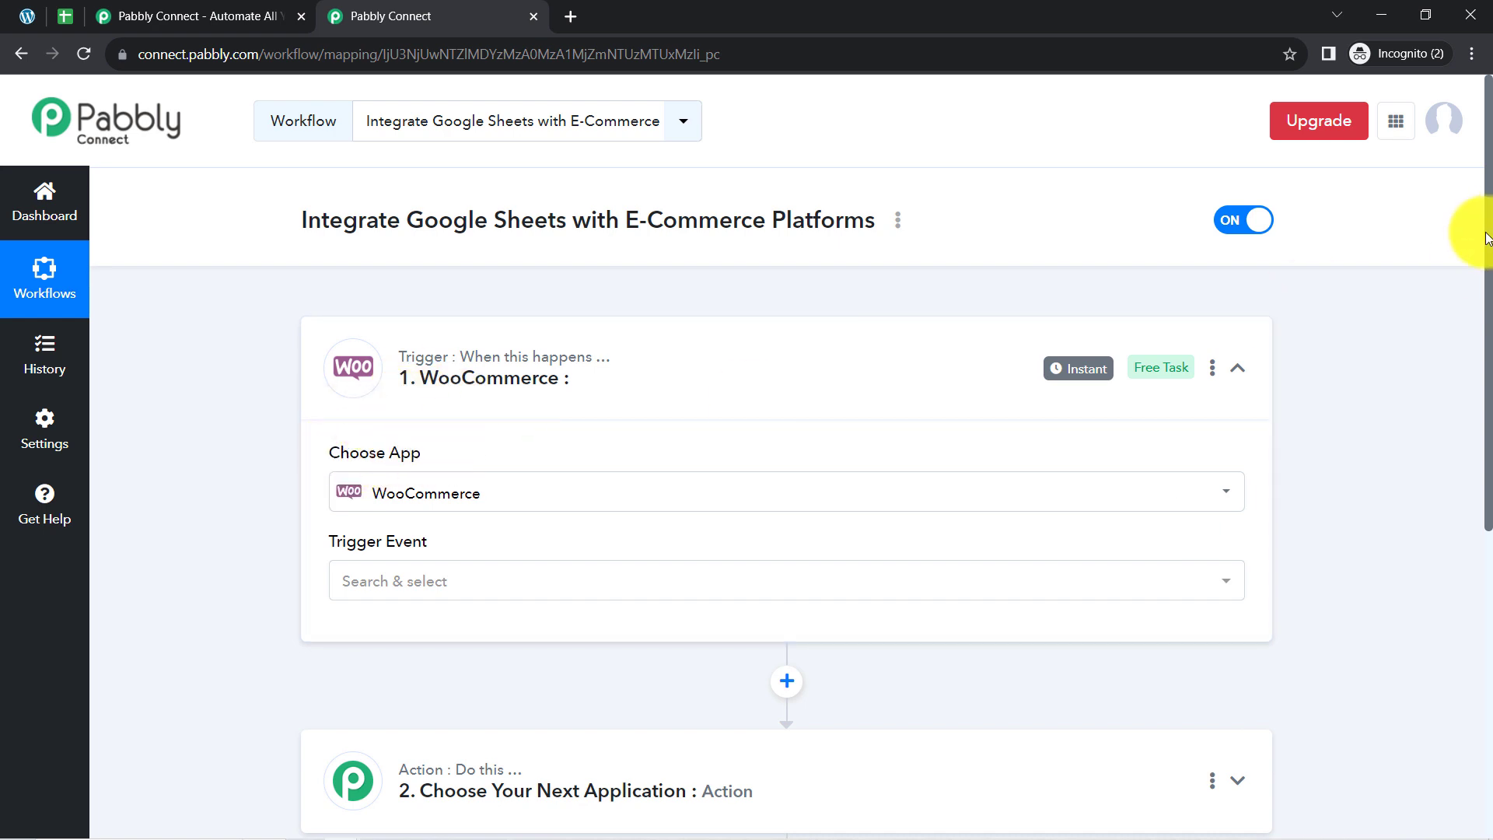
# Choose Google Sheets as the application for the workflow's action, searching for "google s".
pyautogui.scroll(-6, 1489, 255)
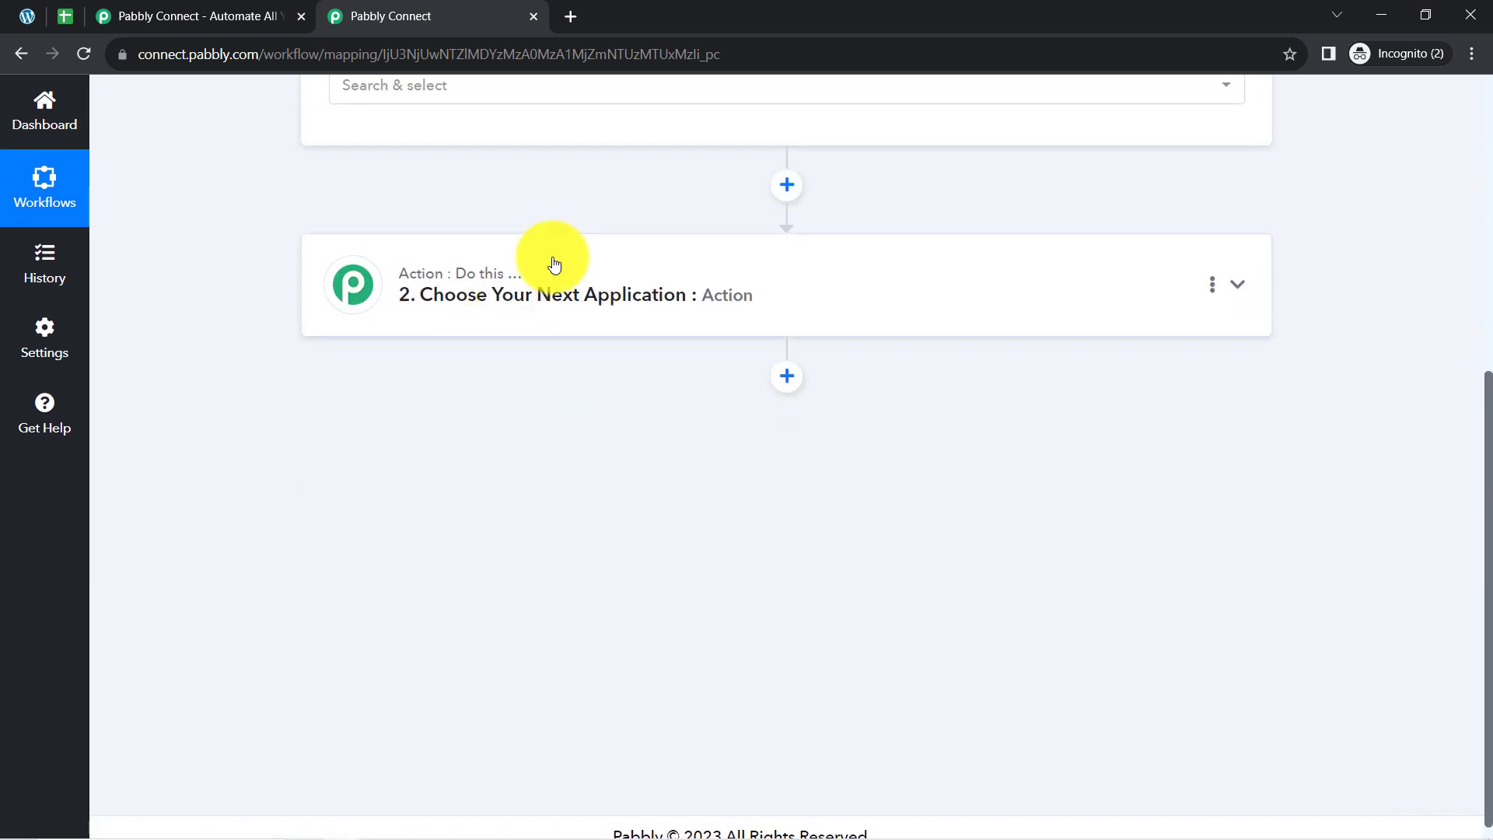
pyautogui.click(550, 257)
pyautogui.click(378, 420)
pyautogui.write('google s')
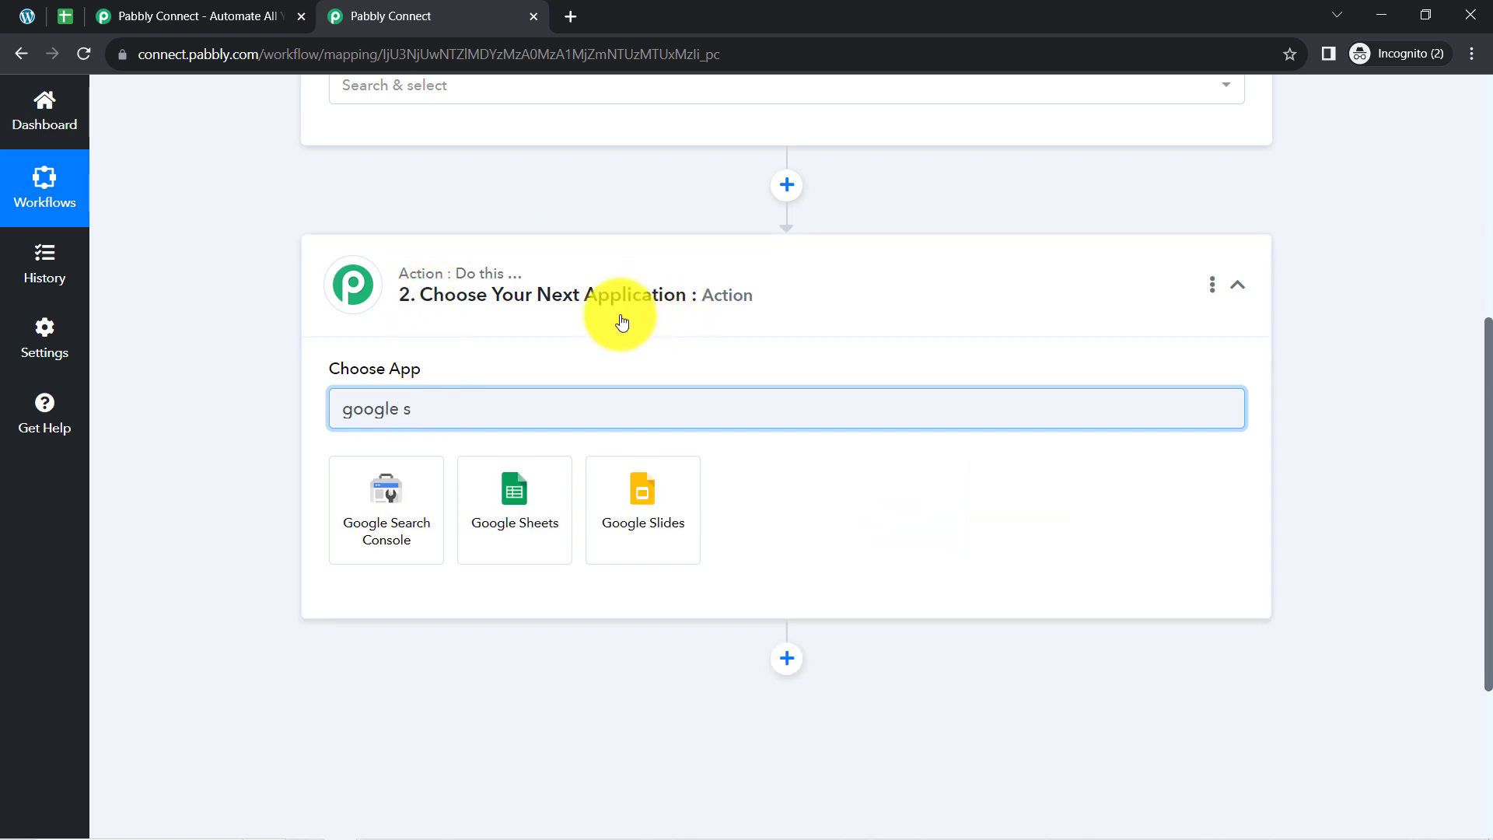
pyautogui.click(515, 502)
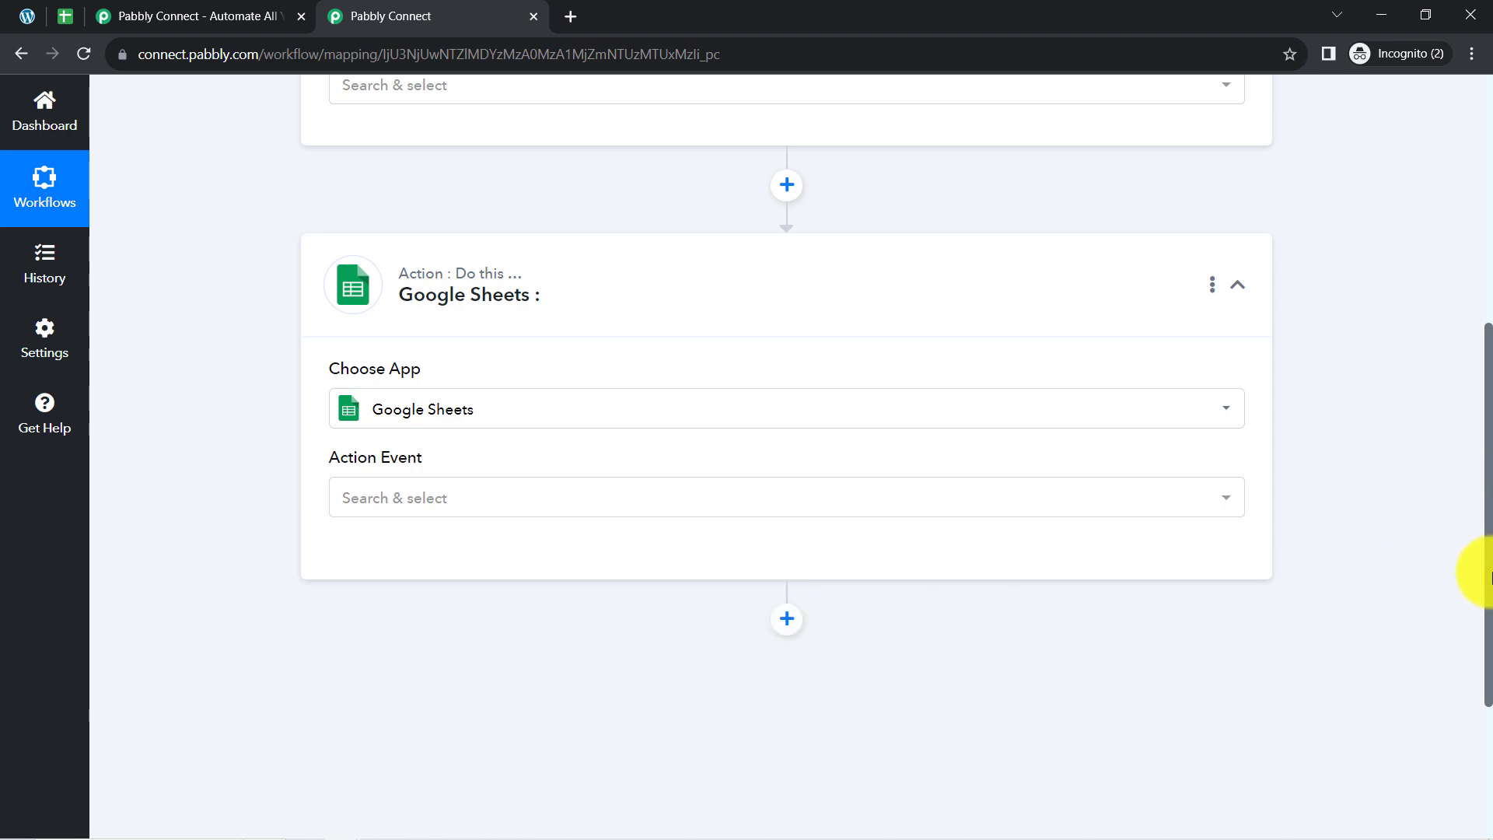
# Collapse the WooCommerce trigger and the Google Sheets action.
pyautogui.moveTo(1487, 576); pyautogui.dragTo(1481, 226)
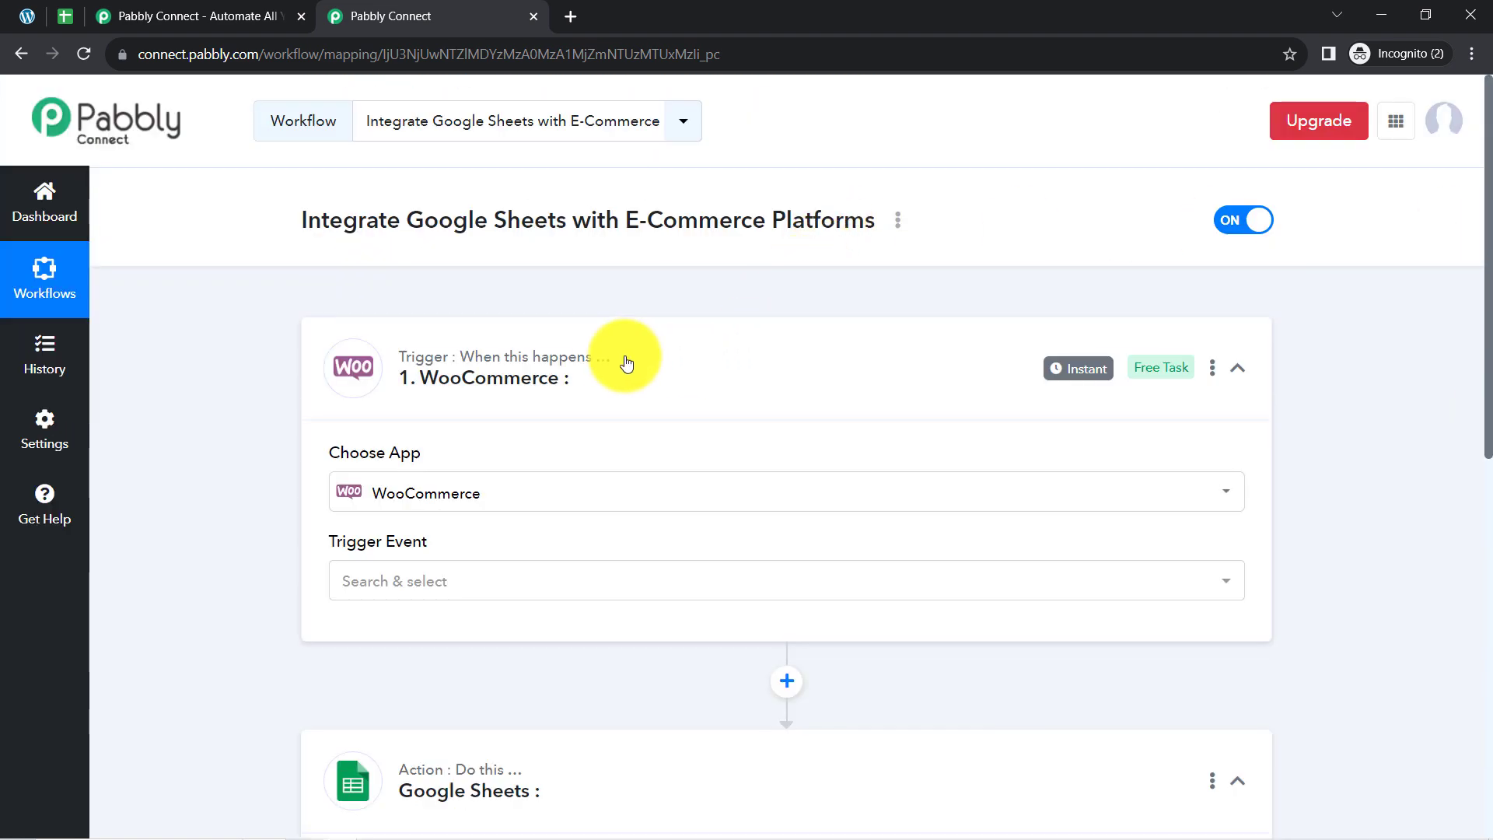
pyautogui.doubleClick(427, 543)
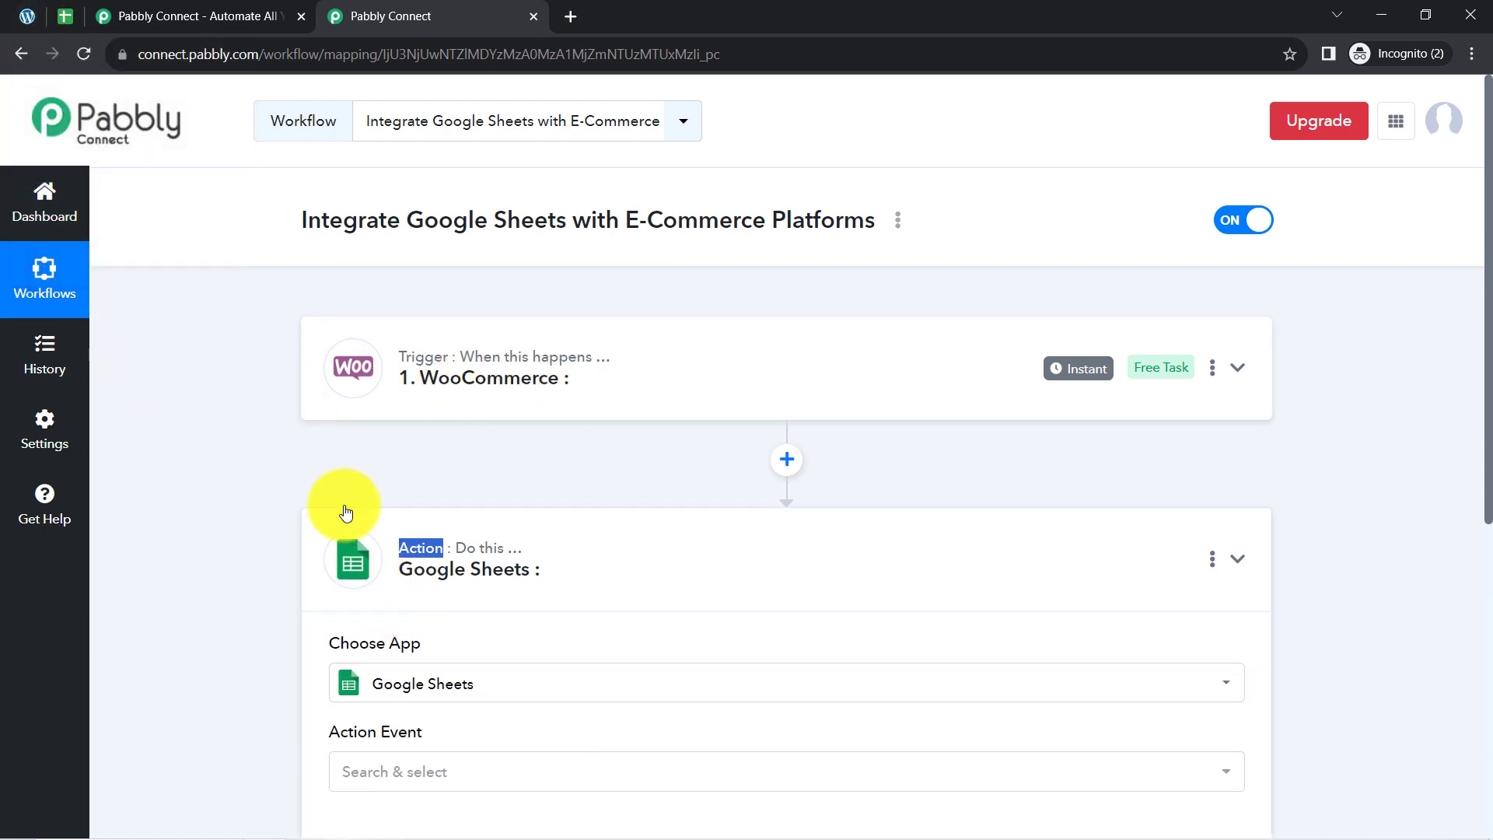
pyautogui.click(361, 574)
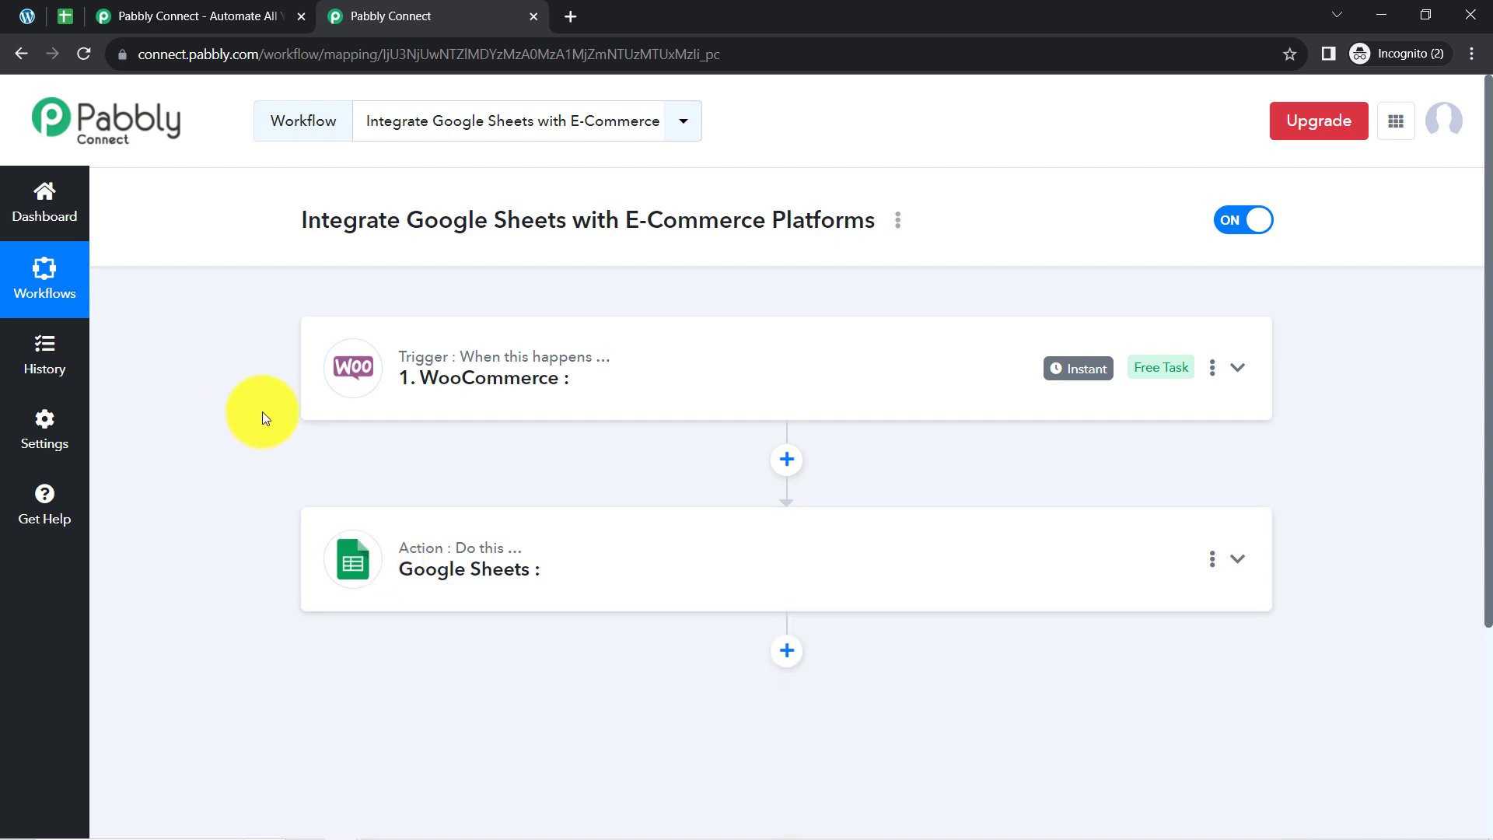
# Expand the WooCommerce trigger, look through its available events and set the trigger event to New Order Created.
pyautogui.click(381, 377)
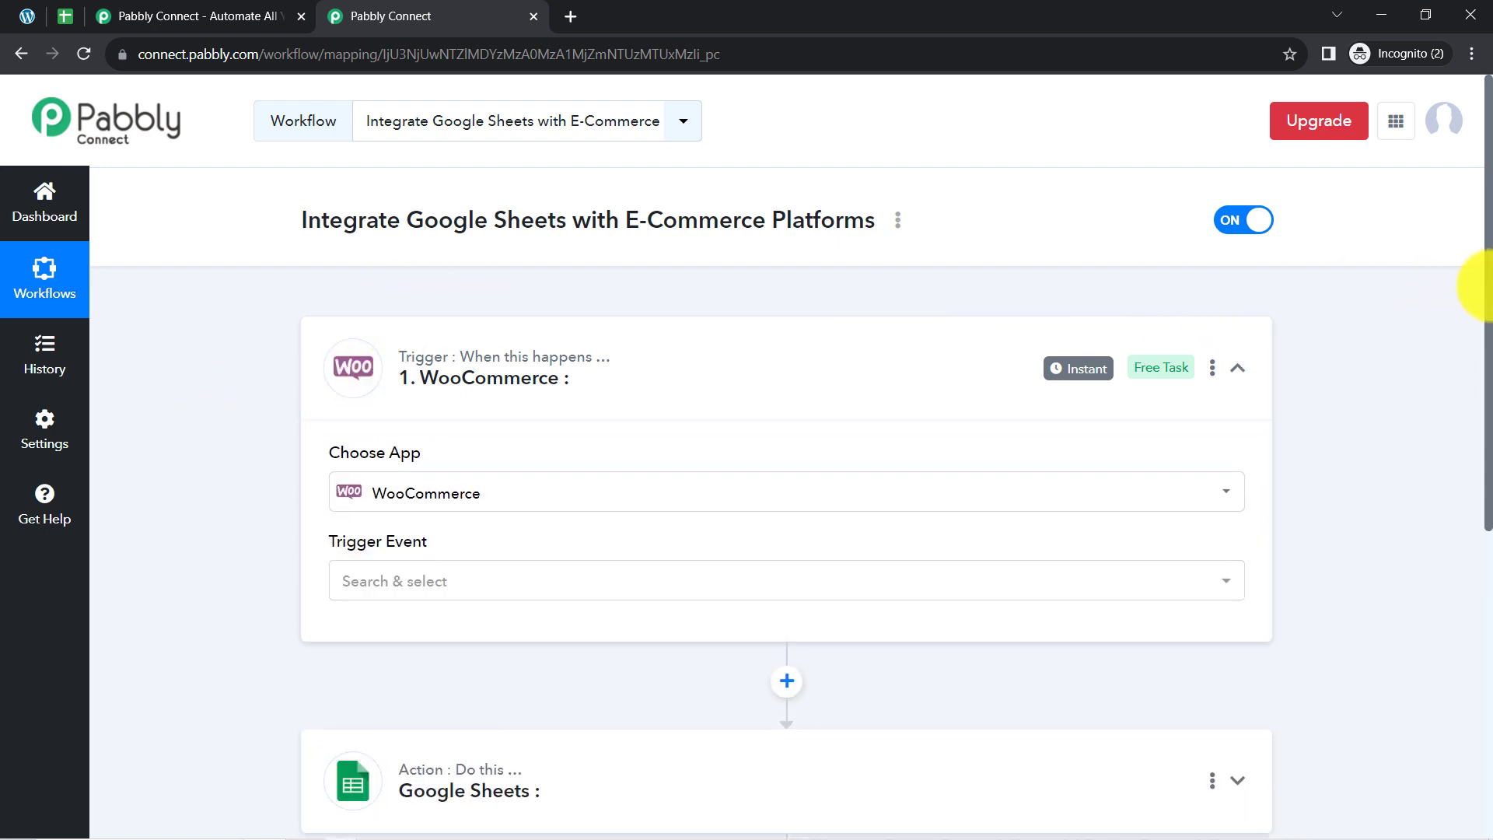
pyautogui.scroll(-2, 1447, 295)
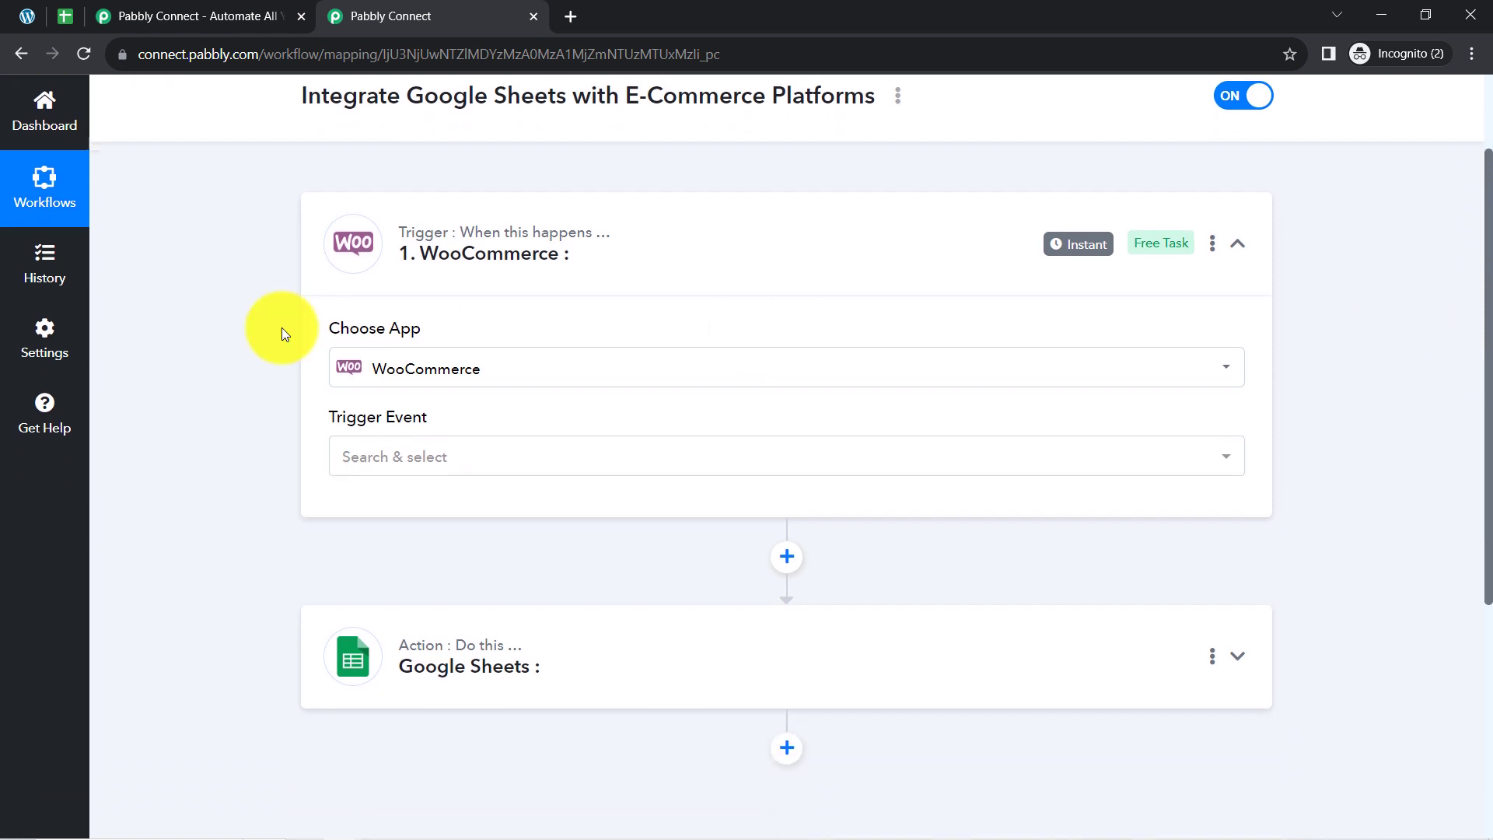
pyautogui.click(378, 465)
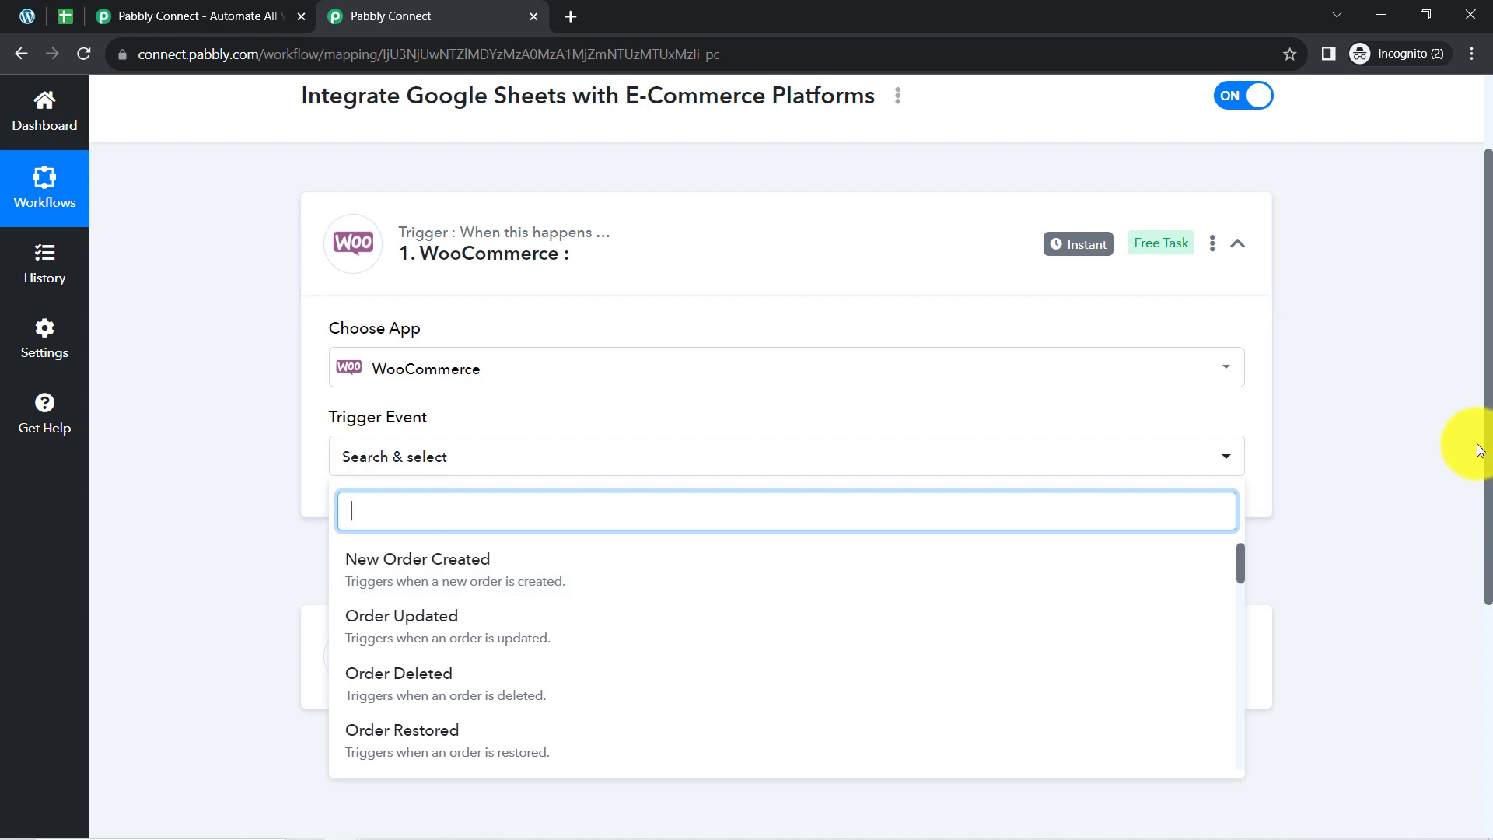
pyautogui.scroll(-2, 1490, 470)
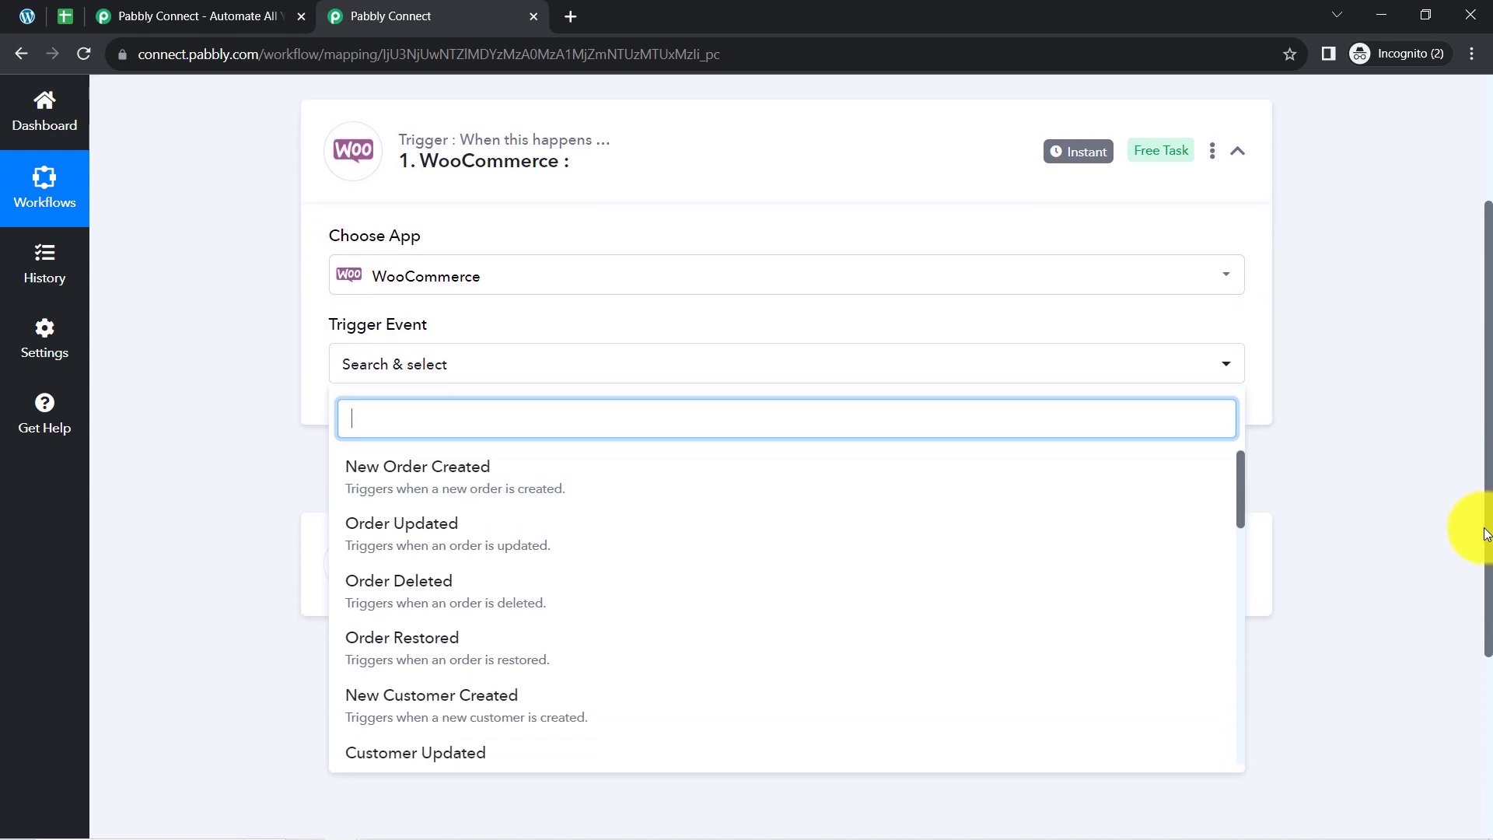
pyautogui.moveTo(1240, 420); pyautogui.dragTo(1240, 460)
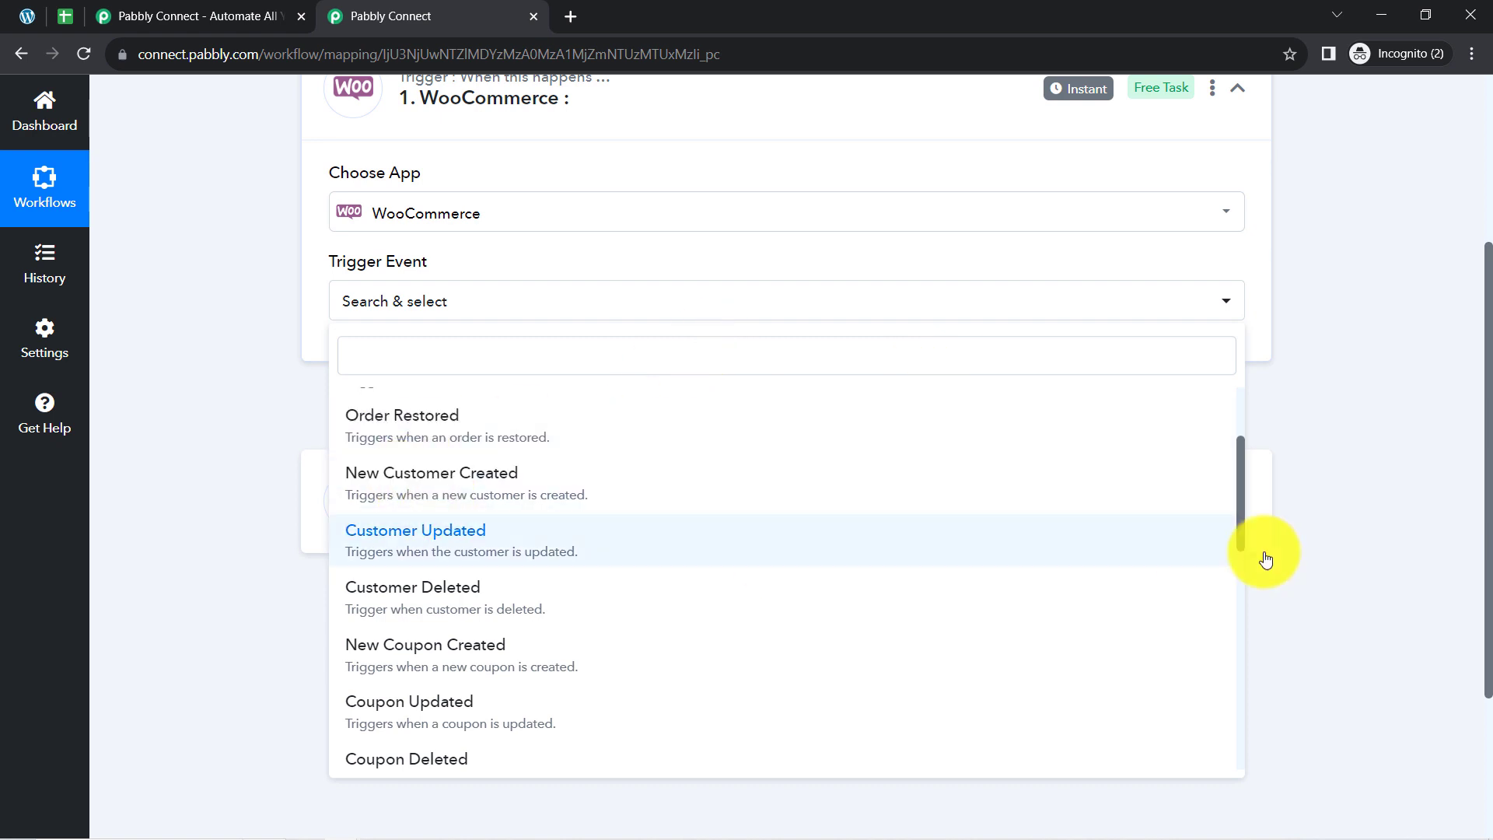
pyautogui.moveTo(1241, 498); pyautogui.dragTo(1240, 679)
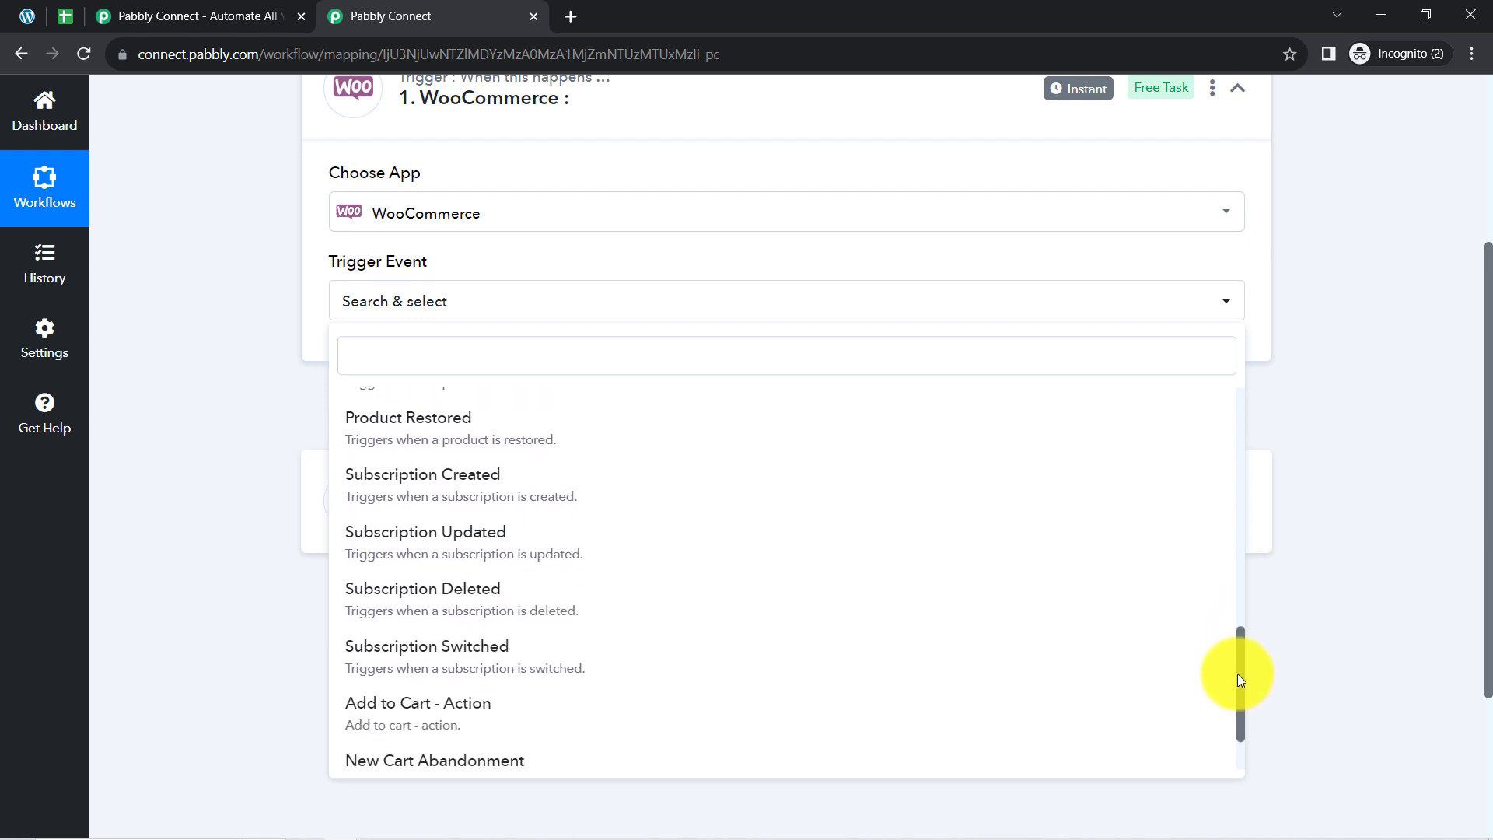
pyautogui.moveTo(1240, 679); pyautogui.dragTo(1223, 418)
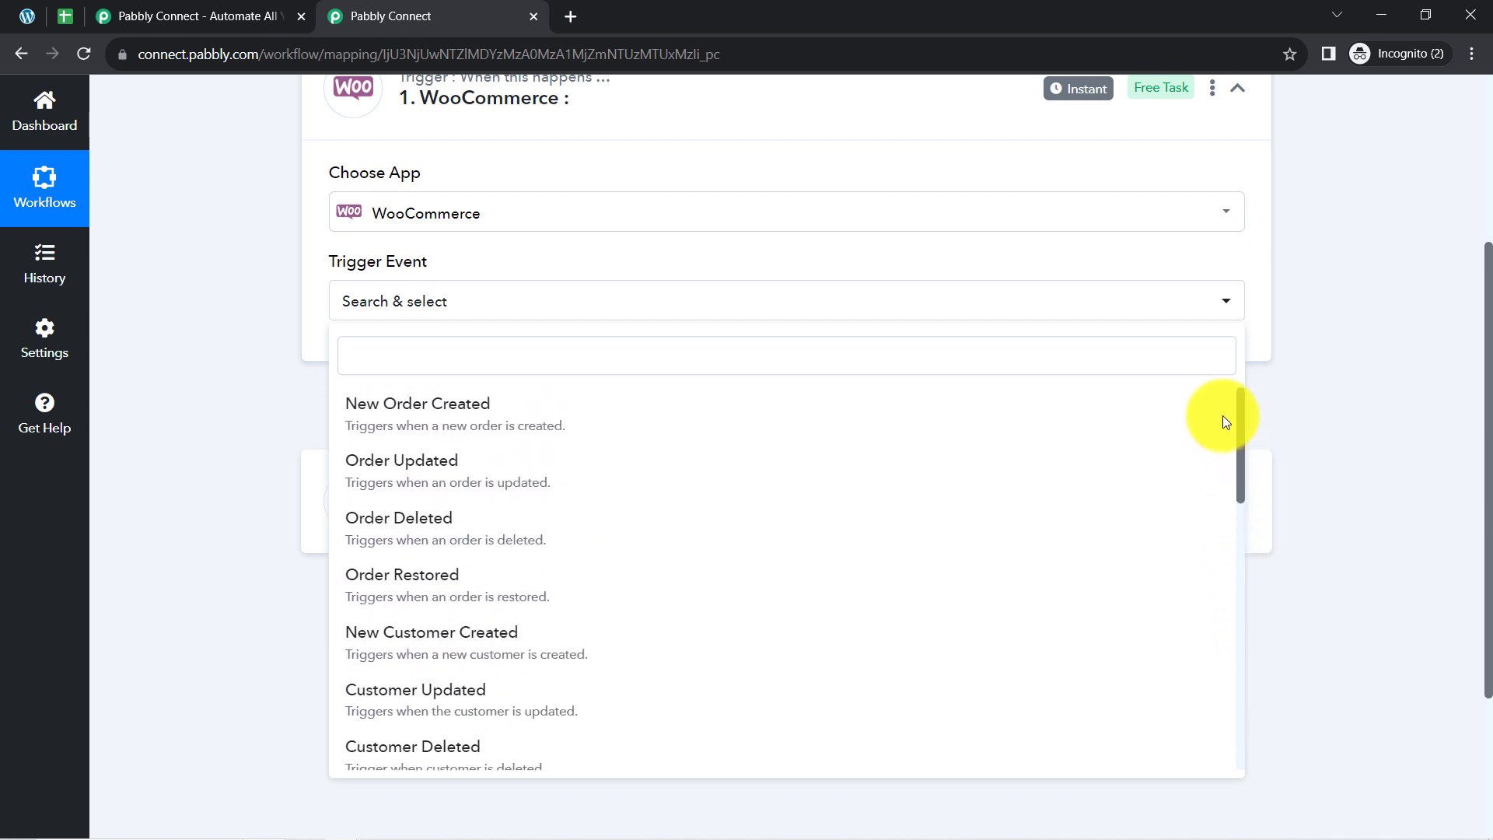
pyautogui.click(568, 432)
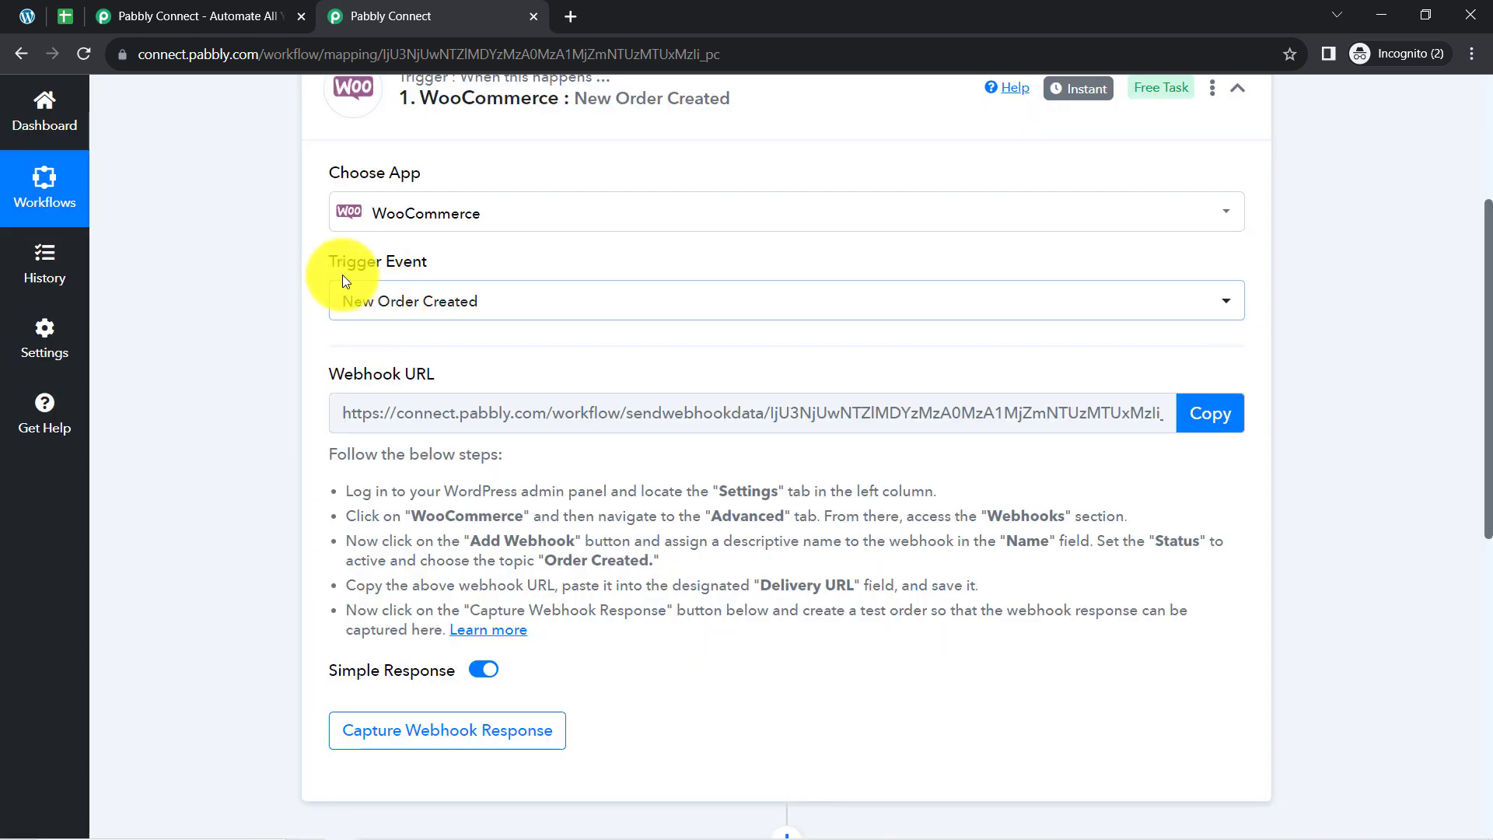
pyautogui.moveTo(344, 372); pyautogui.dragTo(481, 372)
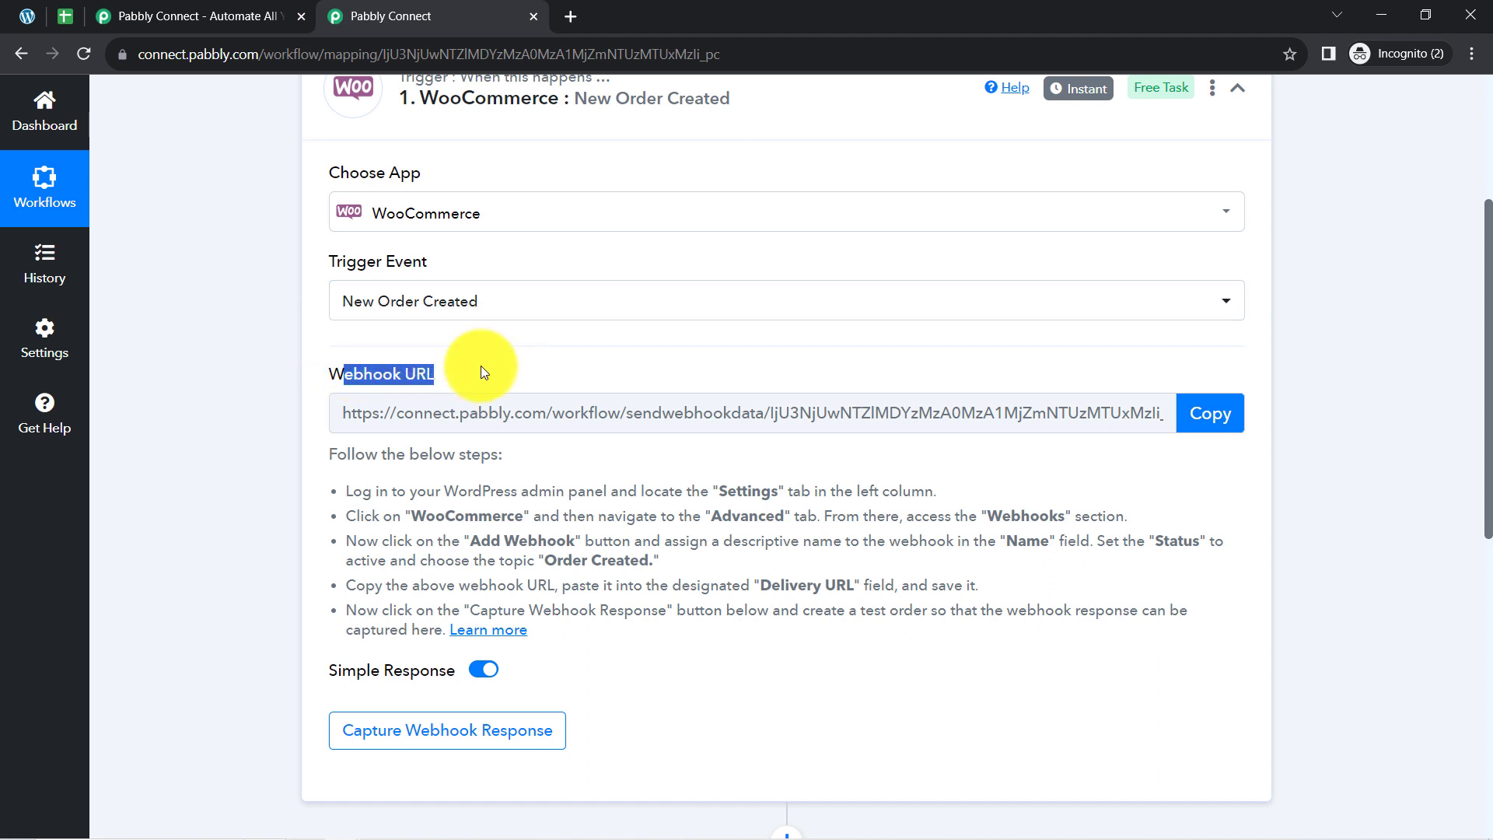
pyautogui.moveTo(366, 454); pyautogui.dragTo(580, 616)
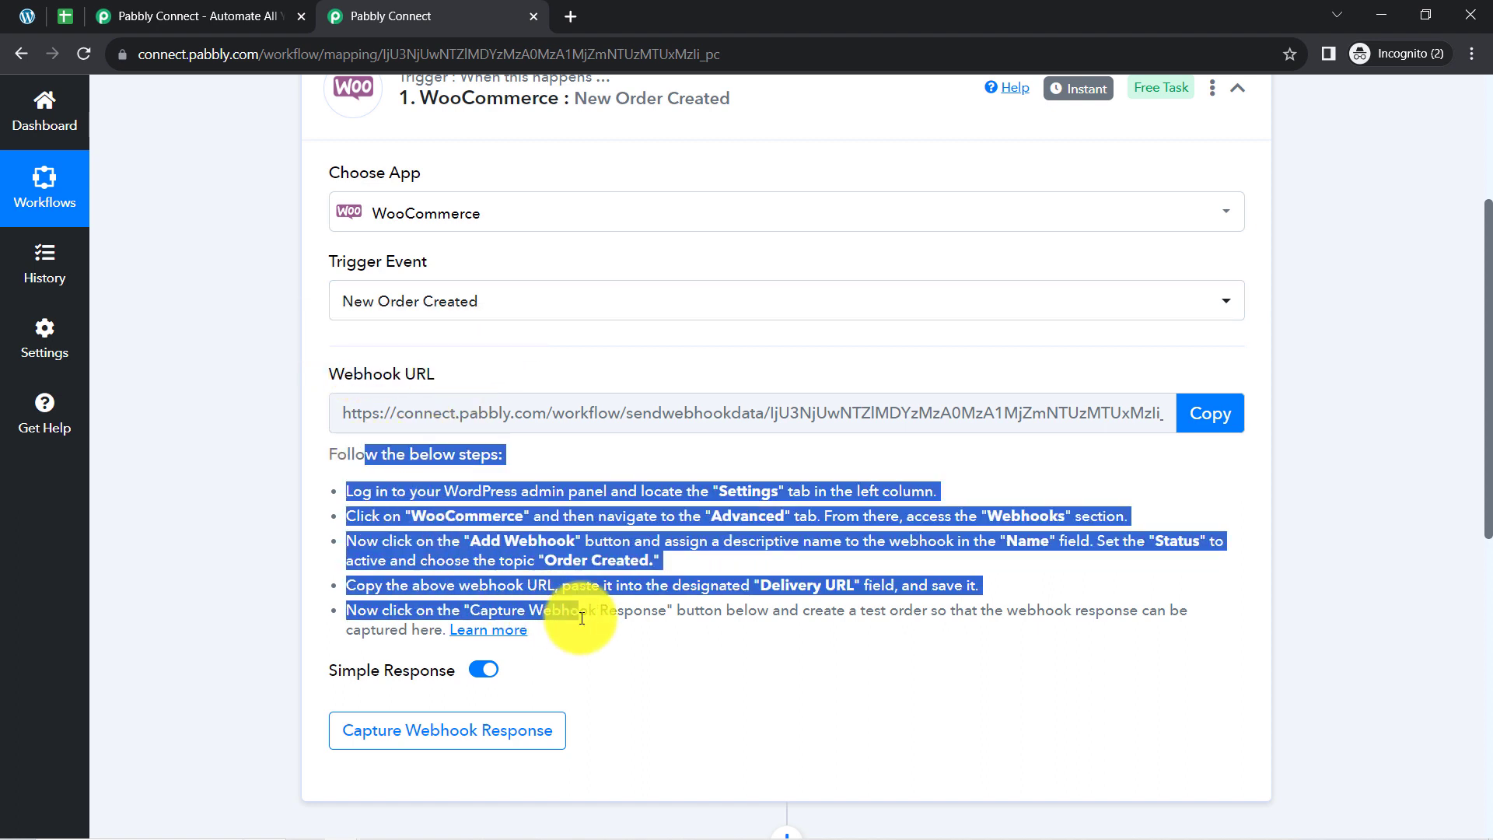
pyautogui.click(259, 336)
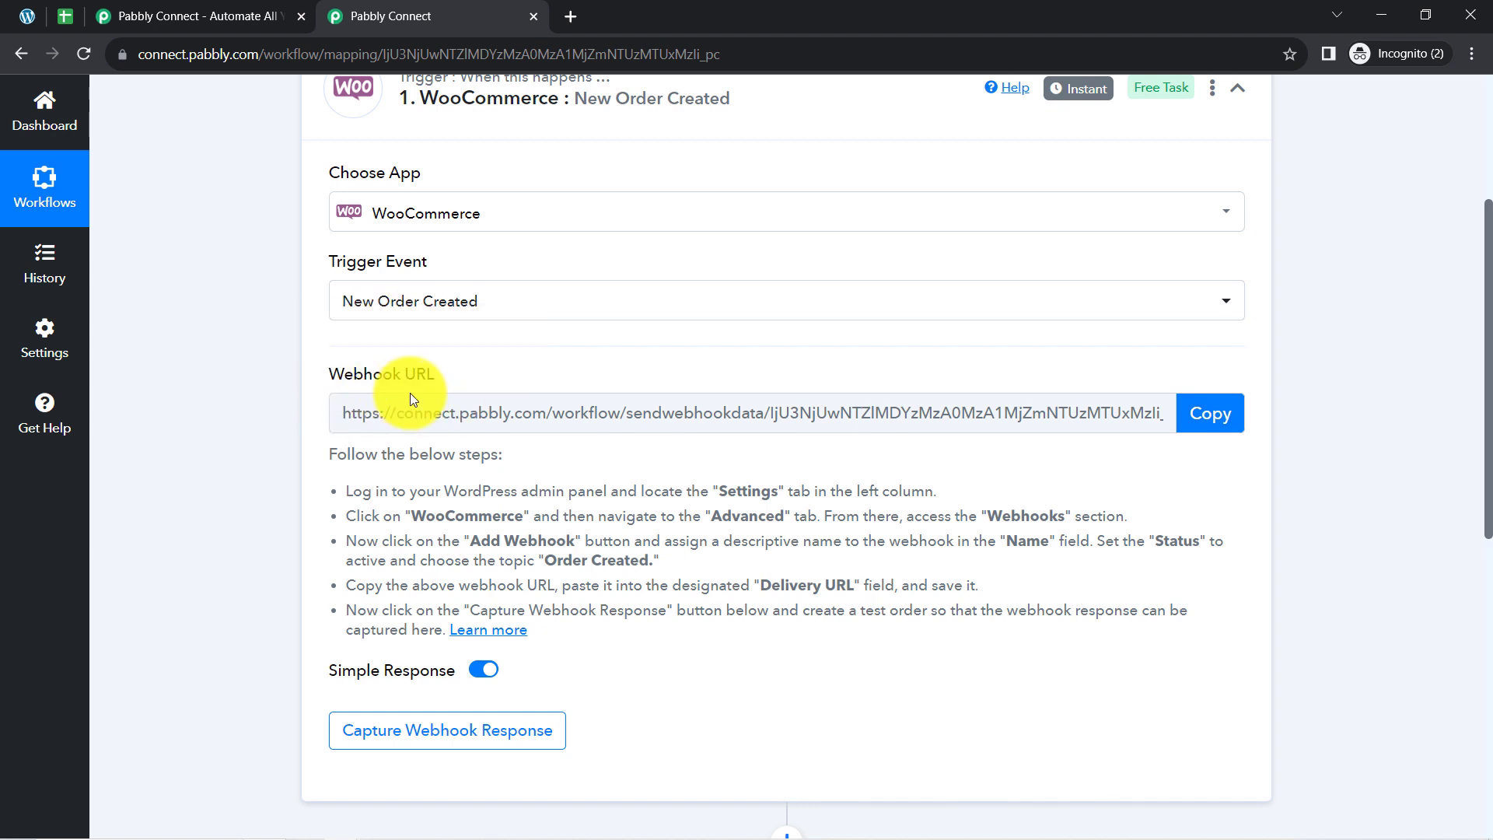
# Review the webhook setup instructions, copy the WooCommerce trigger's webhook URL and start capturing the webhook response.
pyautogui.moveTo(325, 453); pyautogui.dragTo(558, 634)
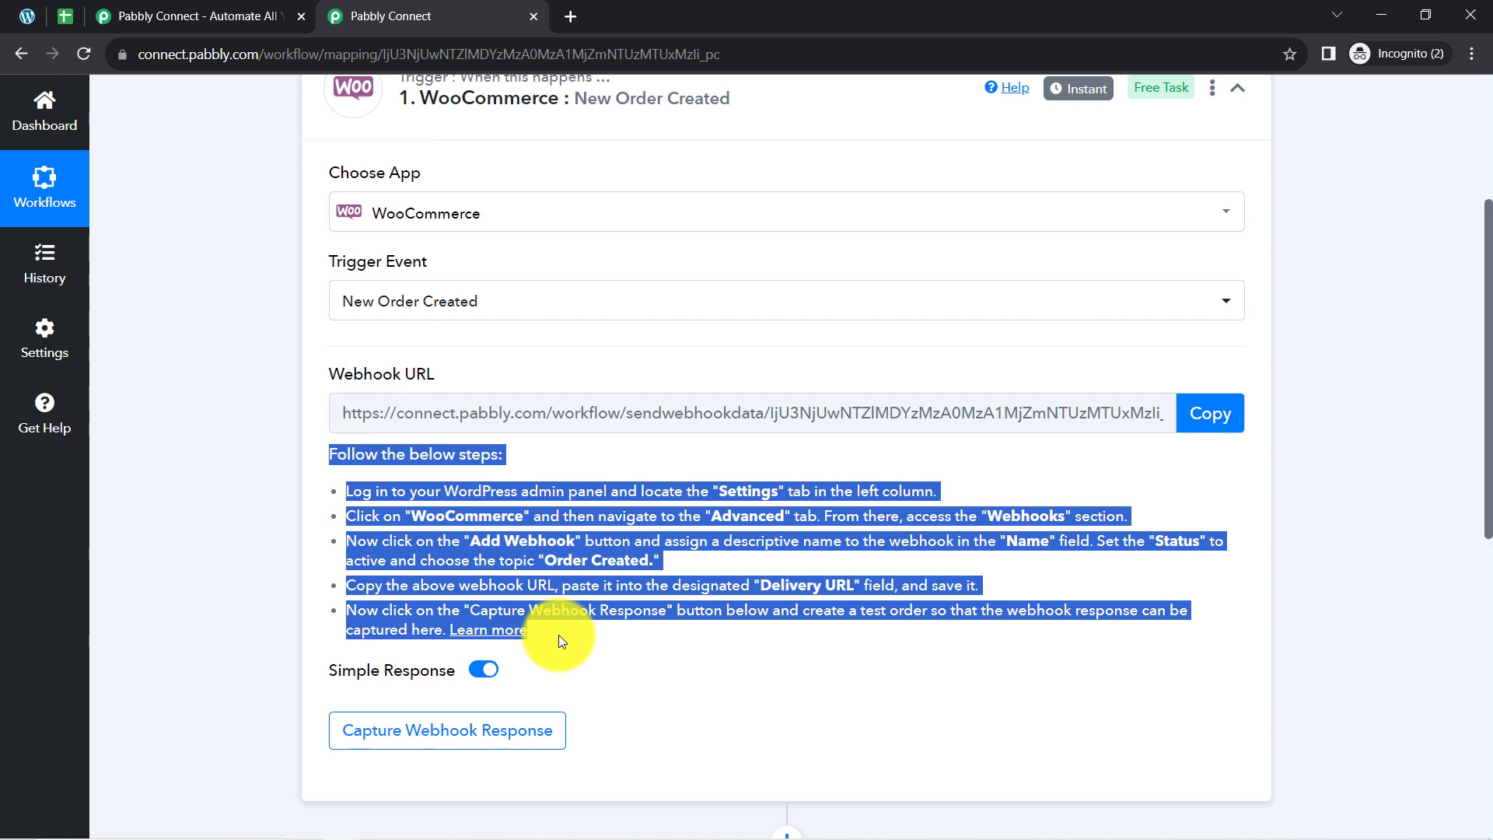
pyautogui.click(516, 504)
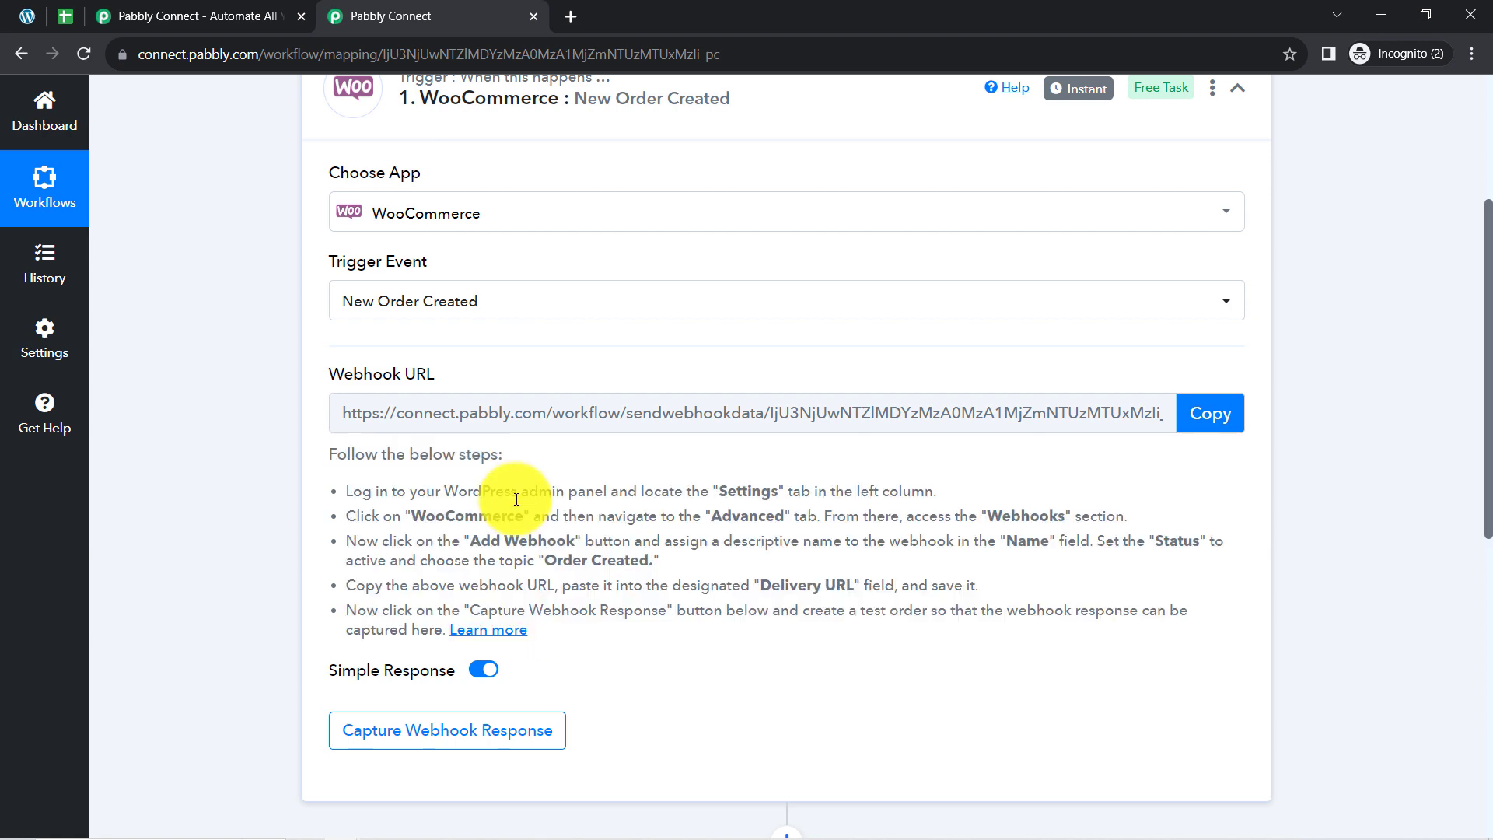
pyautogui.click(1197, 427)
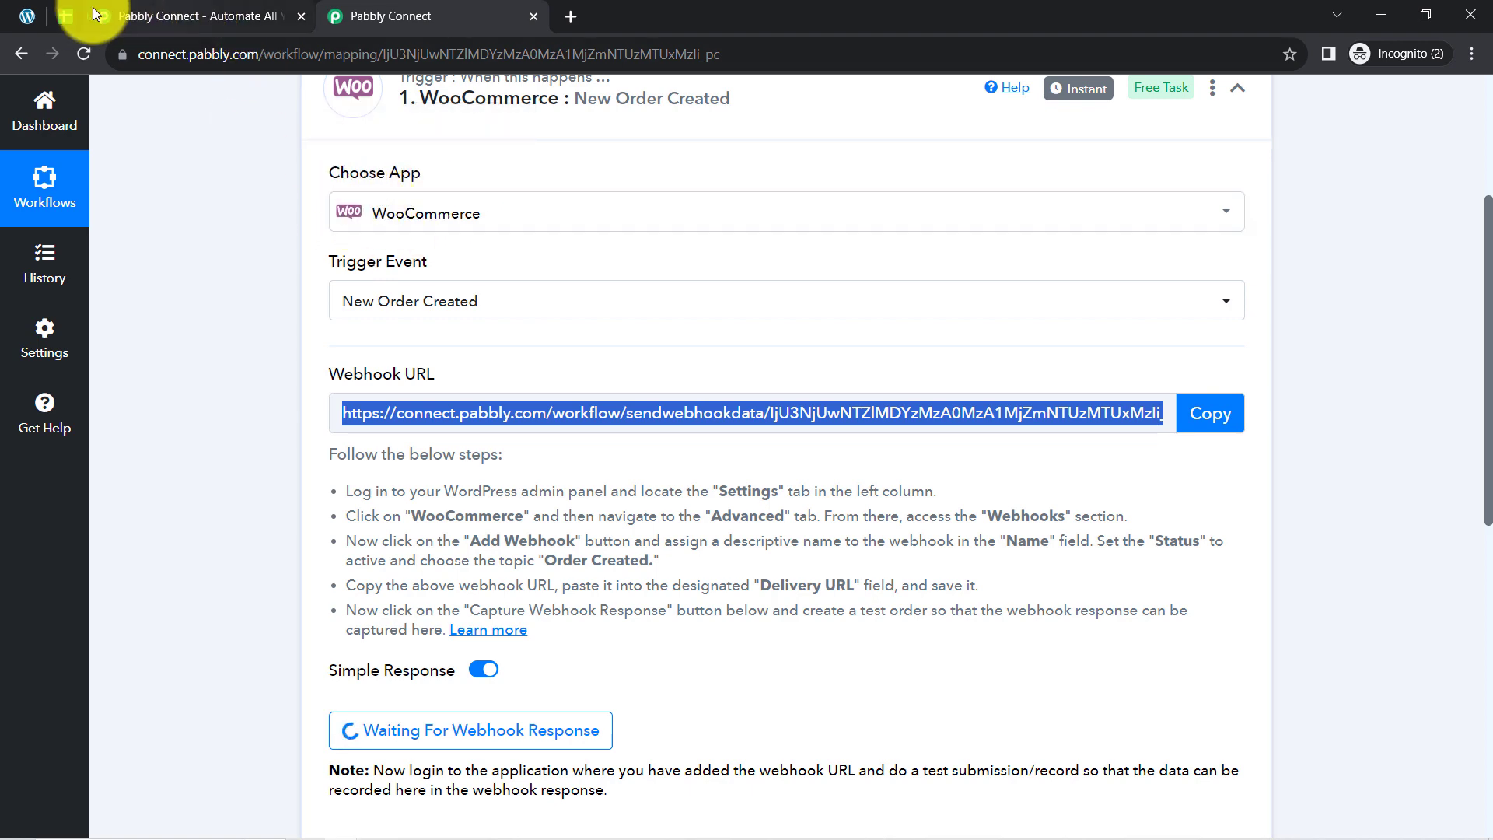
# Switch to the WordPress admin, open the Webhooks section of WooCommerce's Advanced settings and add a new webhook.
pyautogui.click(29, 12)
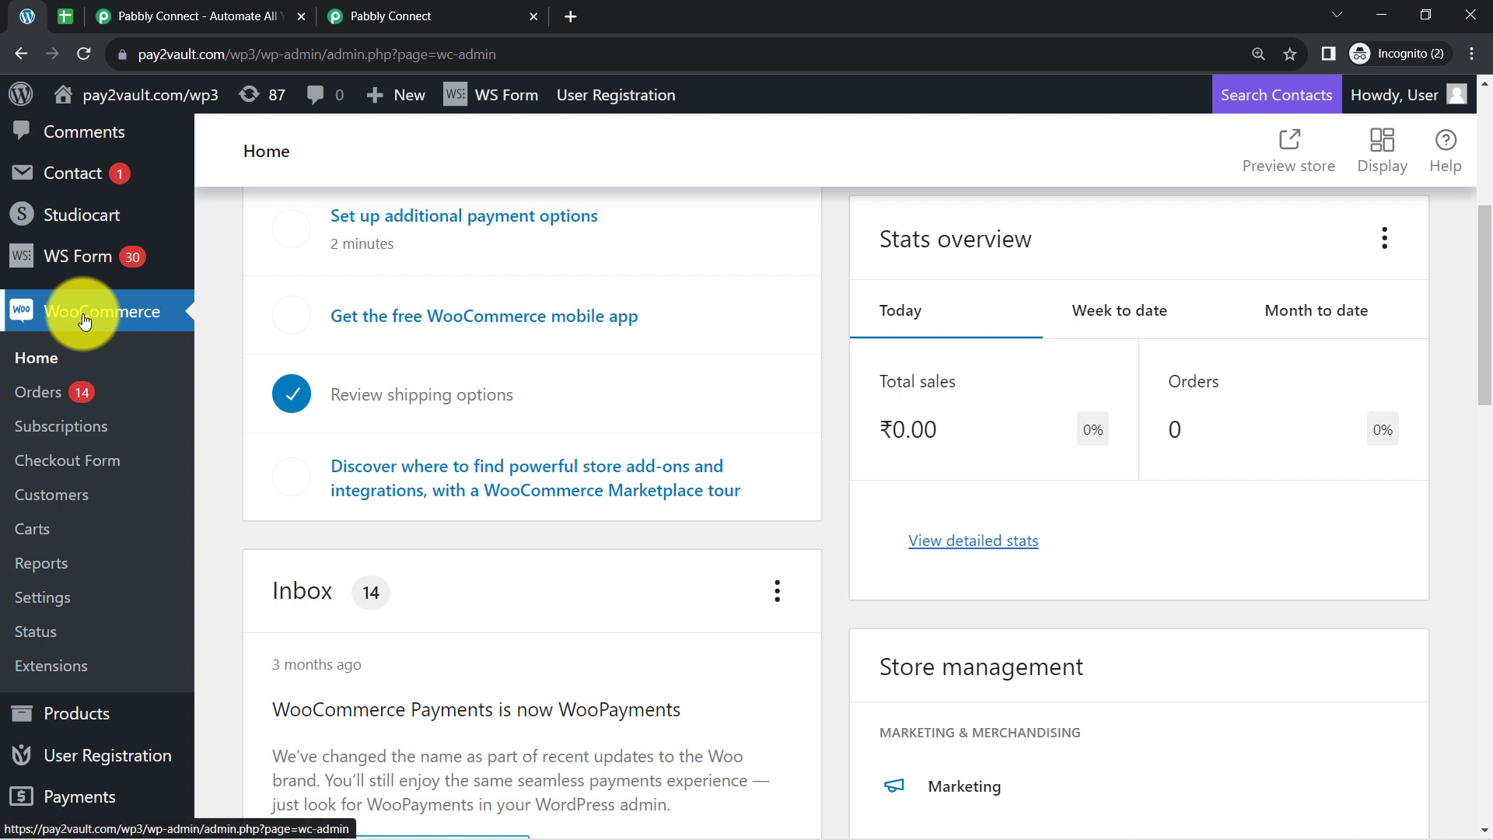
pyautogui.click(38, 599)
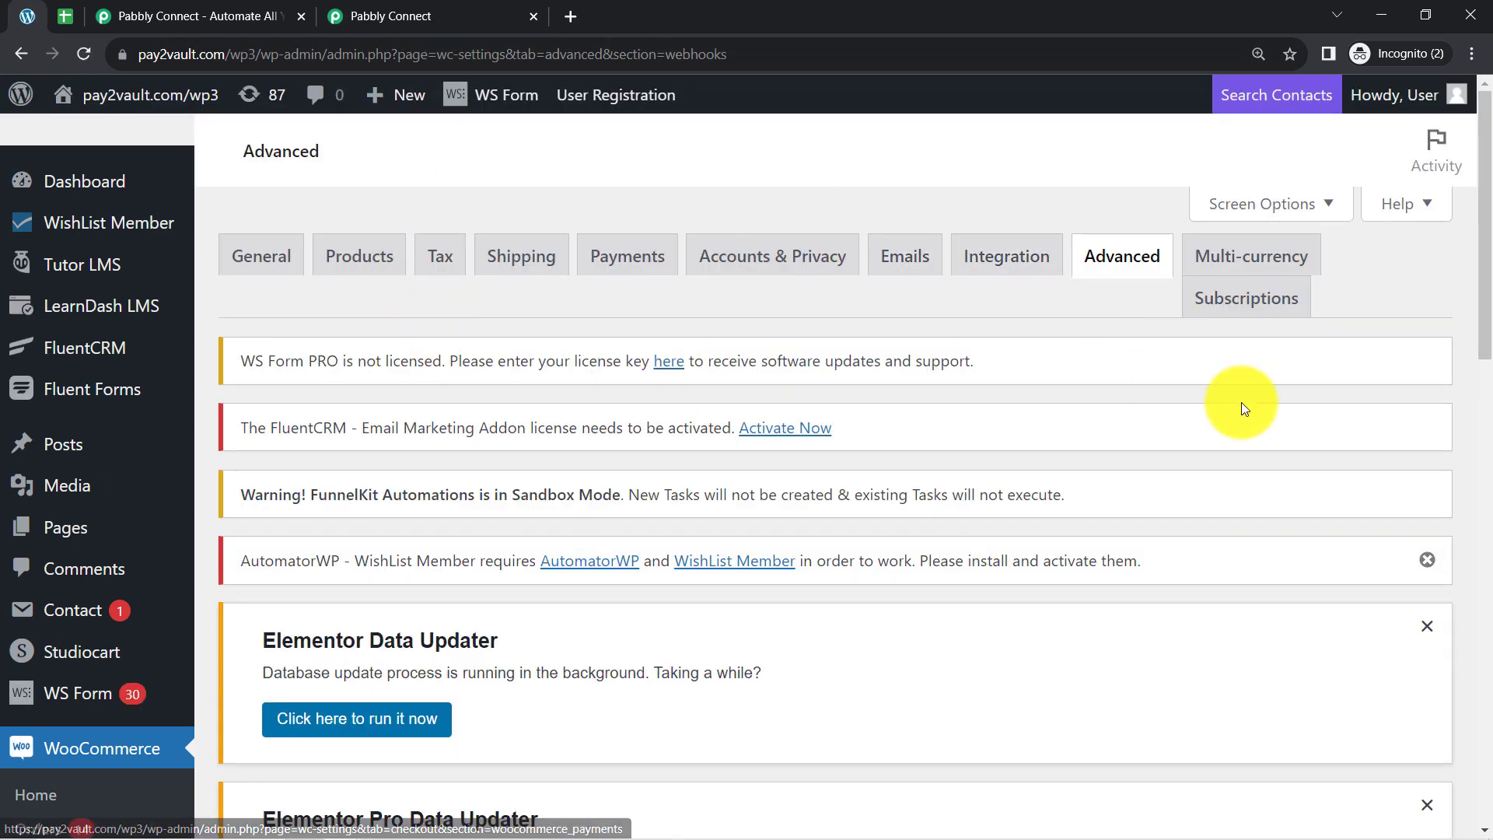
pyautogui.moveTo(1484, 260); pyautogui.dragTo(1472, 548)
pyautogui.click(424, 346)
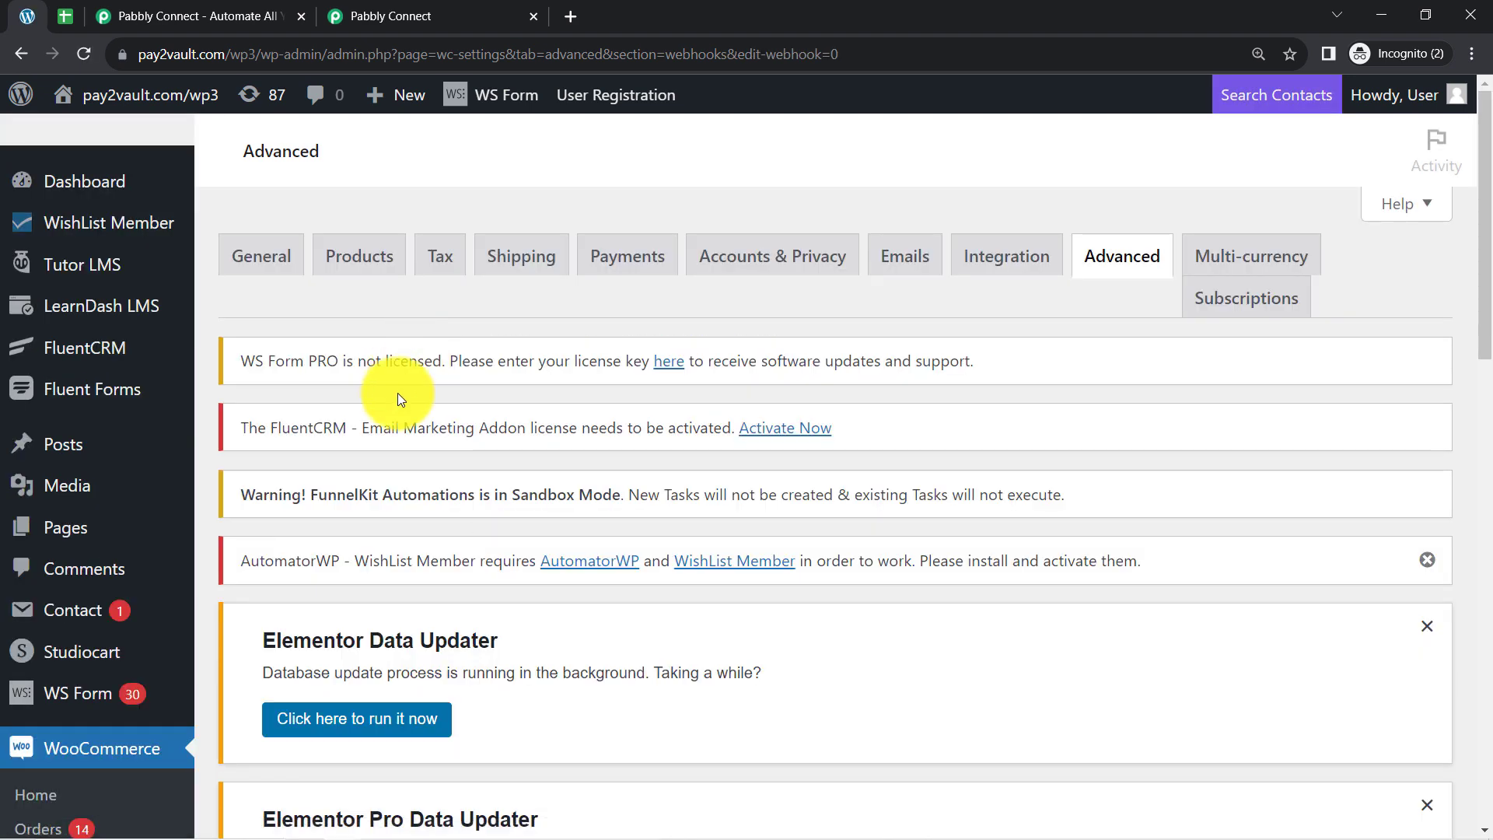
# Copy the webhook URL from the Pabbly Connect trigger and paste it as the new WooCommerce webhook's Delivery URL.
pyautogui.moveTo(1481, 319); pyautogui.dragTo(1477, 660)
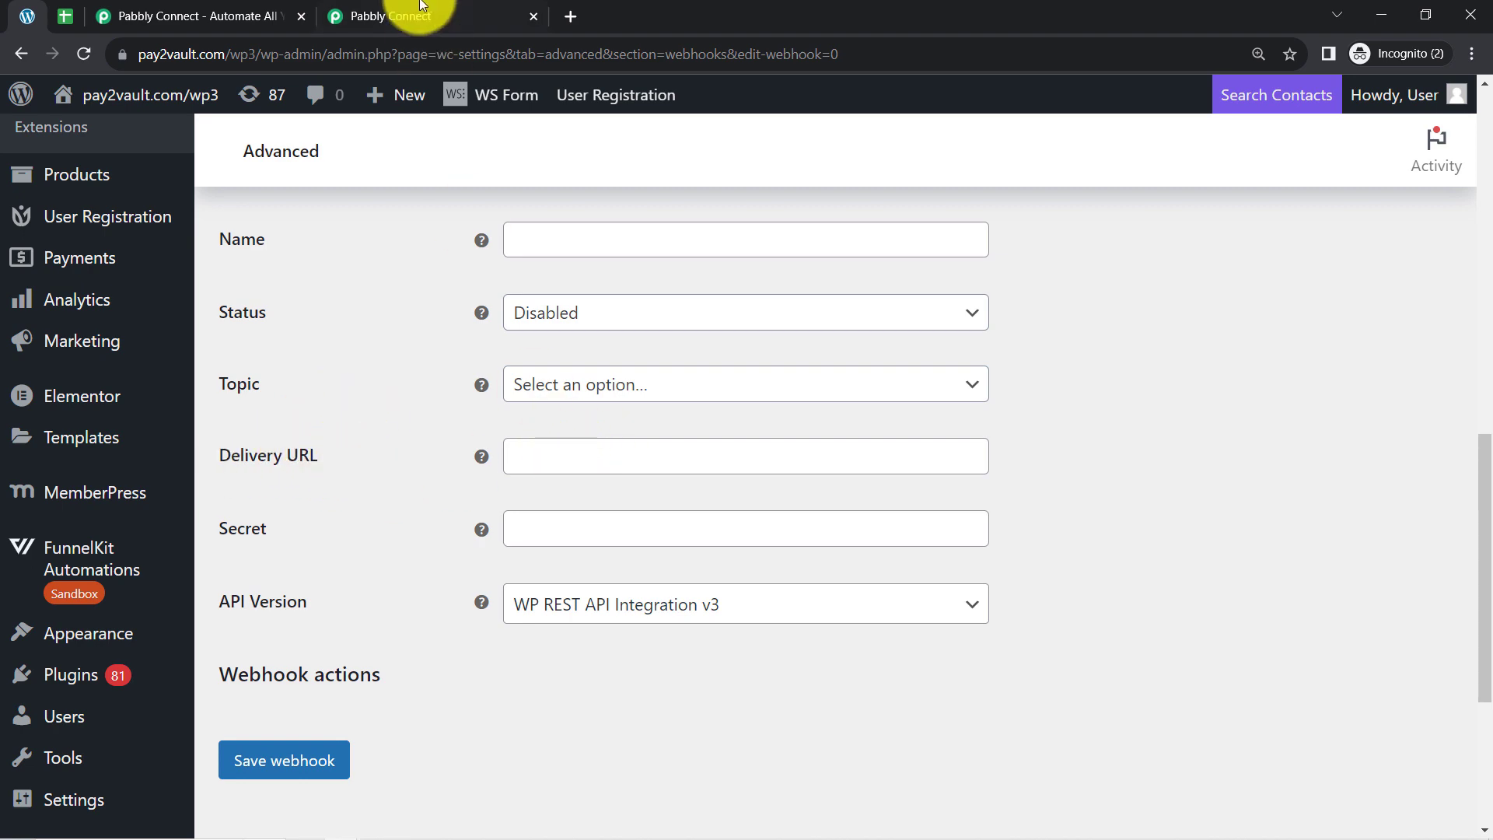
pyautogui.click(397, 16)
pyautogui.click(1210, 413)
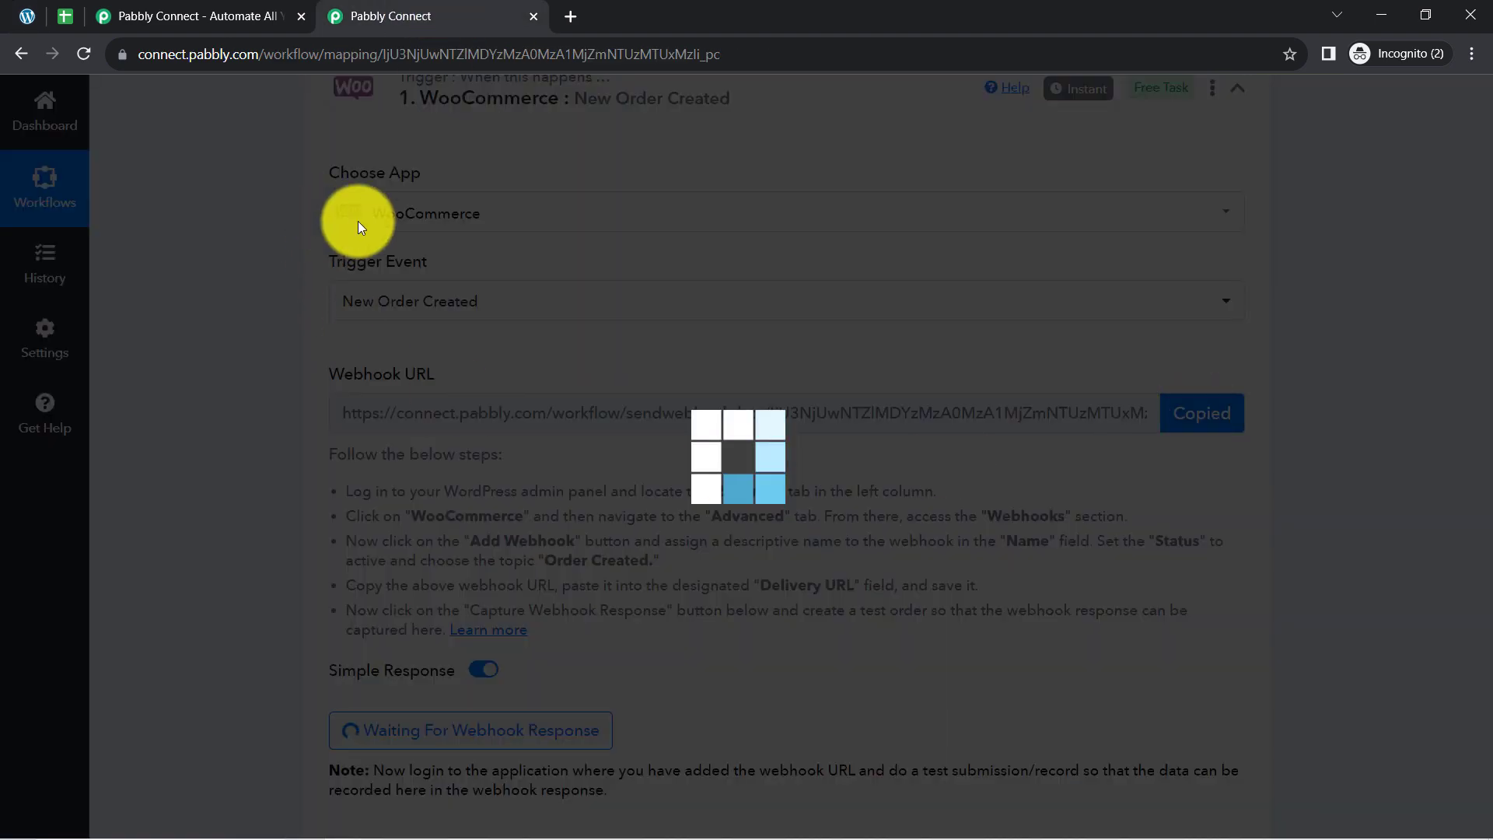
pyautogui.click(26, 16)
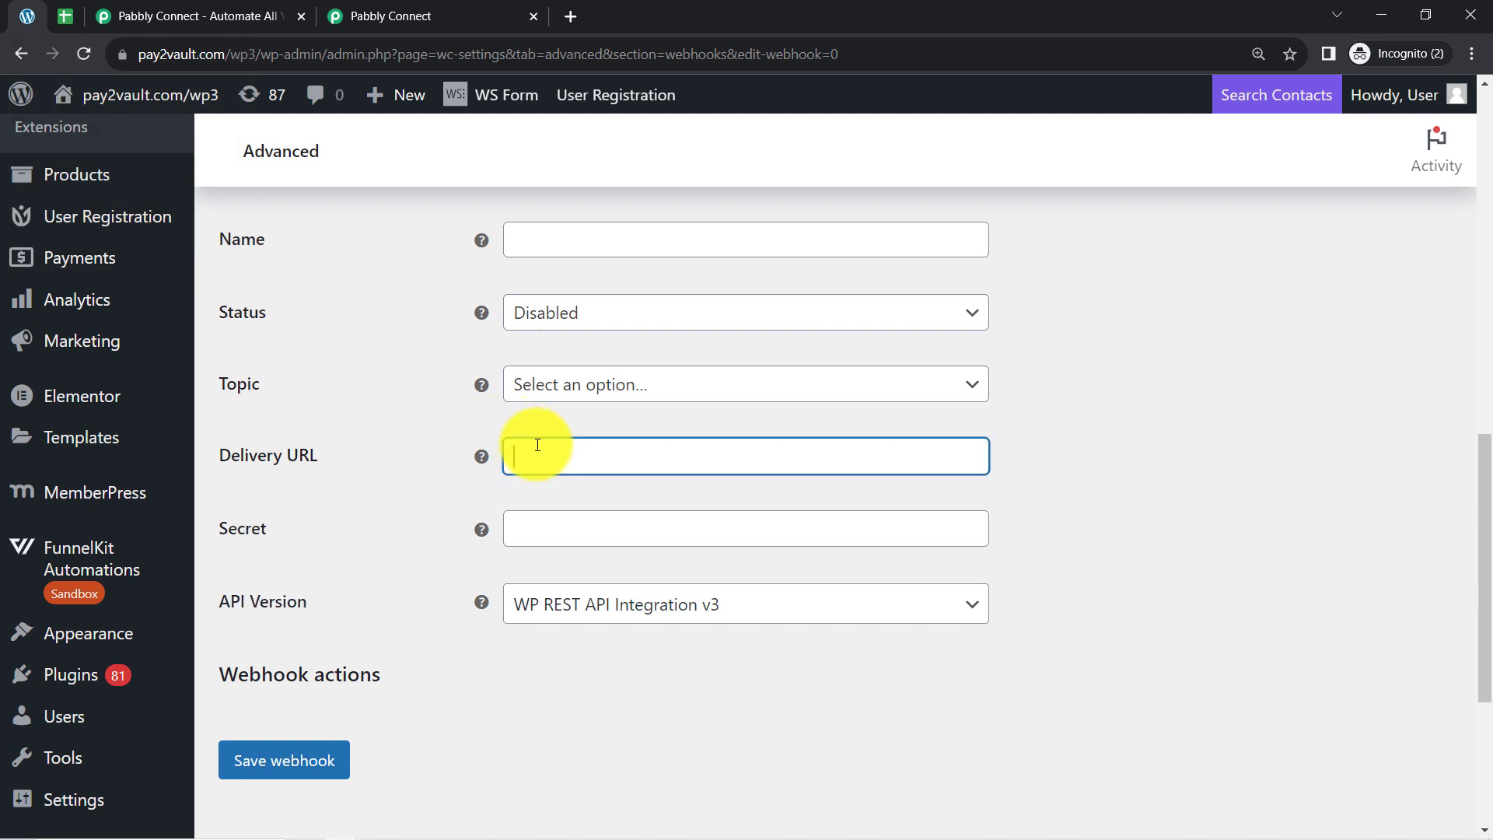
pyautogui.hotkey('ctrl', 'v')
# Name the webhook "Connection with Pabbly & Sheet" and set its status to Active.
pyautogui.click(531, 247)
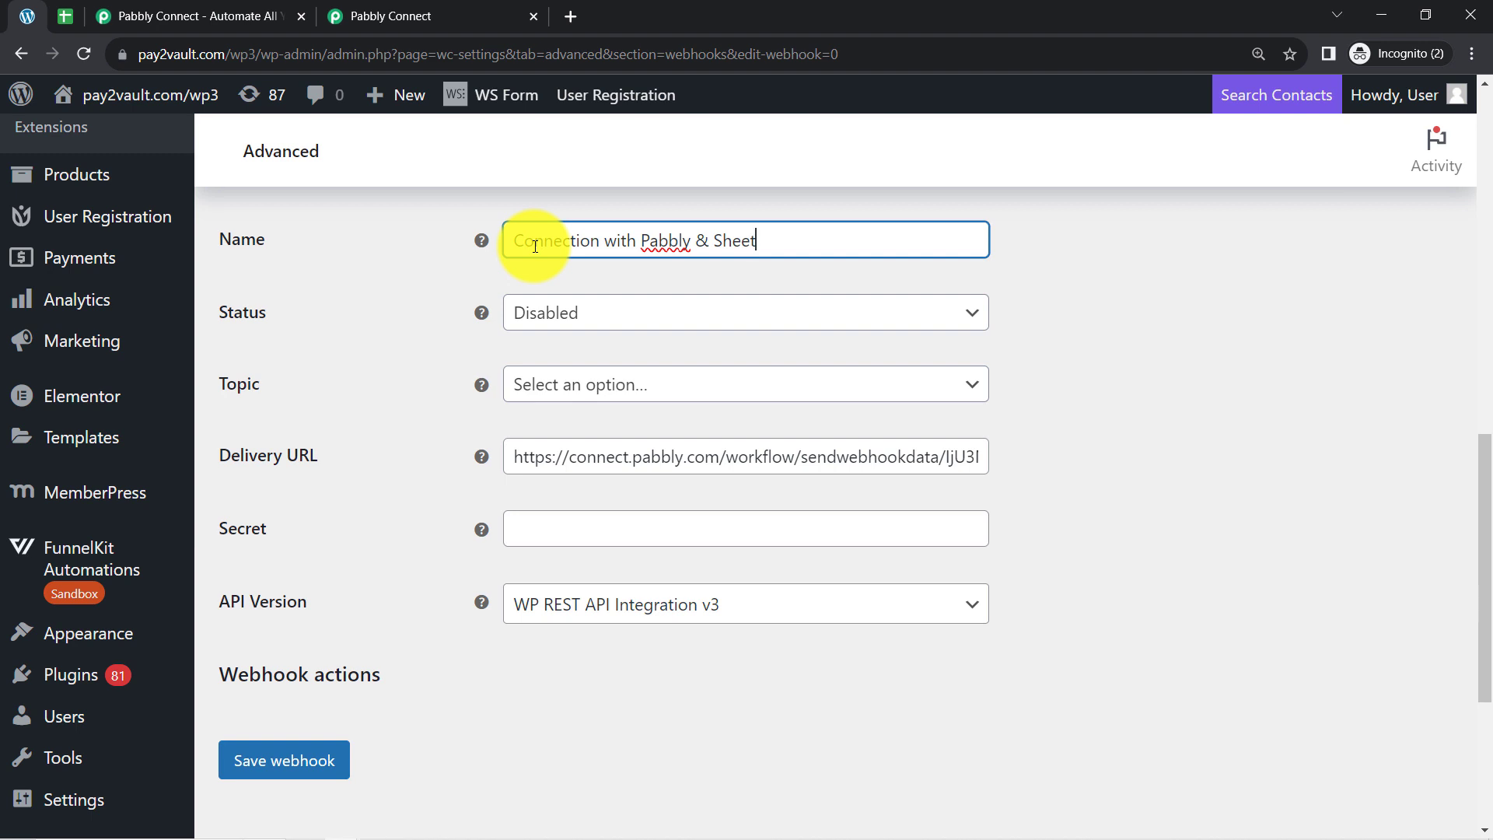
pyautogui.click(551, 319)
pyautogui.click(564, 320)
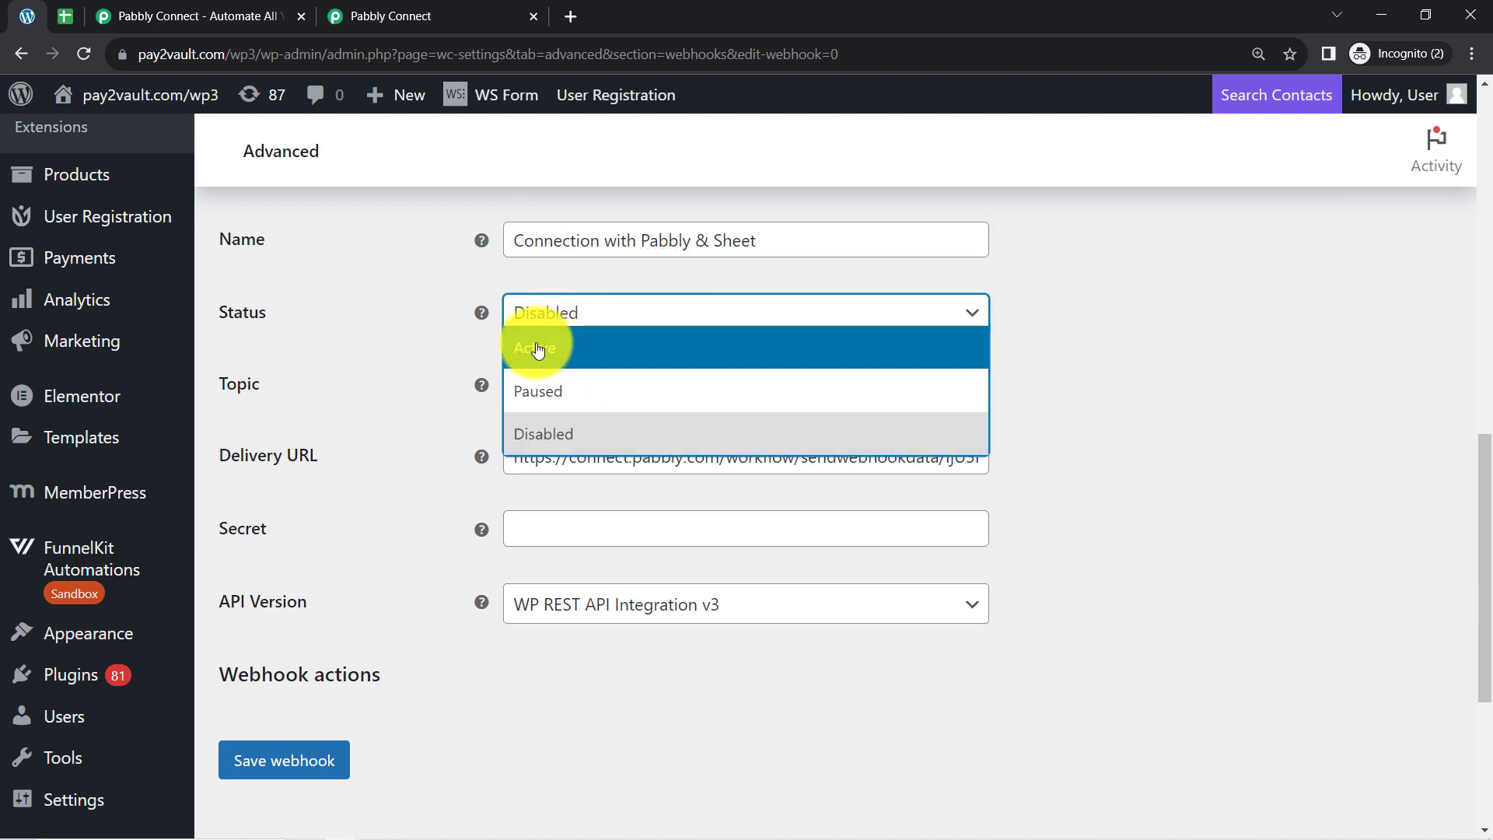
pyautogui.click(535, 344)
# Set the webhook's topic to Order created, searching for "orde", and save the webhook.
pyautogui.click(559, 387)
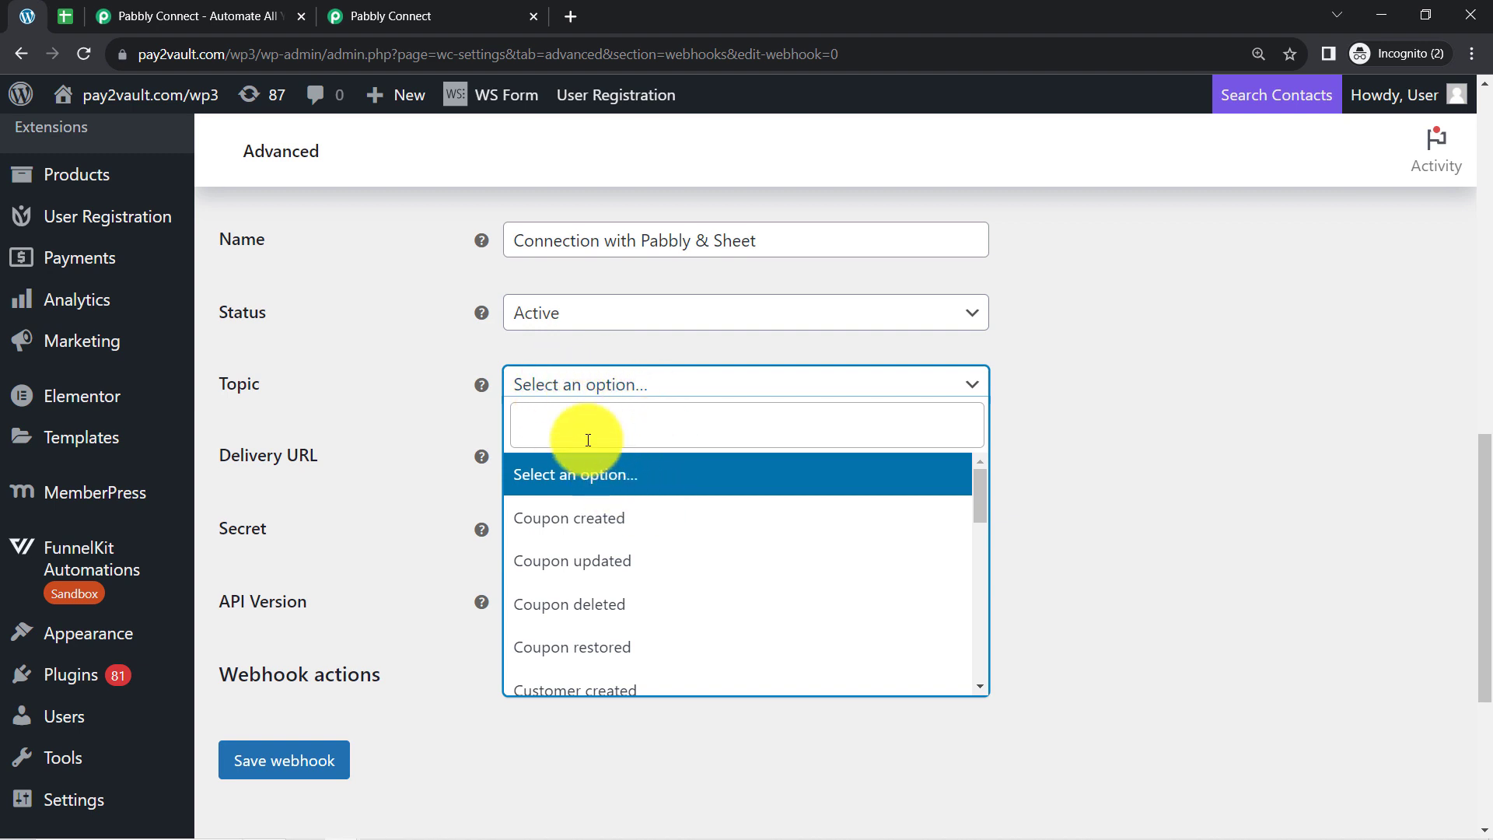
pyautogui.write('ord')
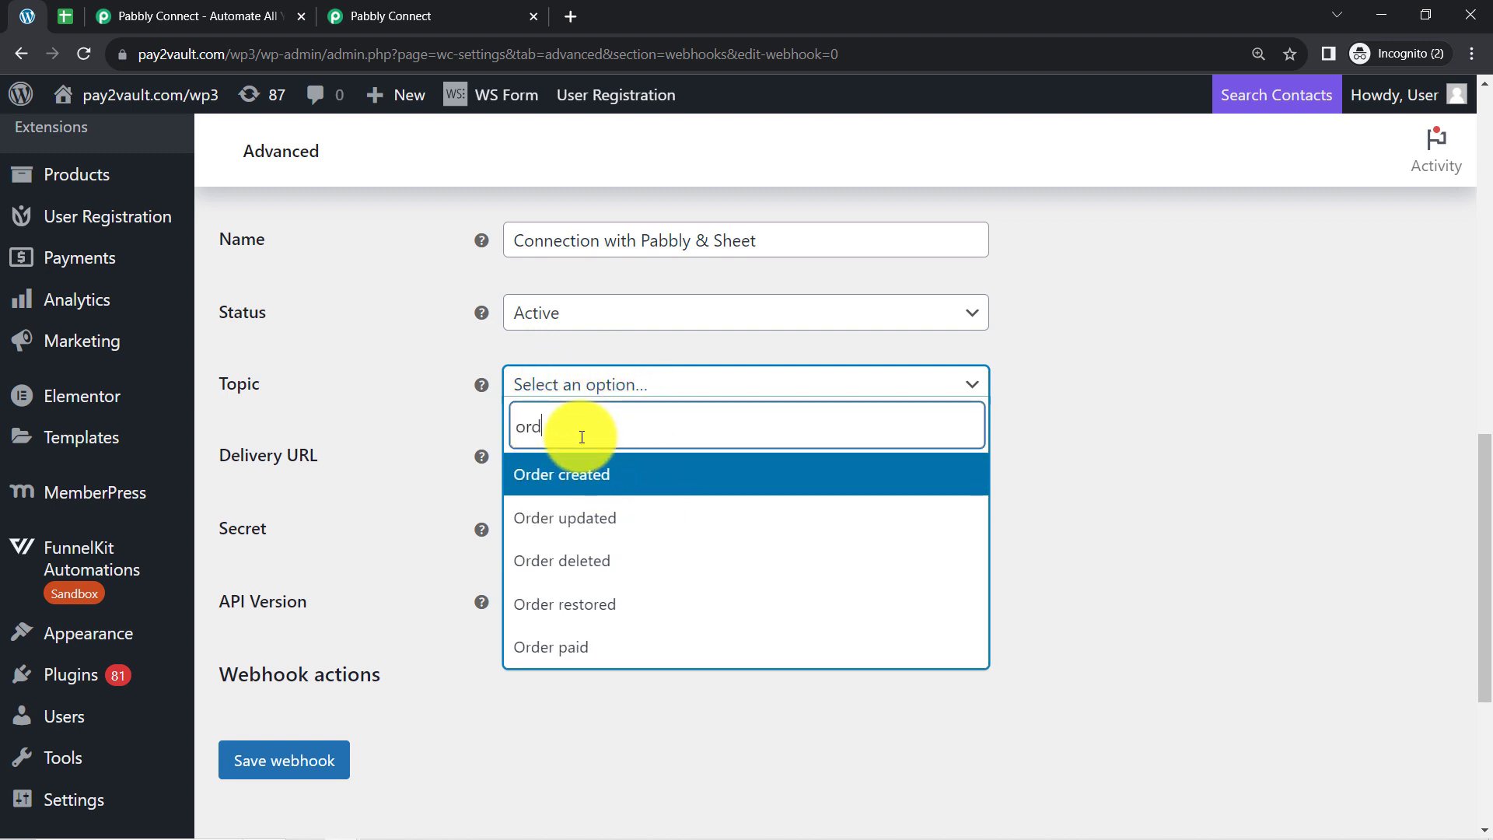
pyautogui.write('e')
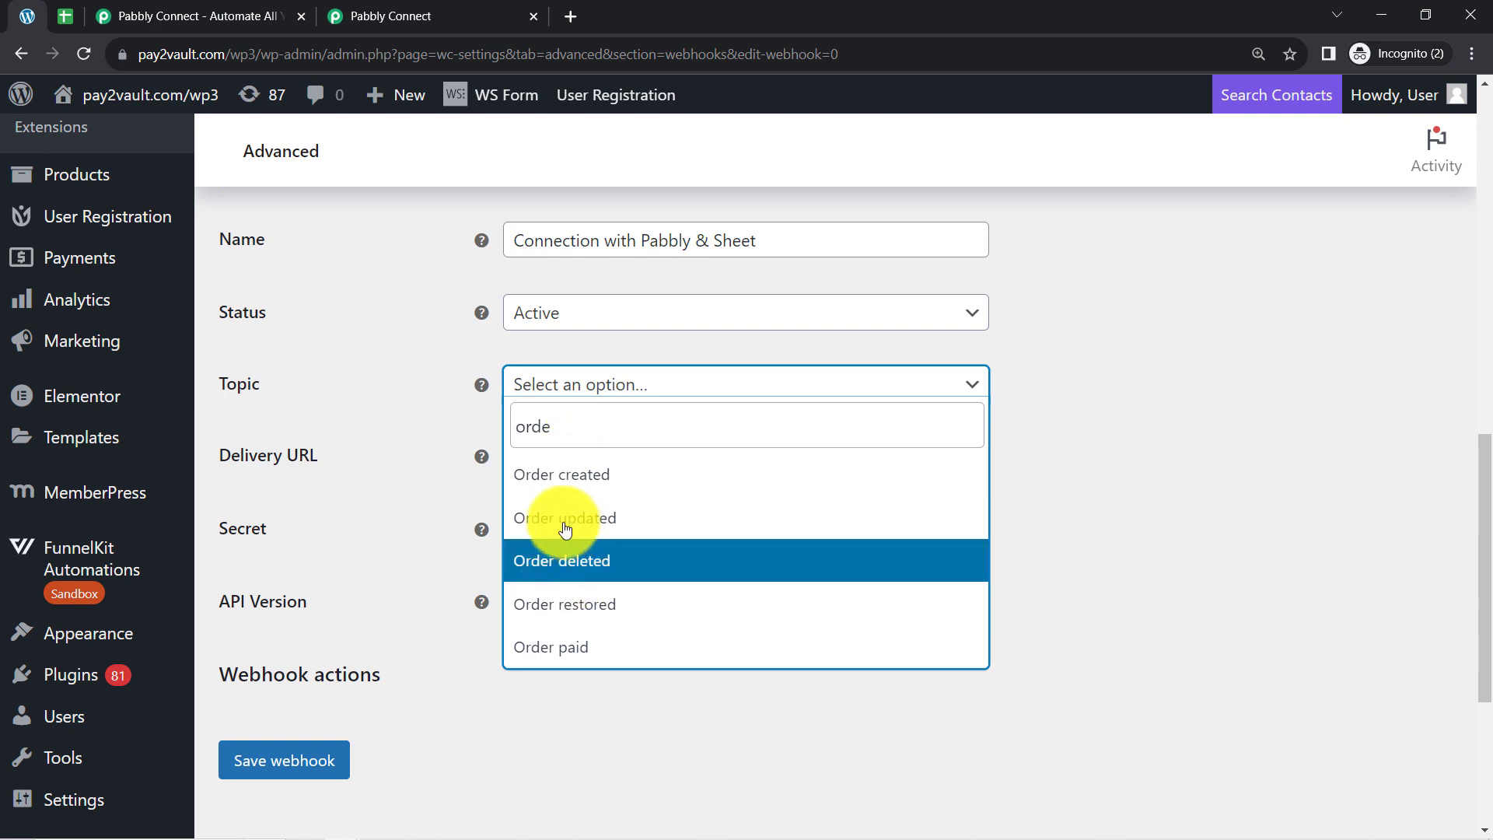
pyautogui.click(579, 475)
pyautogui.click(388, 409)
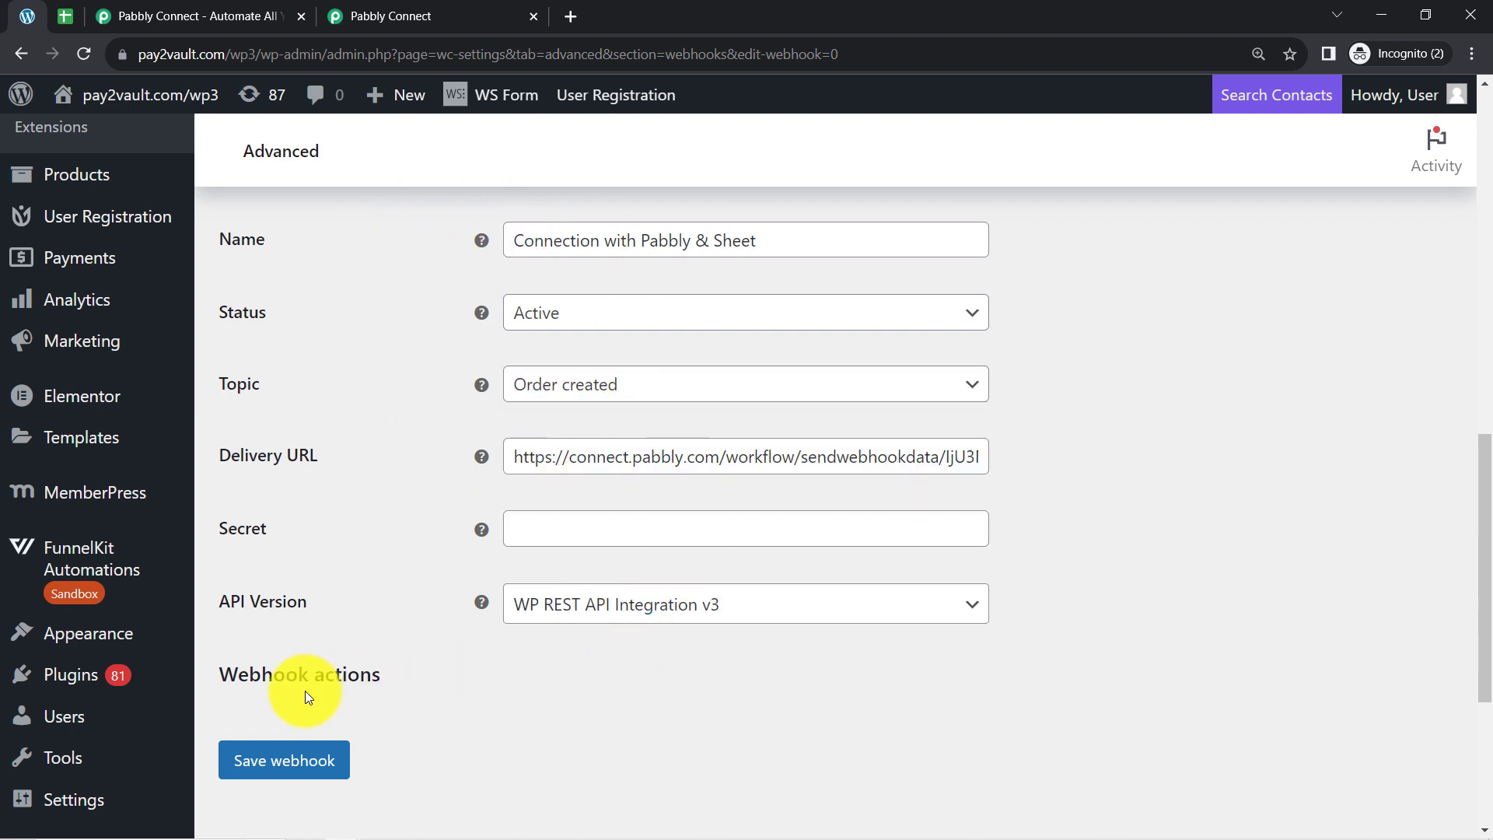
pyautogui.click(286, 767)
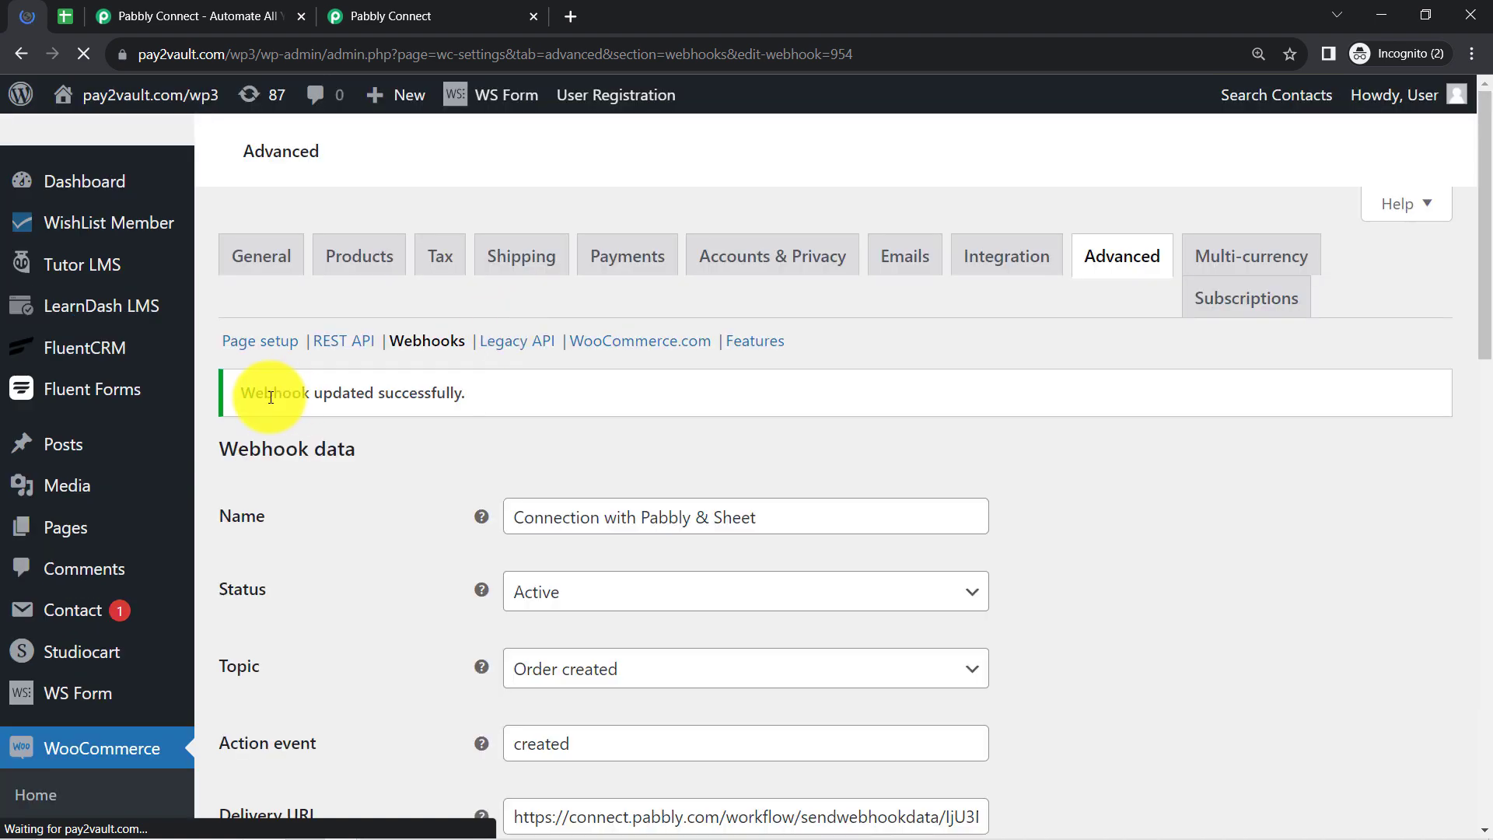
pyautogui.moveTo(357, 403); pyautogui.dragTo(460, 398)
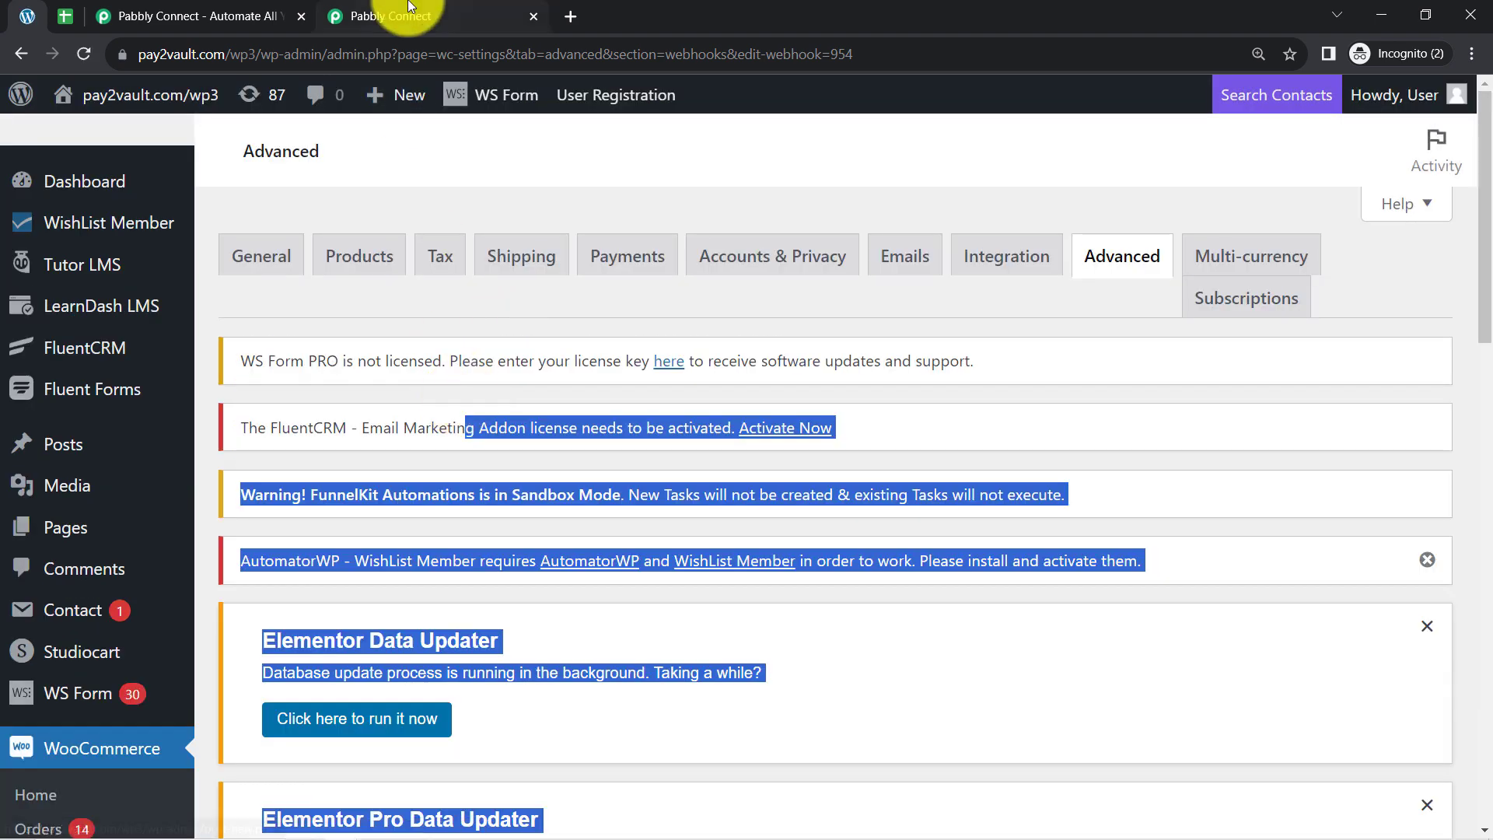
# Switch to Pabbly Connect, check the received Webhook Id and re-capture the webhook response, reading the note about a test submission.
pyautogui.click(407, 6)
pyautogui.moveTo(1491, 236); pyautogui.dragTo(1490, 405)
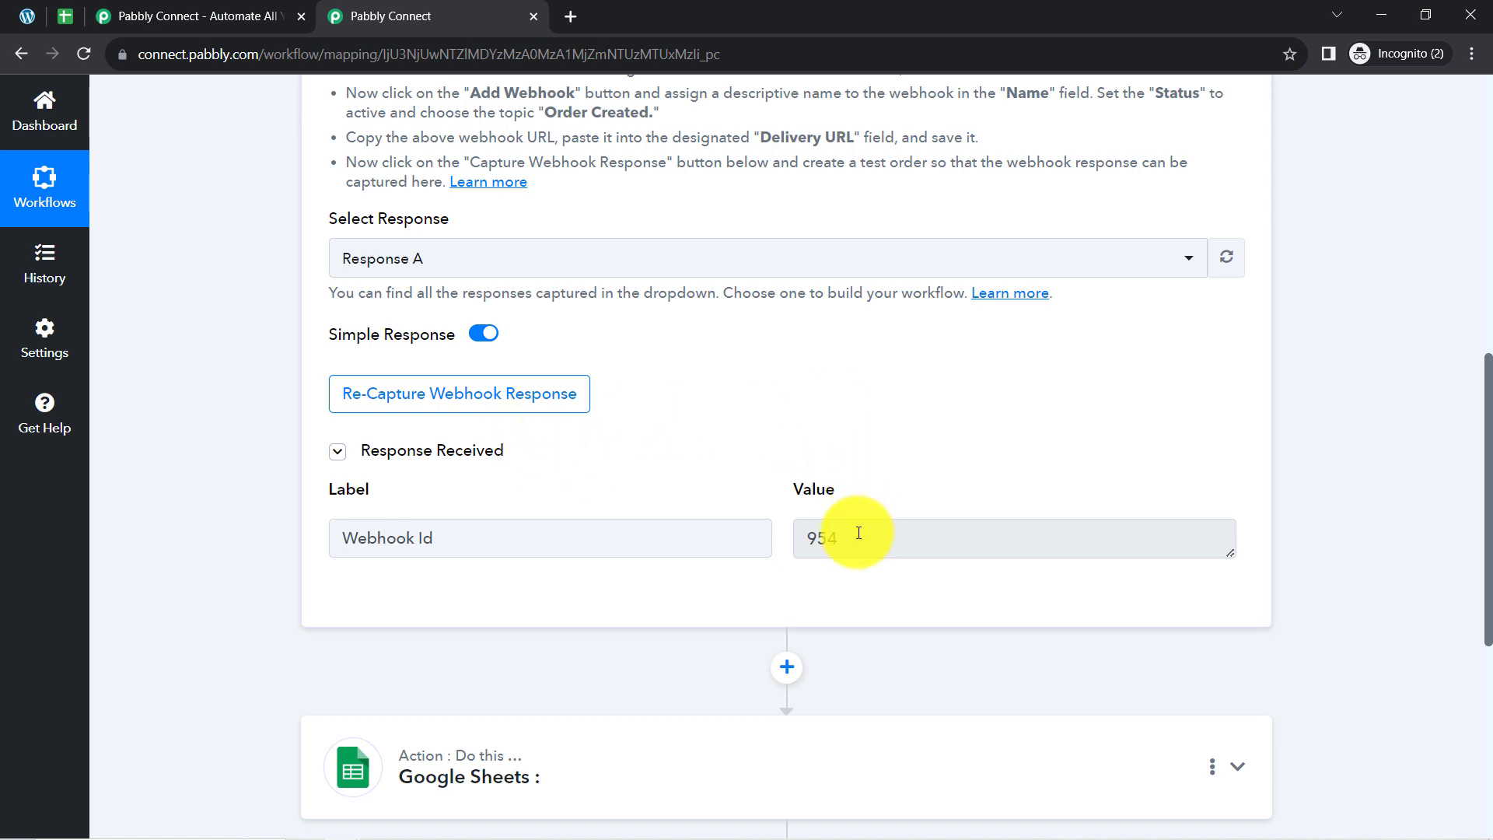
pyautogui.moveTo(852, 536); pyautogui.dragTo(766, 533)
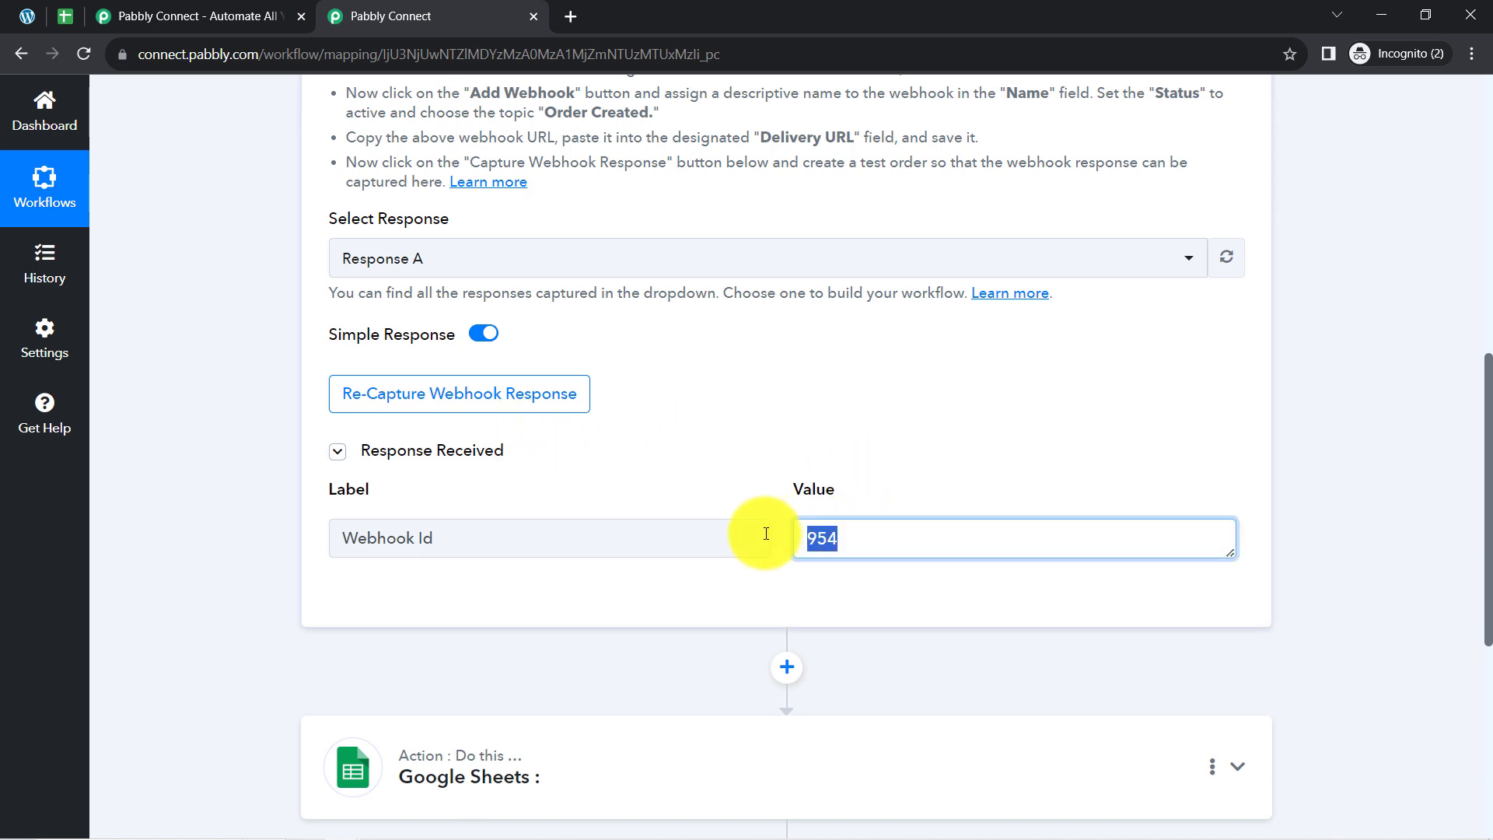
pyautogui.click(394, 406)
pyautogui.click(667, 580)
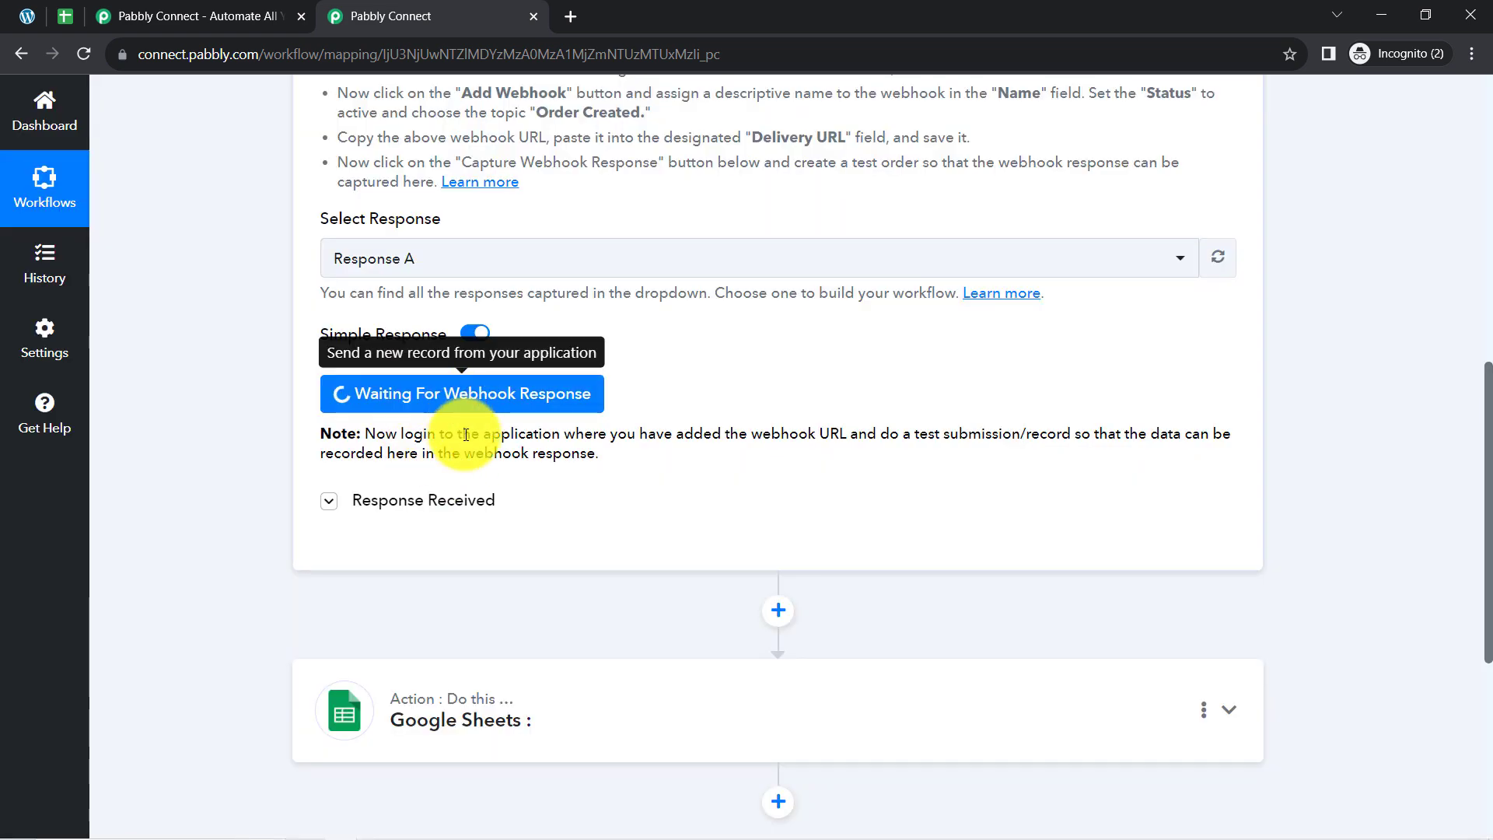
pyautogui.moveTo(383, 437); pyautogui.dragTo(844, 436)
pyautogui.moveTo(936, 434); pyautogui.dragTo(609, 465)
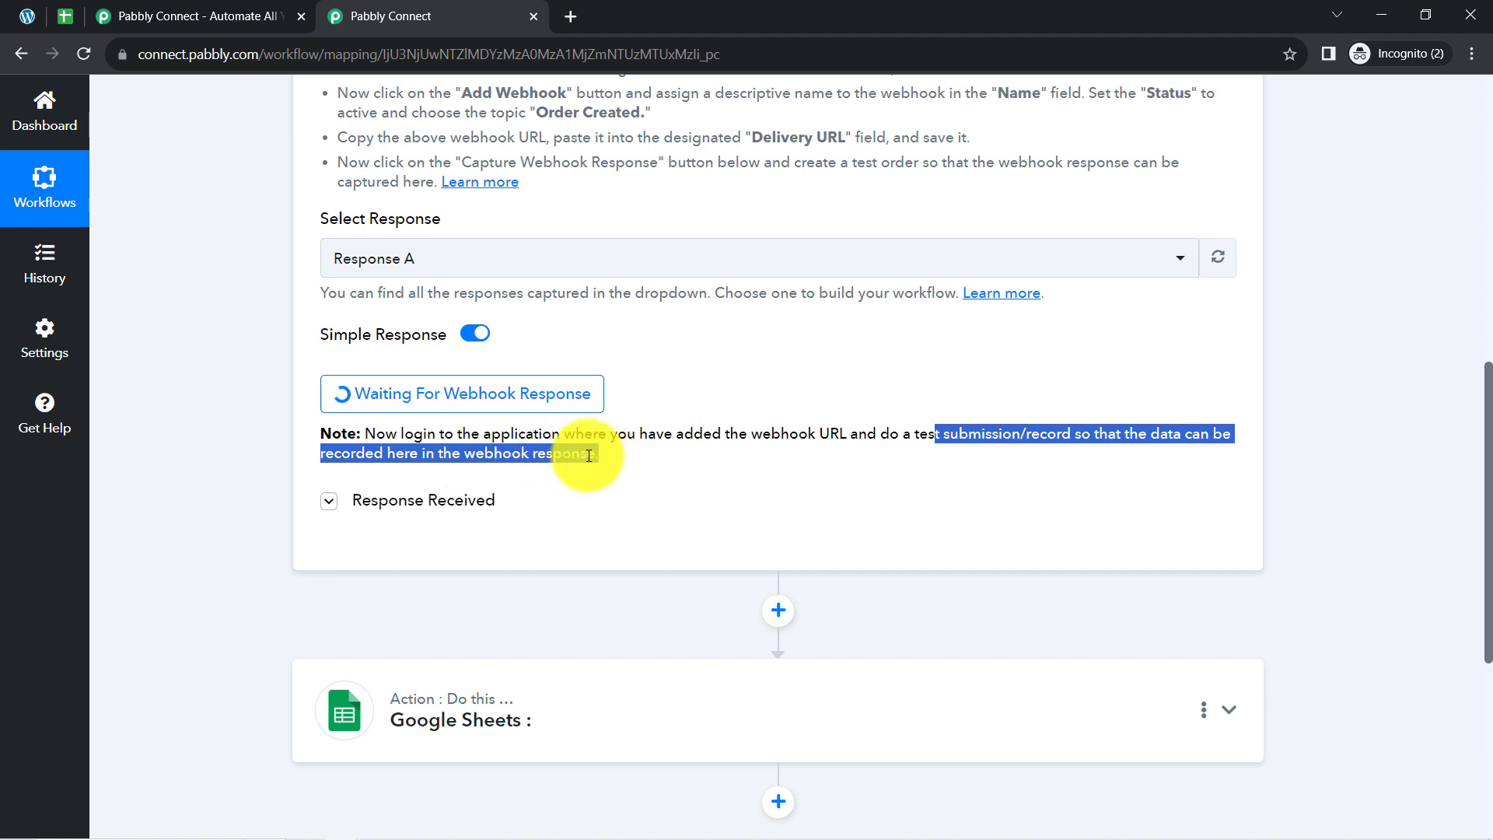
pyautogui.click(589, 456)
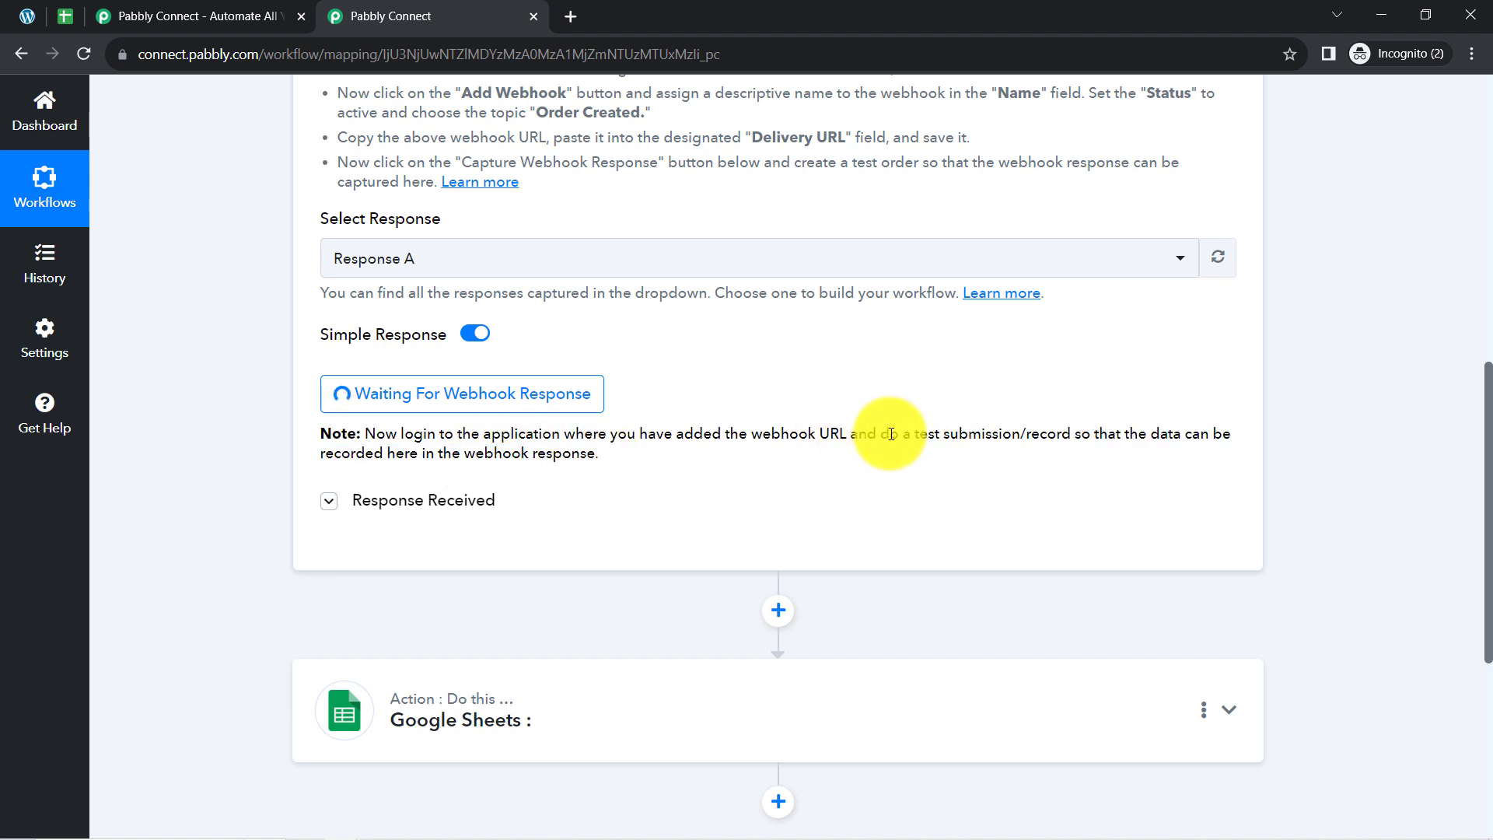
pyautogui.moveTo(892, 434); pyautogui.dragTo(1074, 434)
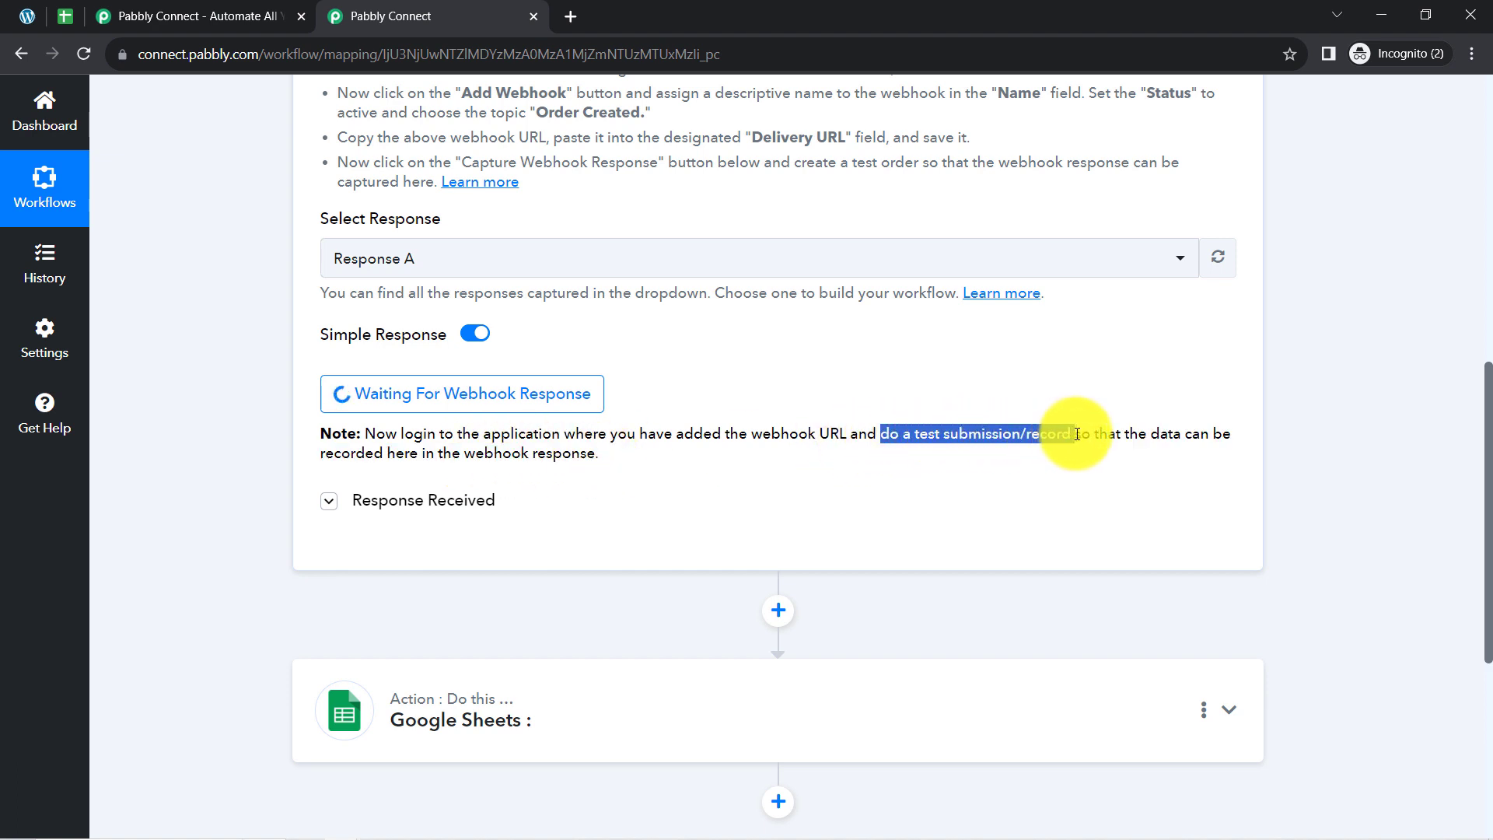
pyautogui.scroll(1, 1484, 391)
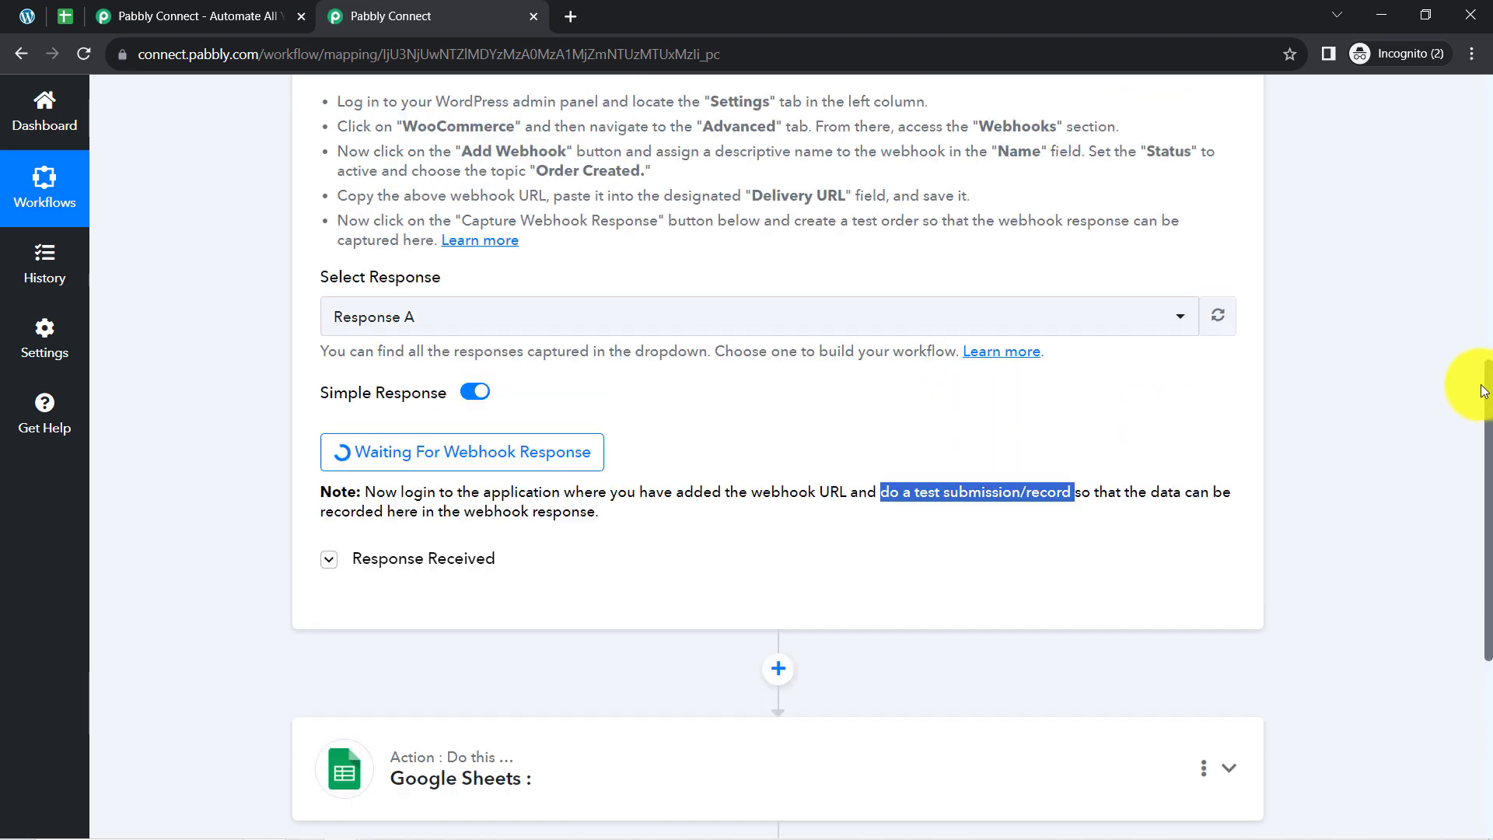
pyautogui.scroll(5, 1484, 391)
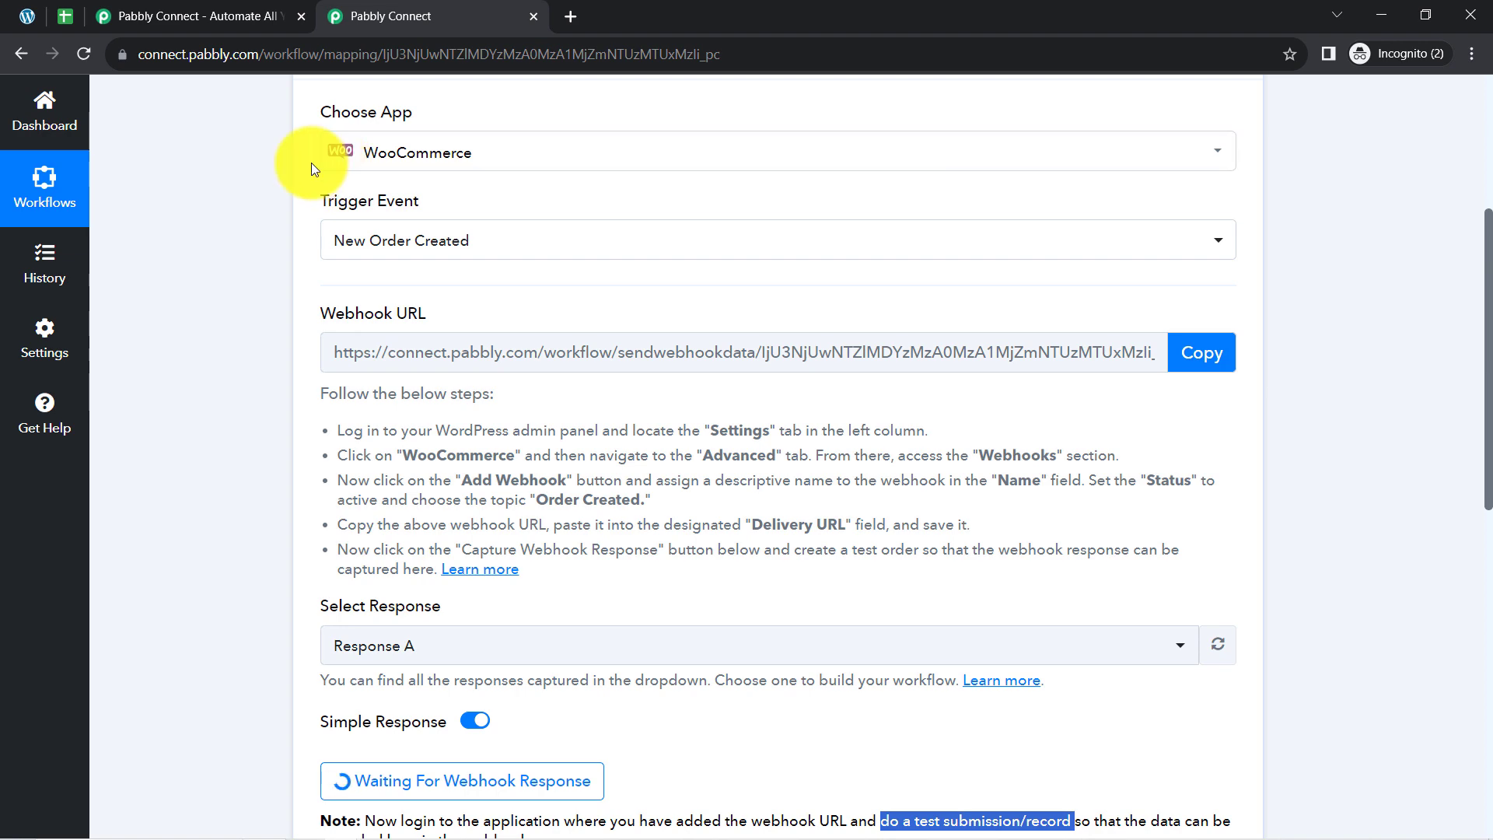
# Open the WooCommerce store's shop page from the WordPress admin in a new tab, rechecking the waiting Pabbly Connect trigger.
pyautogui.click(29, 17)
pyautogui.moveTo(127, 84)
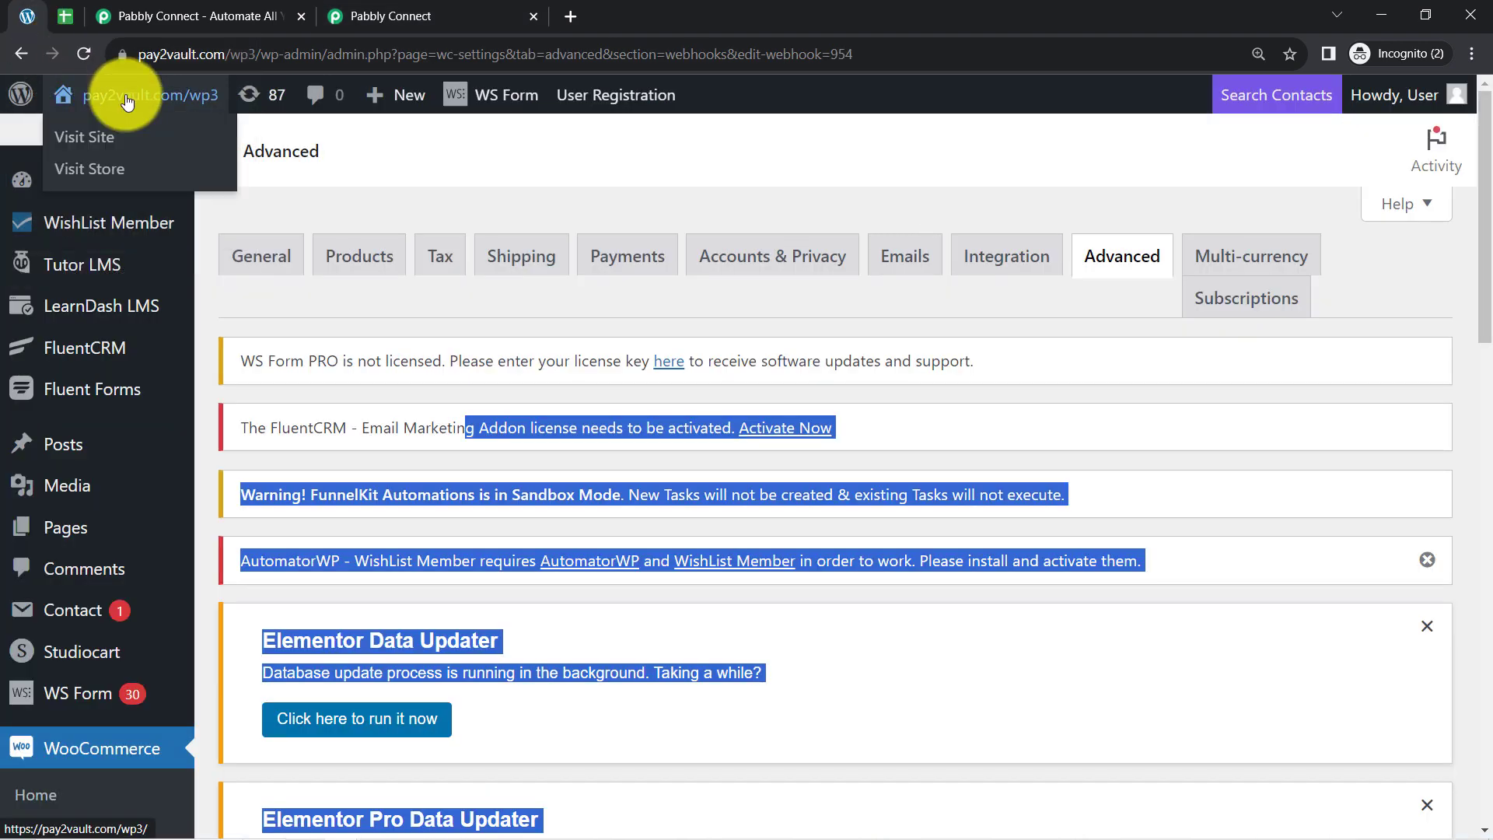
pyautogui.rightClick(88, 171)
pyautogui.click(118, 175)
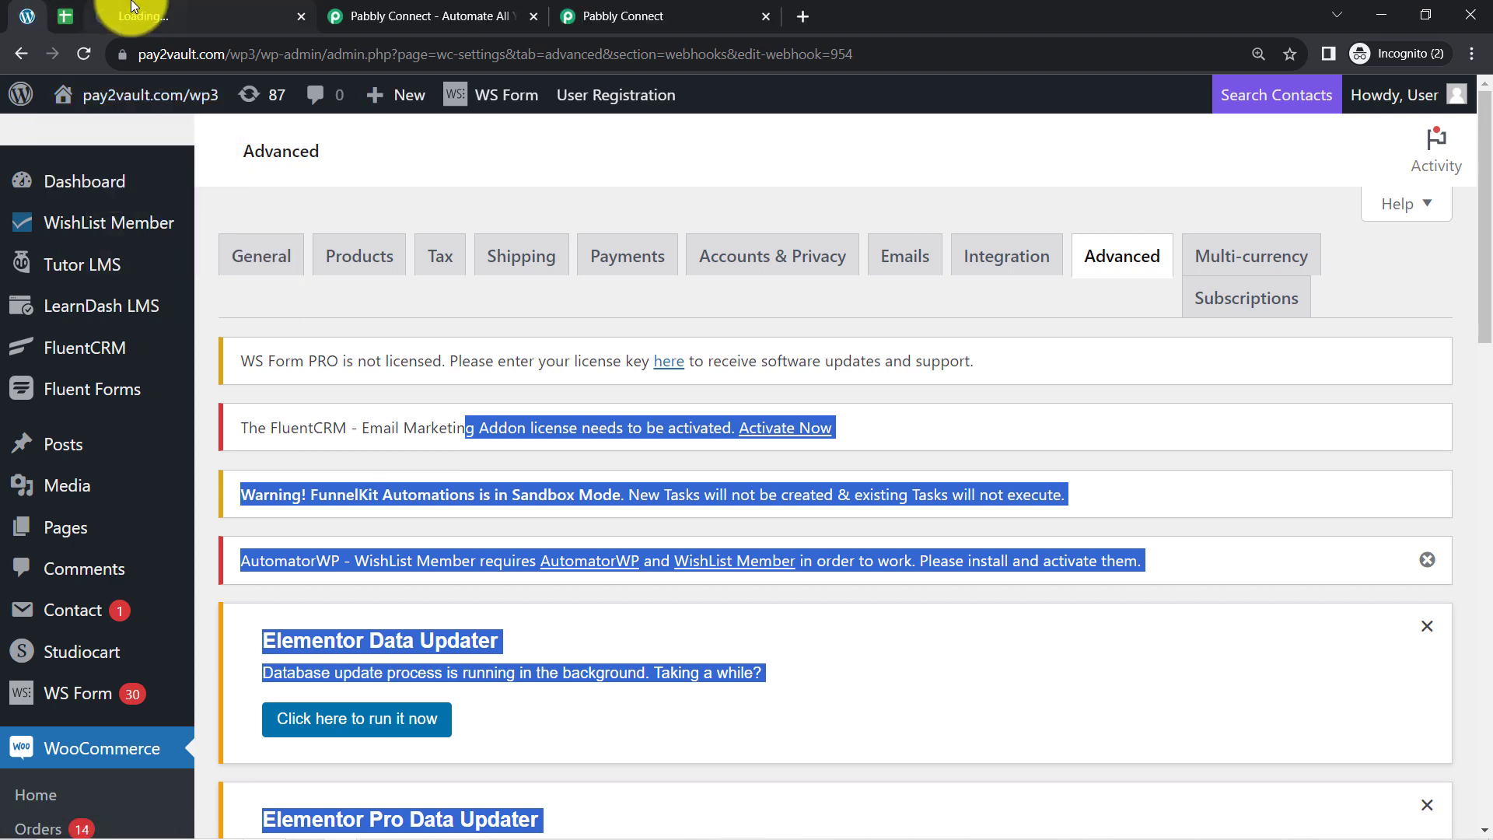
pyautogui.click(132, 6)
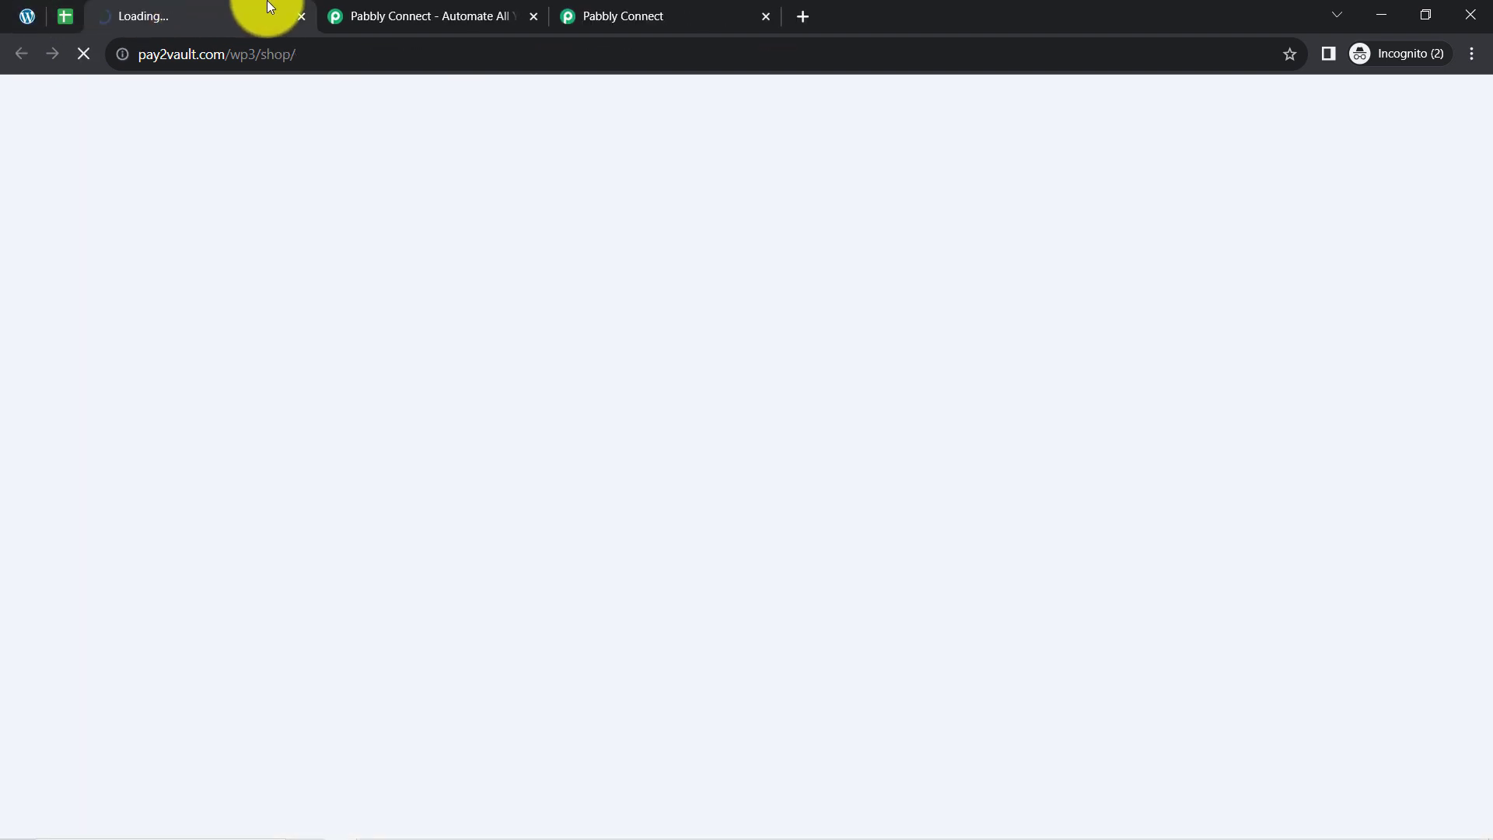
pyautogui.click(625, 13)
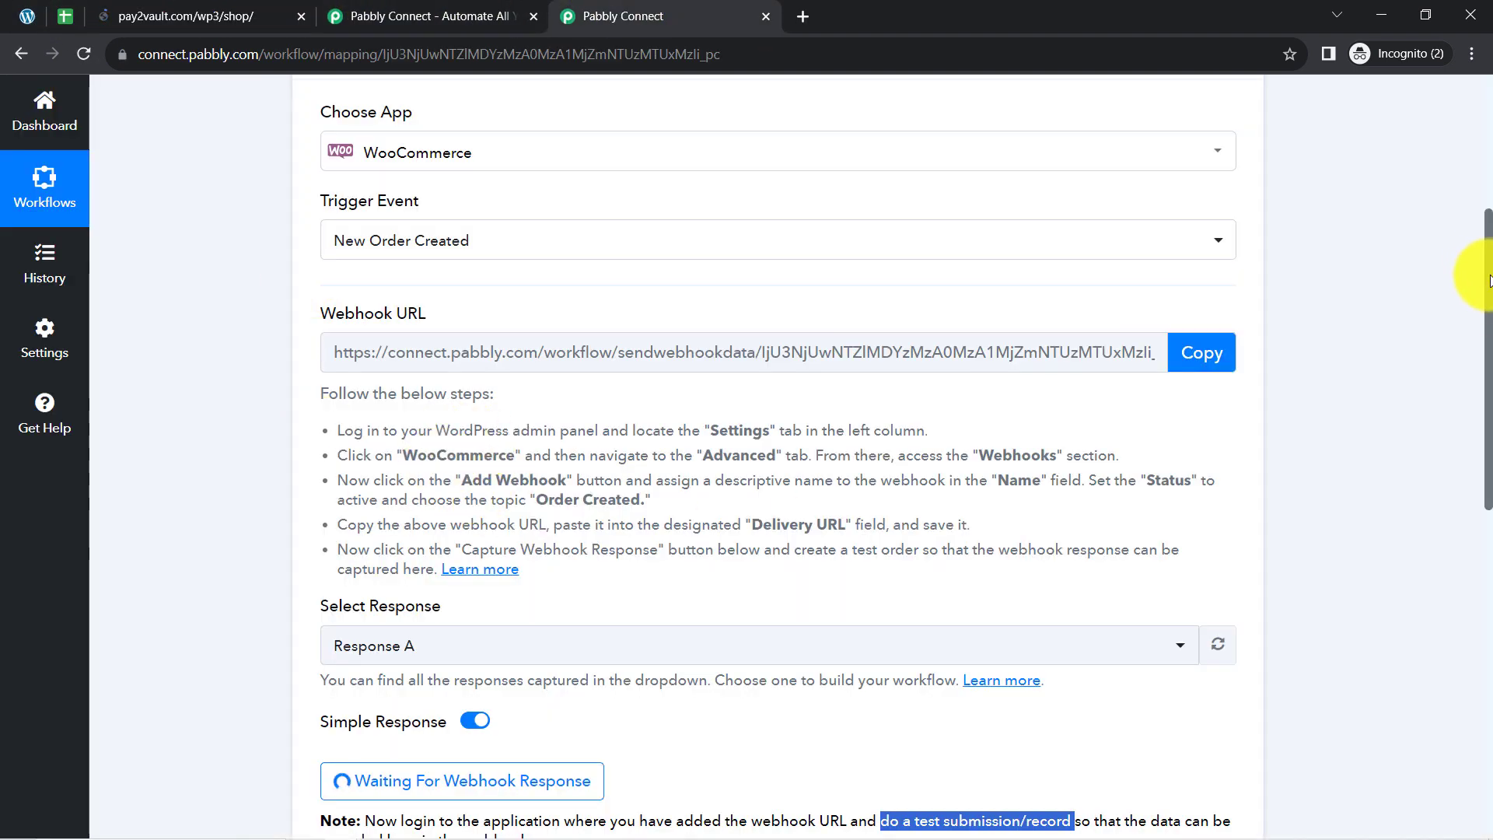
pyautogui.moveTo(1490, 280); pyautogui.dragTo(1467, 394)
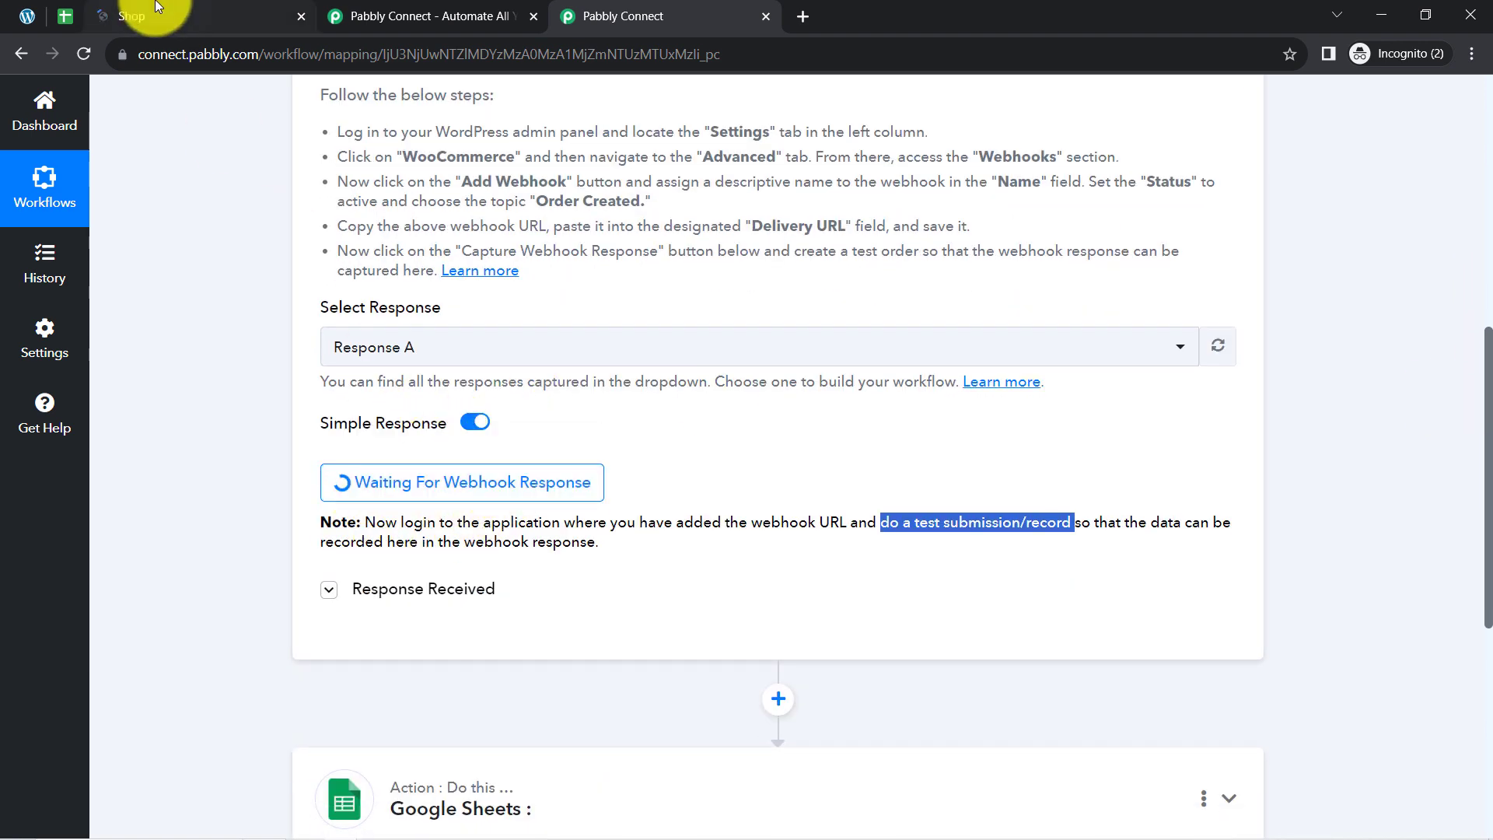
pyautogui.click(123, 14)
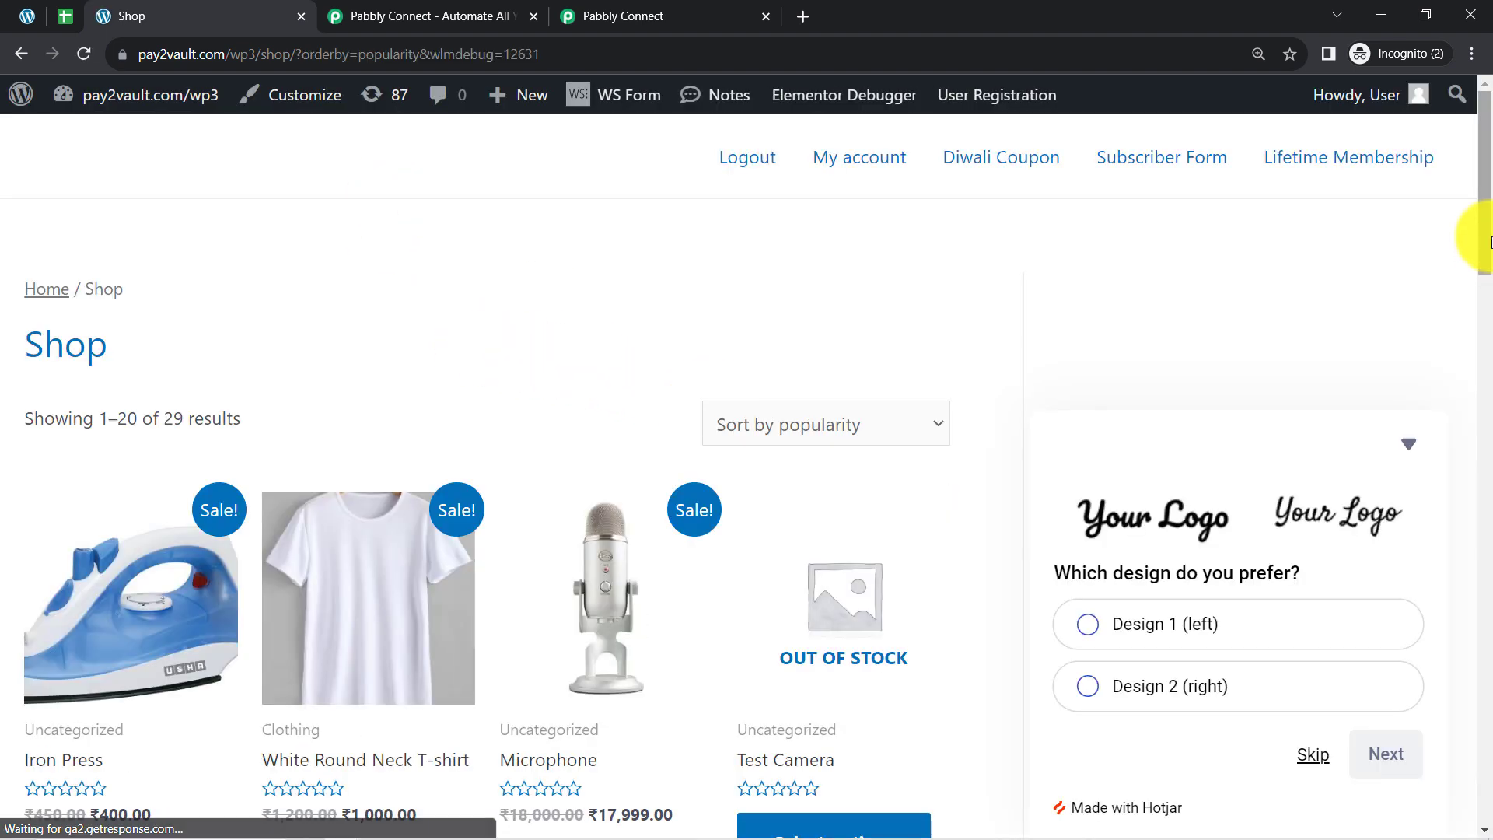
# Add the White Round Neck T-shirt to the cart and view the cart totals.
pyautogui.moveTo(1490, 250); pyautogui.dragTo(1492, 266)
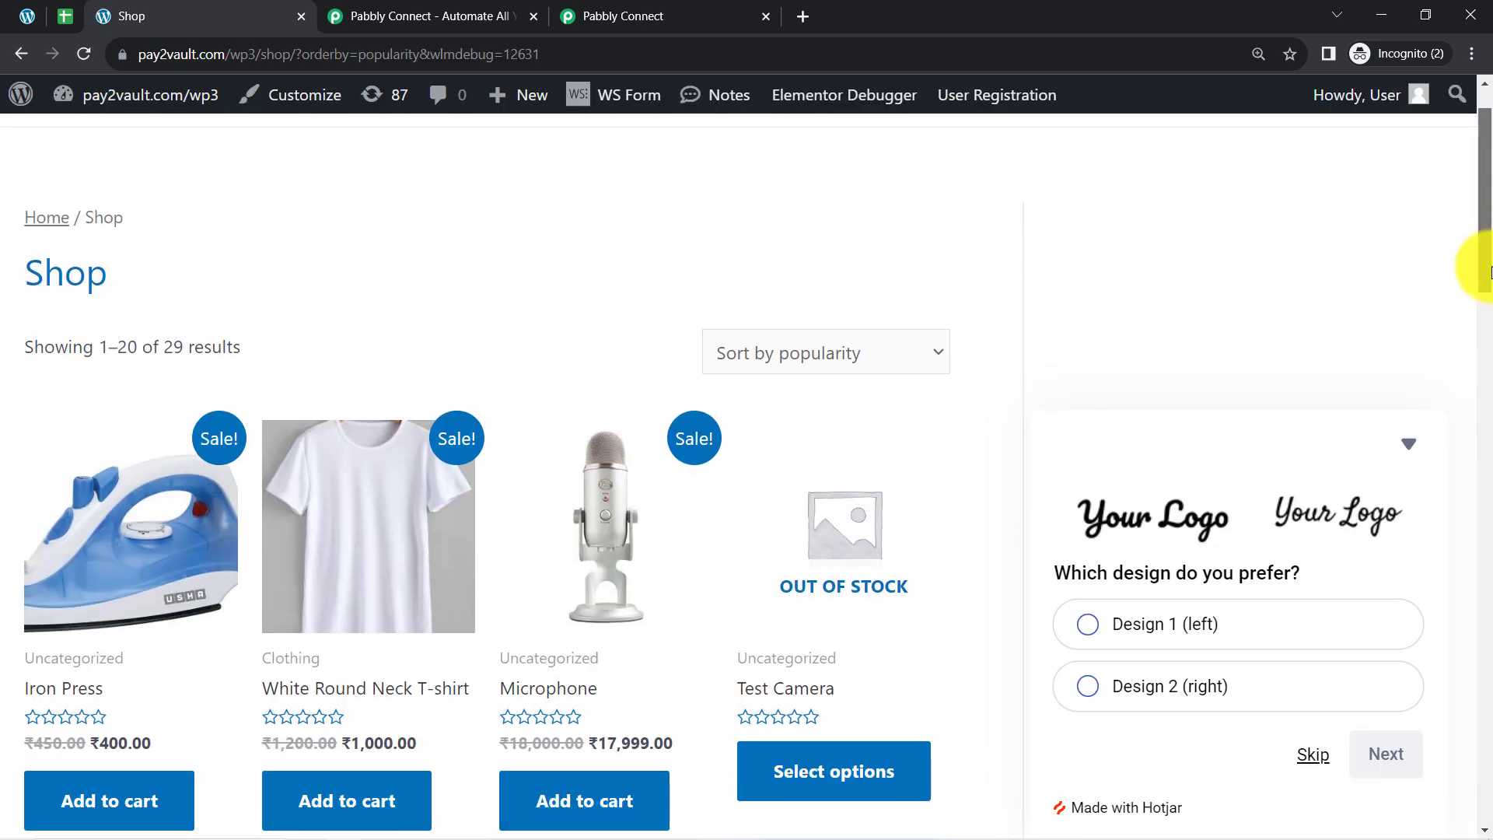
pyautogui.scroll(-2, 585, 304)
pyautogui.click(360, 637)
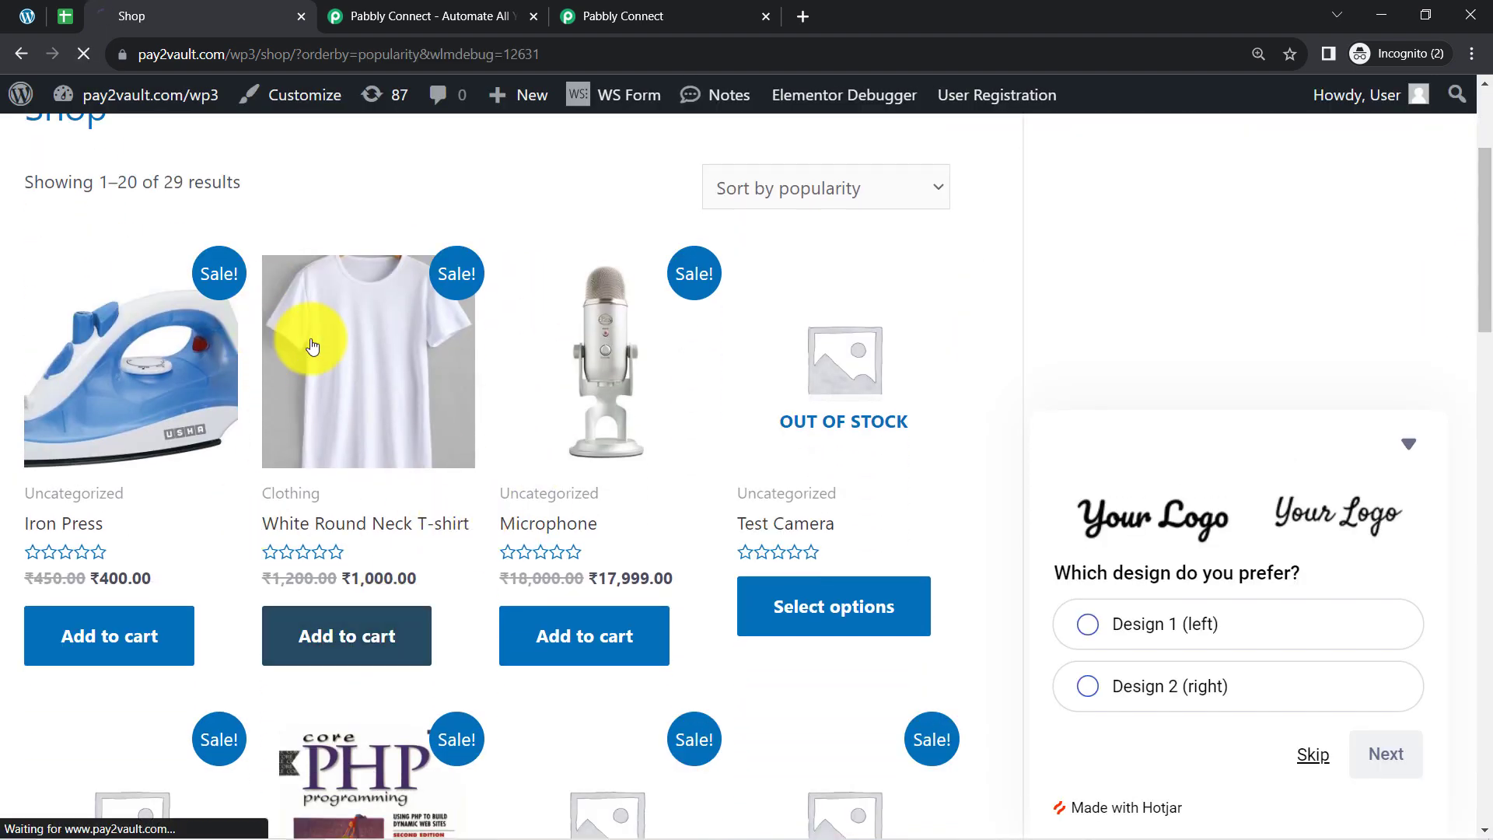
pyautogui.click(374, 638)
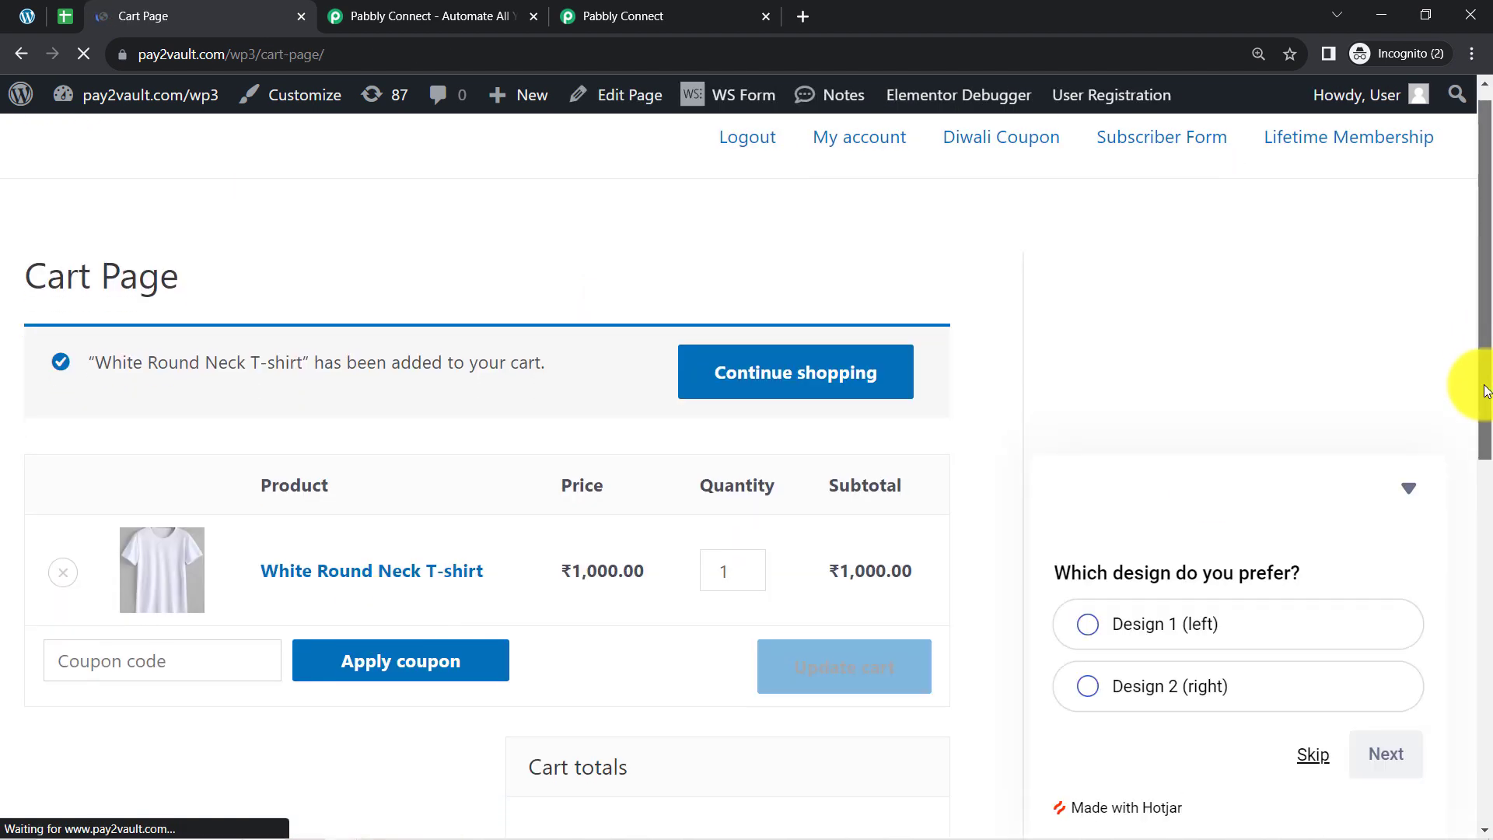
pyautogui.moveTo(1481, 383); pyautogui.dragTo(1484, 672)
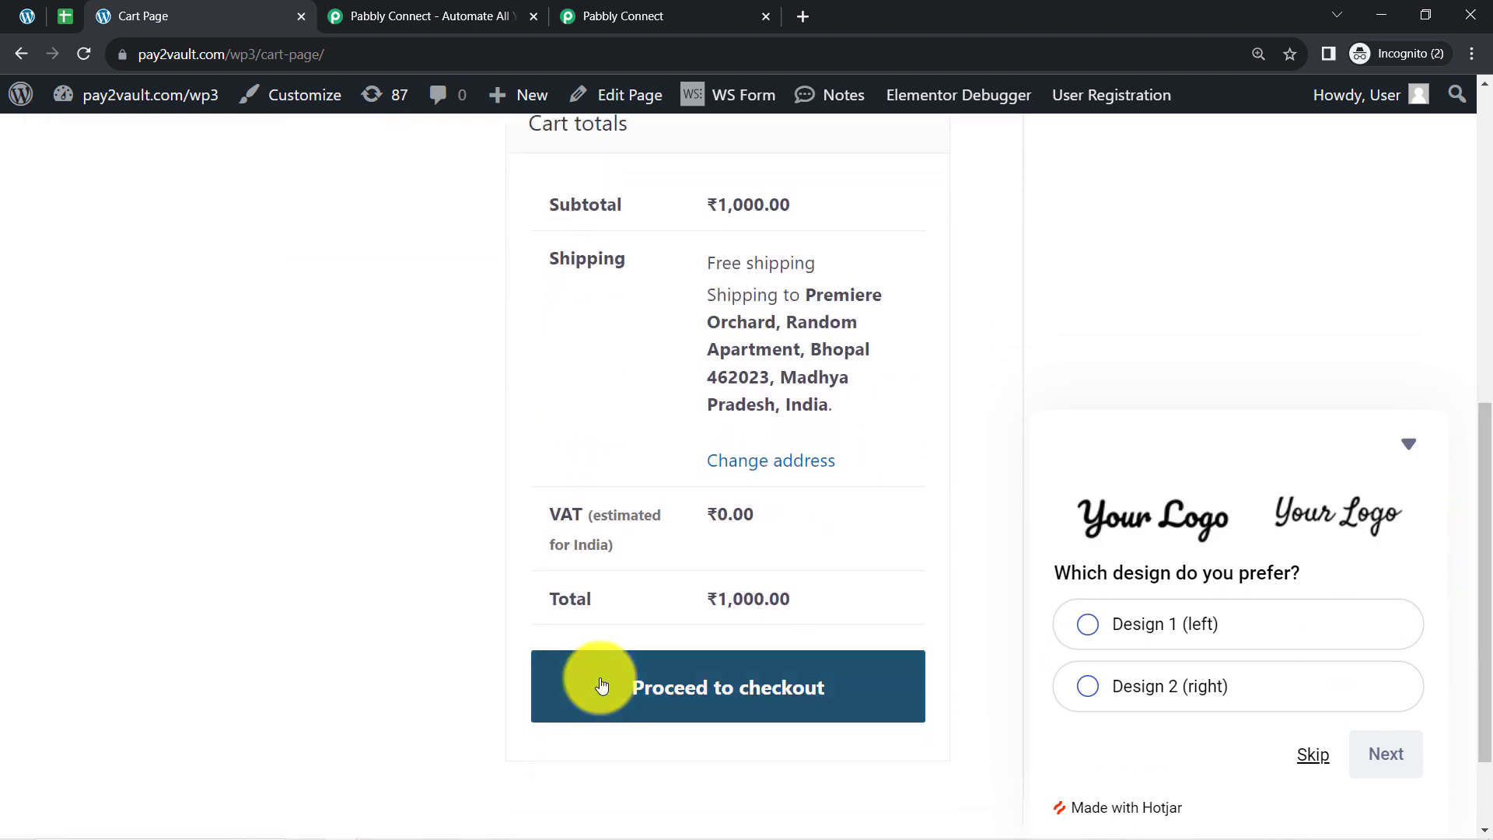
# Proceed to checkout, review the prefilled billing details and place the cash-on-delivery order.
pyautogui.click(670, 685)
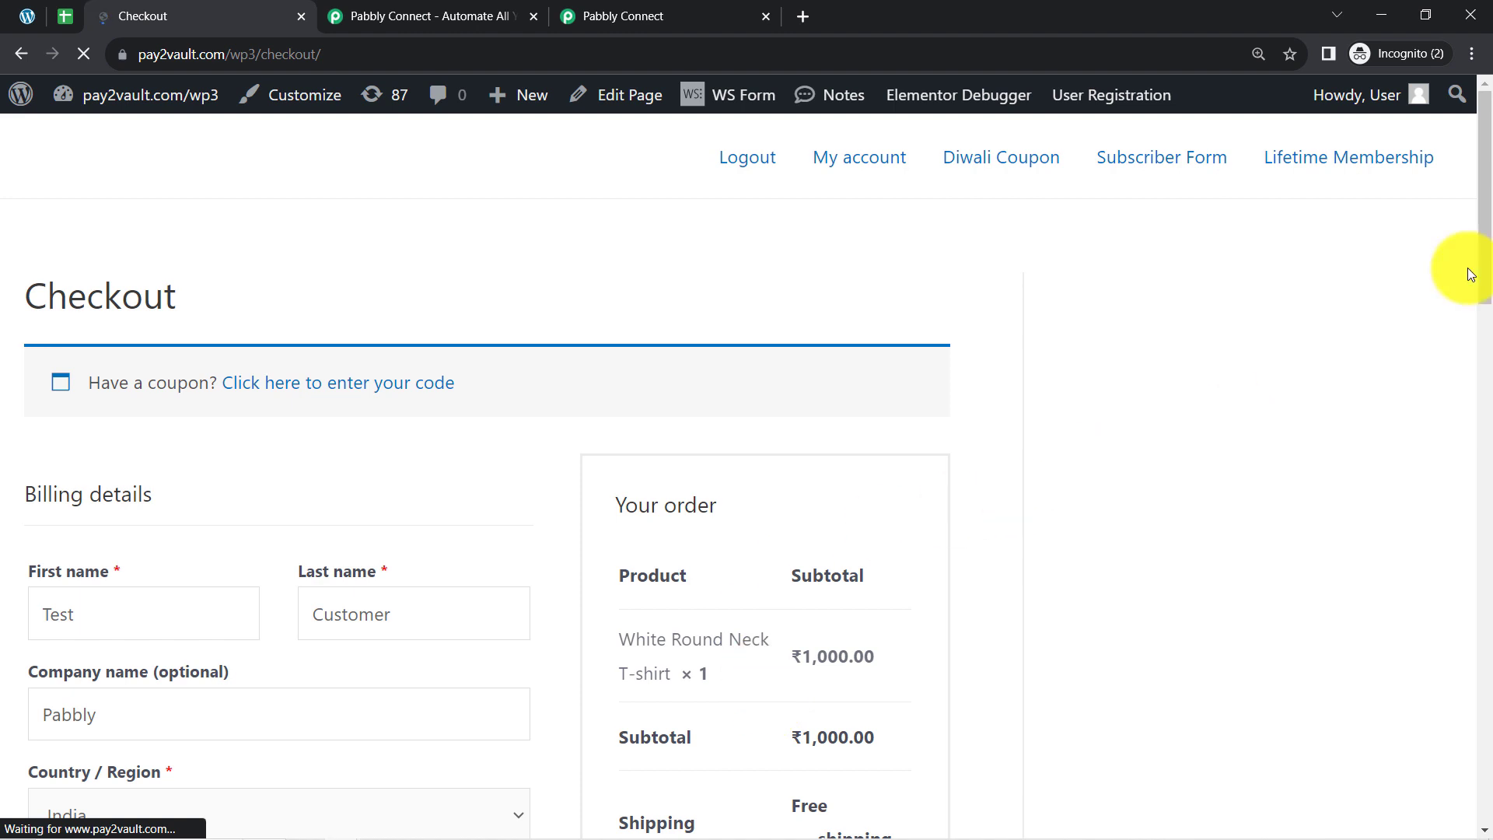
pyautogui.moveTo(1483, 265); pyautogui.dragTo(1492, 369)
pyautogui.moveTo(103, 359); pyautogui.dragTo(10, 354)
pyautogui.moveTo(391, 354); pyautogui.dragTo(323, 360)
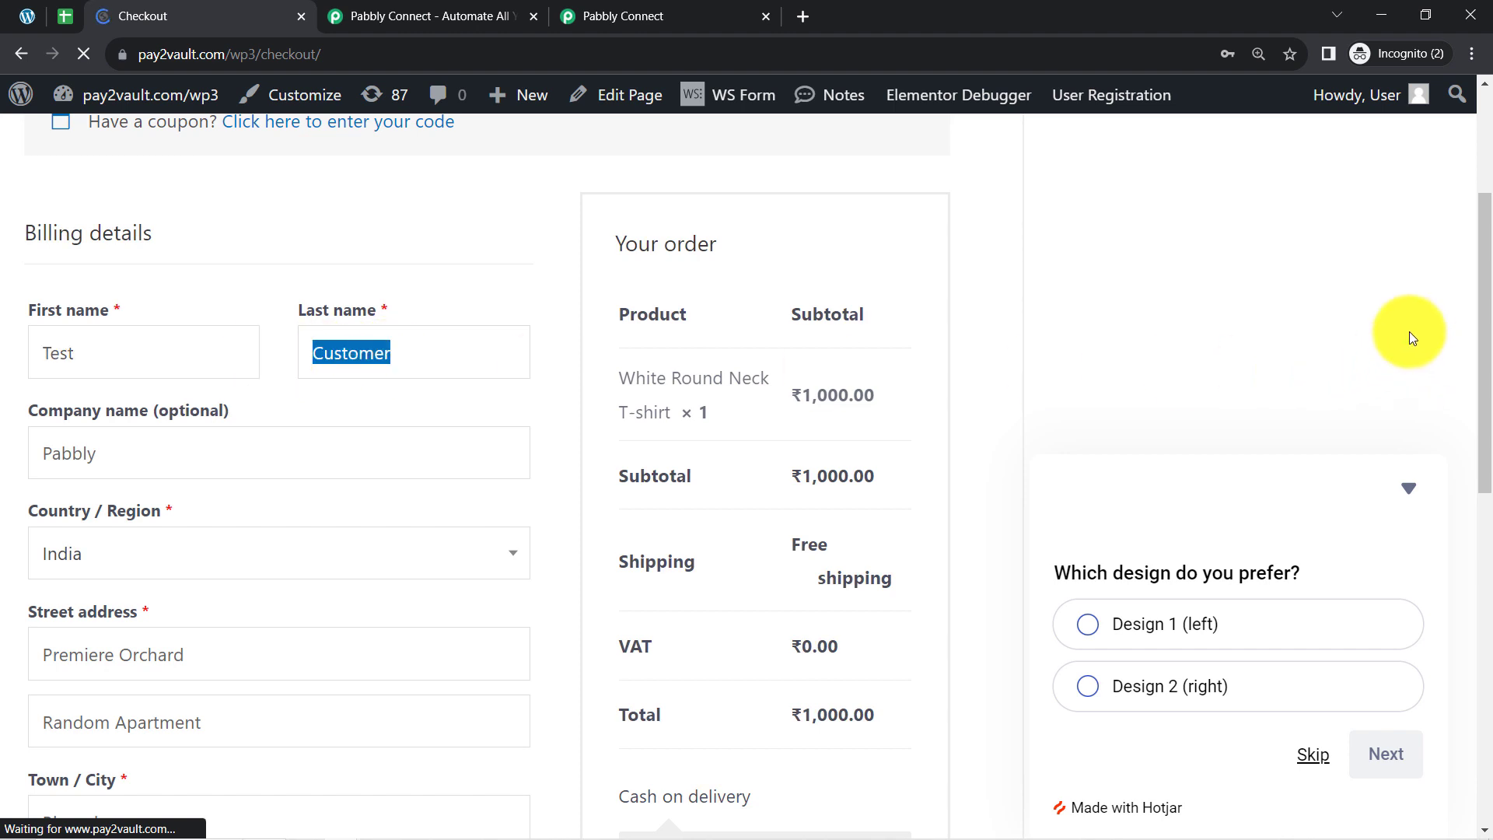
pyautogui.moveTo(1482, 295); pyautogui.dragTo(1453, 628)
pyautogui.moveTo(59, 398); pyautogui.dragTo(534, 445)
pyautogui.click(532, 482)
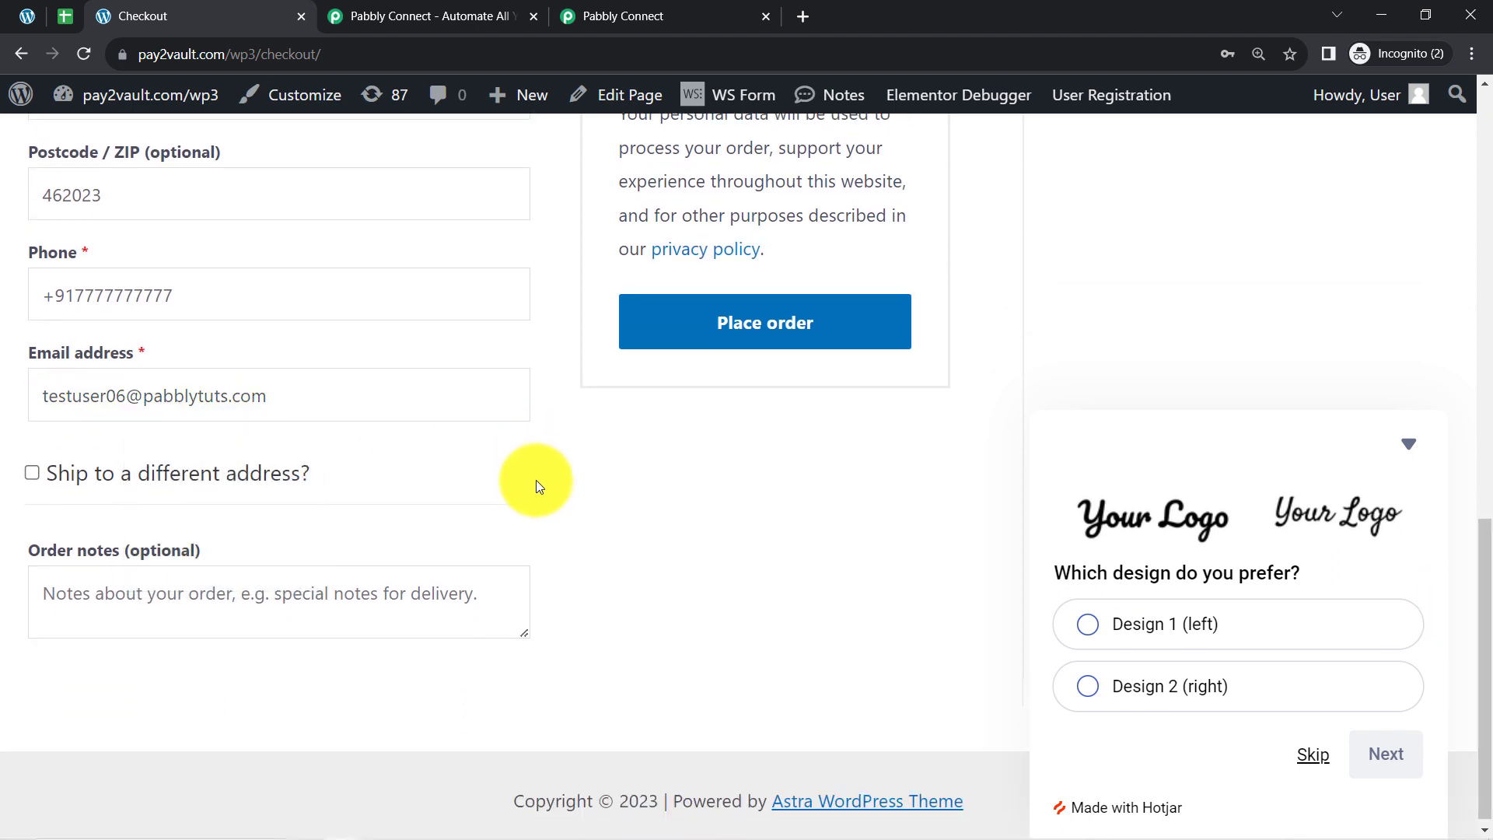
pyautogui.click(753, 315)
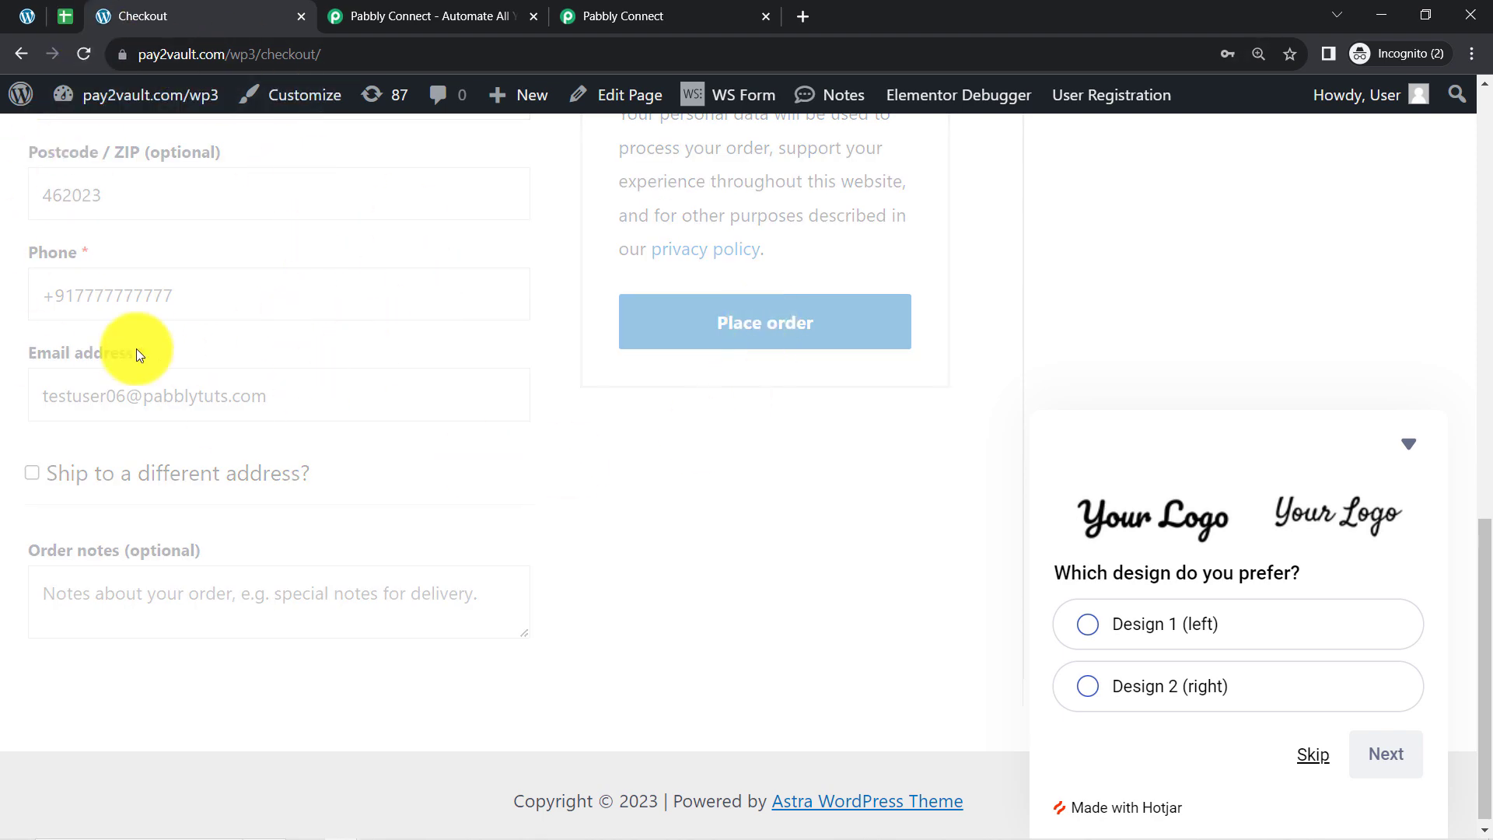
# Check the waiting trigger in Pabbly Connect and return to the store to read the order confirmation.
pyautogui.click(585, 14)
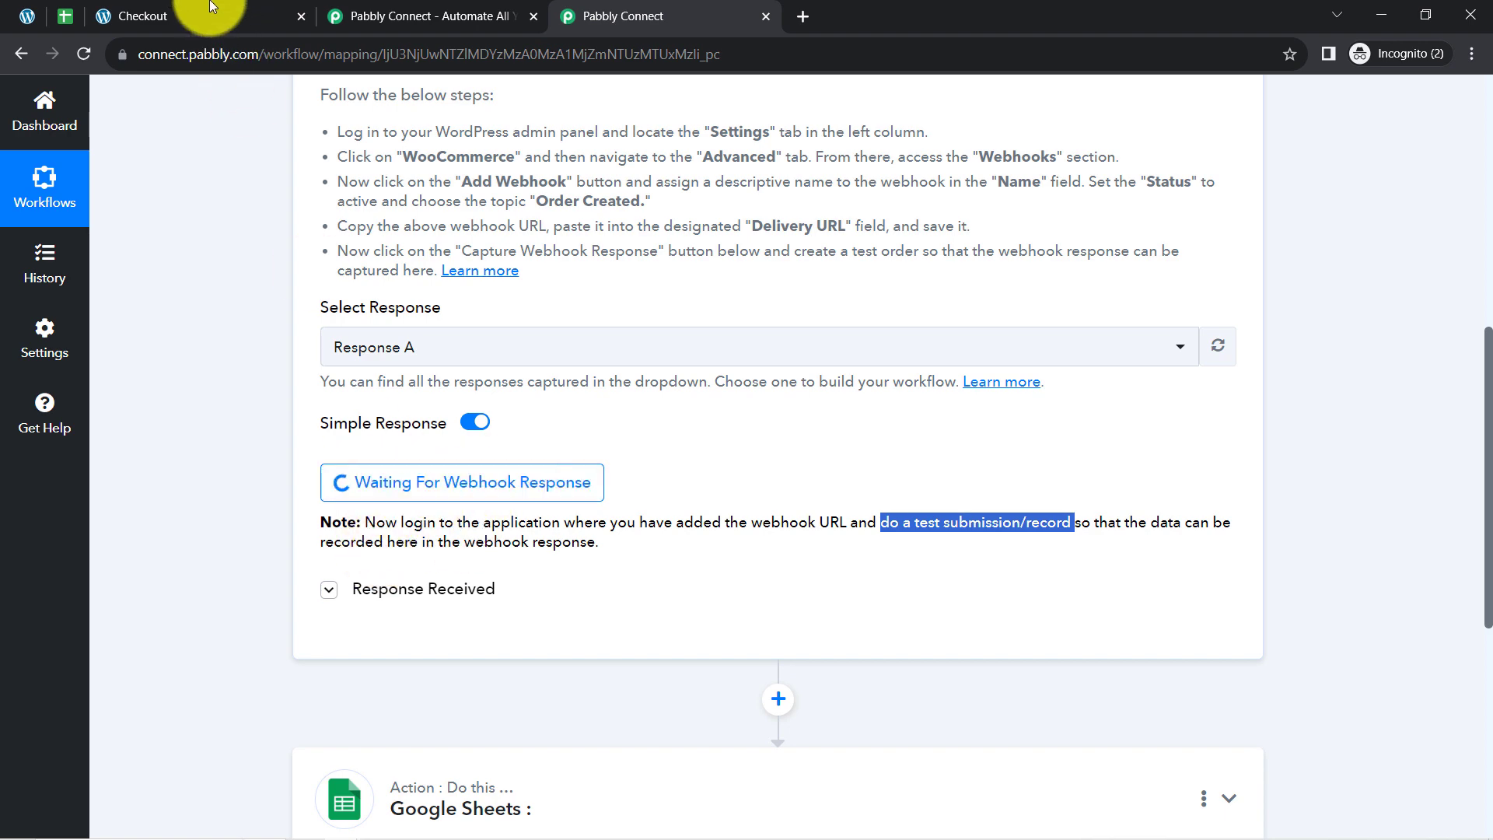
pyautogui.click(164, 4)
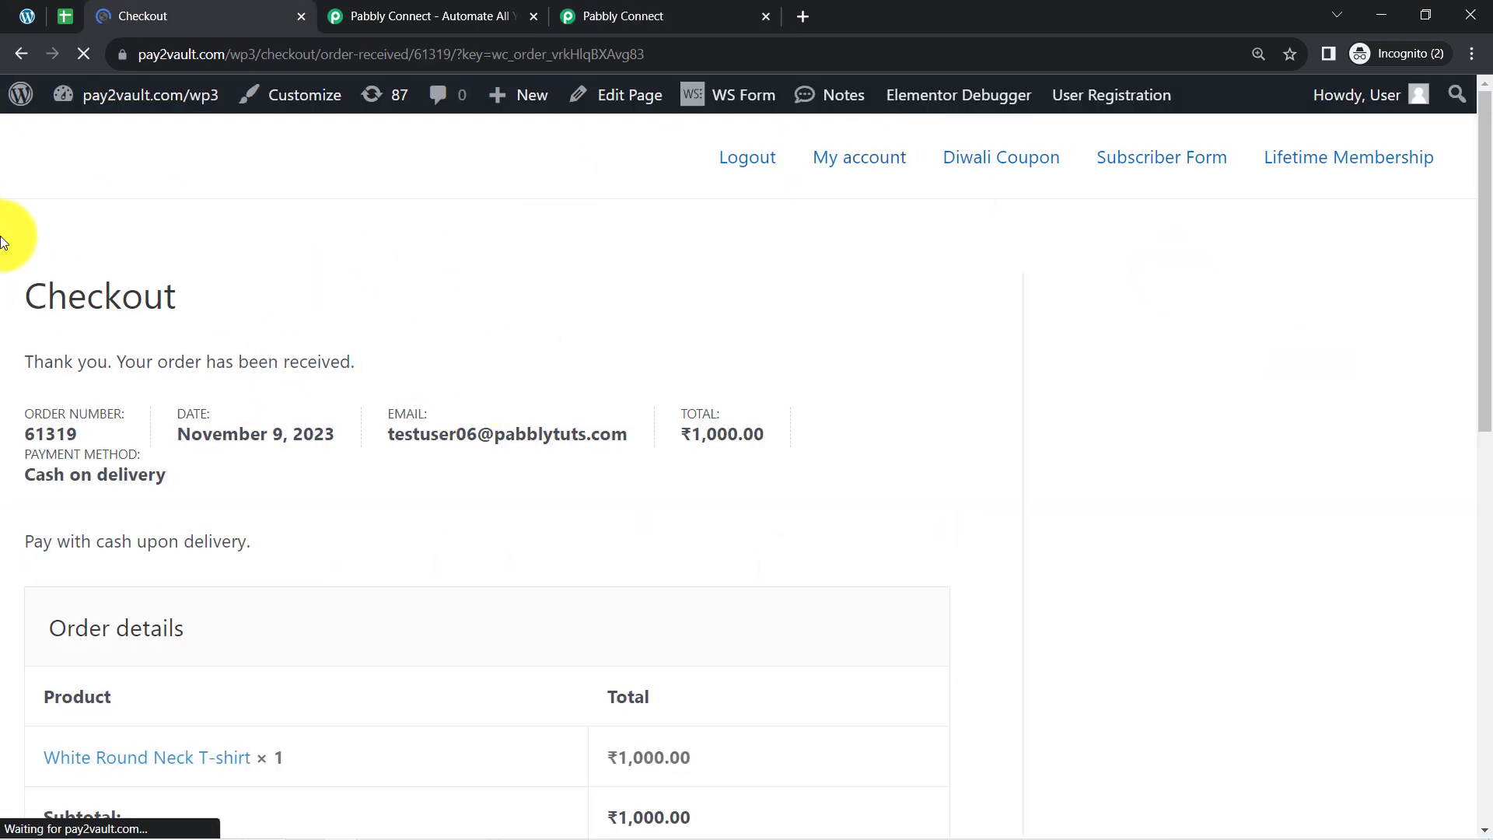
pyautogui.moveTo(46, 361); pyautogui.dragTo(133, 366)
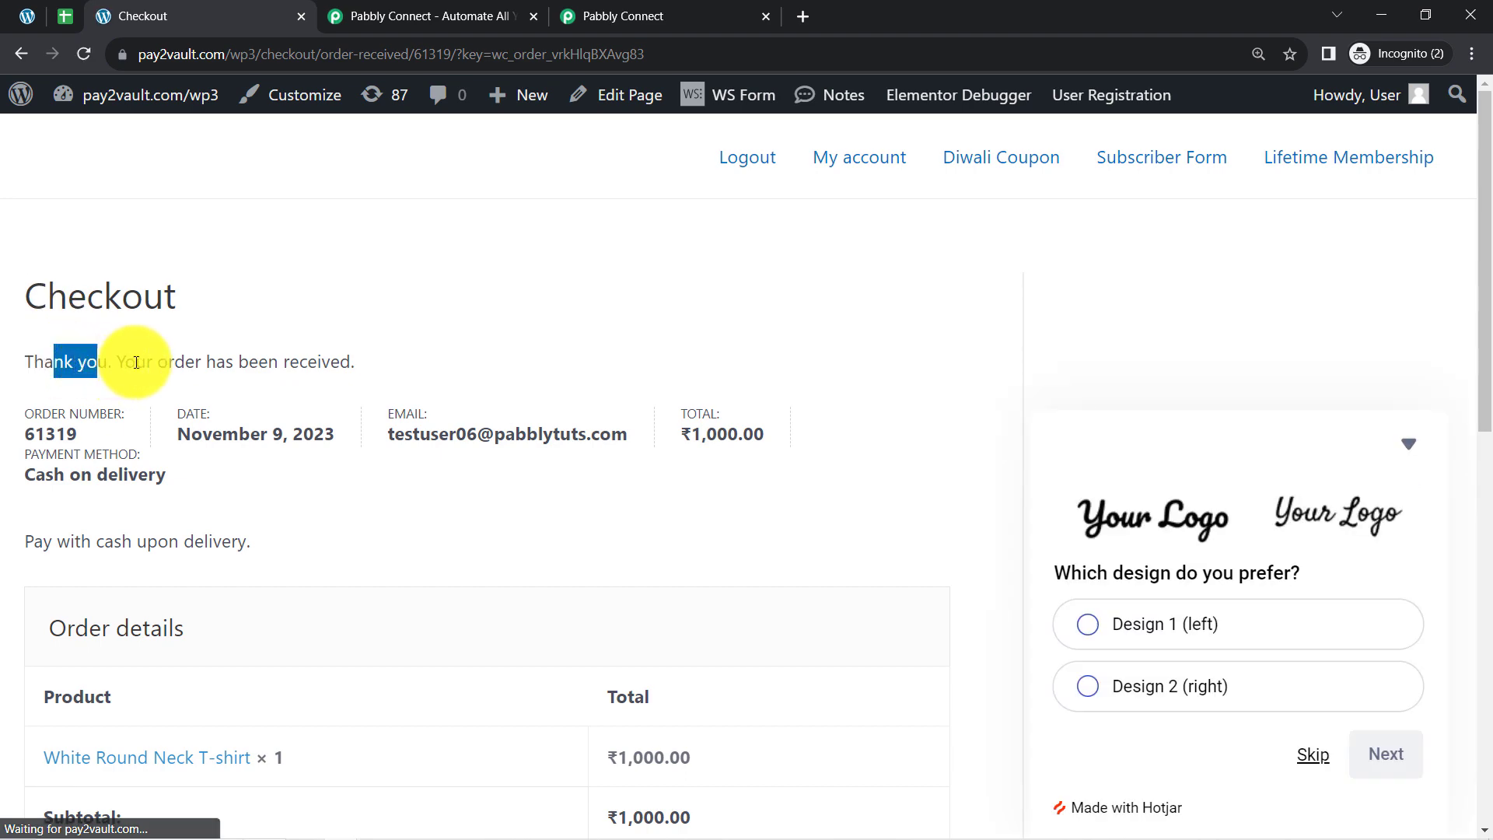
# Switch to Pabbly Connect and examine the order total, status and product details in the captured webhook response.
pyautogui.click(666, 14)
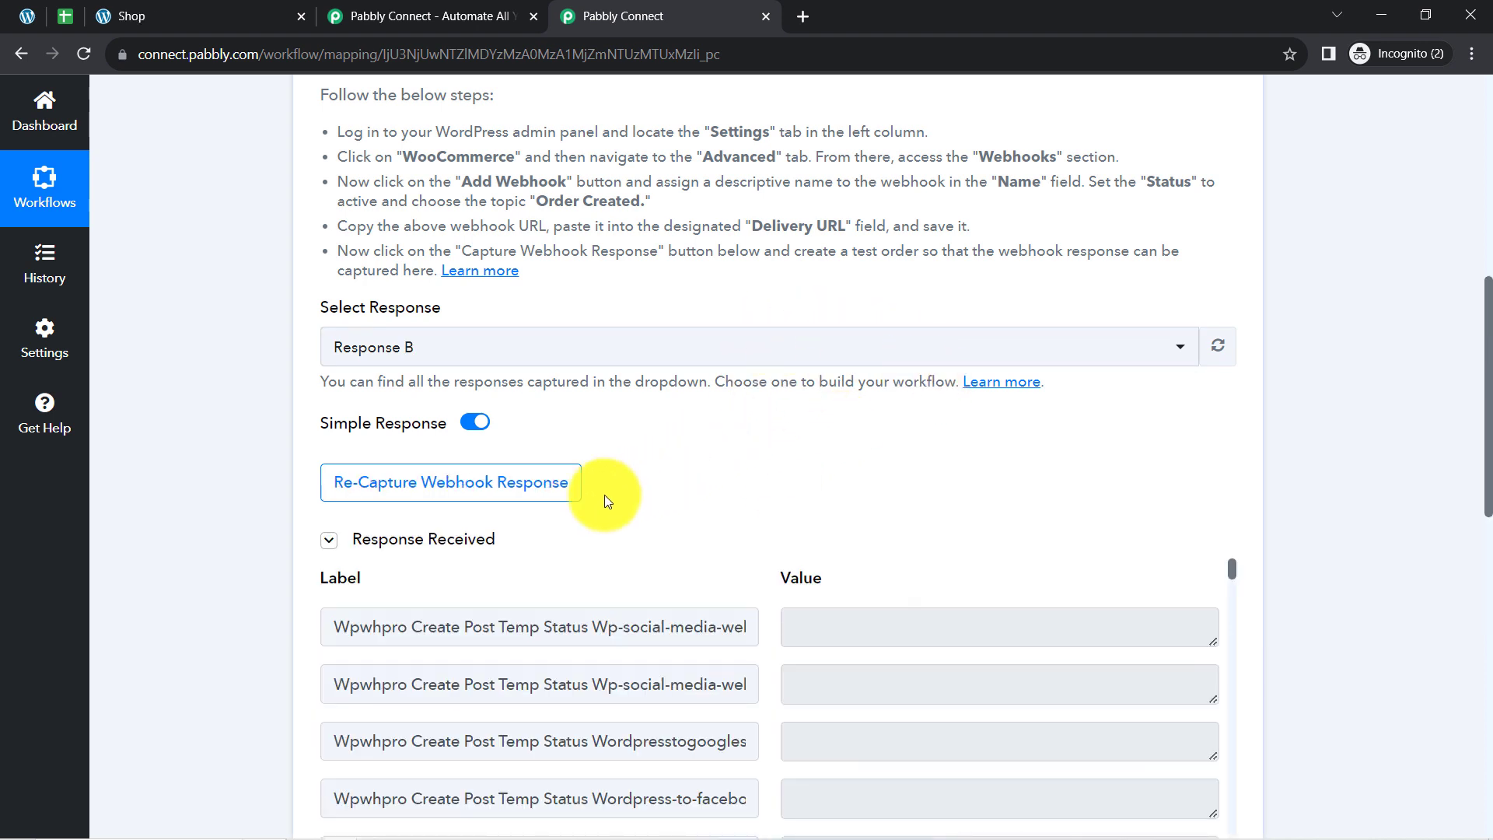
pyautogui.click(459, 543)
pyautogui.click(477, 551)
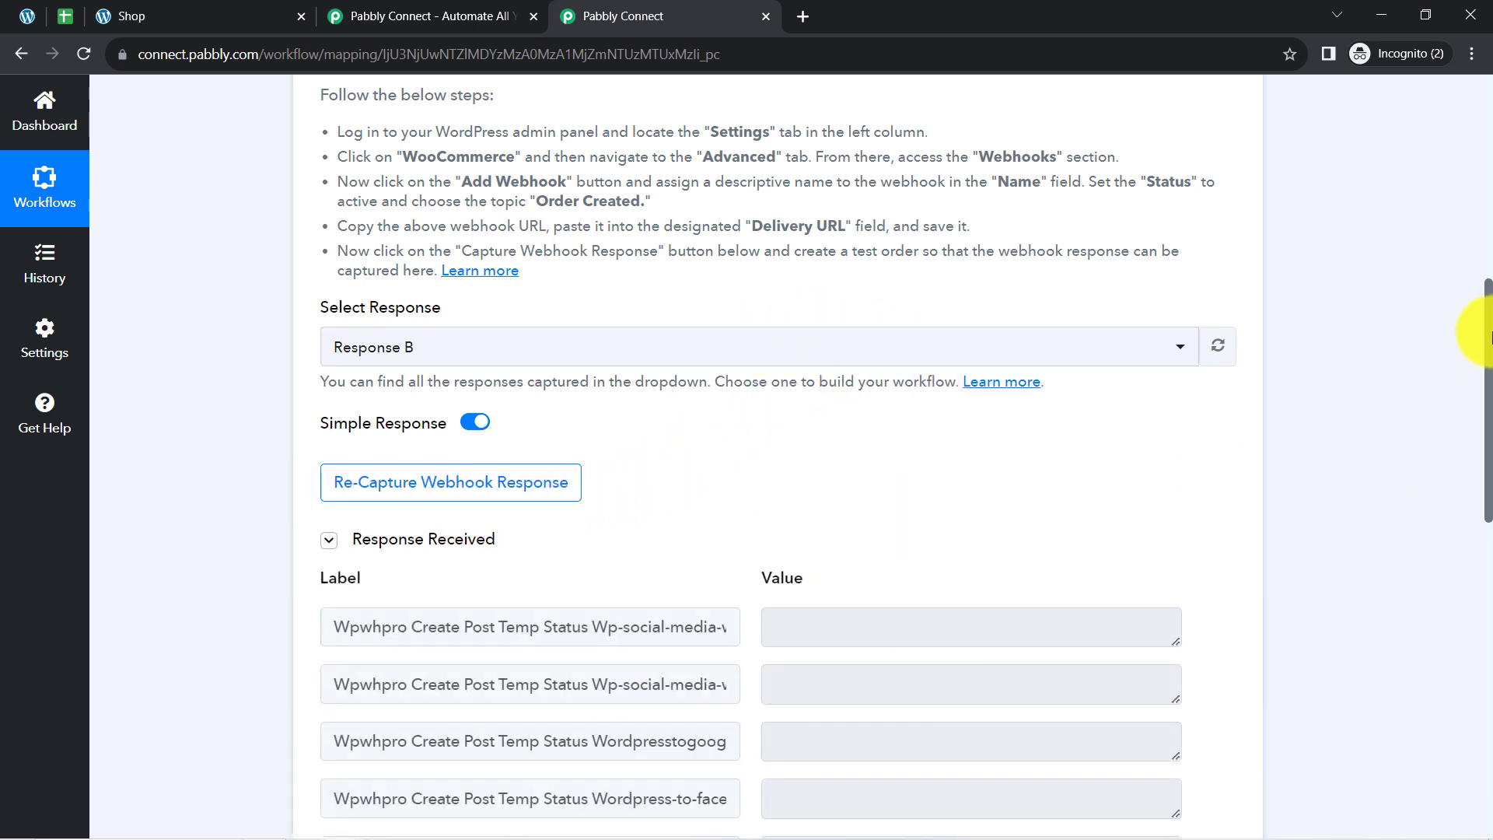
pyautogui.scroll(-4, 1468, 391)
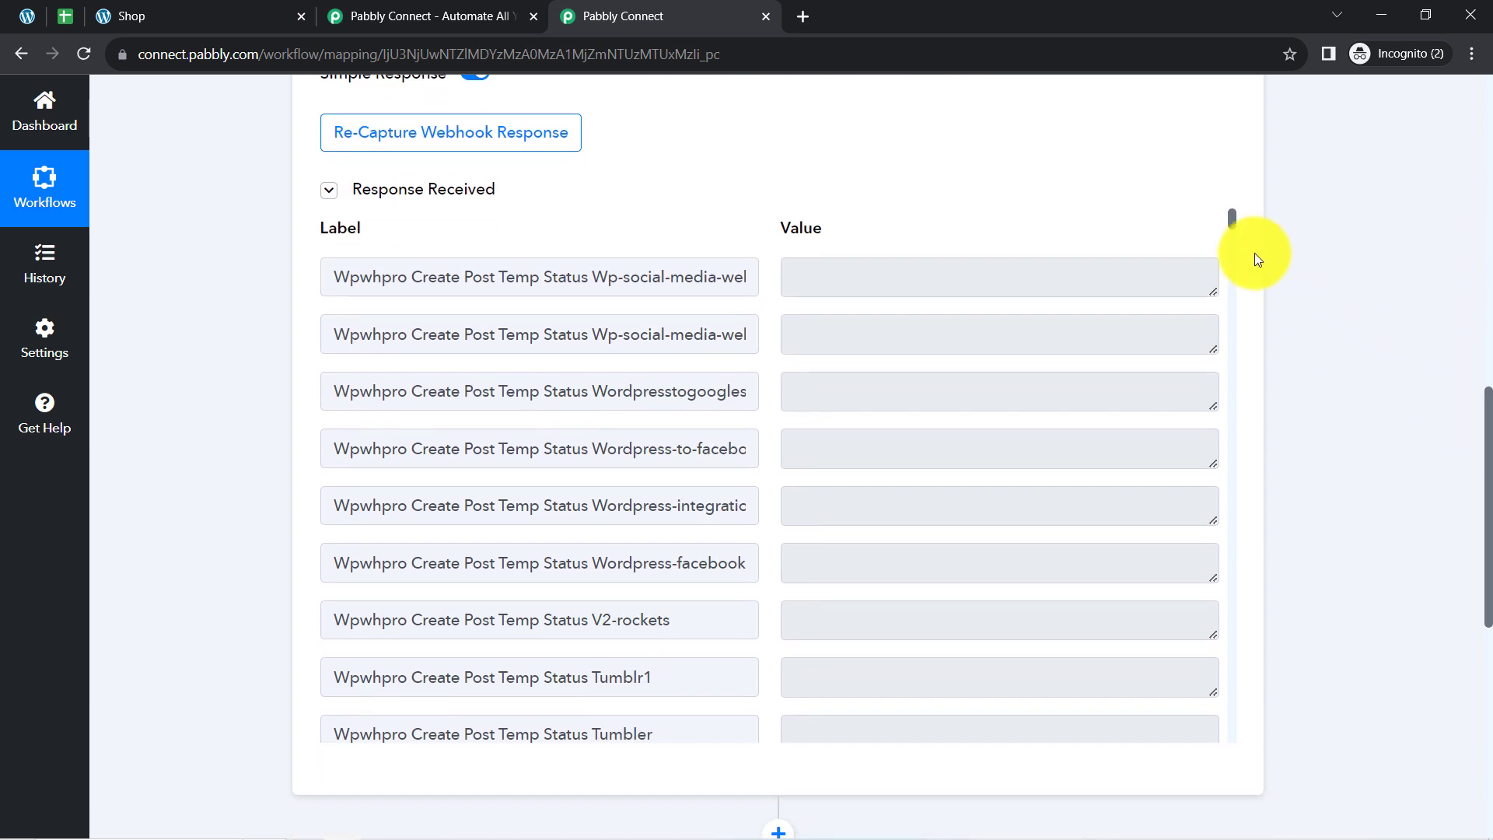
pyautogui.moveTo(1236, 218); pyautogui.dragTo(1235, 324)
pyautogui.moveTo(871, 398); pyautogui.dragTo(759, 407)
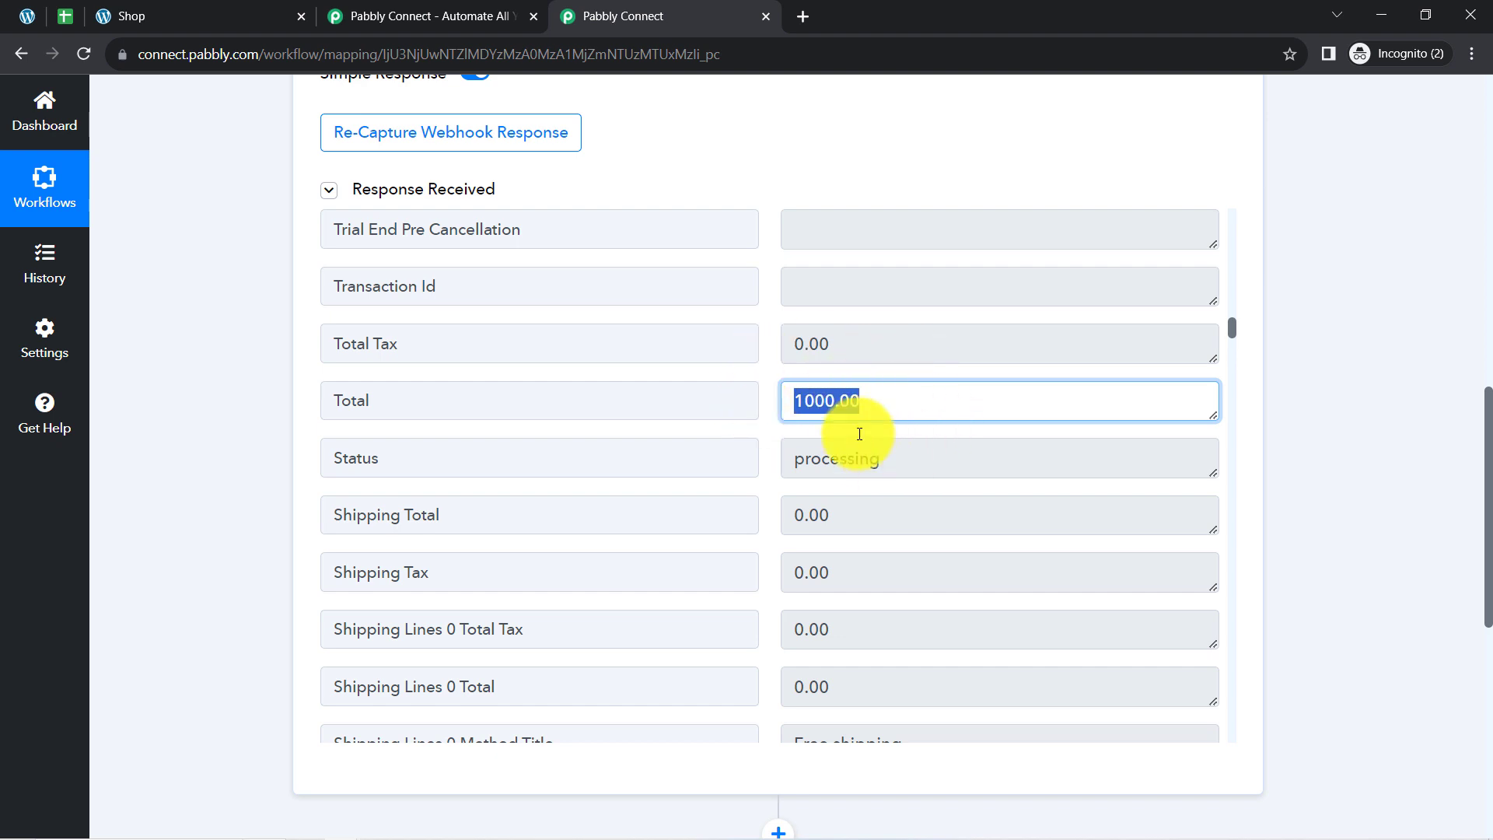
pyautogui.moveTo(821, 465); pyautogui.dragTo(894, 467)
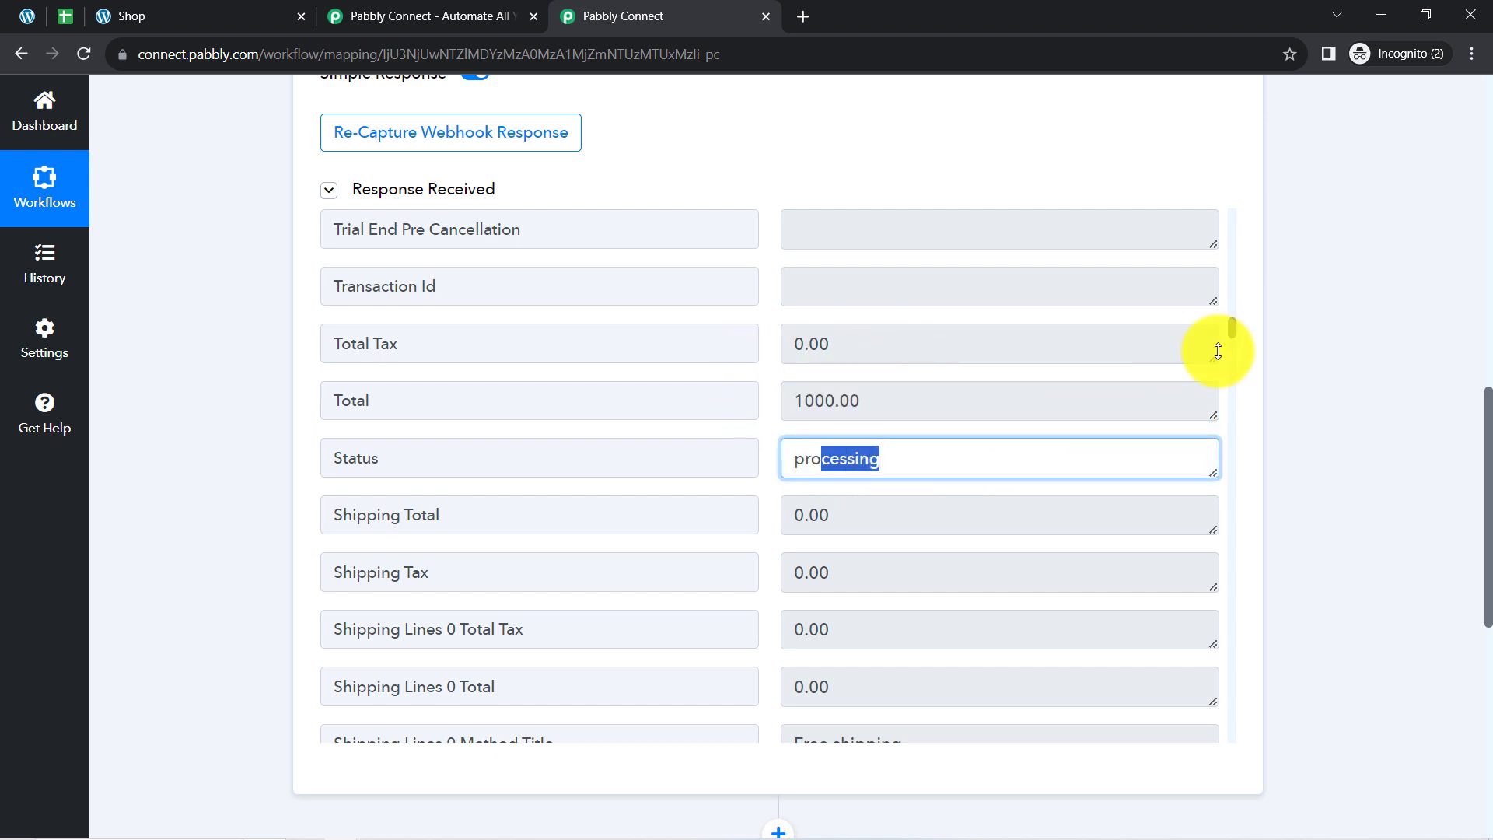
pyautogui.moveTo(1233, 330); pyautogui.dragTo(1233, 352)
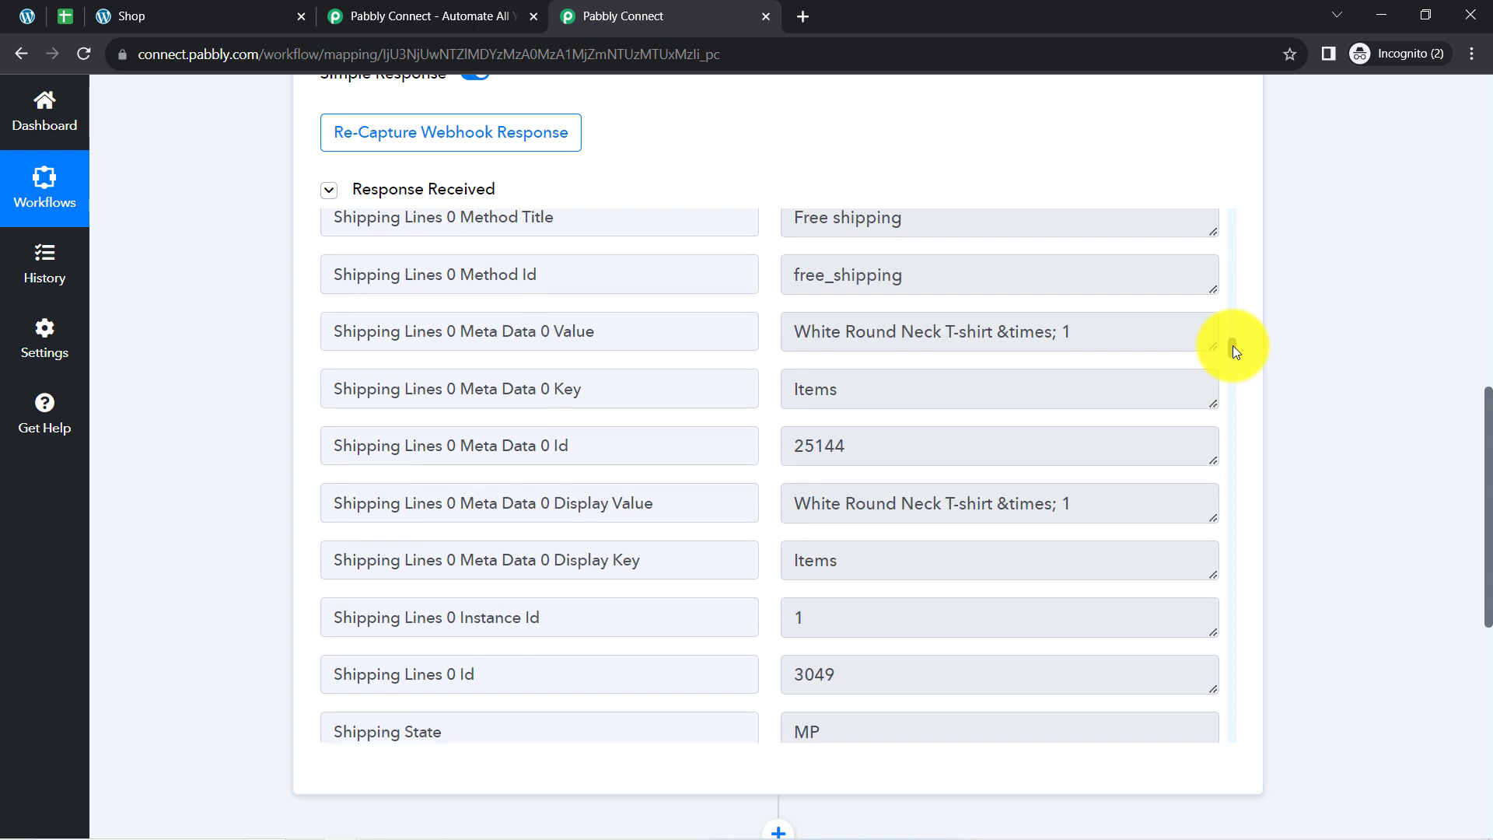
pyautogui.moveTo(896, 334); pyautogui.dragTo(1064, 340)
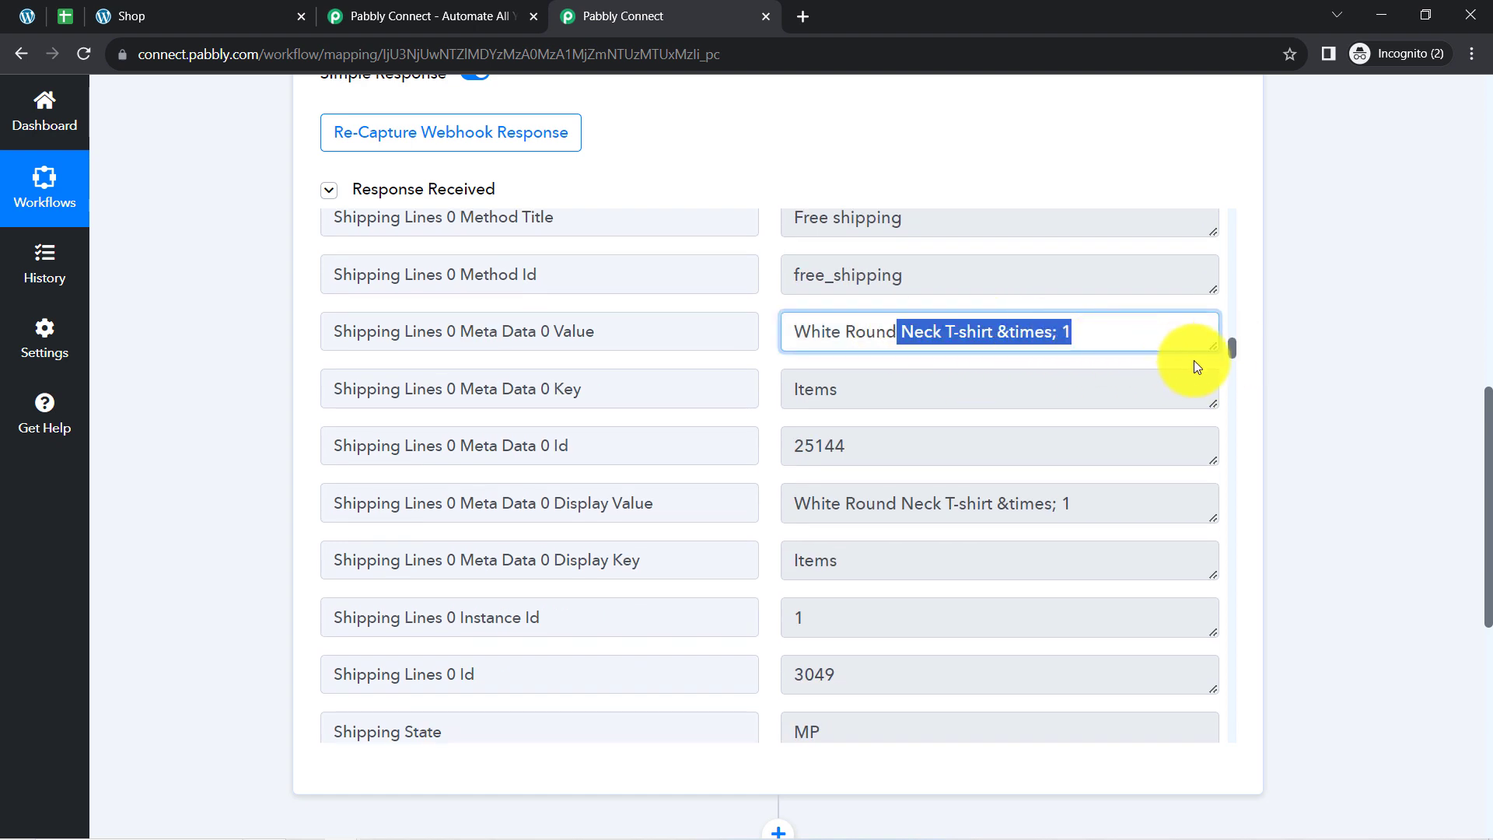
pyautogui.moveTo(1234, 348); pyautogui.dragTo(1234, 356)
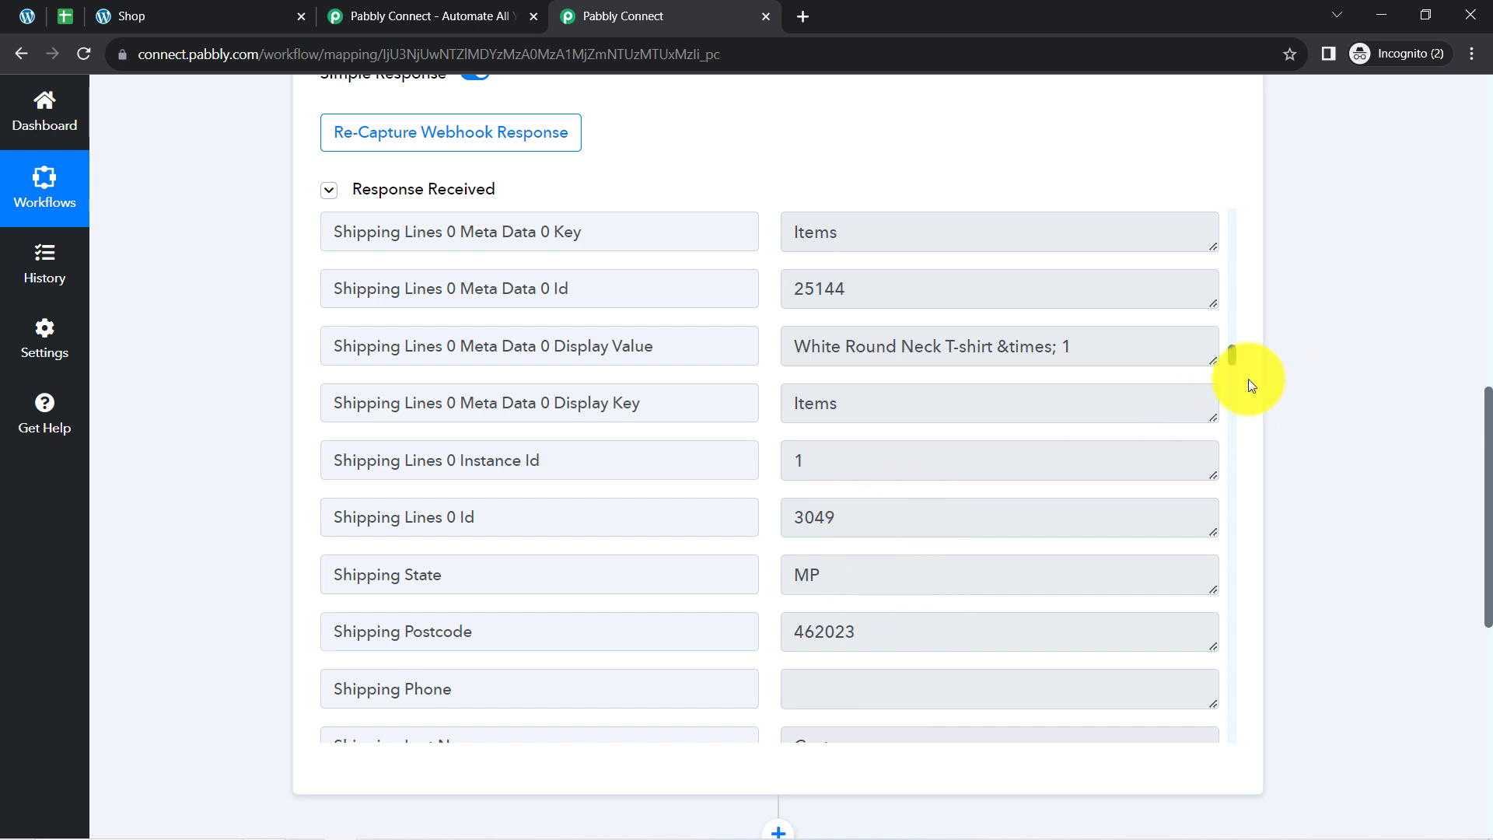
# Examine the billing email, last name, first name and phone fields in the captured response.
pyautogui.moveTo(1230, 358); pyautogui.dragTo(1232, 565)
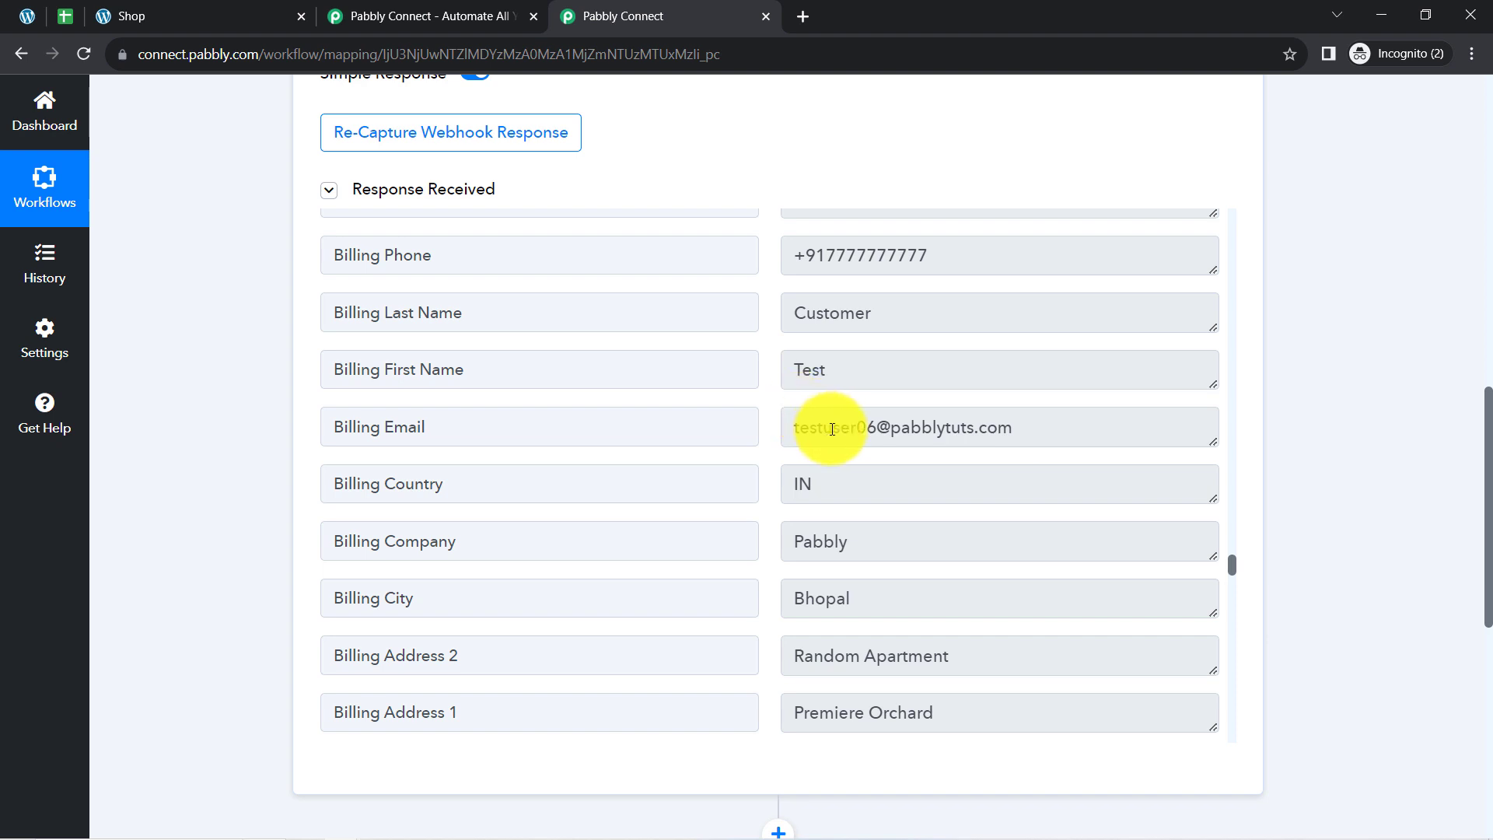
pyautogui.moveTo(840, 430); pyautogui.dragTo(978, 437)
pyautogui.moveTo(843, 315); pyautogui.dragTo(795, 318)
pyautogui.moveTo(802, 377); pyautogui.dragTo(833, 371)
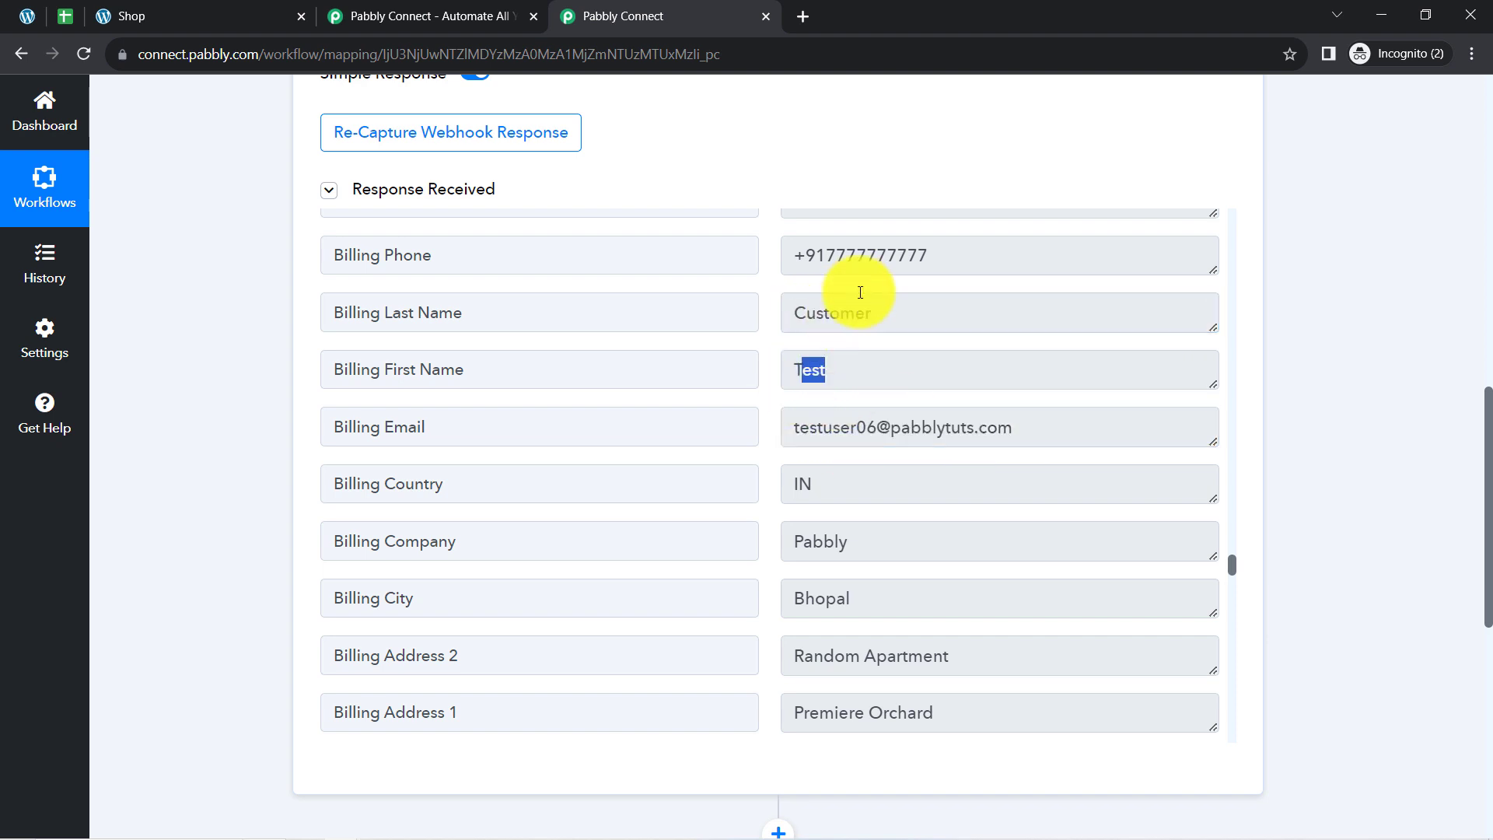
pyautogui.moveTo(875, 272); pyautogui.dragTo(834, 282)
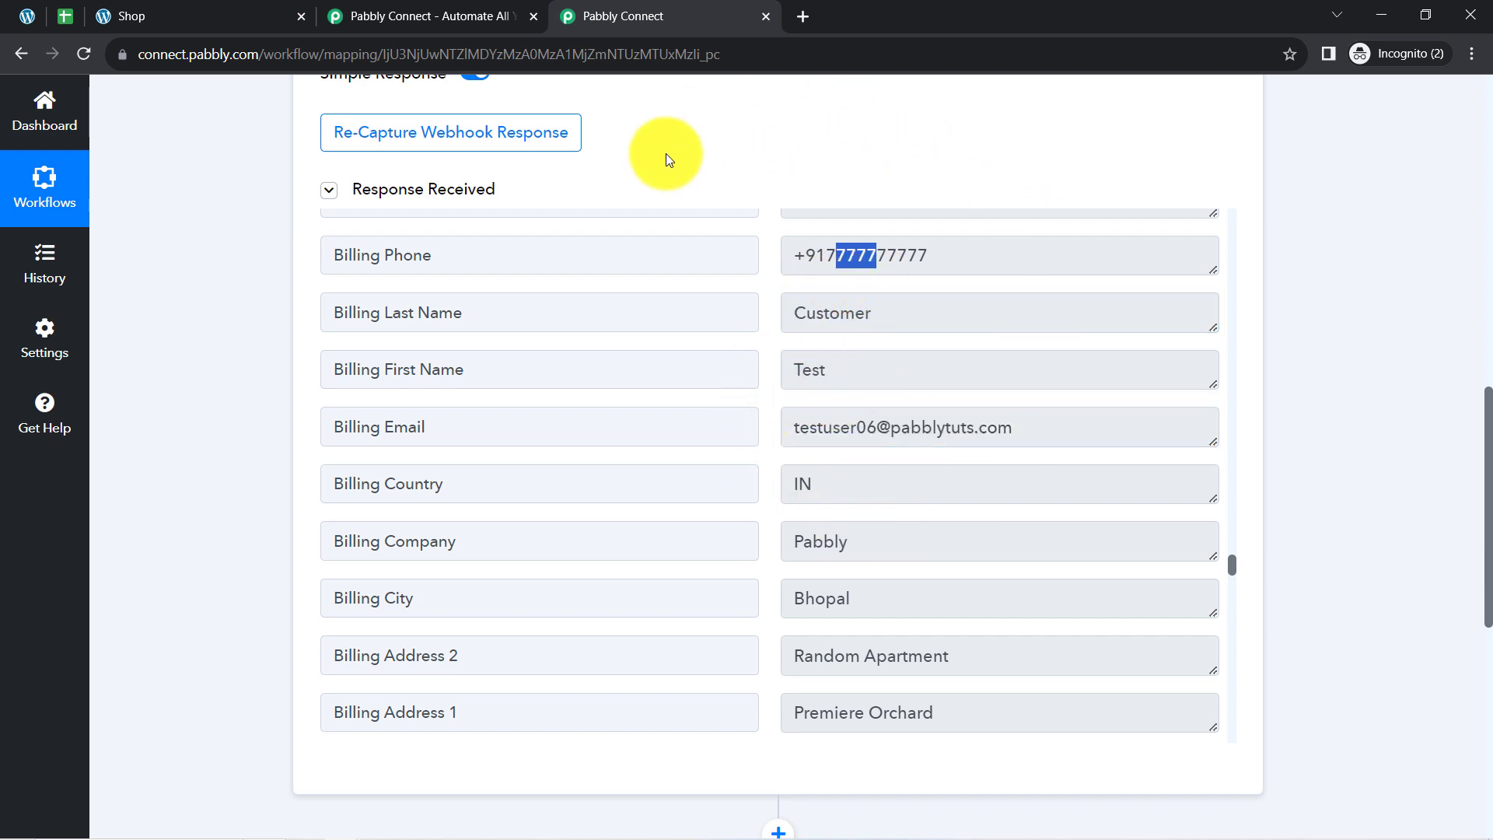
# Collapse the received response and the WooCommerce trigger step, briefly rechecking the store's shop page.
pyautogui.click(462, 201)
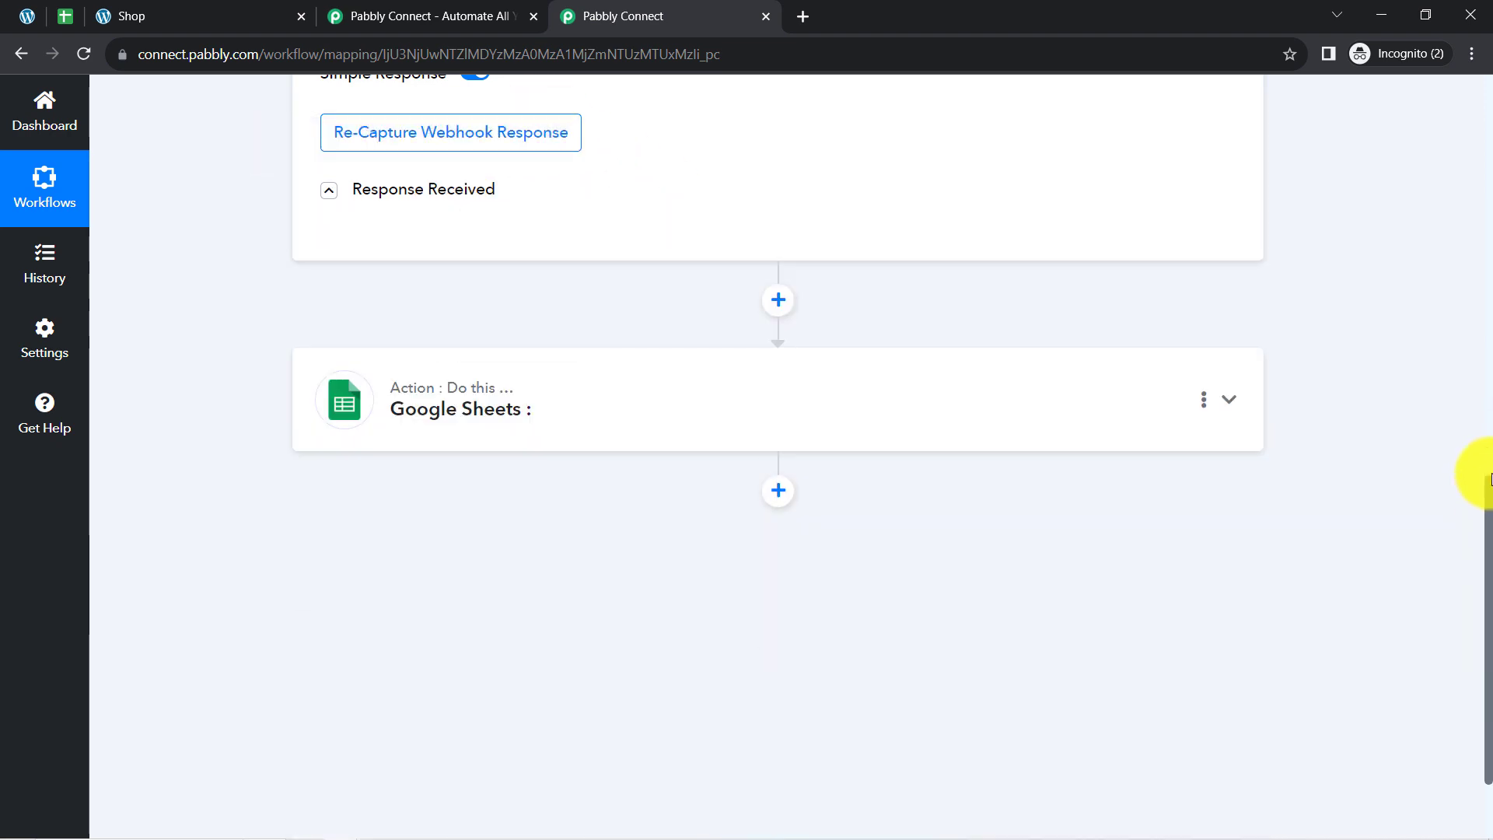
pyautogui.moveTo(1488, 476); pyautogui.dragTo(1469, 33)
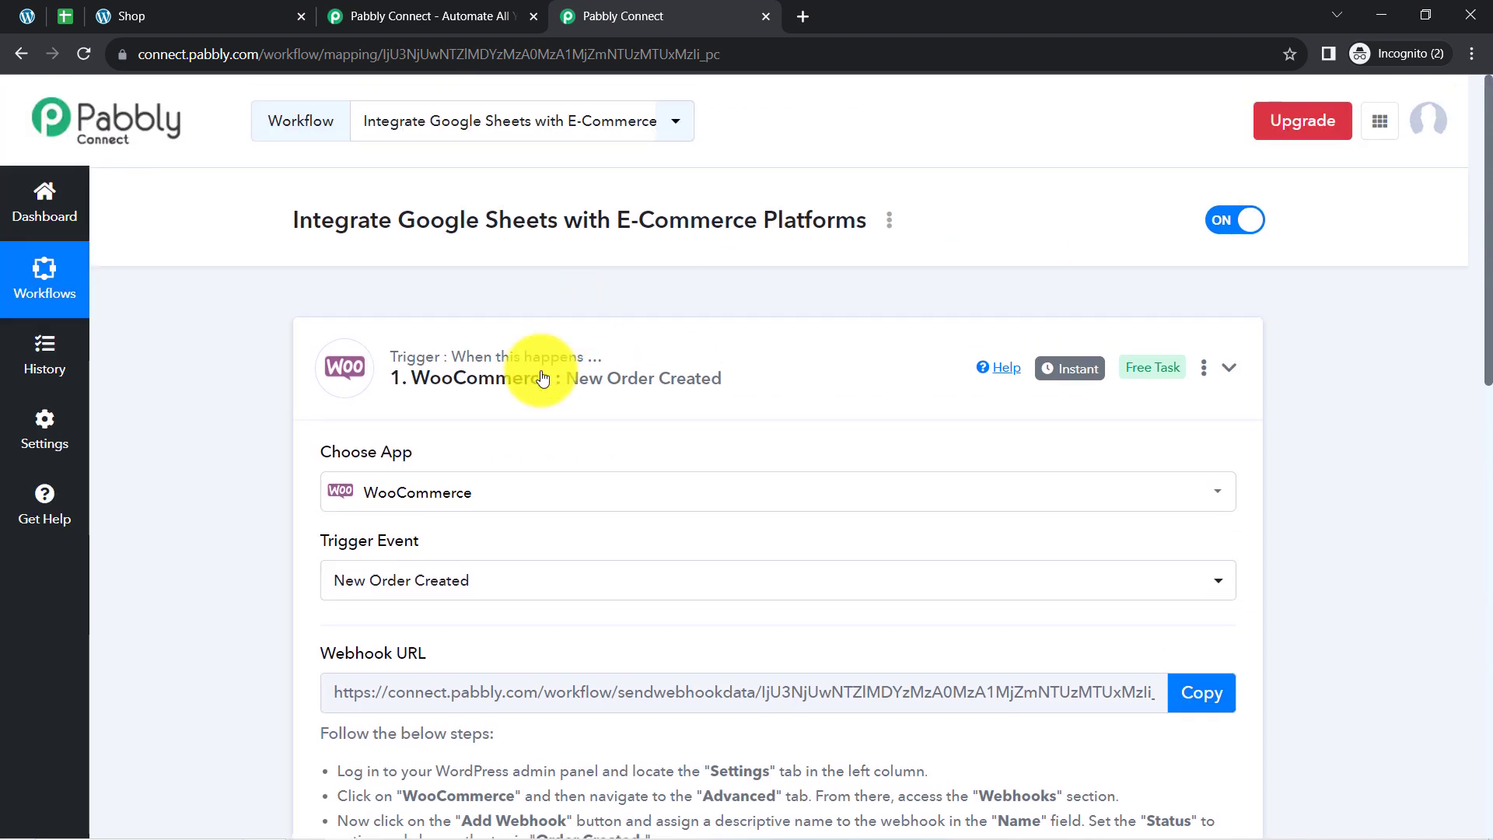
pyautogui.click(542, 378)
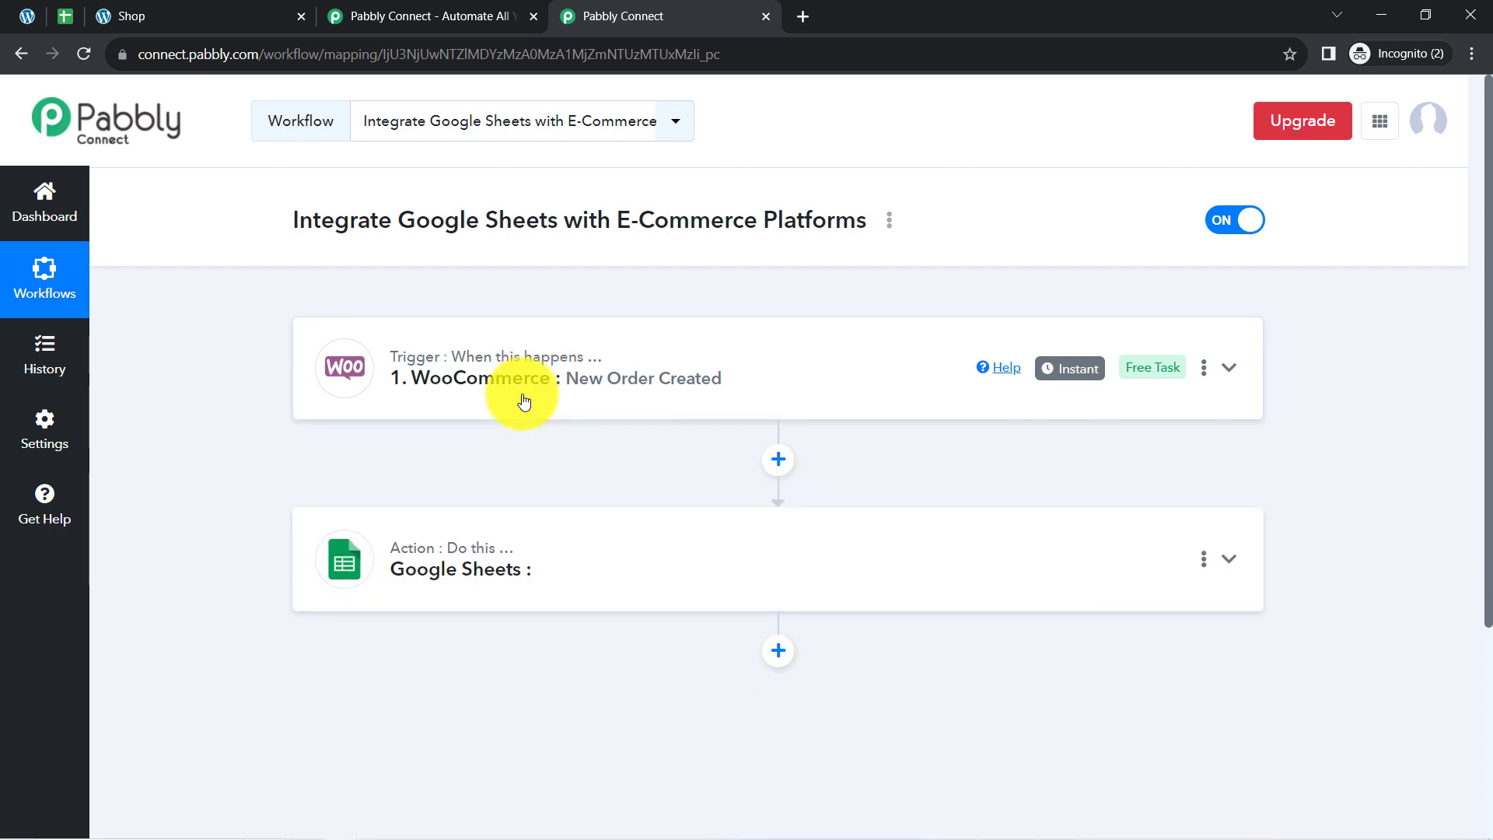
pyautogui.click(252, 9)
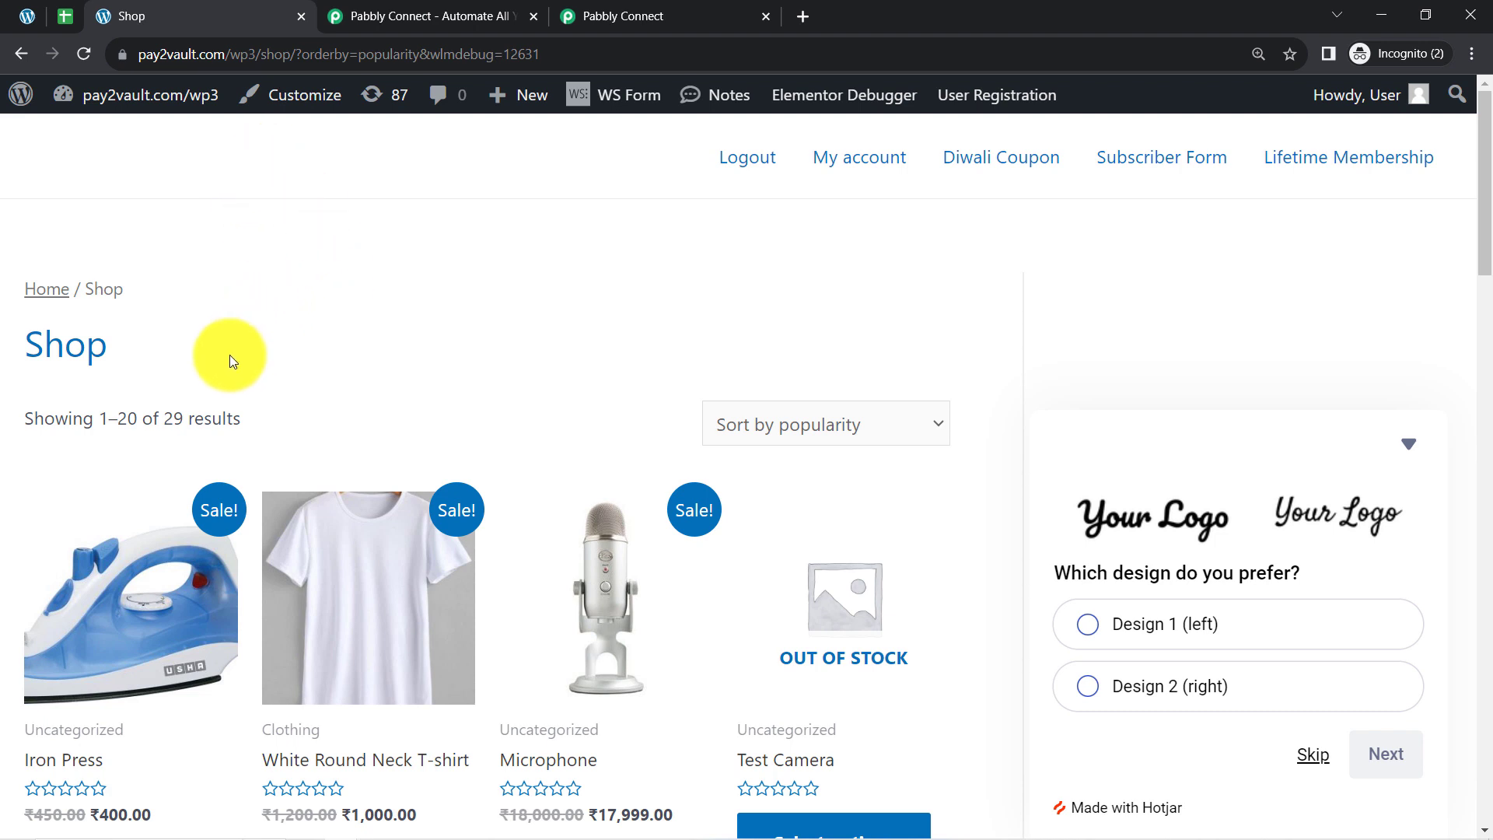
pyautogui.click(587, 10)
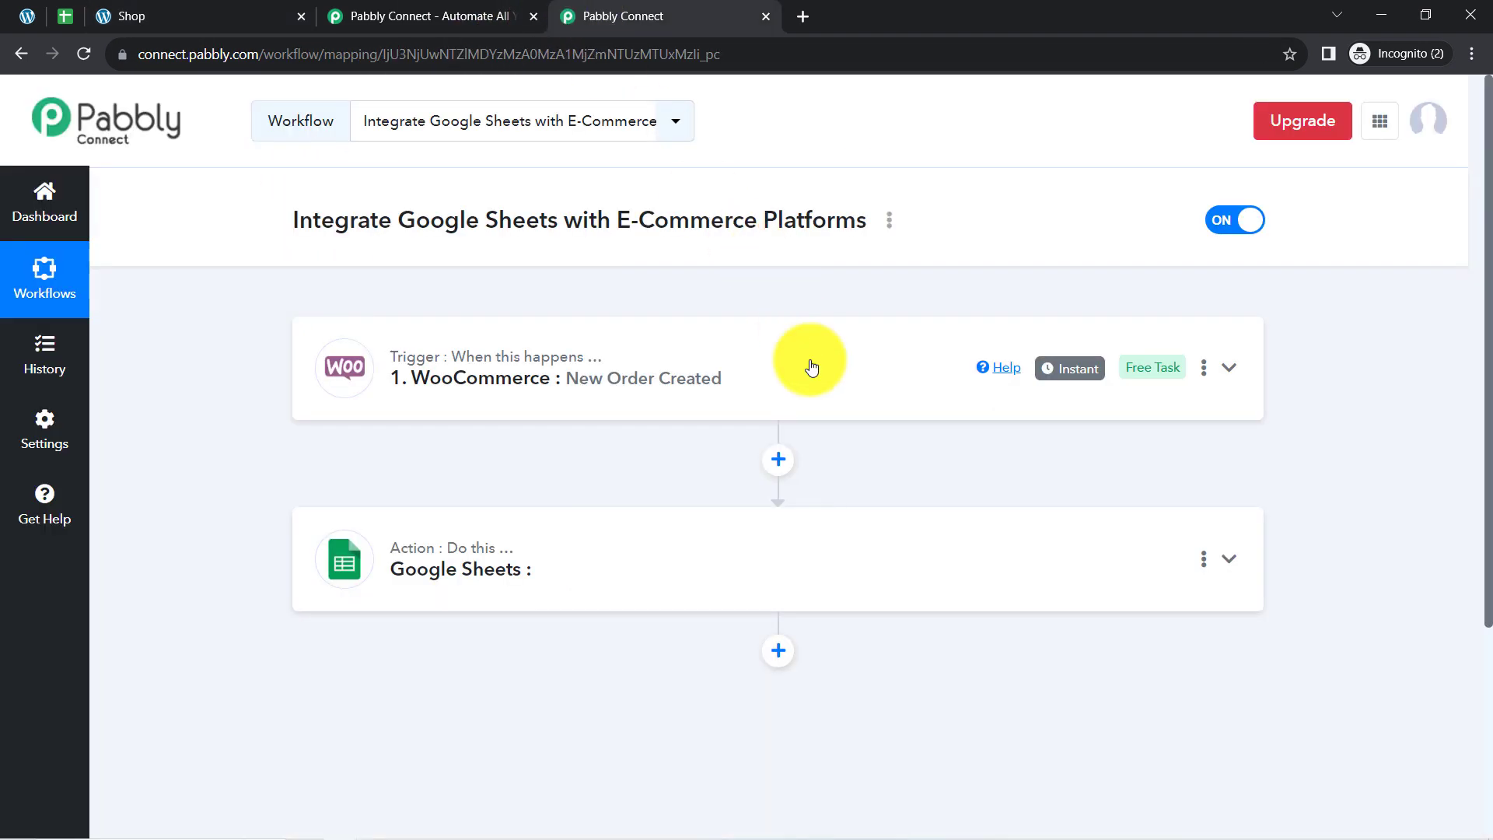
pyautogui.moveTo(1067, 373)
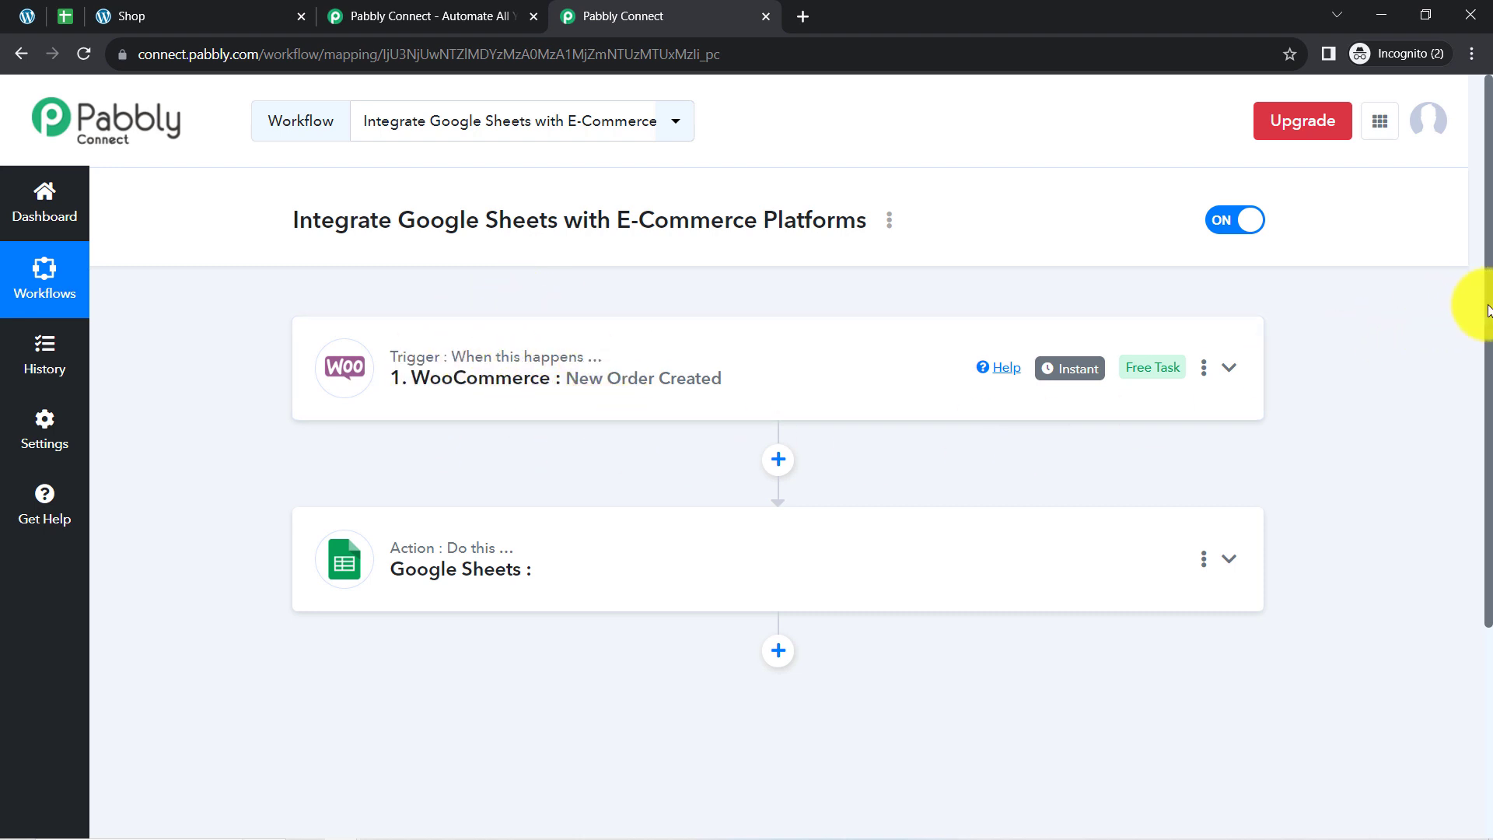
# Expand the Google Sheets action step and set its action event to Add New Row.
pyautogui.scroll(-2, 1467, 311)
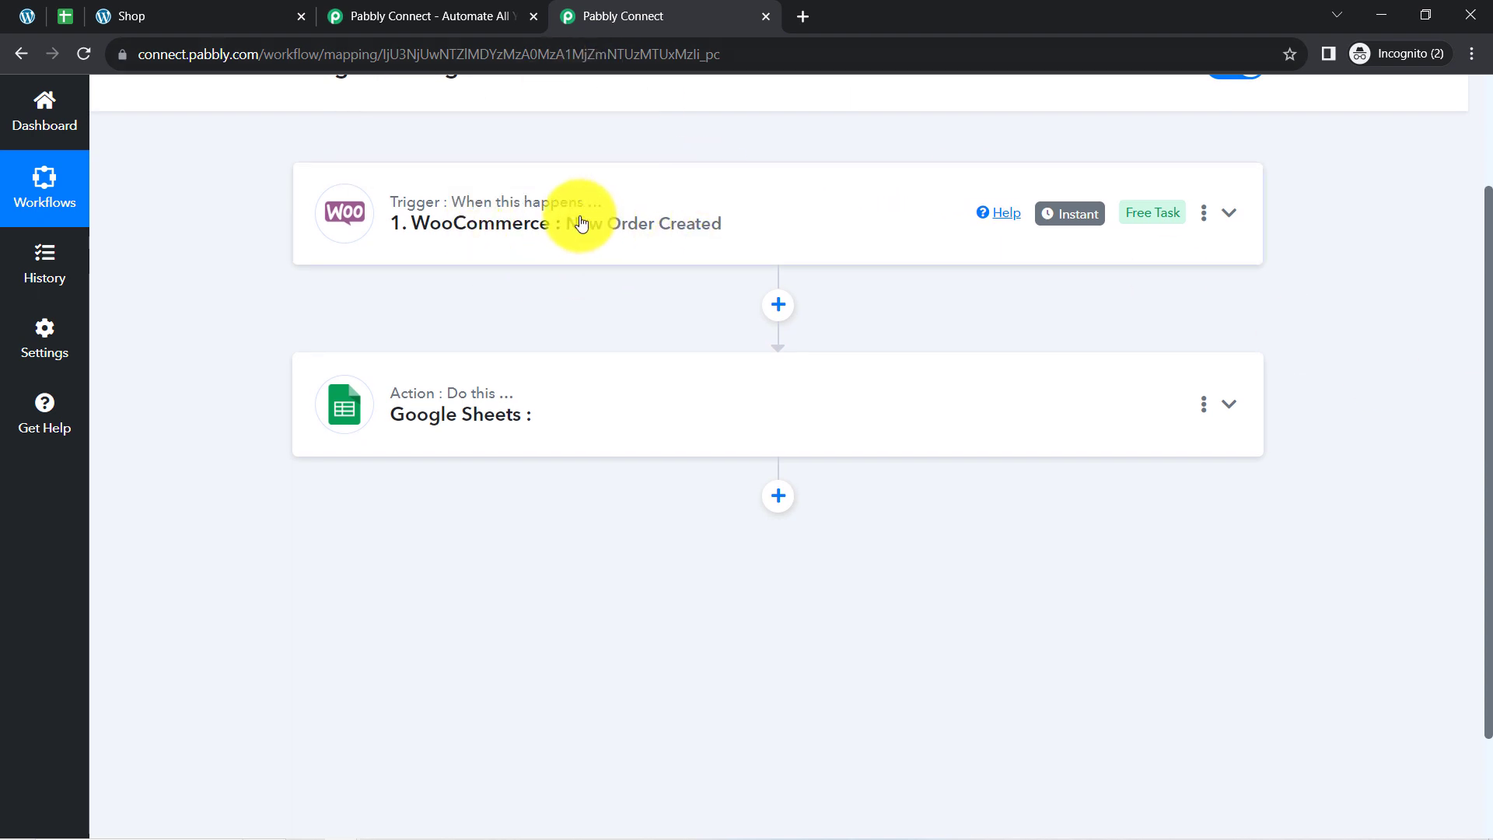
pyautogui.click(435, 412)
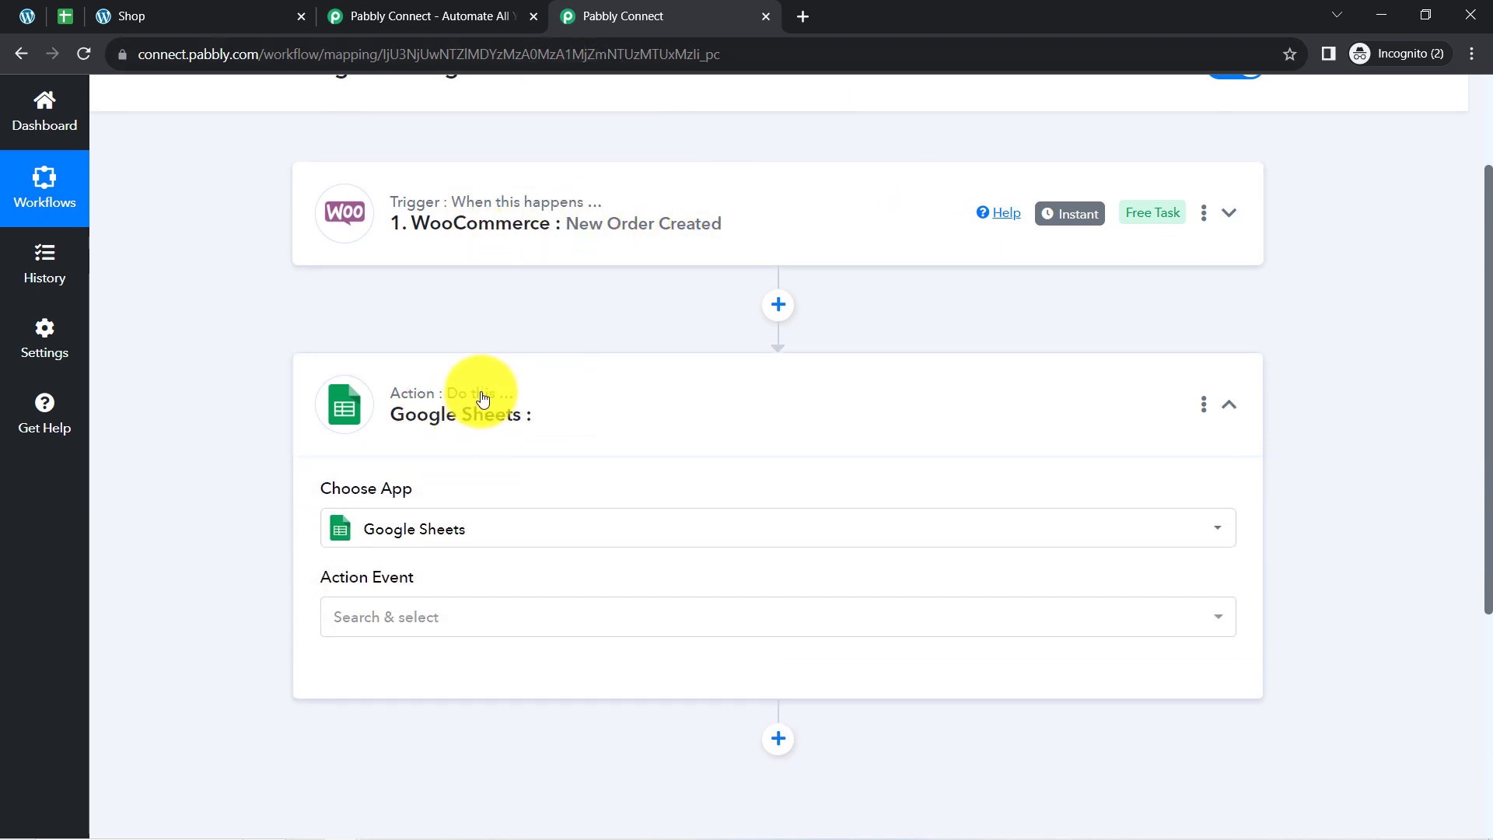
pyautogui.click(386, 626)
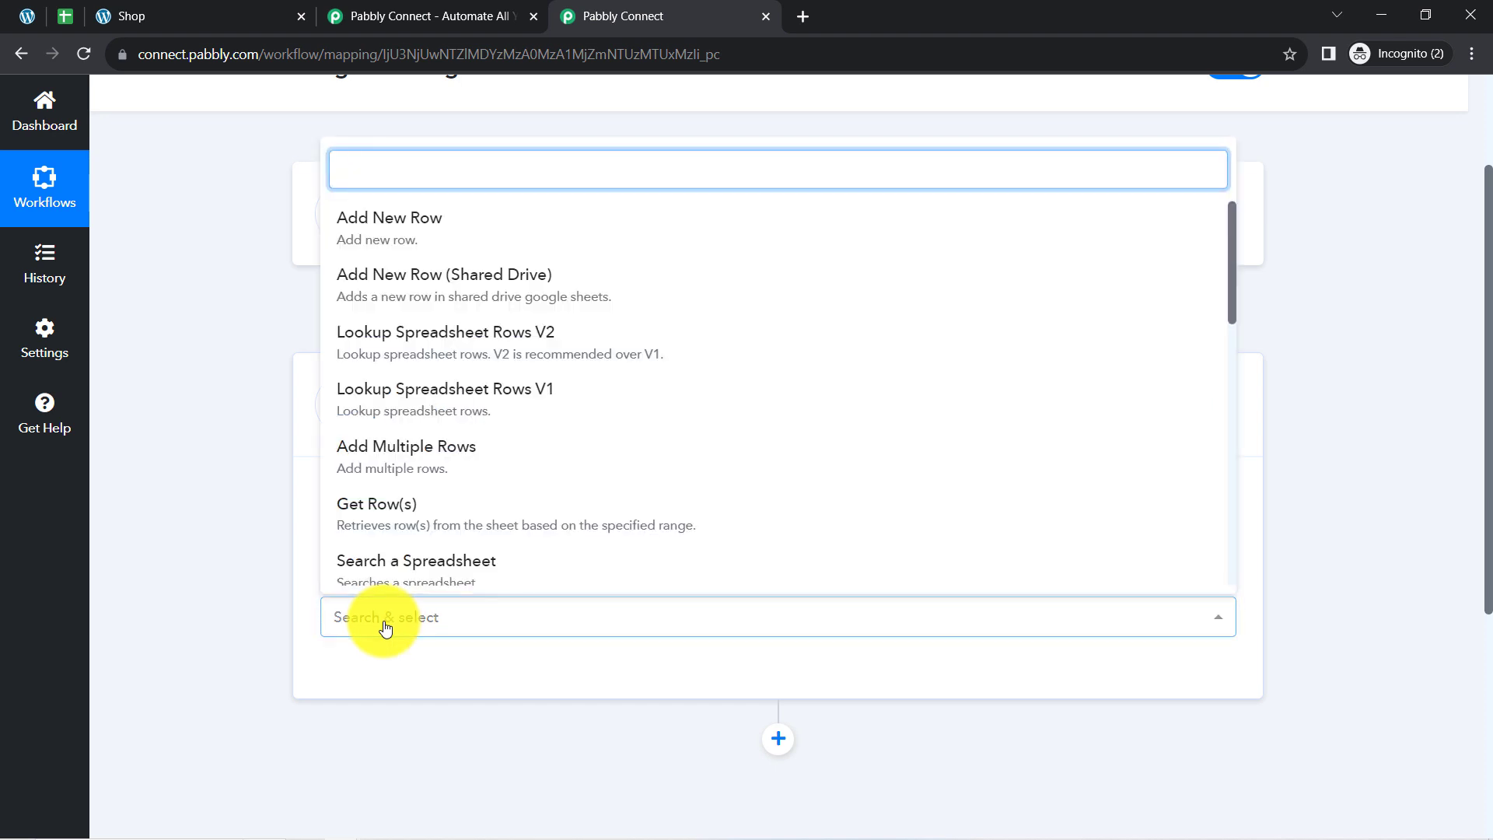
pyautogui.click(263, 483)
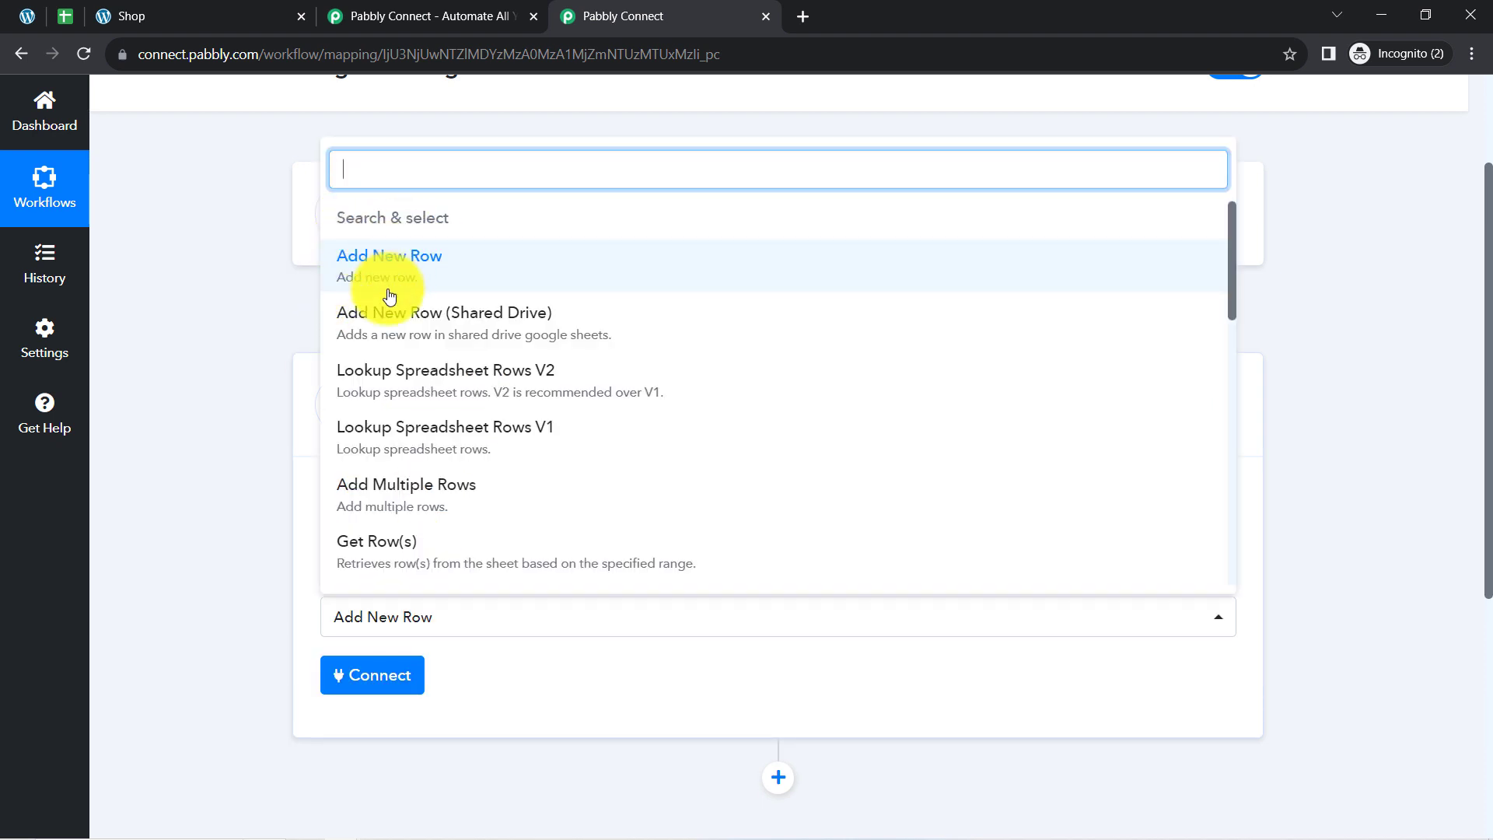
pyautogui.click(430, 274)
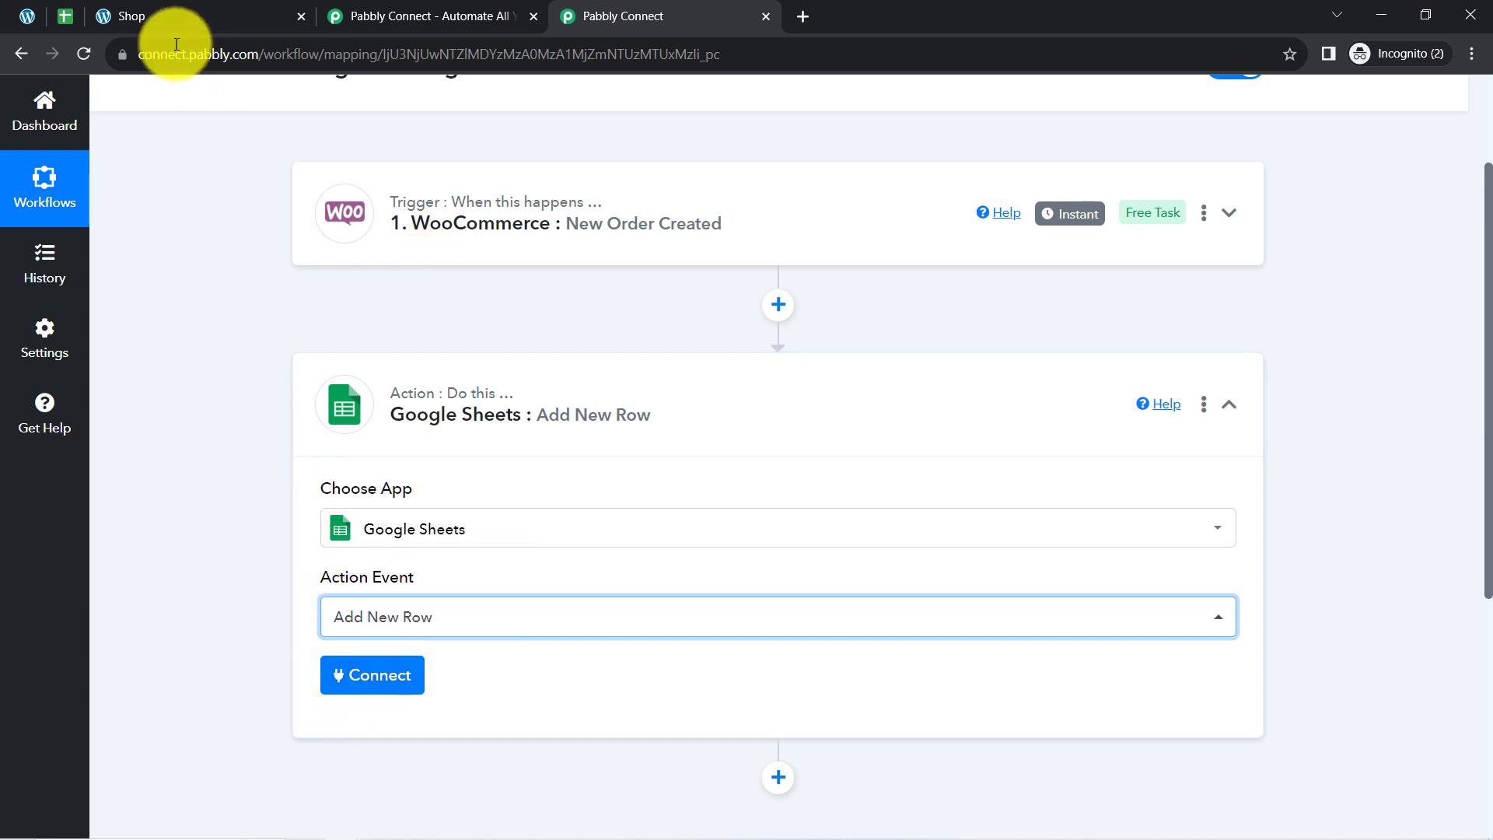
# View the WooCommerce Orders spreadsheet's column headers, return to Pabbly Connect and open the Google Sheets account connection settings.
pyautogui.click(79, 11)
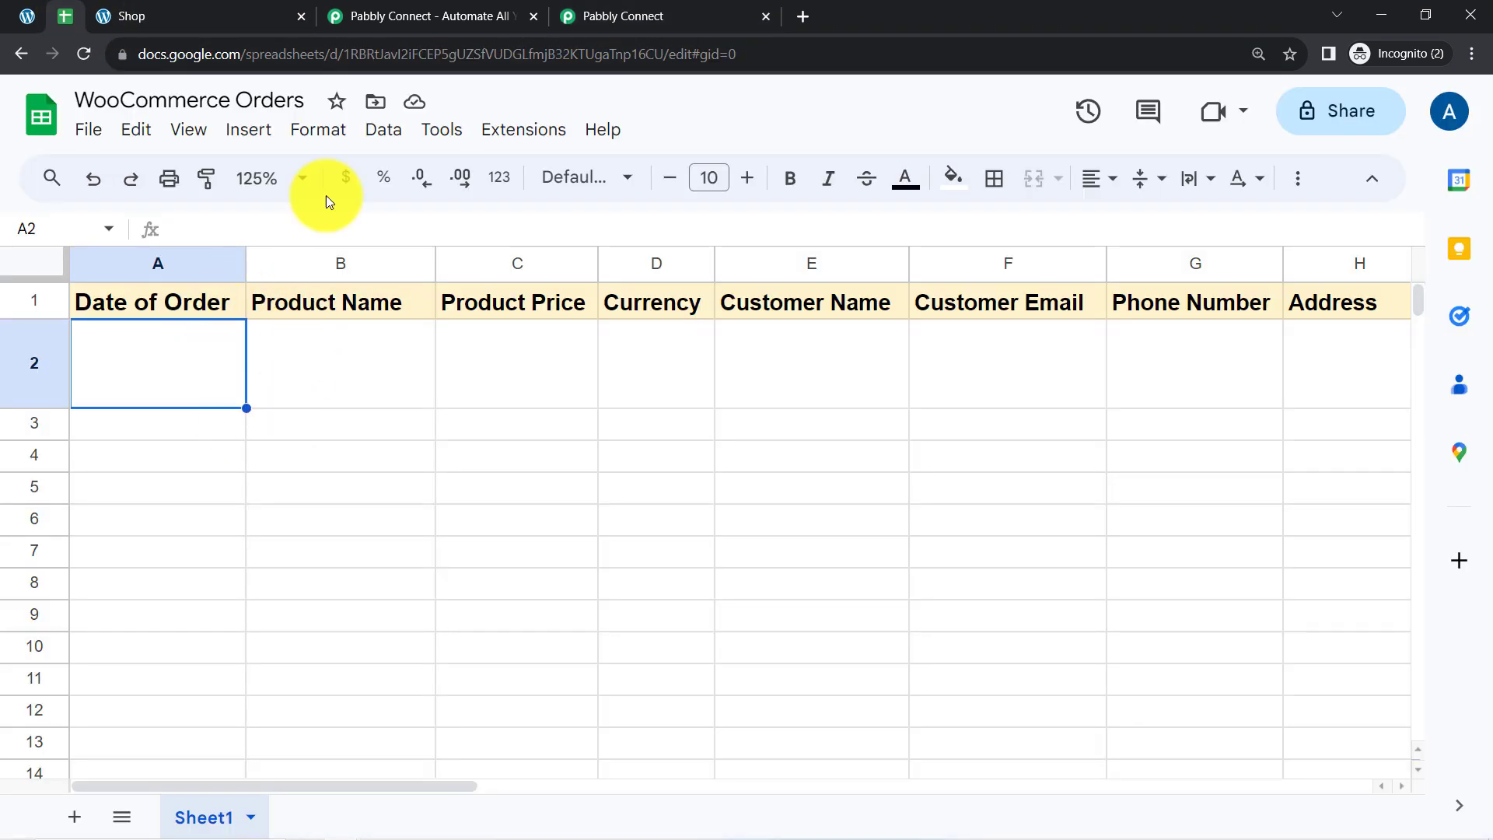
pyautogui.click(644, 9)
pyautogui.click(357, 689)
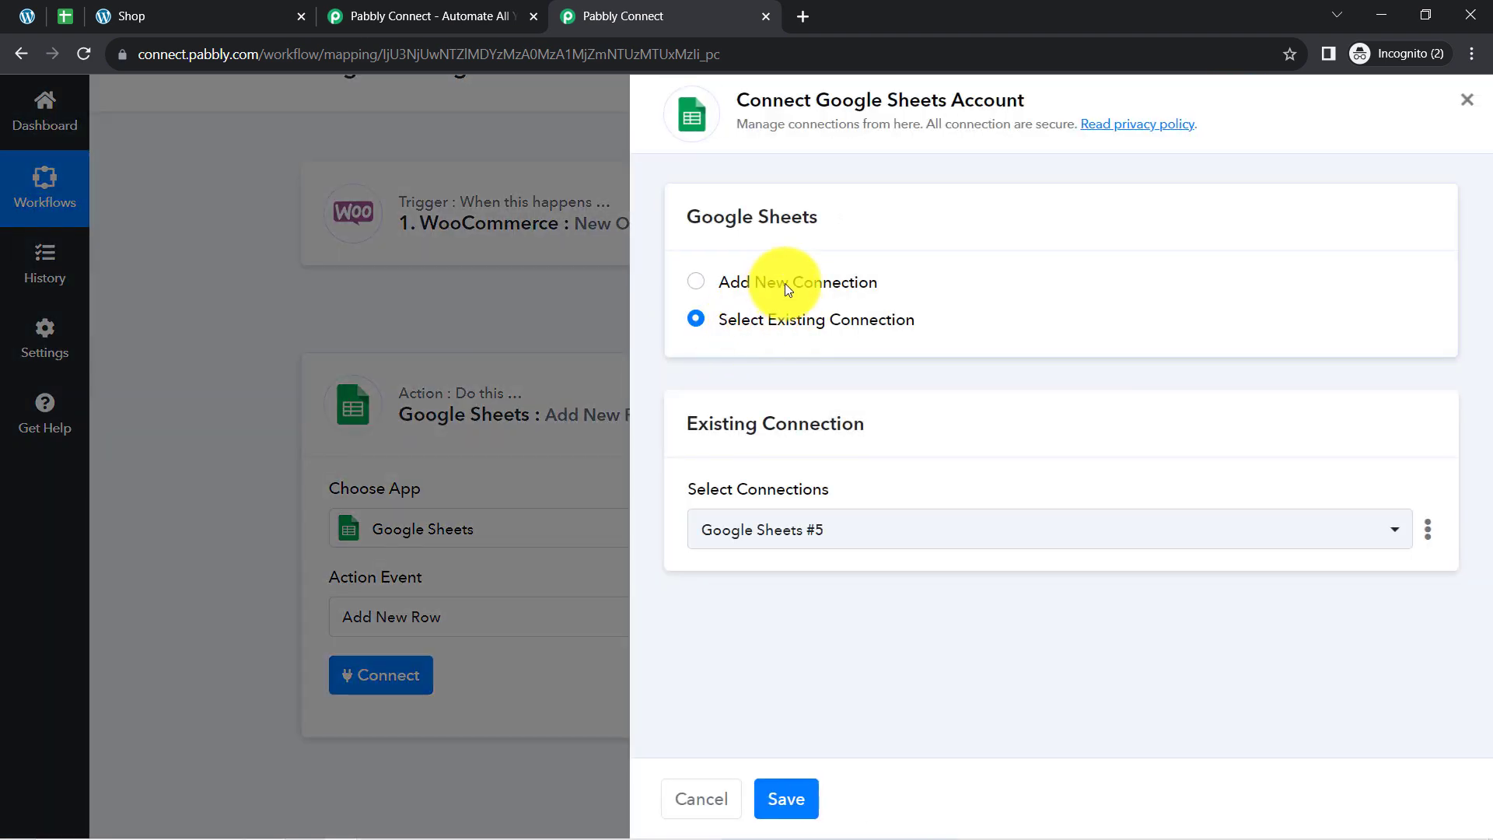
pyautogui.click(786, 283)
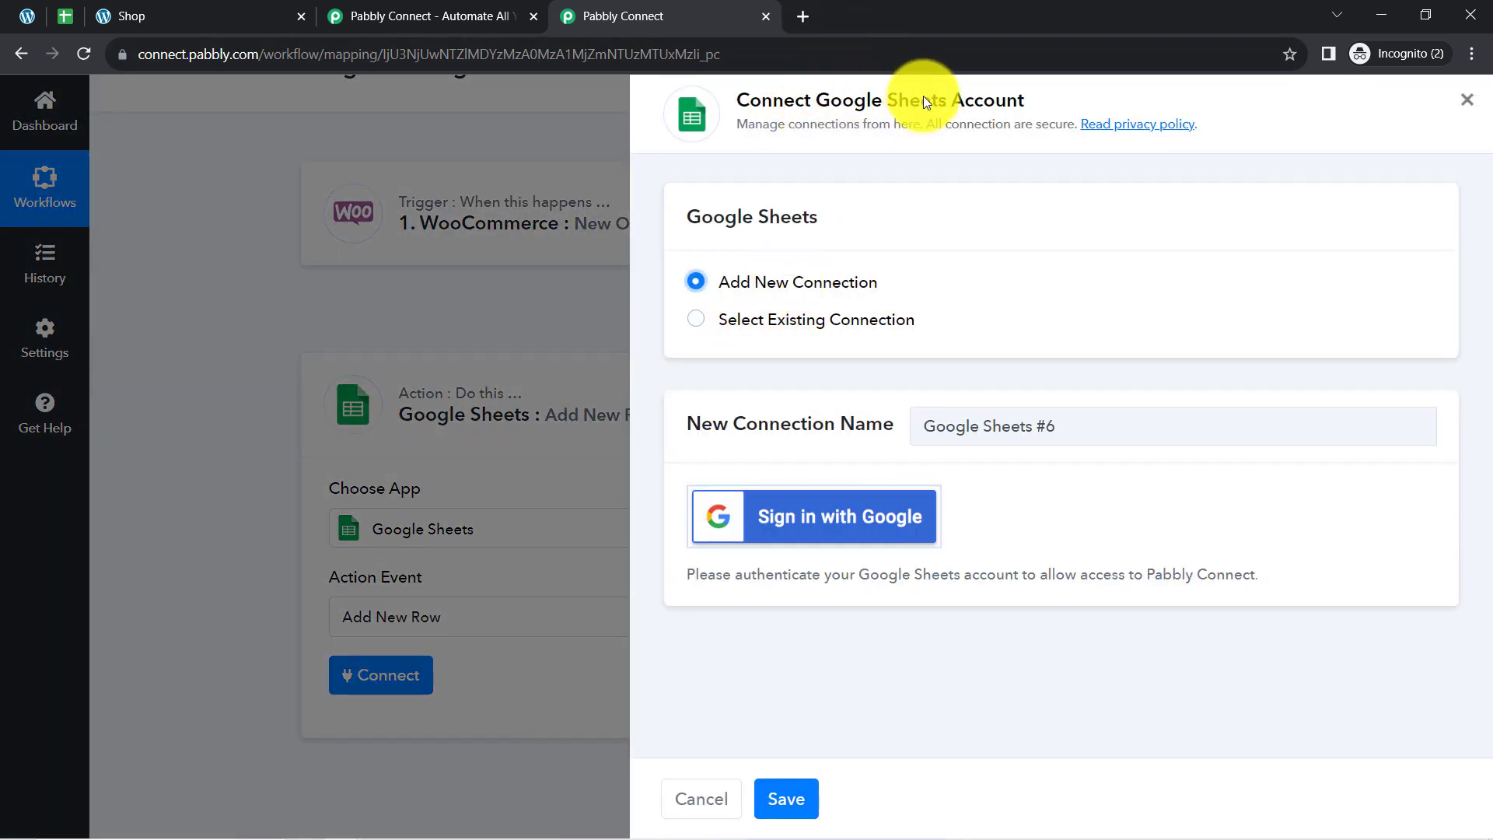
pyautogui.click(793, 532)
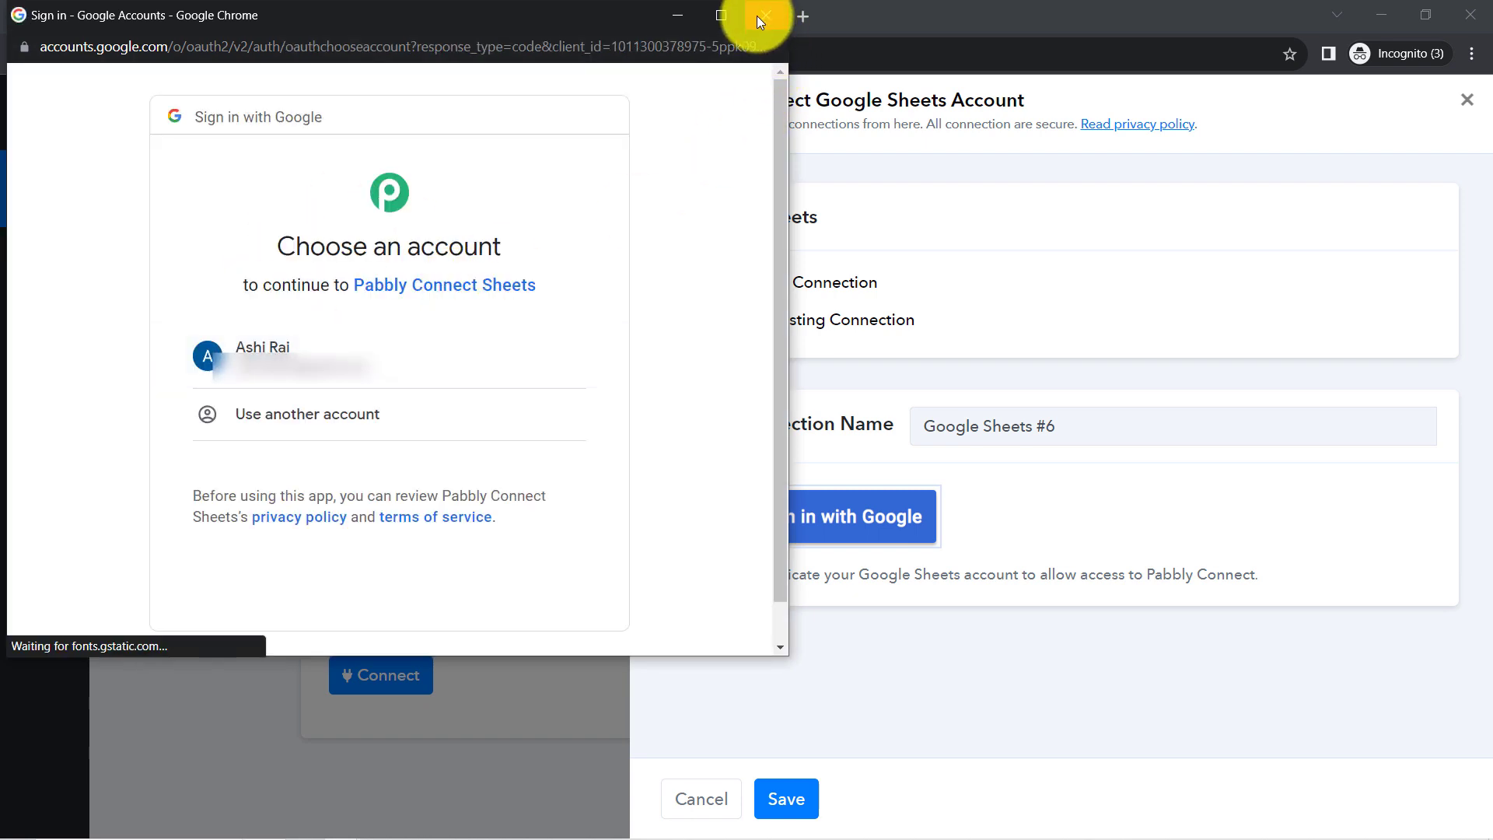
pyautogui.click(760, 20)
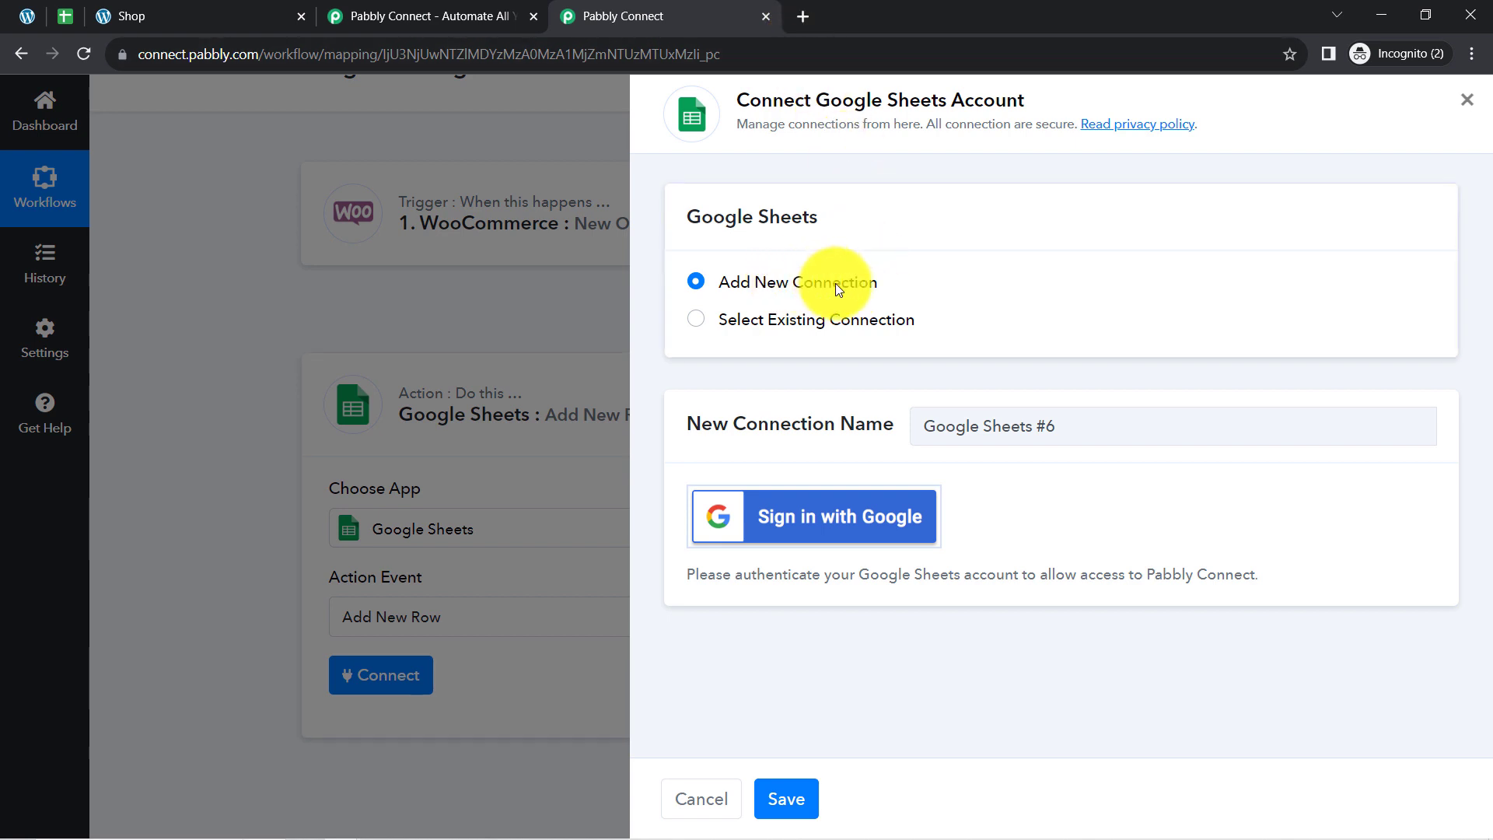
pyautogui.click(781, 317)
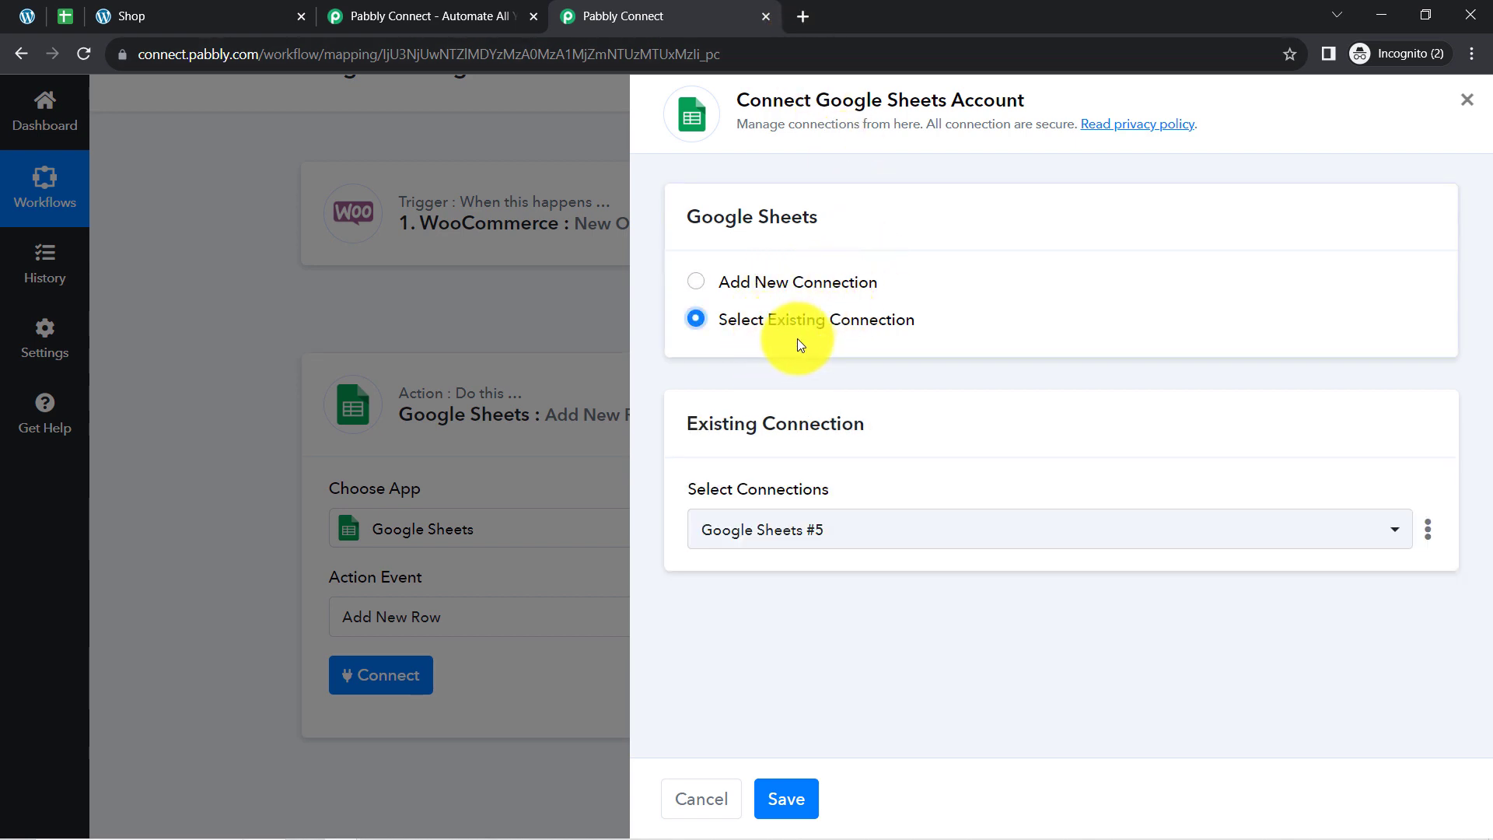
# Save the existing connection Google Sheets #5 for the action and view the spreadsheets available to it.
pyautogui.click(784, 801)
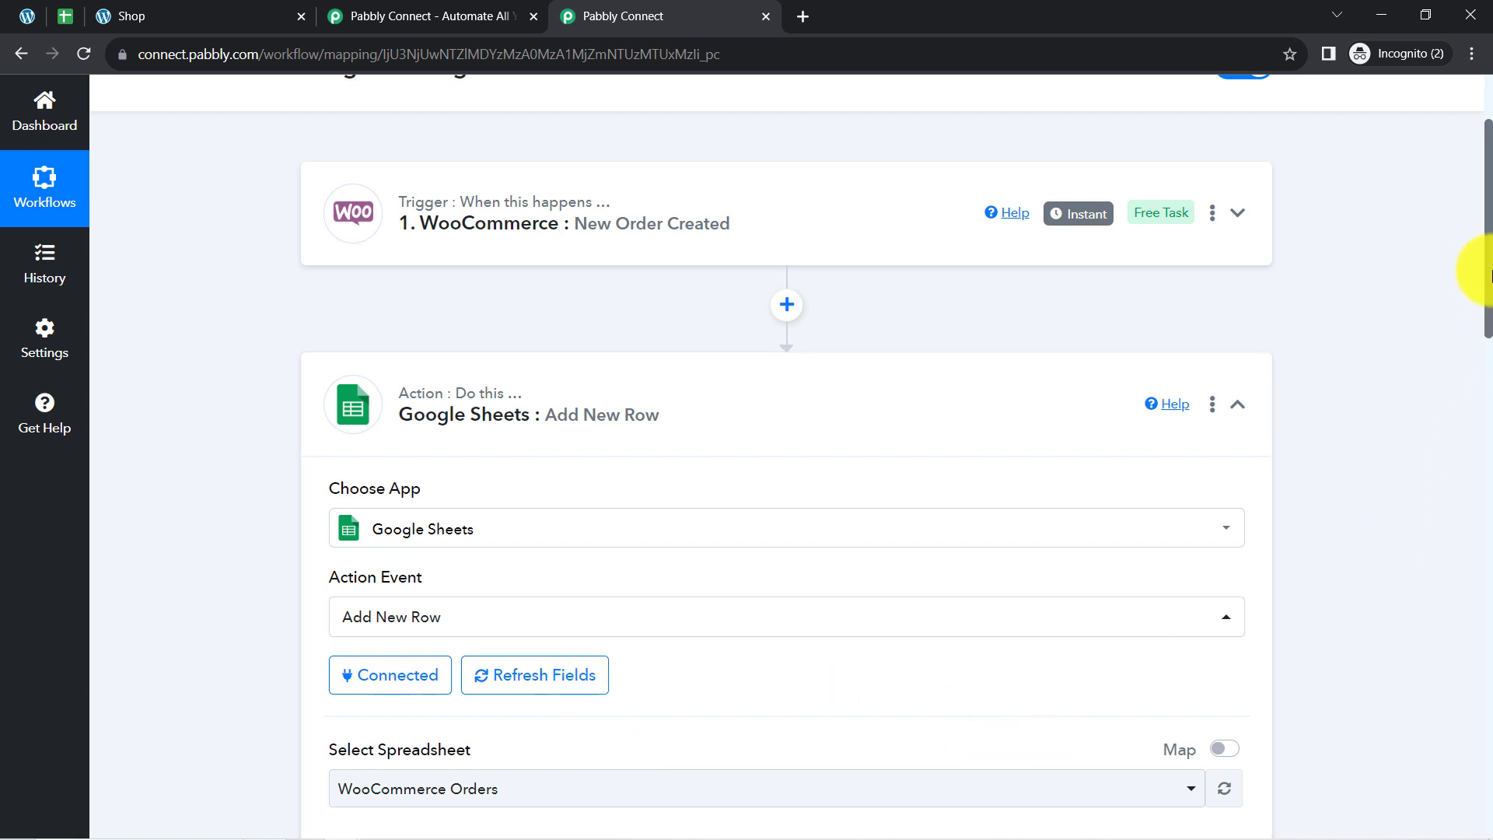
pyautogui.moveTo(1487, 280); pyautogui.dragTo(1483, 403)
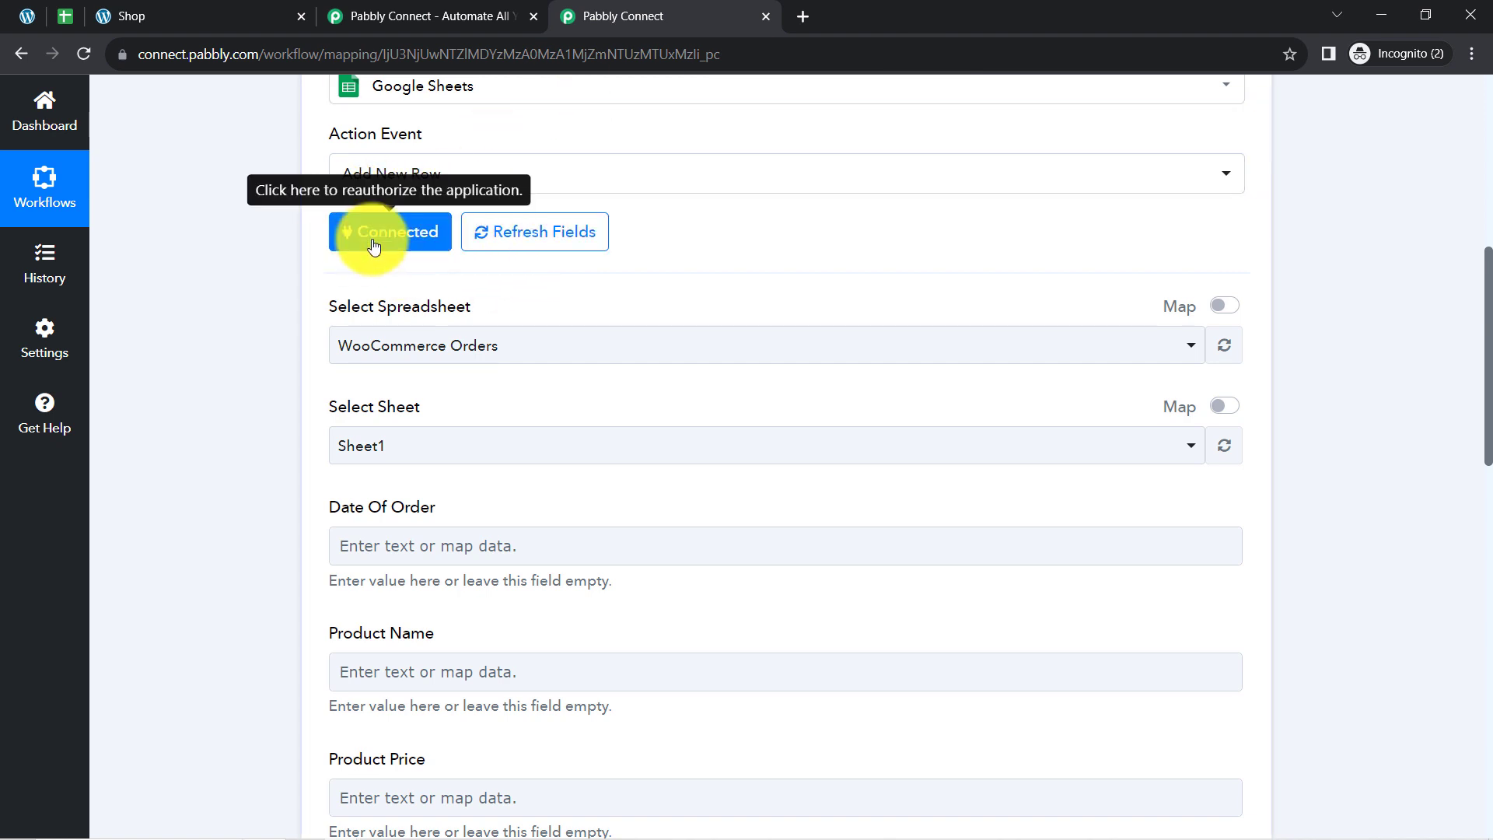
pyautogui.moveTo(338, 303); pyautogui.dragTo(397, 302)
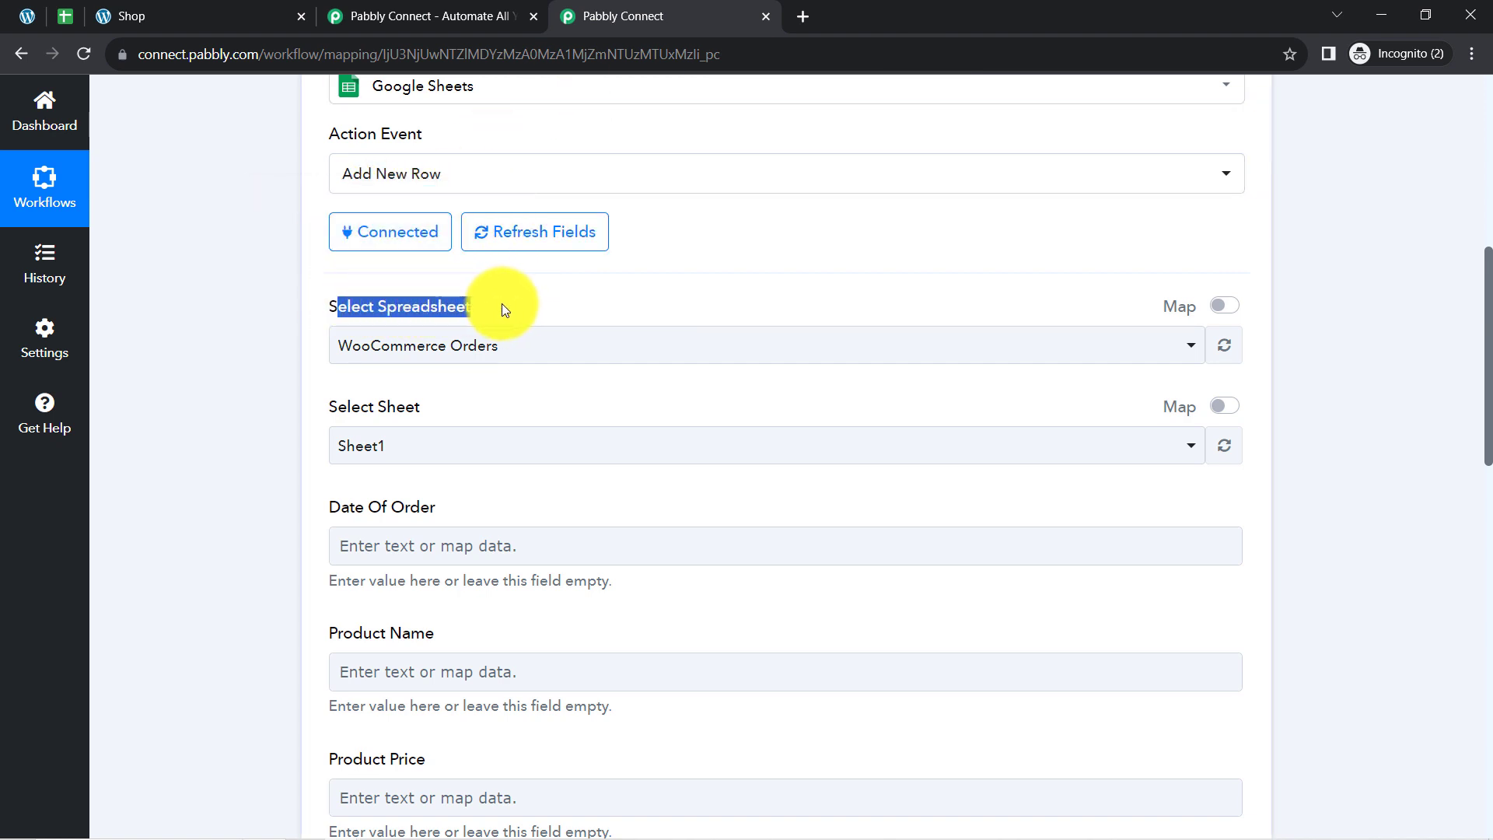
pyautogui.click(406, 343)
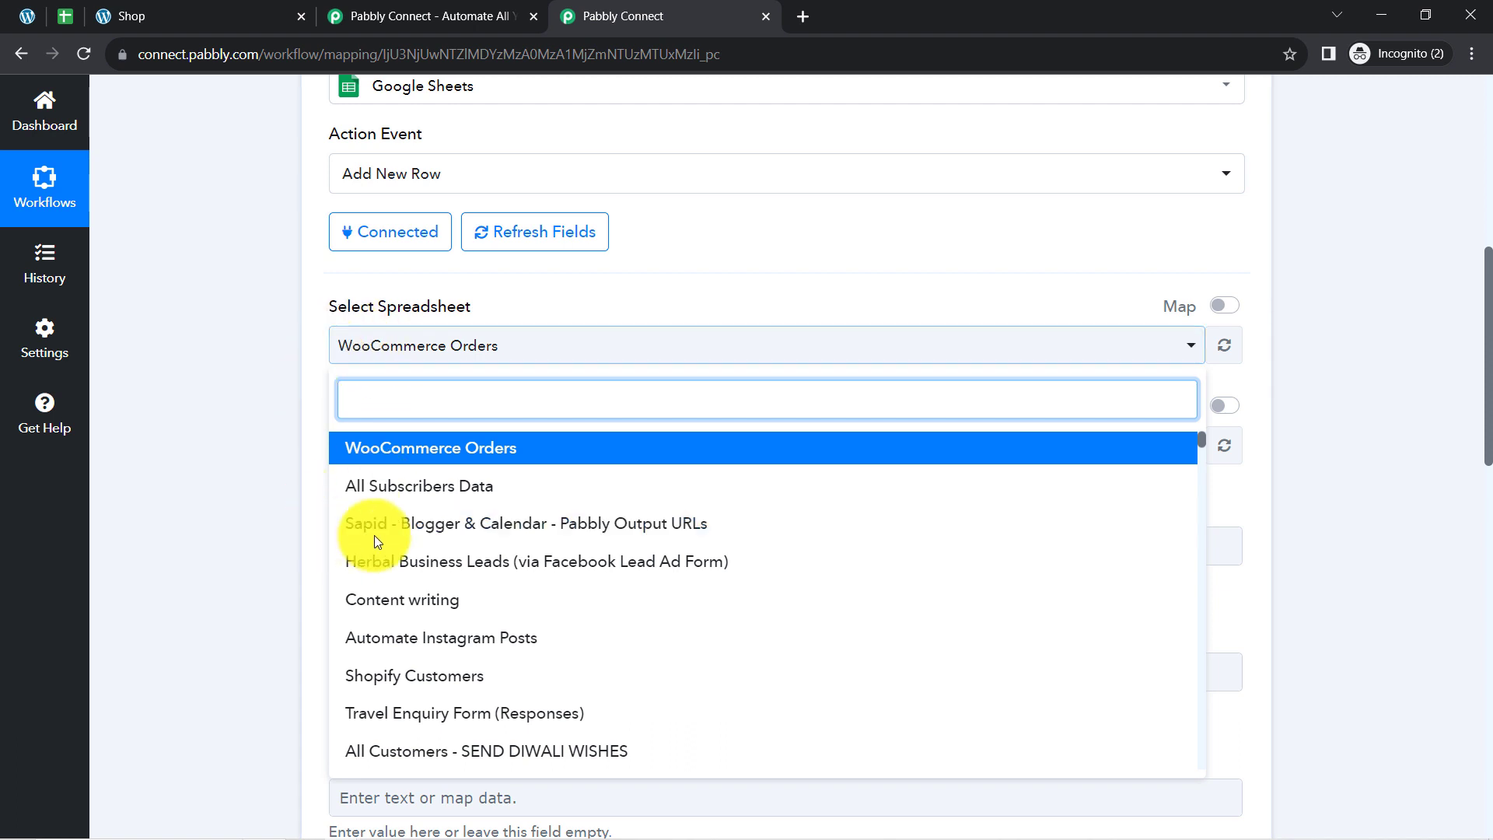
pyautogui.click(246, 347)
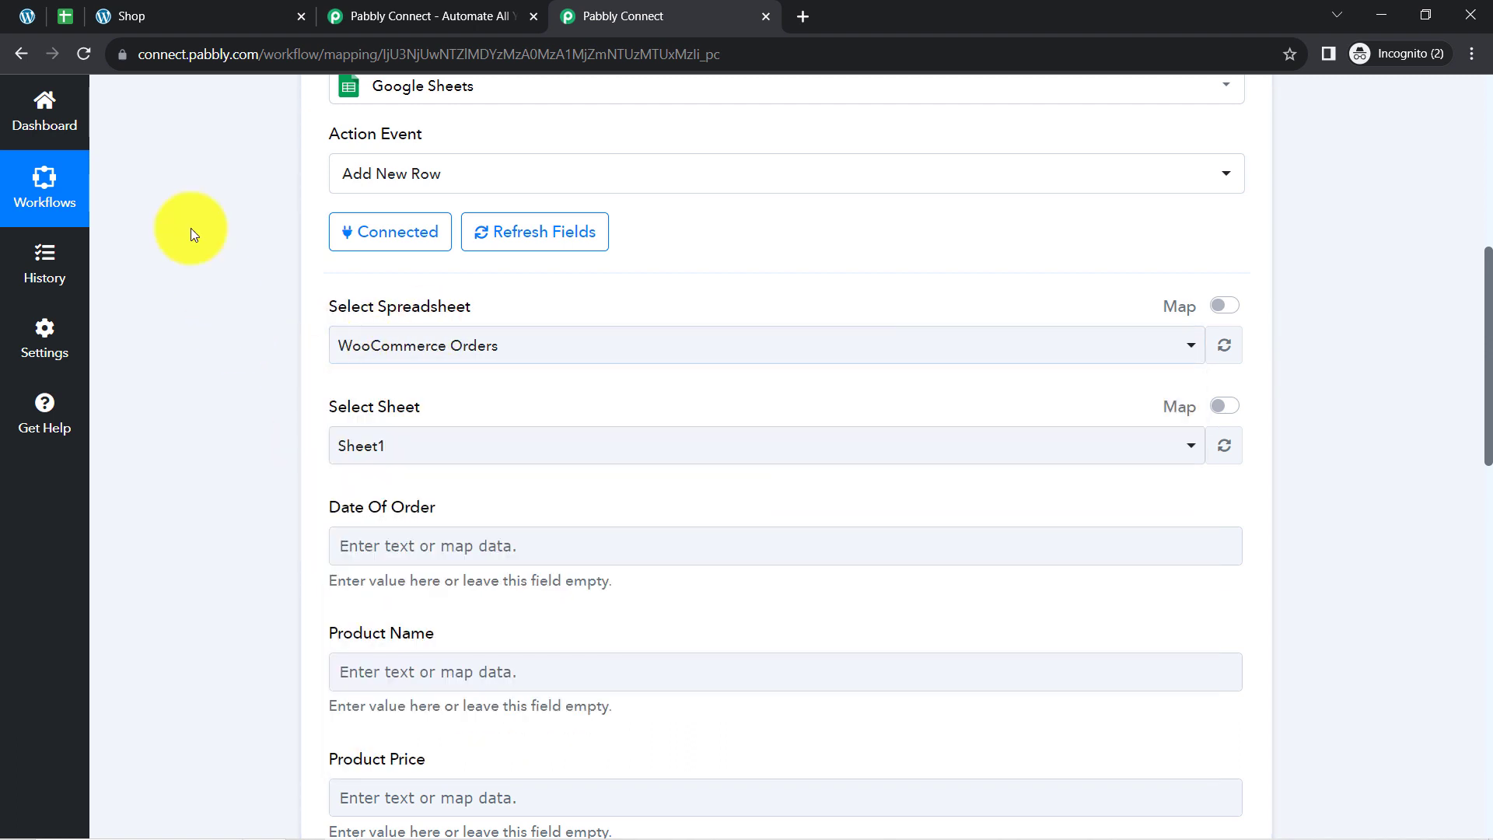
# Check the orders spreadsheet's title in Google Sheets, and select WooCommerce Orders as the spreadsheet for the action in Pabbly Connect.
pyautogui.click(56, 7)
pyautogui.click(147, 98)
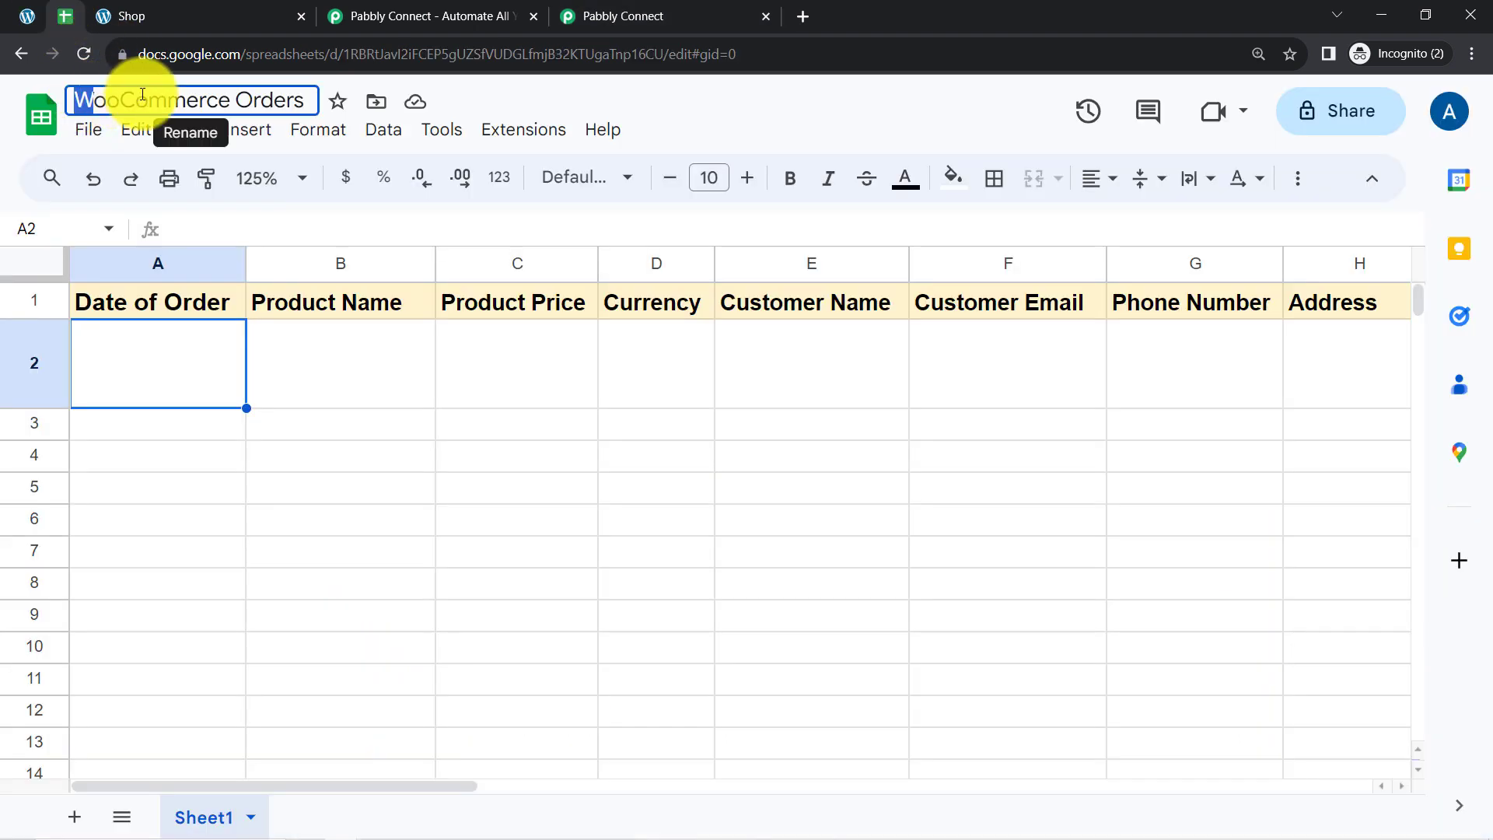
pyautogui.click(598, 9)
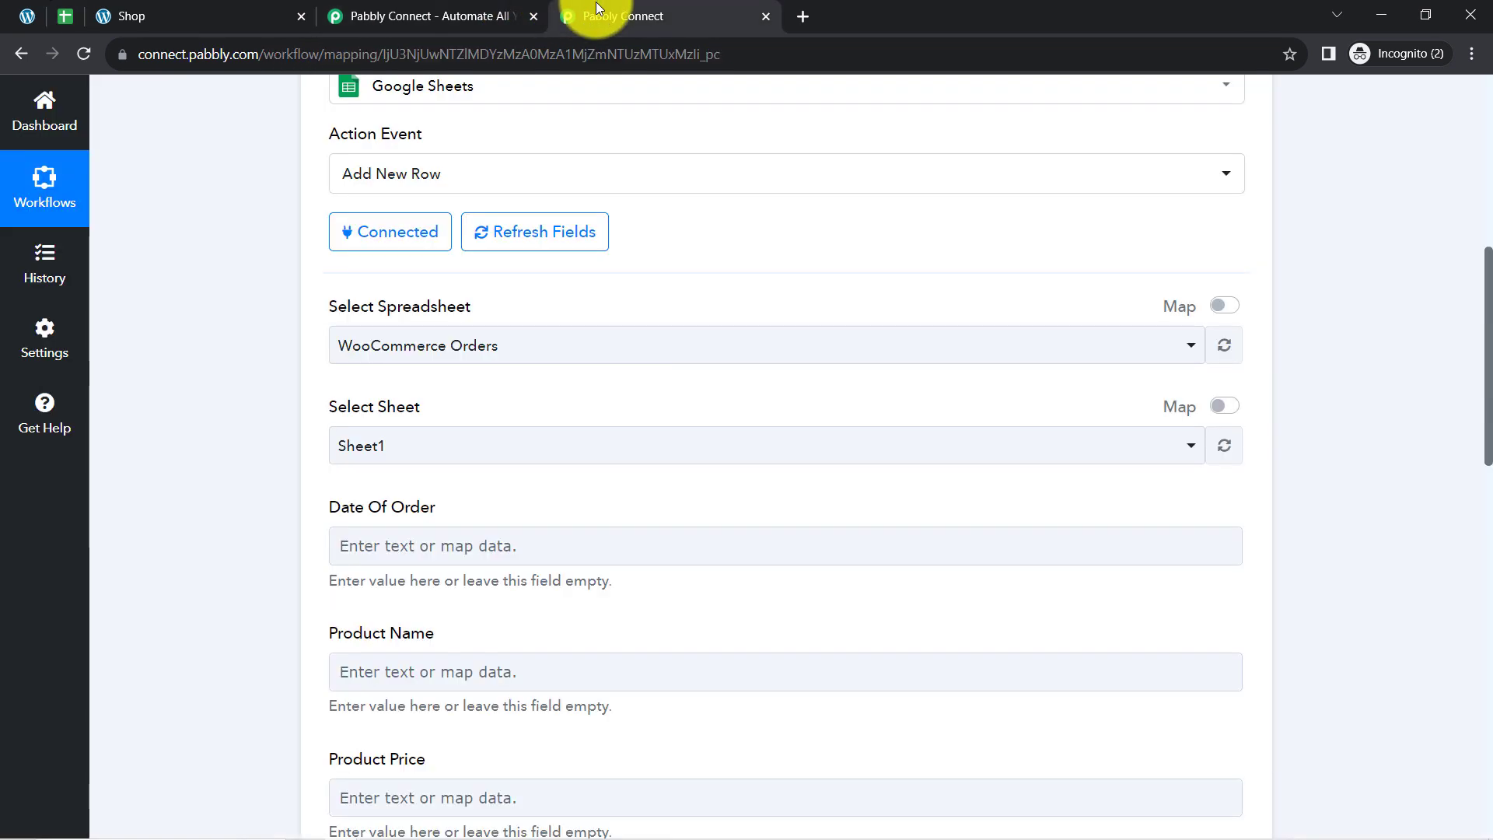
pyautogui.click(423, 356)
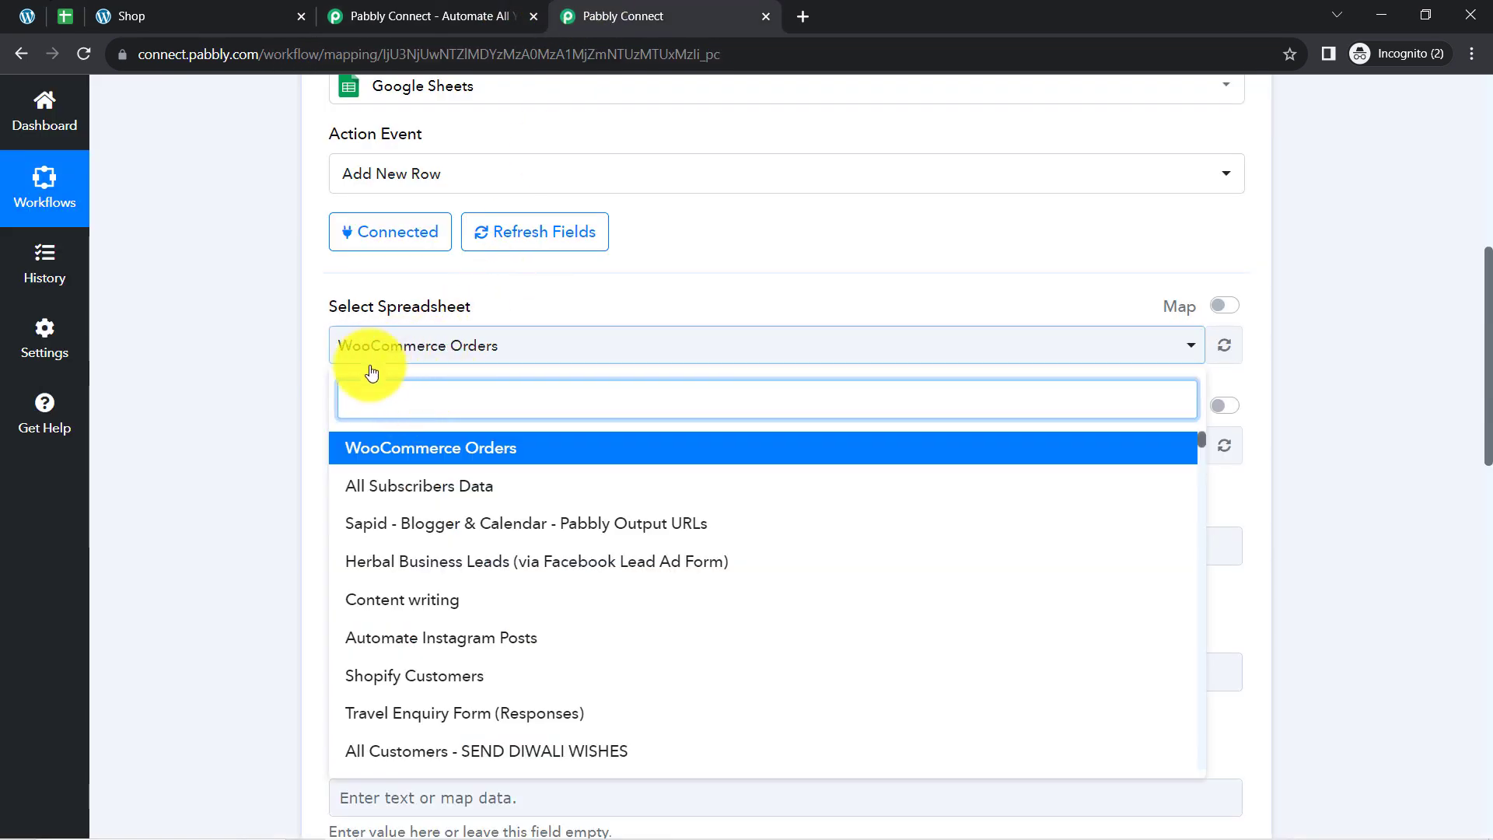
pyautogui.click(375, 457)
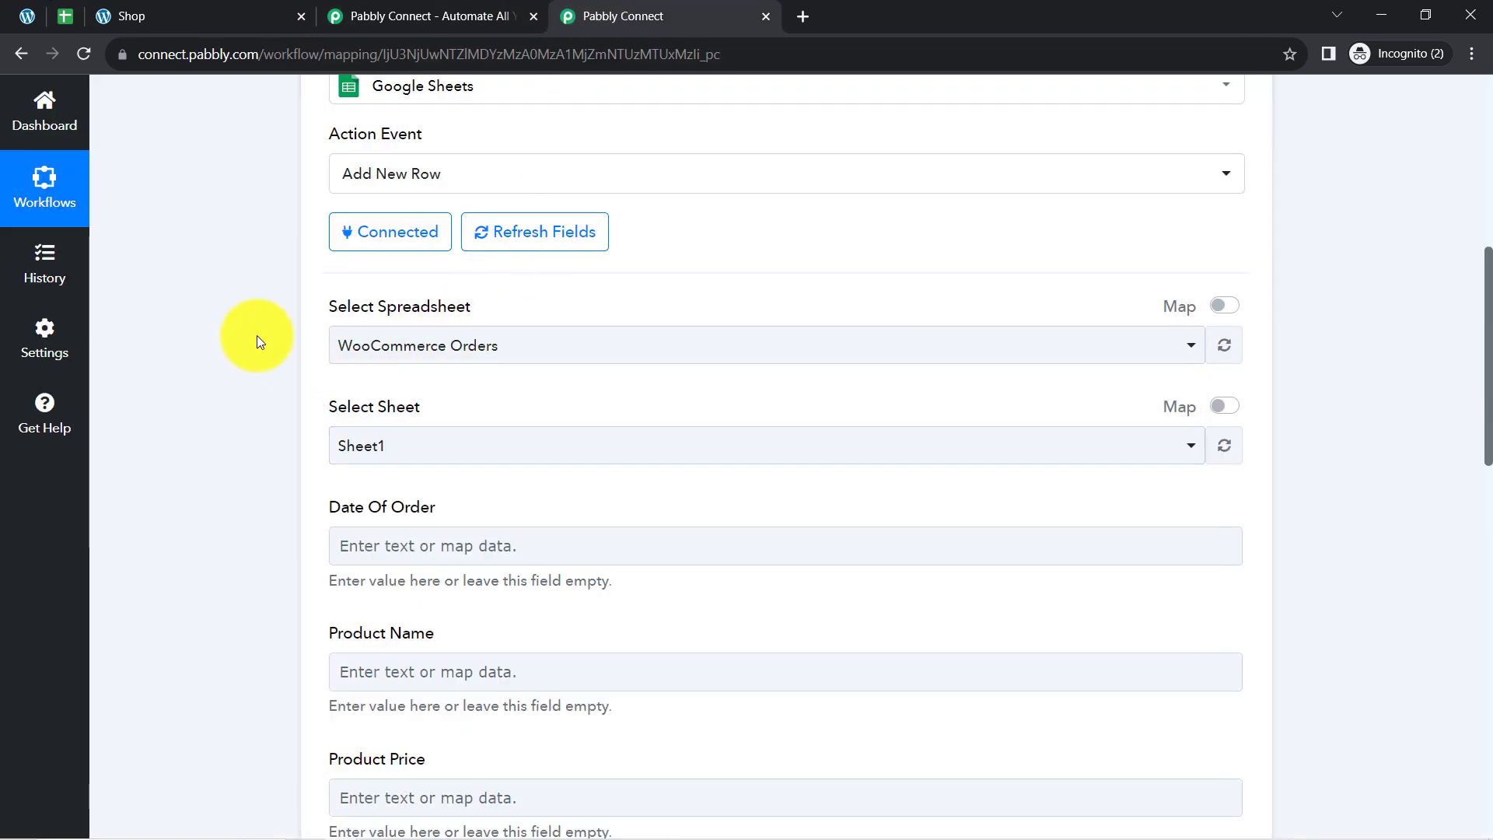
# Recheck the orders spreadsheet's title in Google Sheets, return to Pabbly Connect and view the sheet choices for the action.
pyautogui.click(356, 349)
pyautogui.click(303, 347)
pyautogui.click(68, 14)
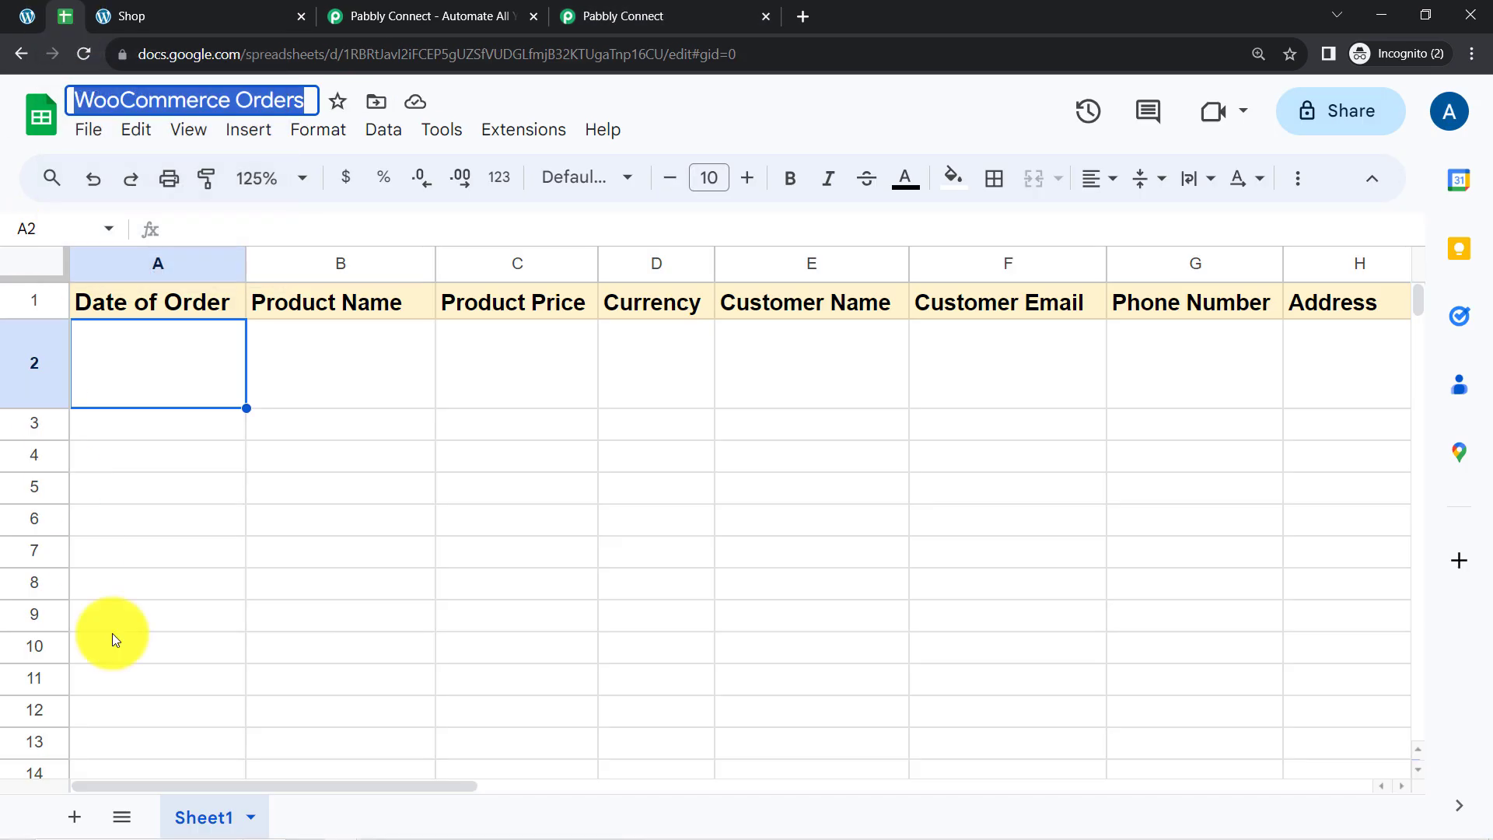
pyautogui.click(690, 9)
pyautogui.click(350, 444)
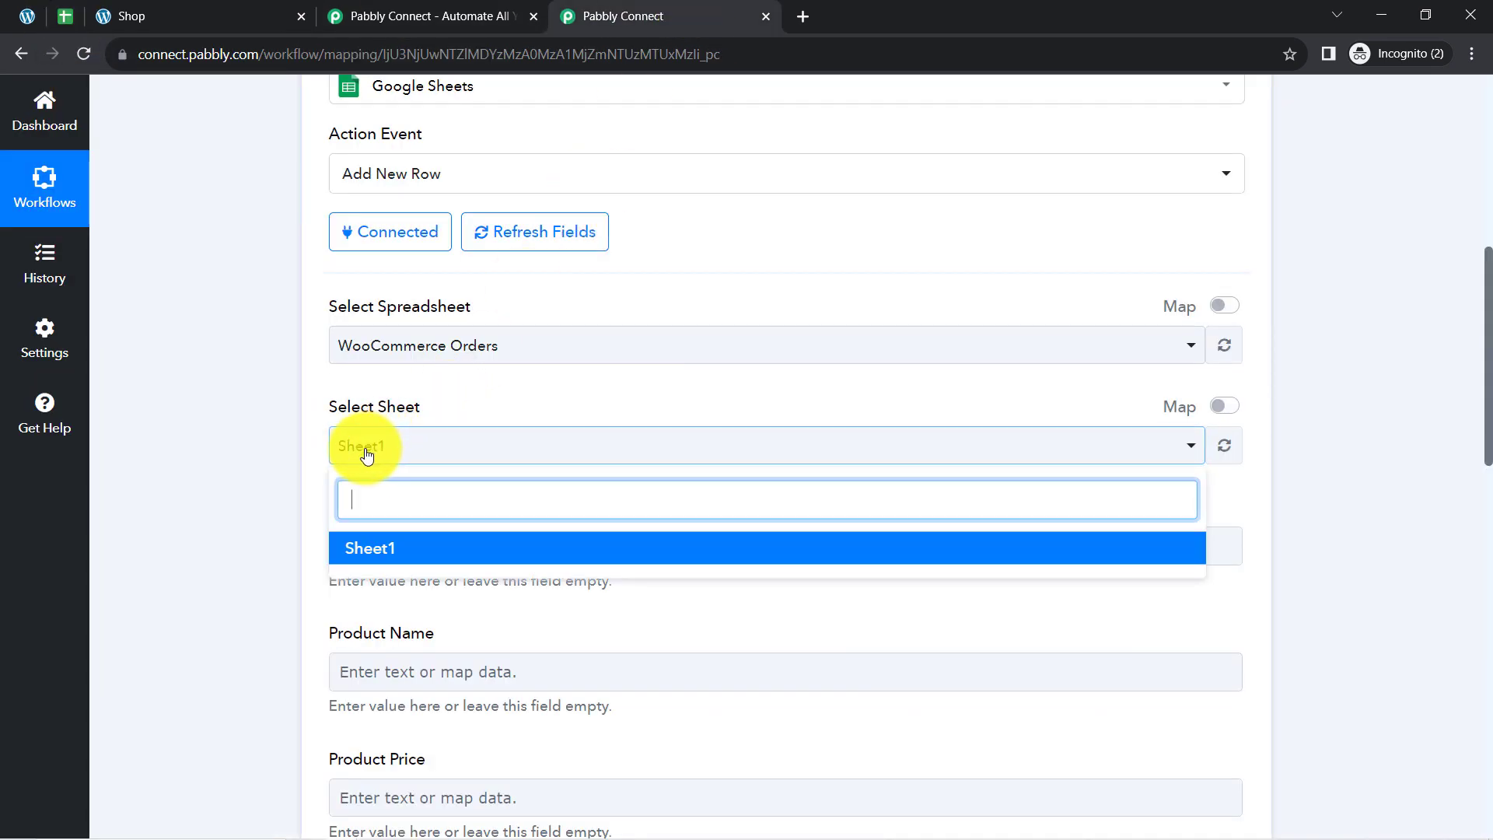
pyautogui.click(307, 446)
# View the action's spreadsheet choices again and examine the Product Name to Customer Name columns in Google Sheets before returning to Pabbly Connect.
pyautogui.moveTo(1492, 331); pyautogui.dragTo(1490, 368)
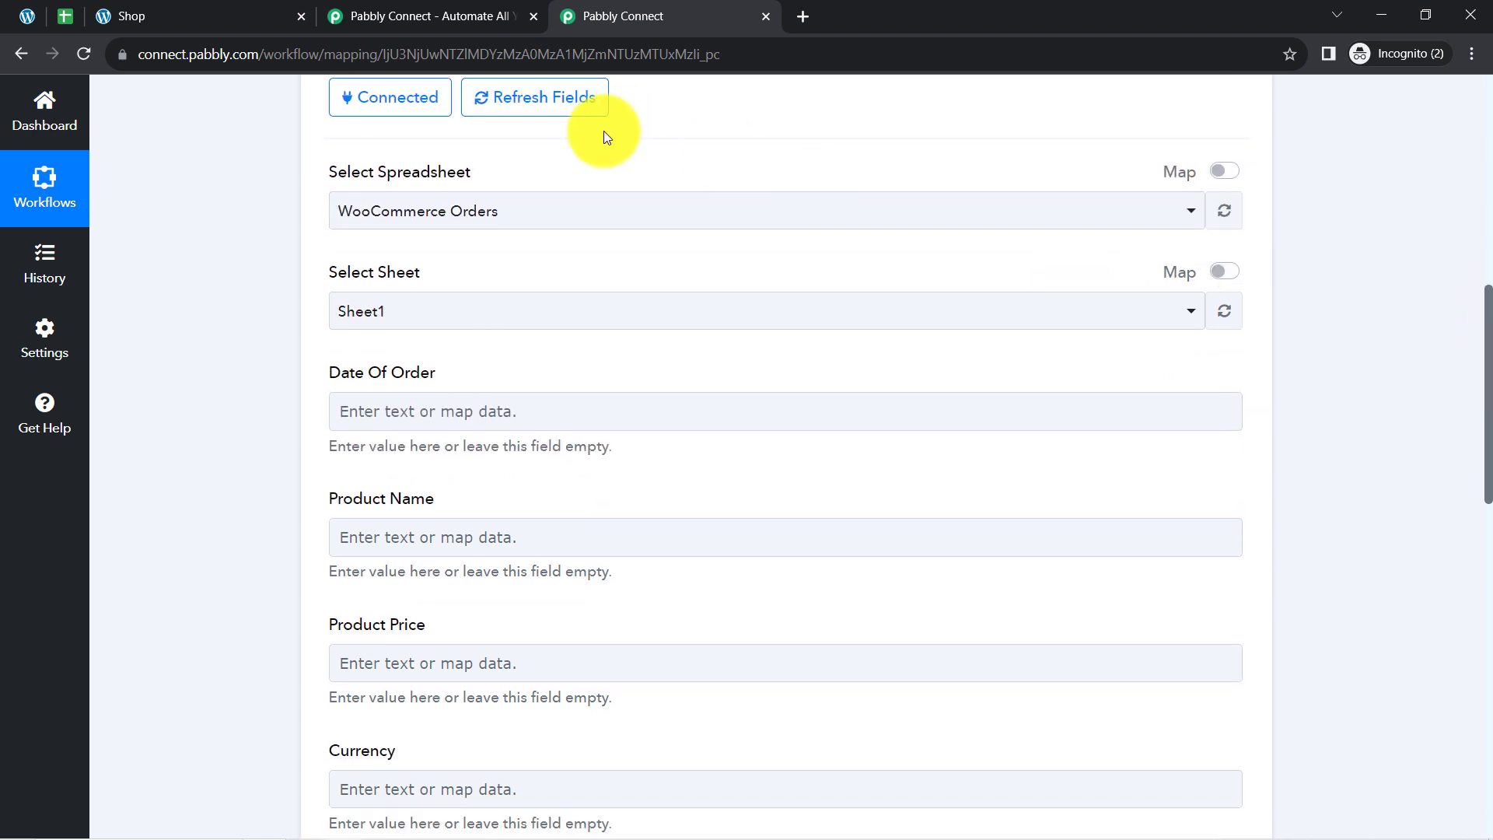
pyautogui.click(360, 215)
pyautogui.click(413, 224)
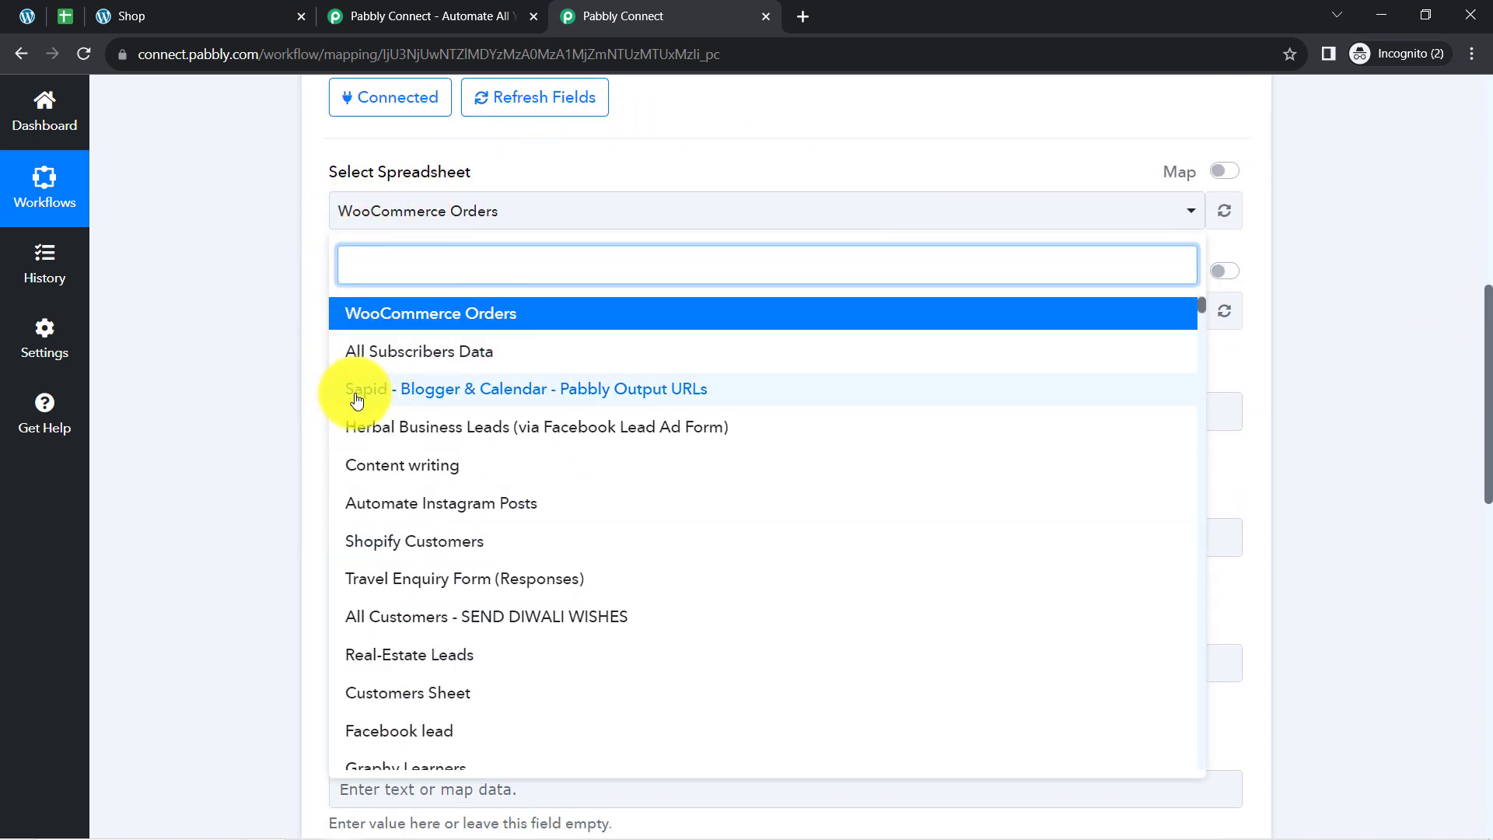
pyautogui.click(292, 322)
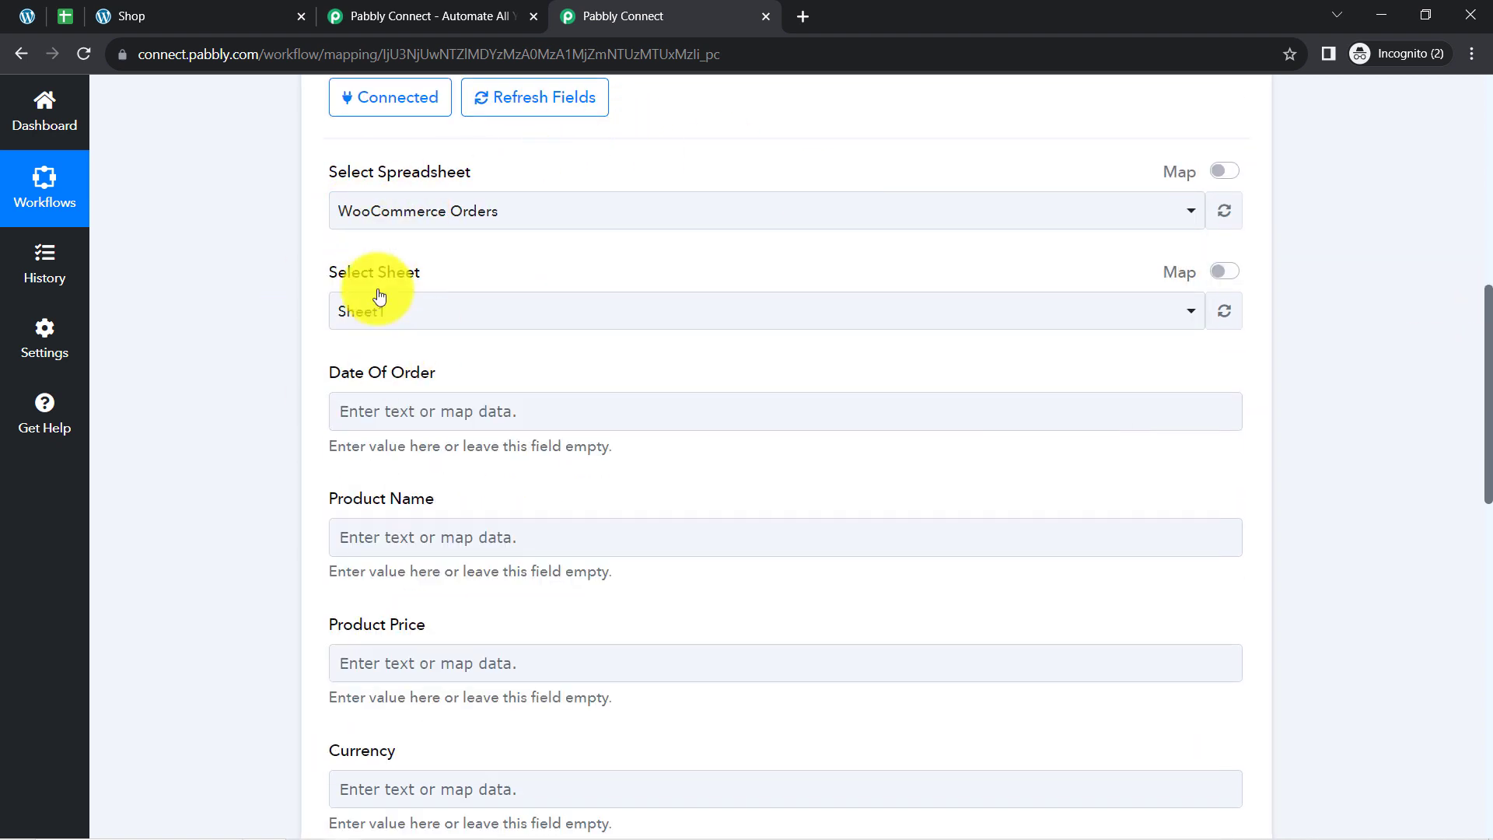
pyautogui.click(67, 15)
pyautogui.click(295, 263)
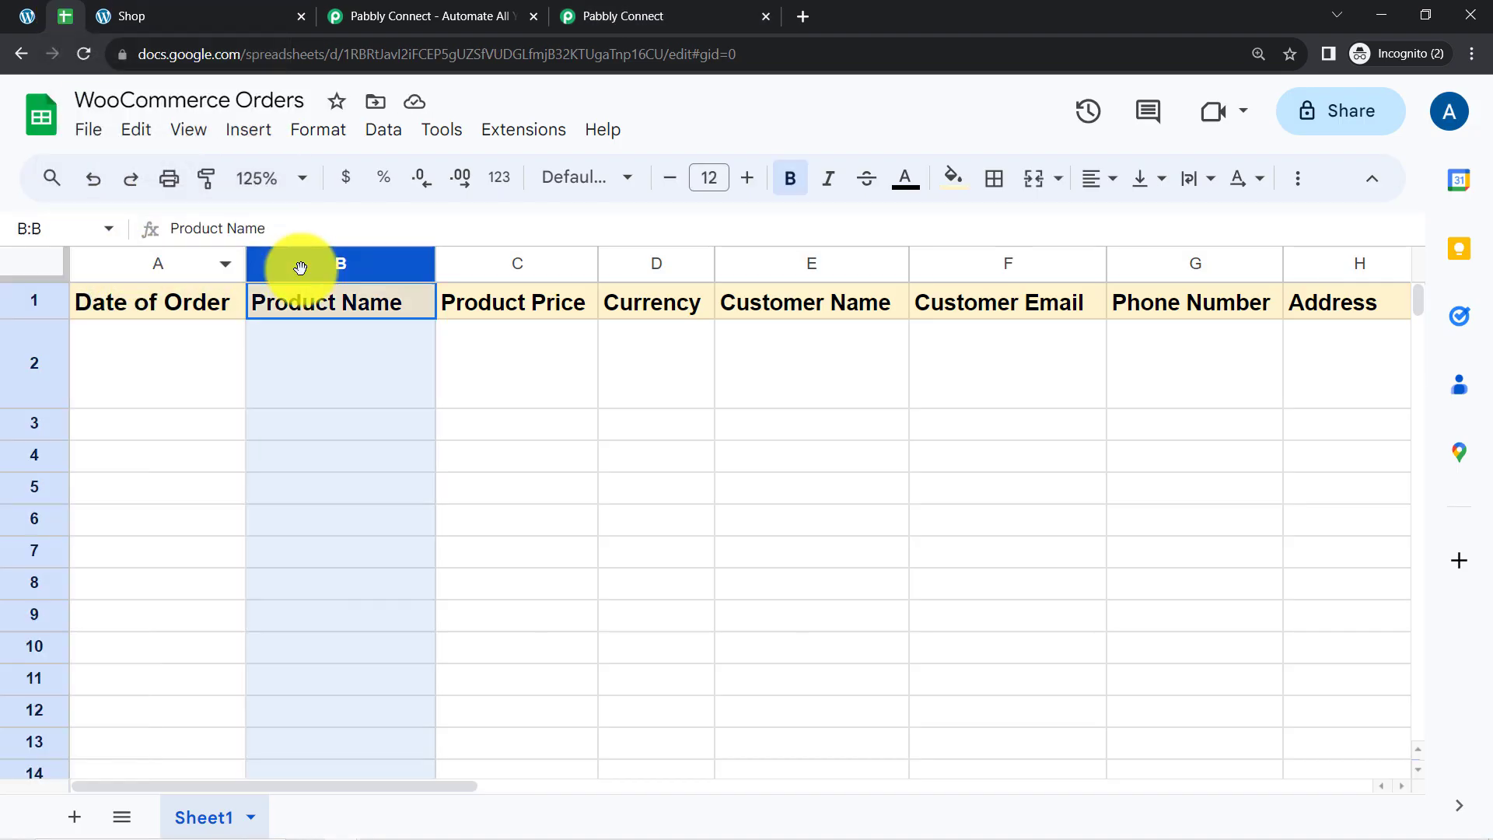
pyautogui.click(473, 261)
pyautogui.click(669, 261)
pyautogui.click(740, 253)
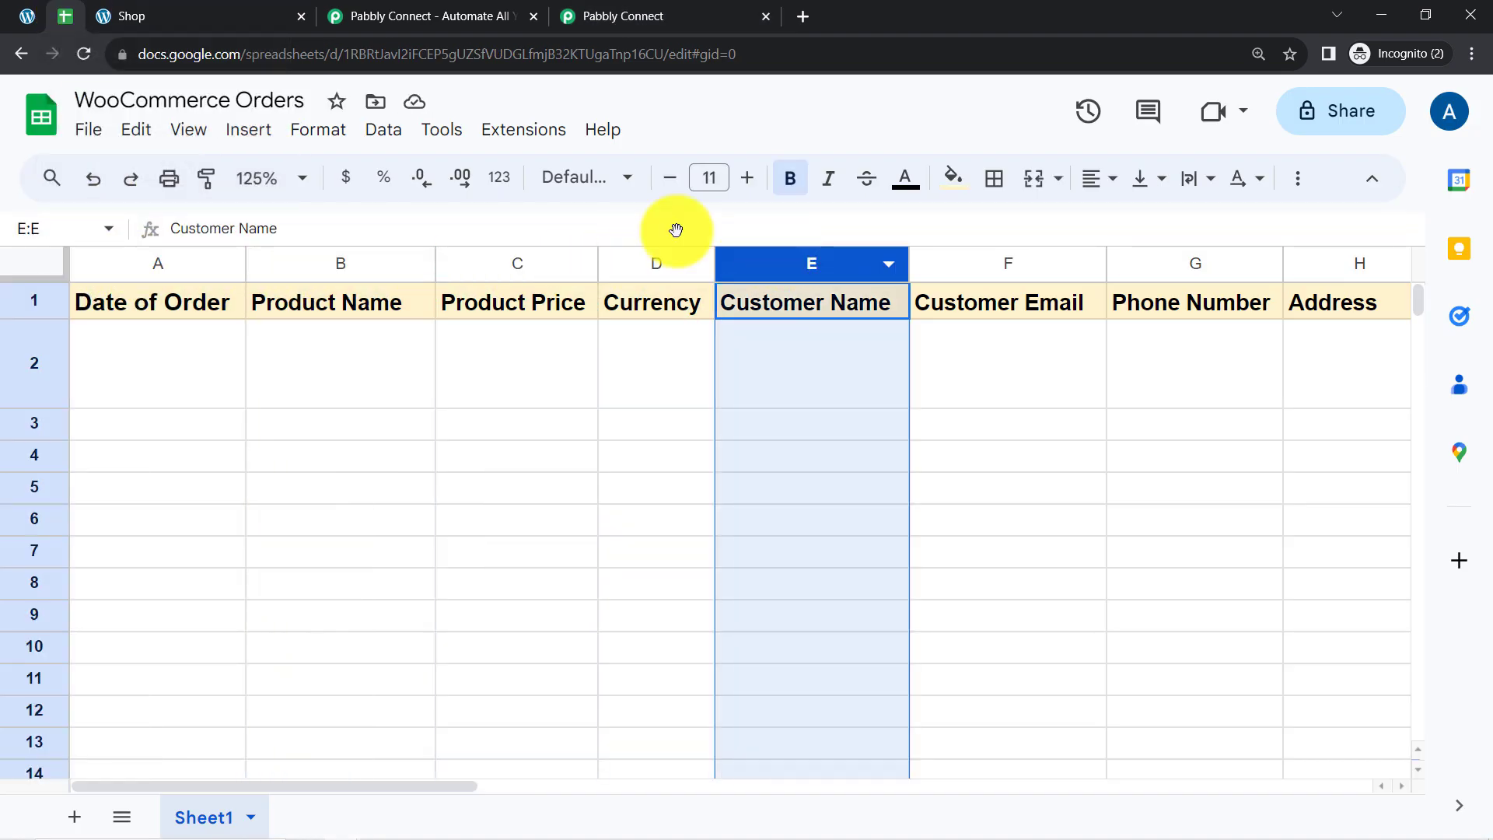
pyautogui.click(618, 11)
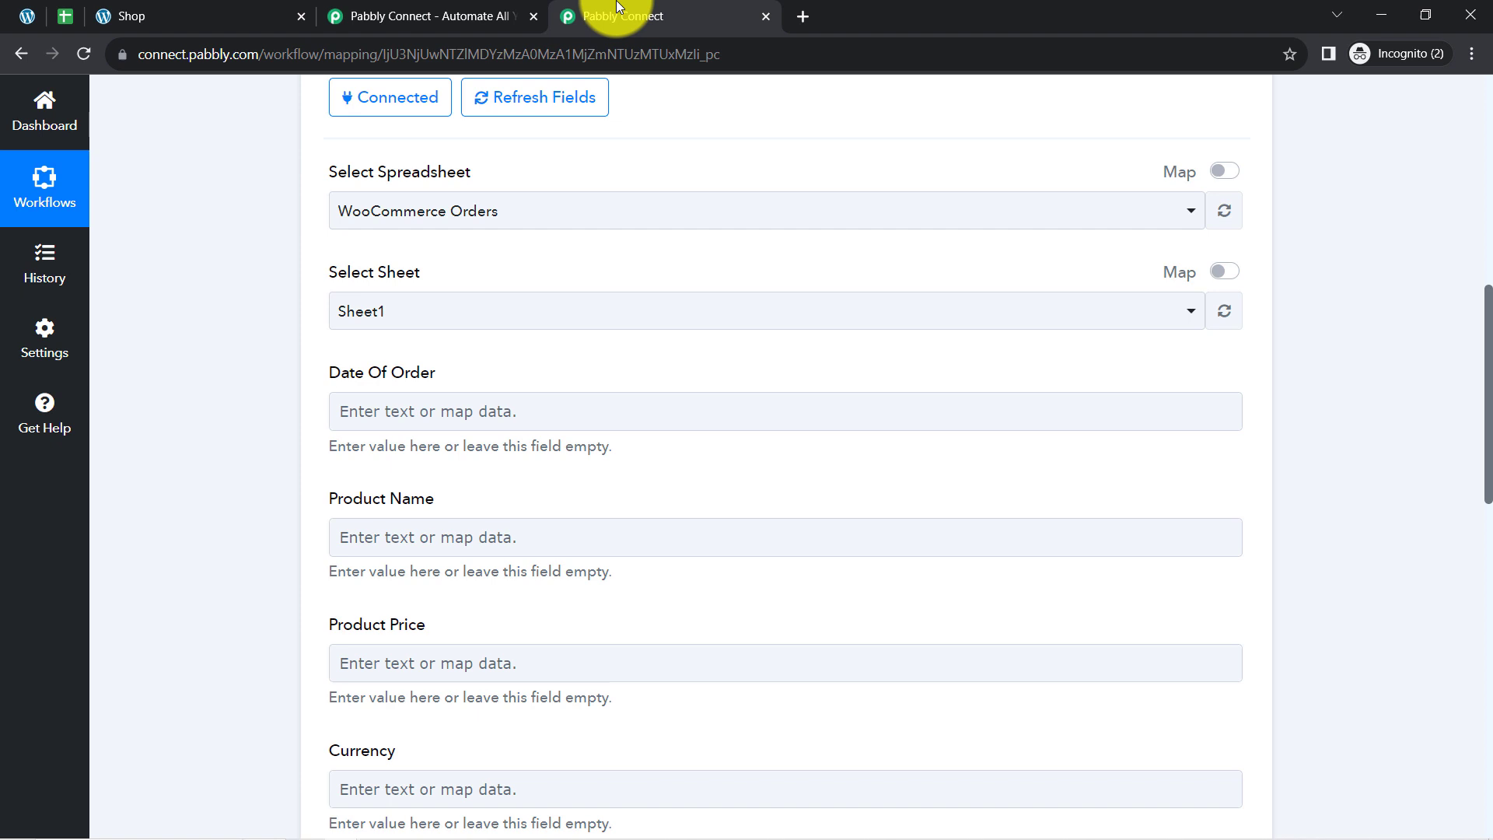
# Review the header cells from Date of Order to Address in the WooCommerce Orders spreadsheet and return to Pabbly Connect.
pyautogui.click(62, 16)
pyautogui.click(179, 434)
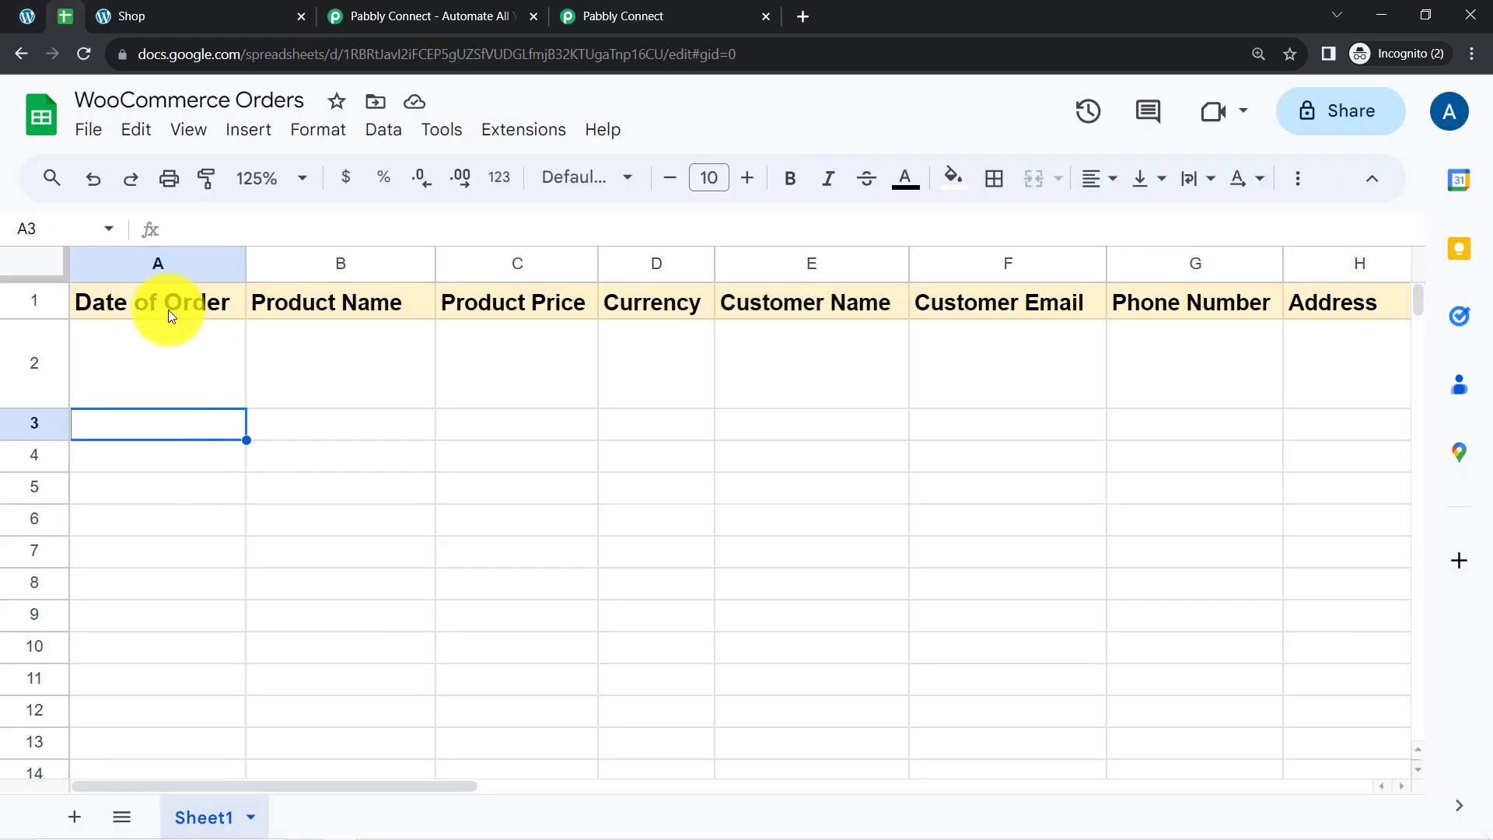
pyautogui.click(167, 309)
pyautogui.click(529, 316)
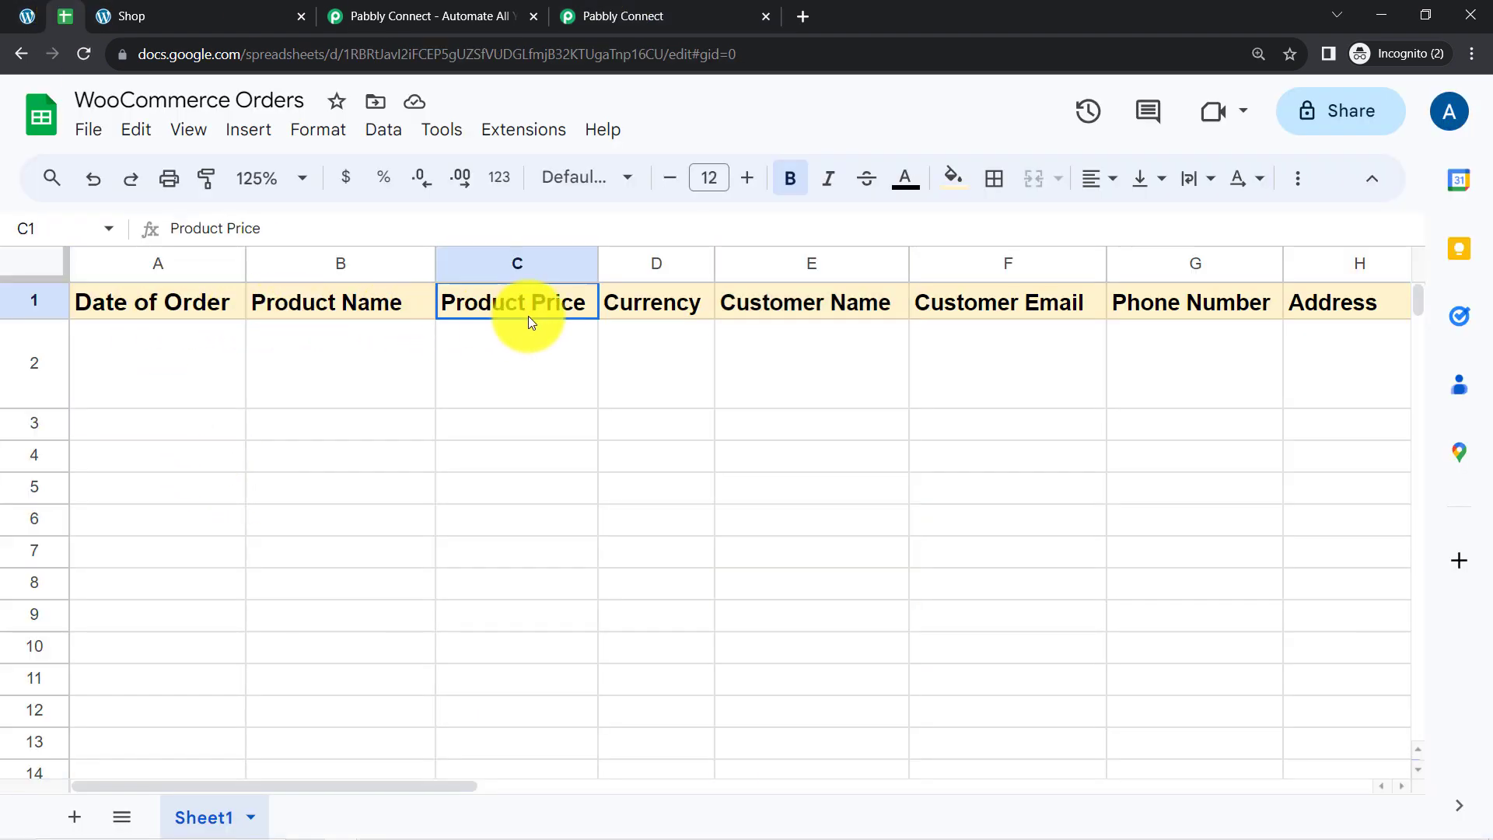
pyautogui.click(761, 312)
pyautogui.press('Right')
pyautogui.press('Right')
pyautogui.press('Right')
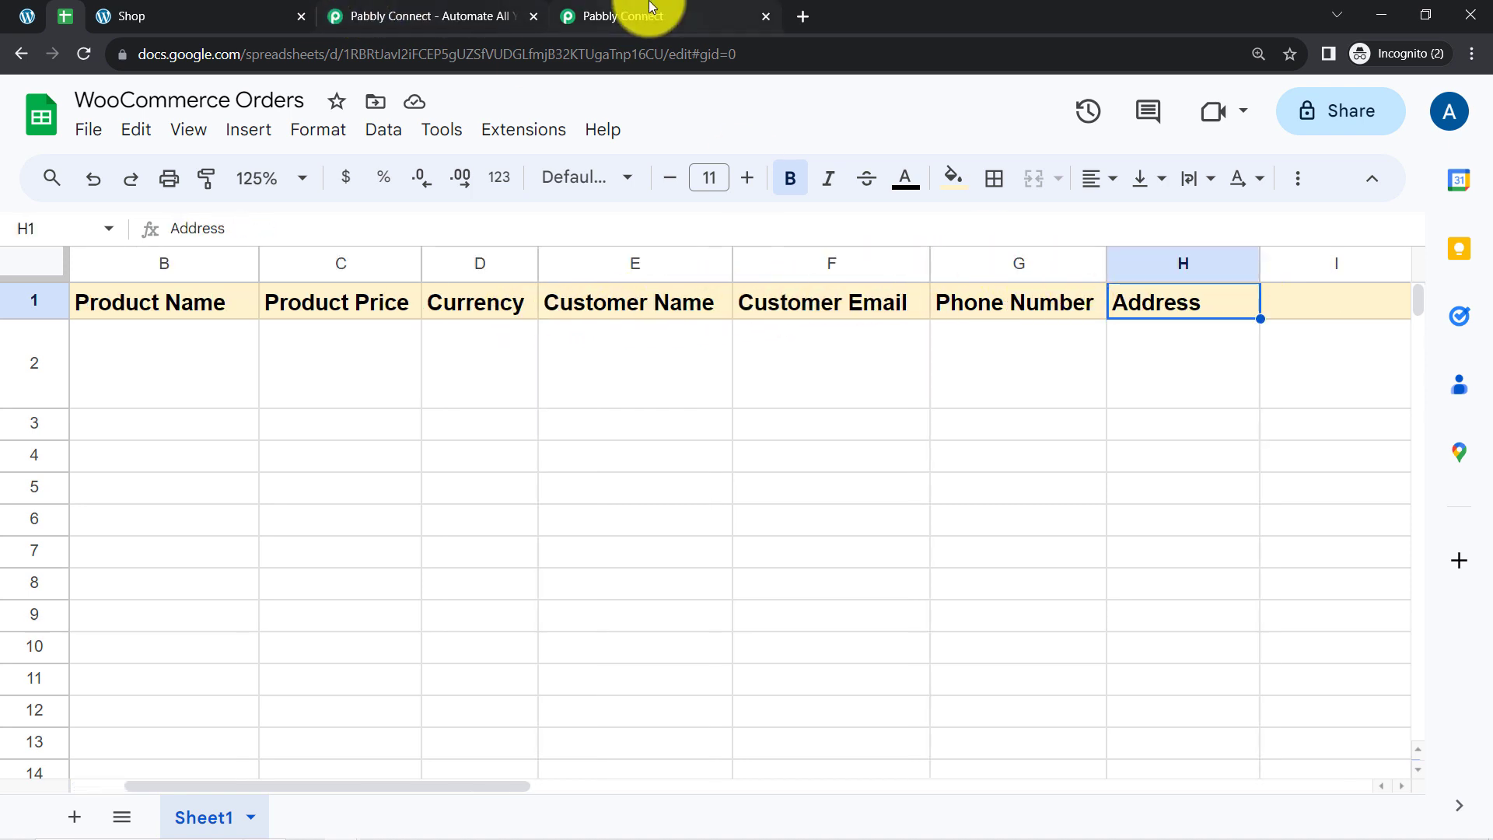
pyautogui.click(652, 8)
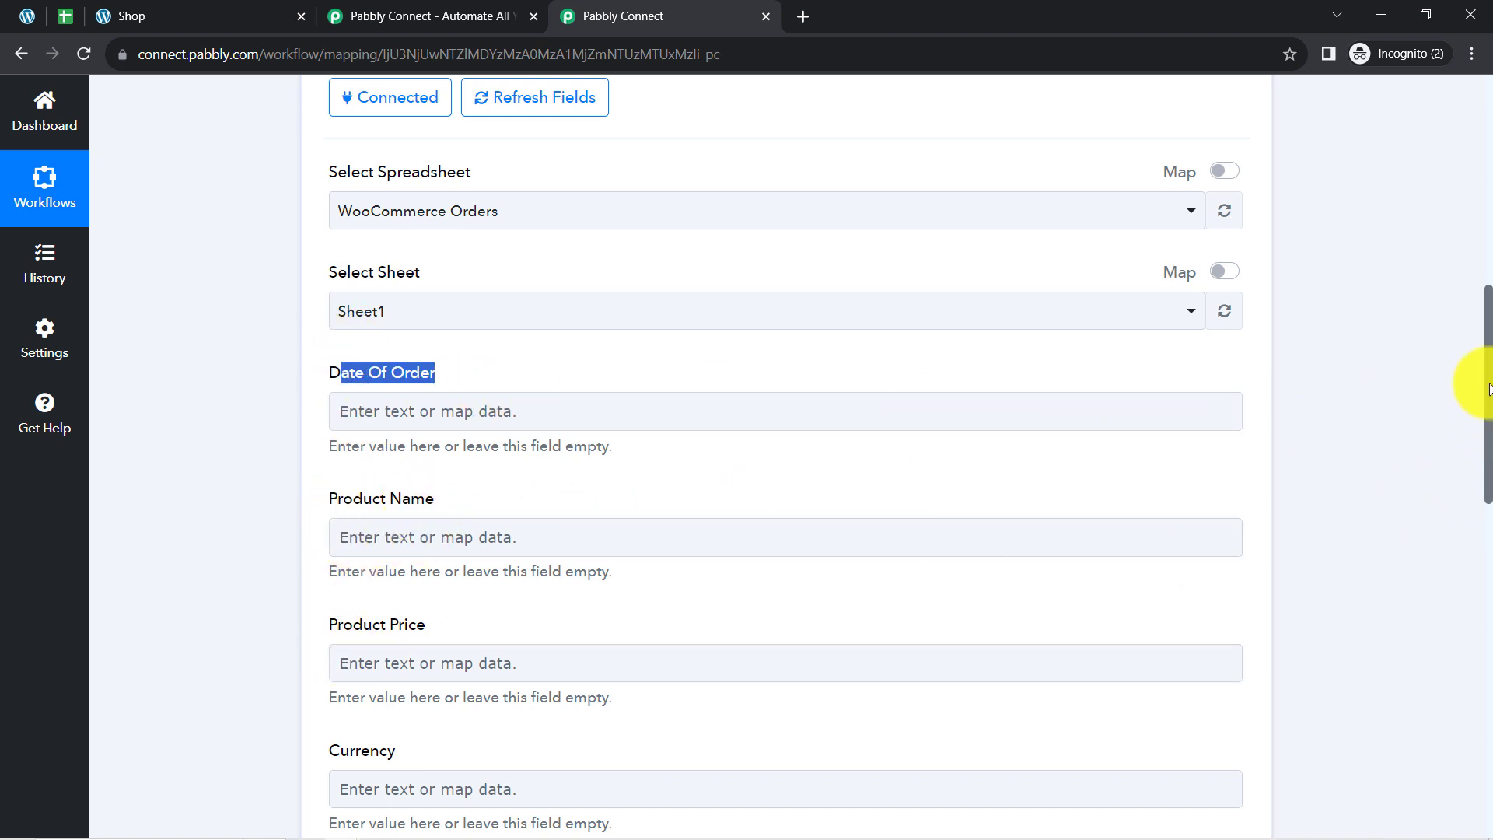
# Compare the action's row fields with the Date of Order, Product Name, Product Price and Currency columns in Google Sheets.
pyautogui.moveTo(1490, 377); pyautogui.dragTo(1451, 483)
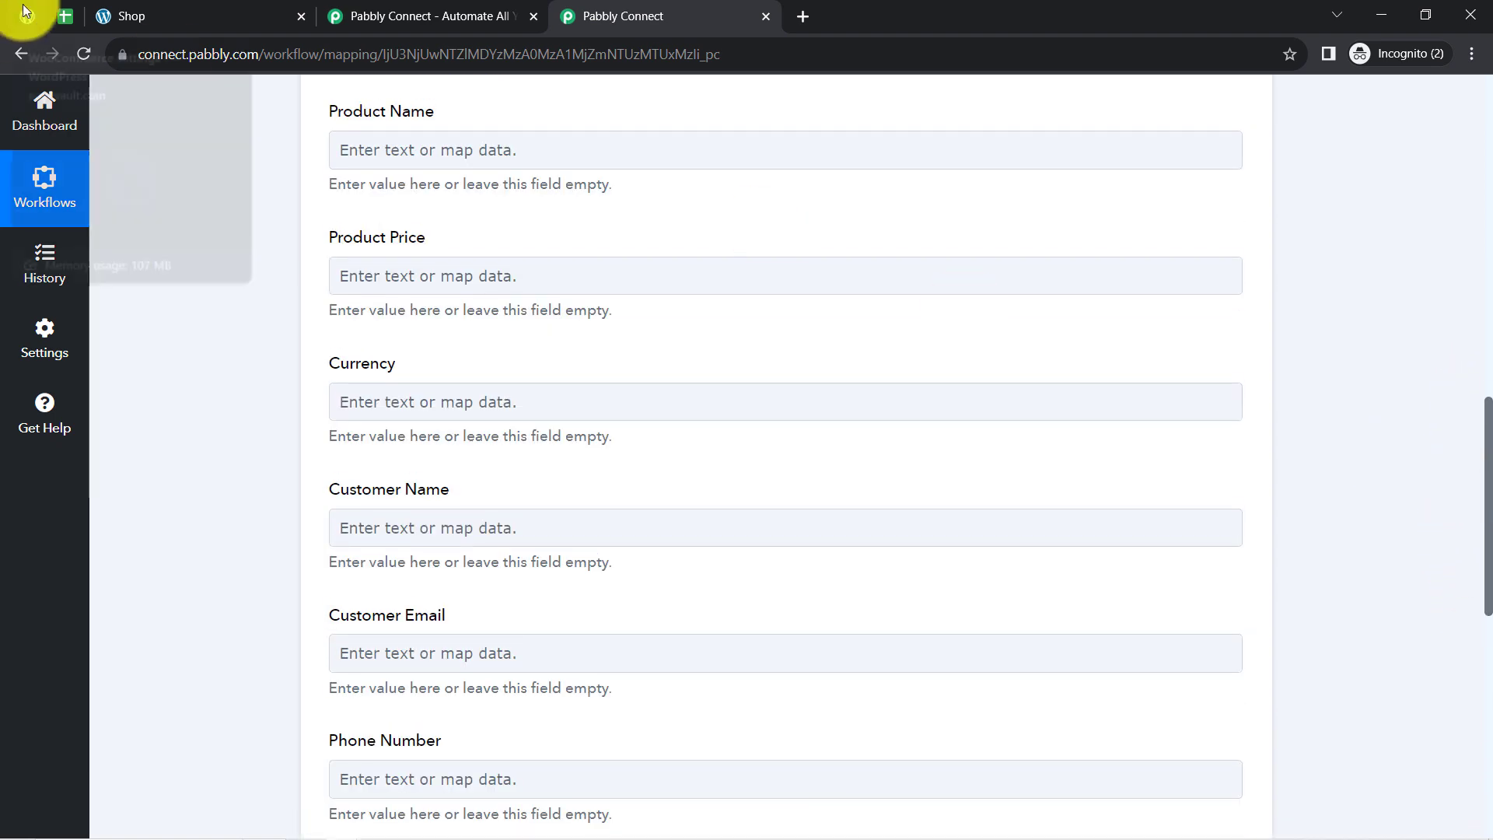
pyautogui.click(61, 19)
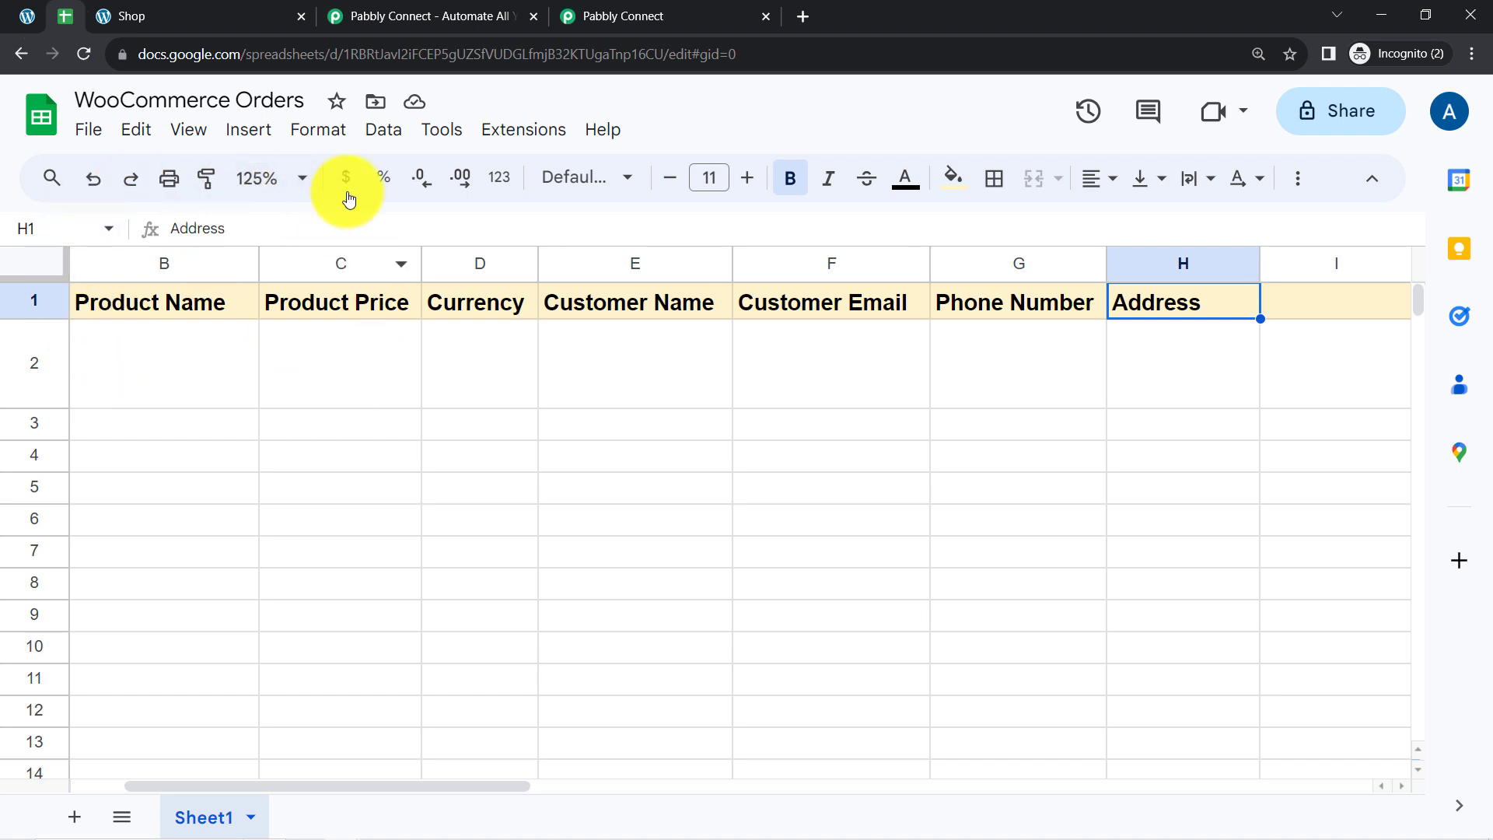
pyautogui.click(365, 427)
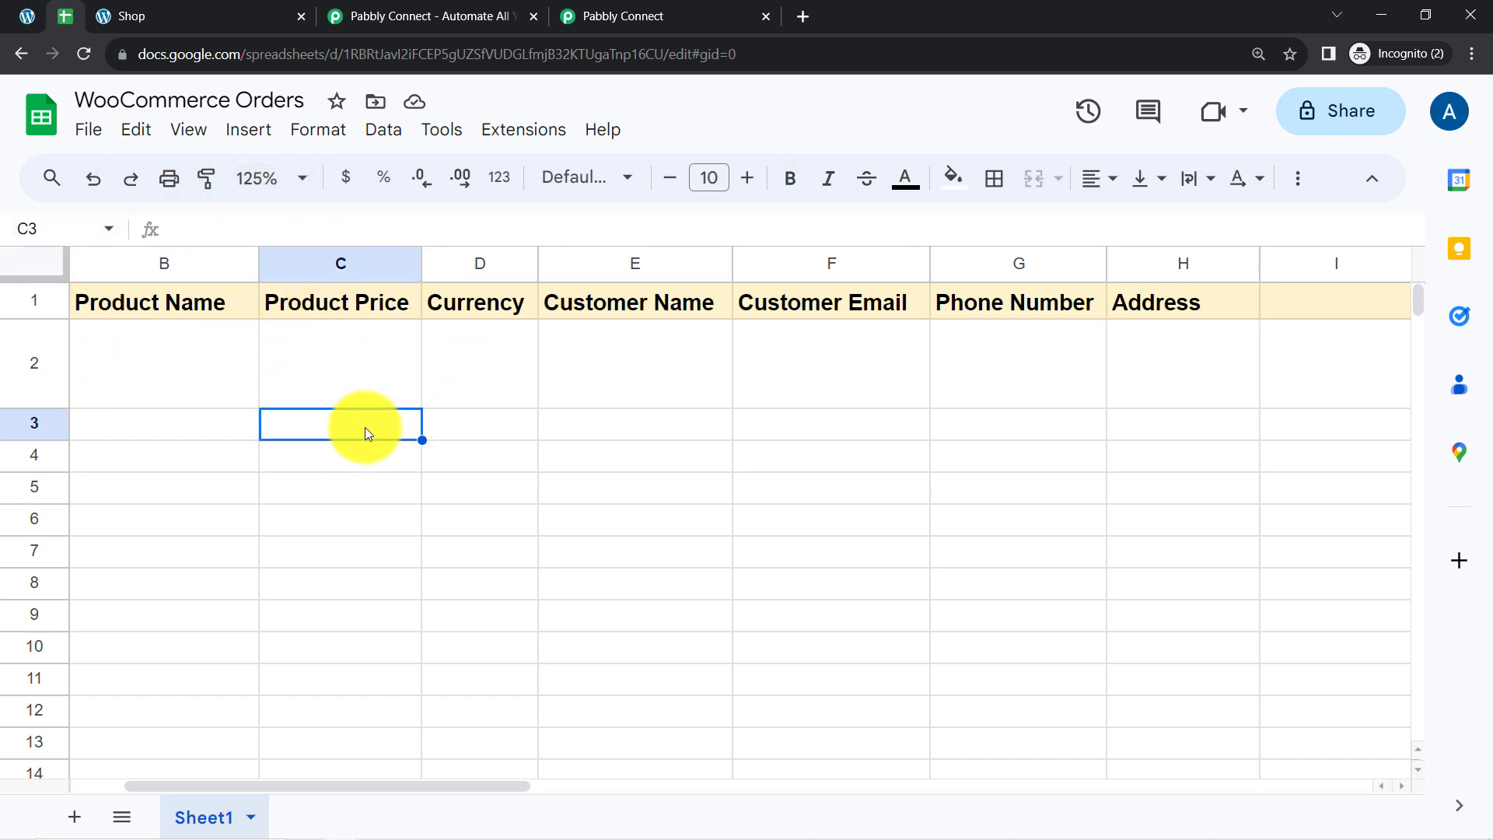
pyautogui.press('Left')
pyautogui.press('Left')
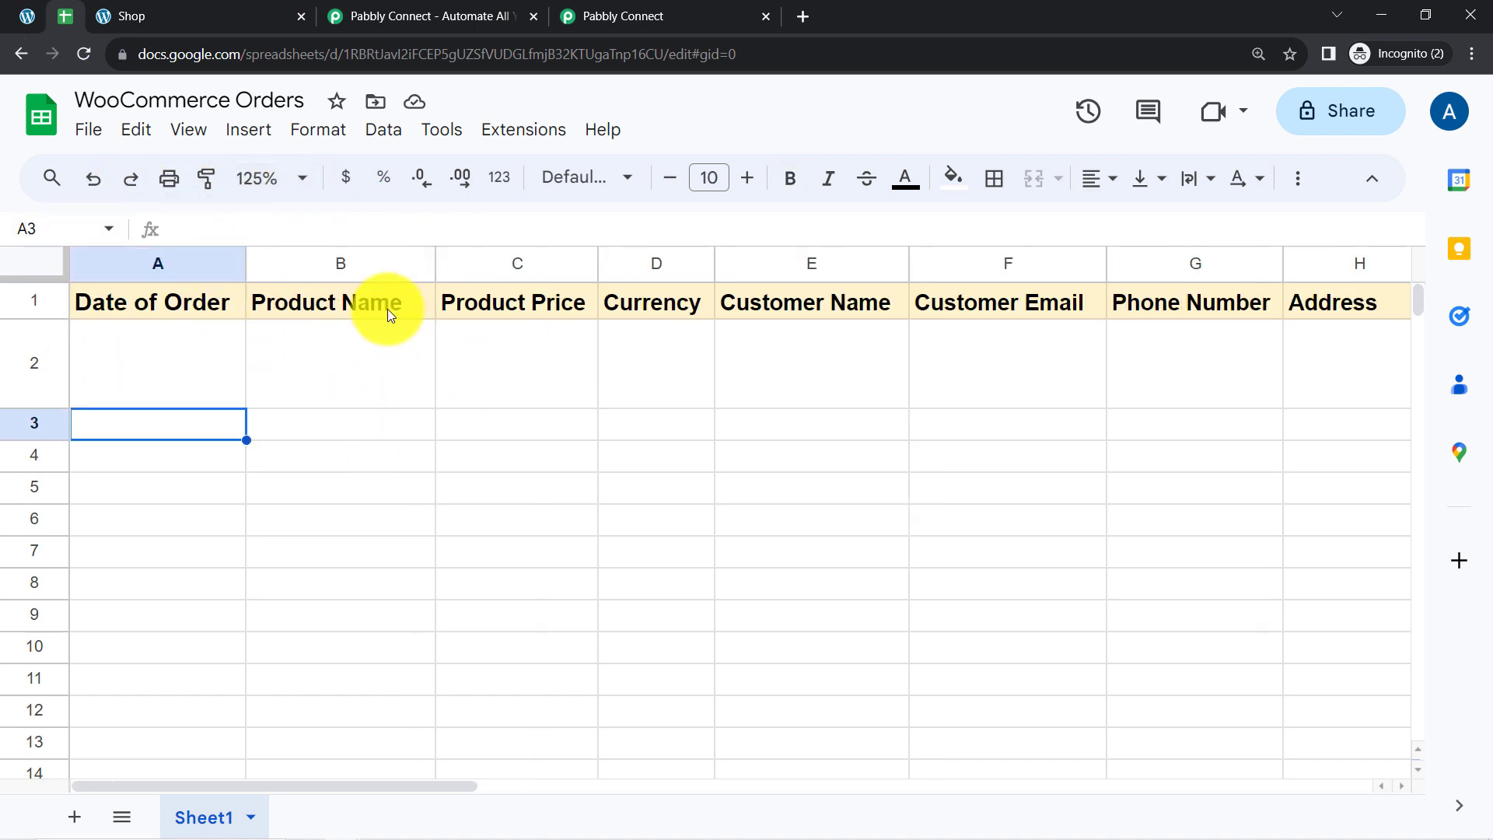
pyautogui.click(398, 420)
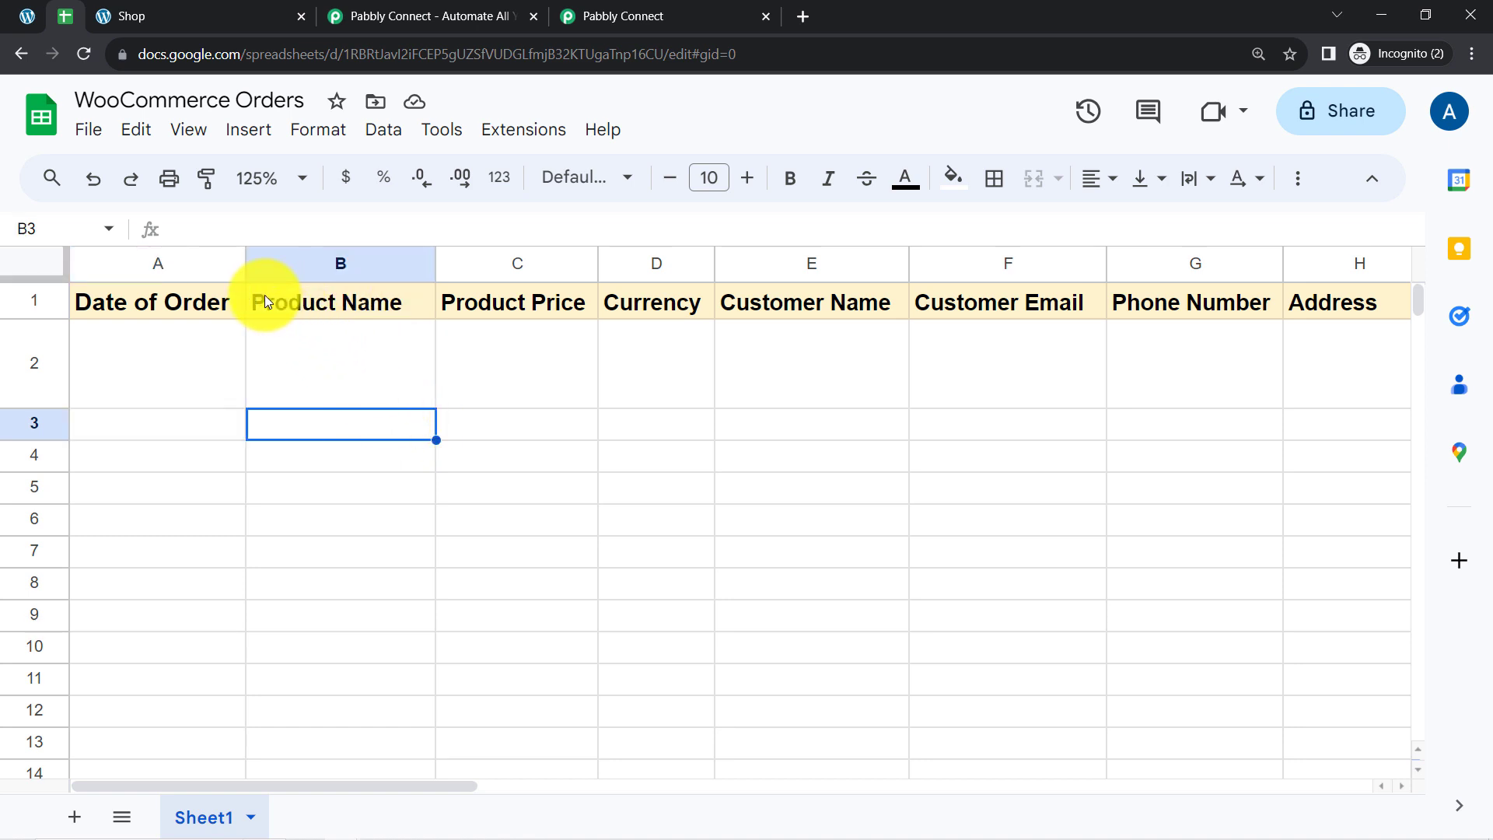
pyautogui.click(169, 270)
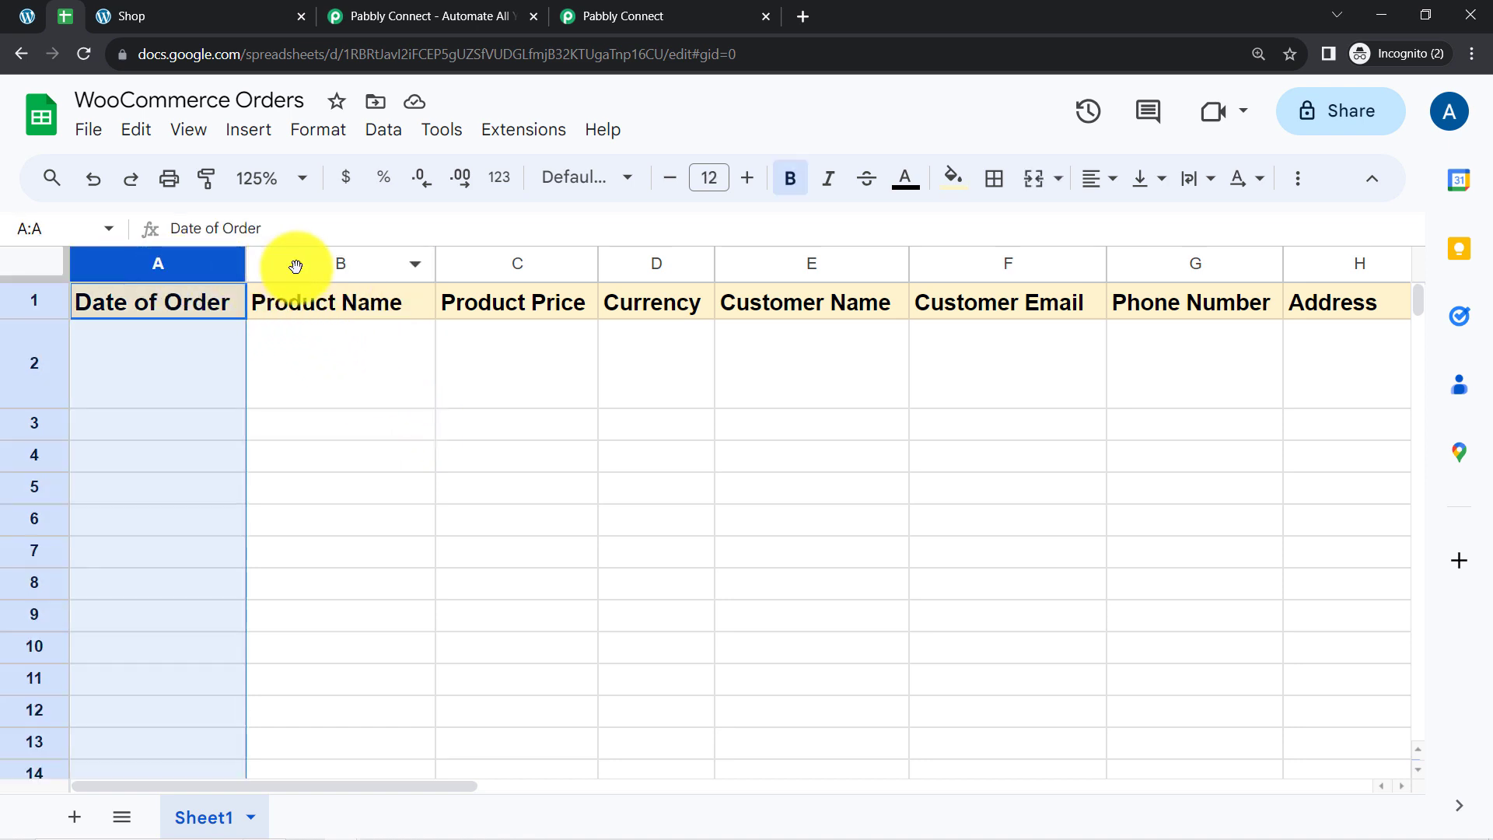
pyautogui.click(326, 263)
pyautogui.click(513, 256)
pyautogui.click(646, 259)
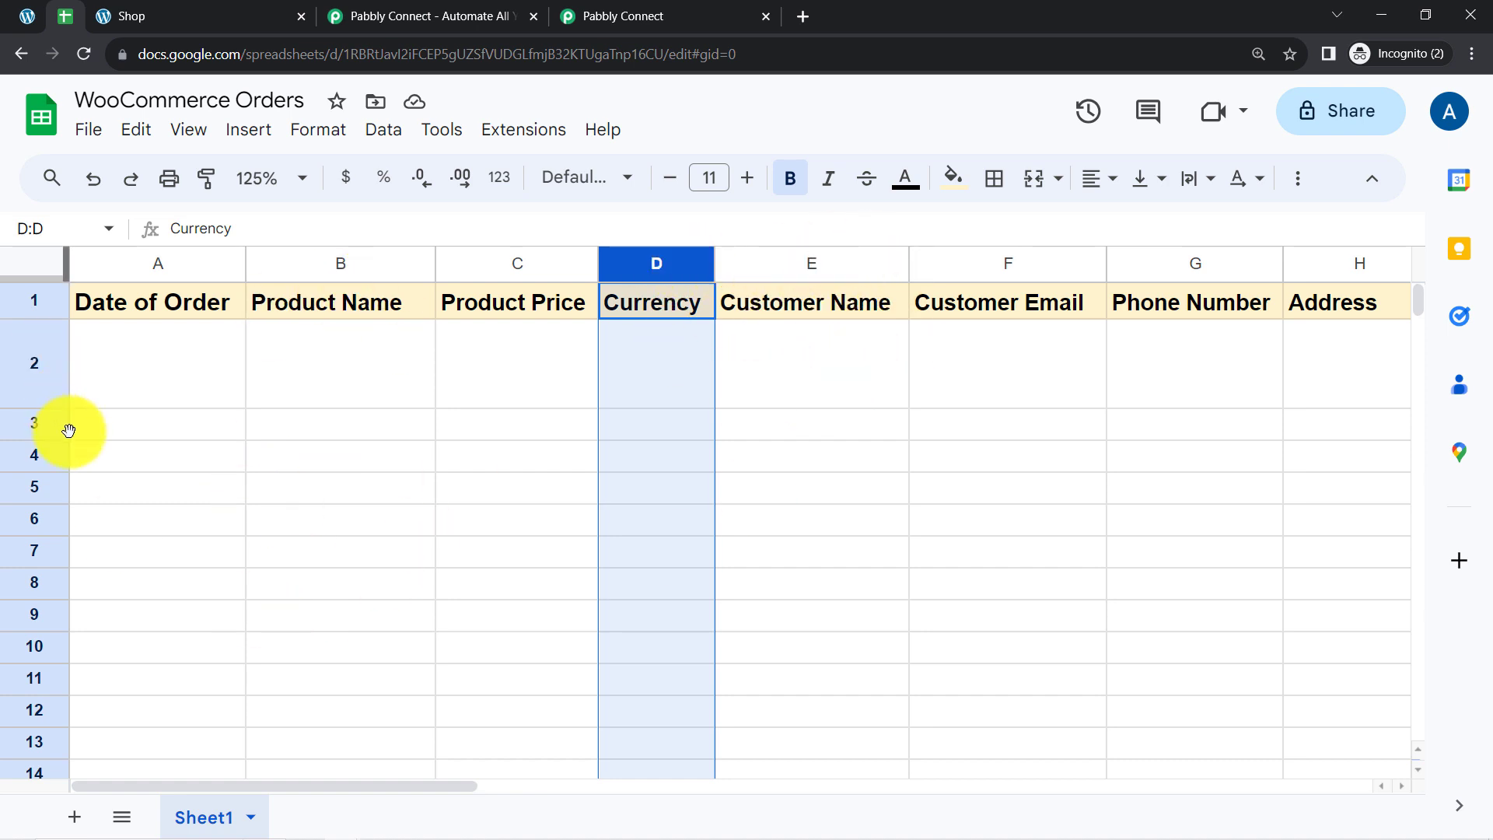
pyautogui.click(634, 14)
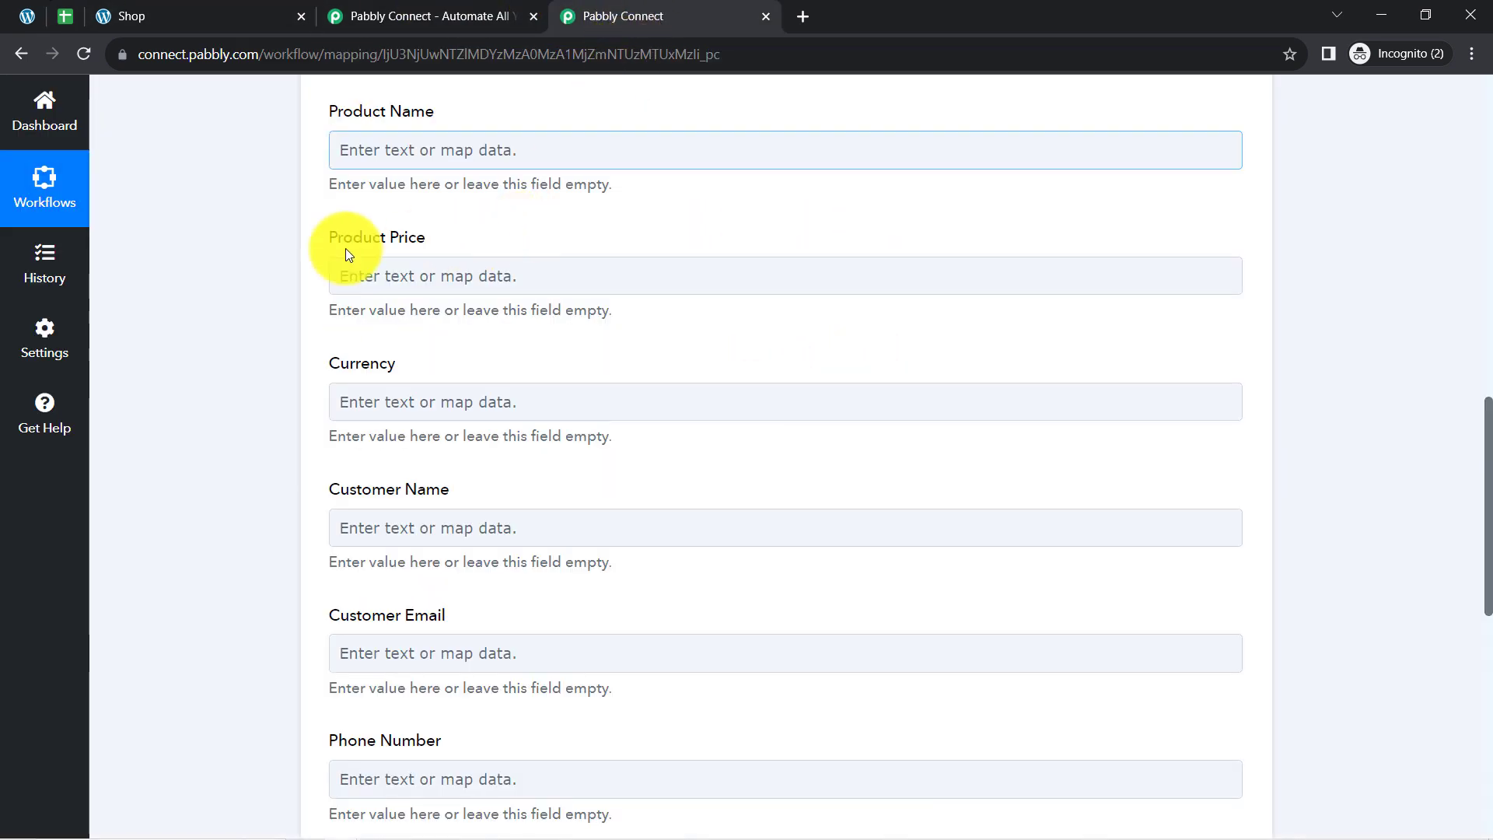
# Expand the WooCommerce trigger step and its received webhook response.
pyautogui.moveTo(1488, 488); pyautogui.dragTo(1384, 208)
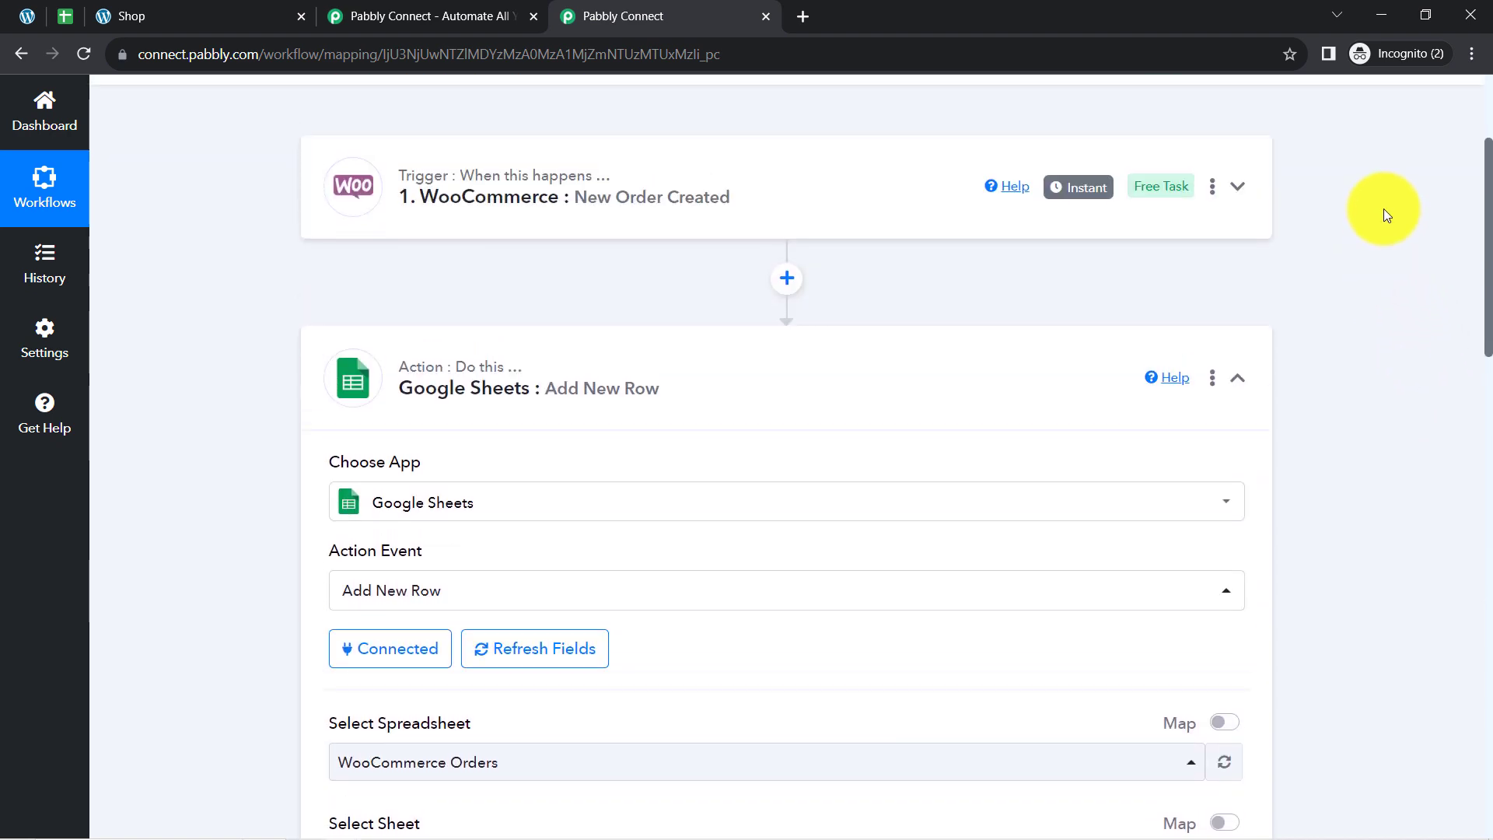
pyautogui.click(638, 209)
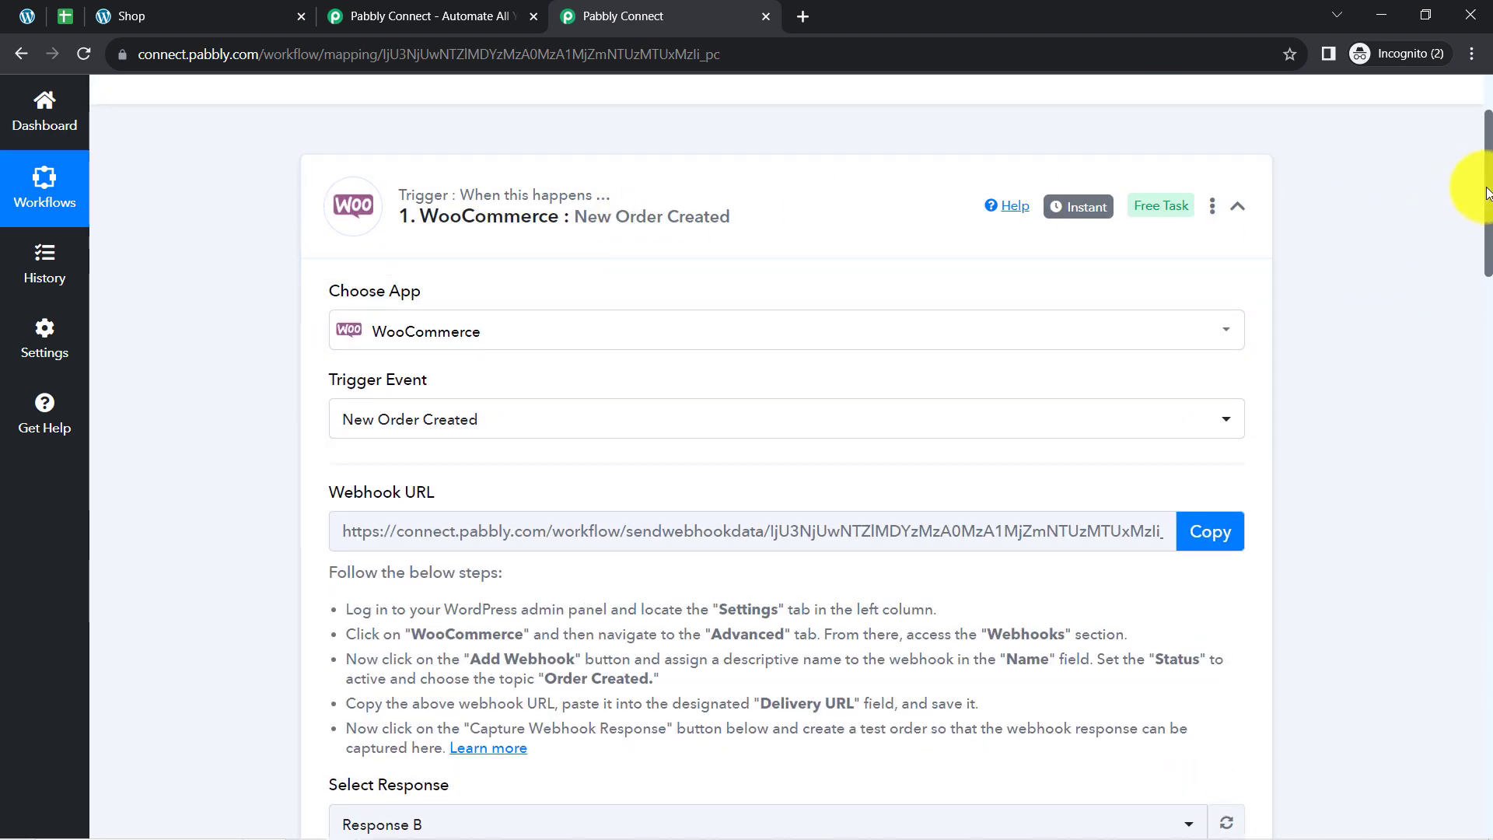
pyautogui.moveTo(1490, 206); pyautogui.dragTo(1464, 346)
pyautogui.click(351, 387)
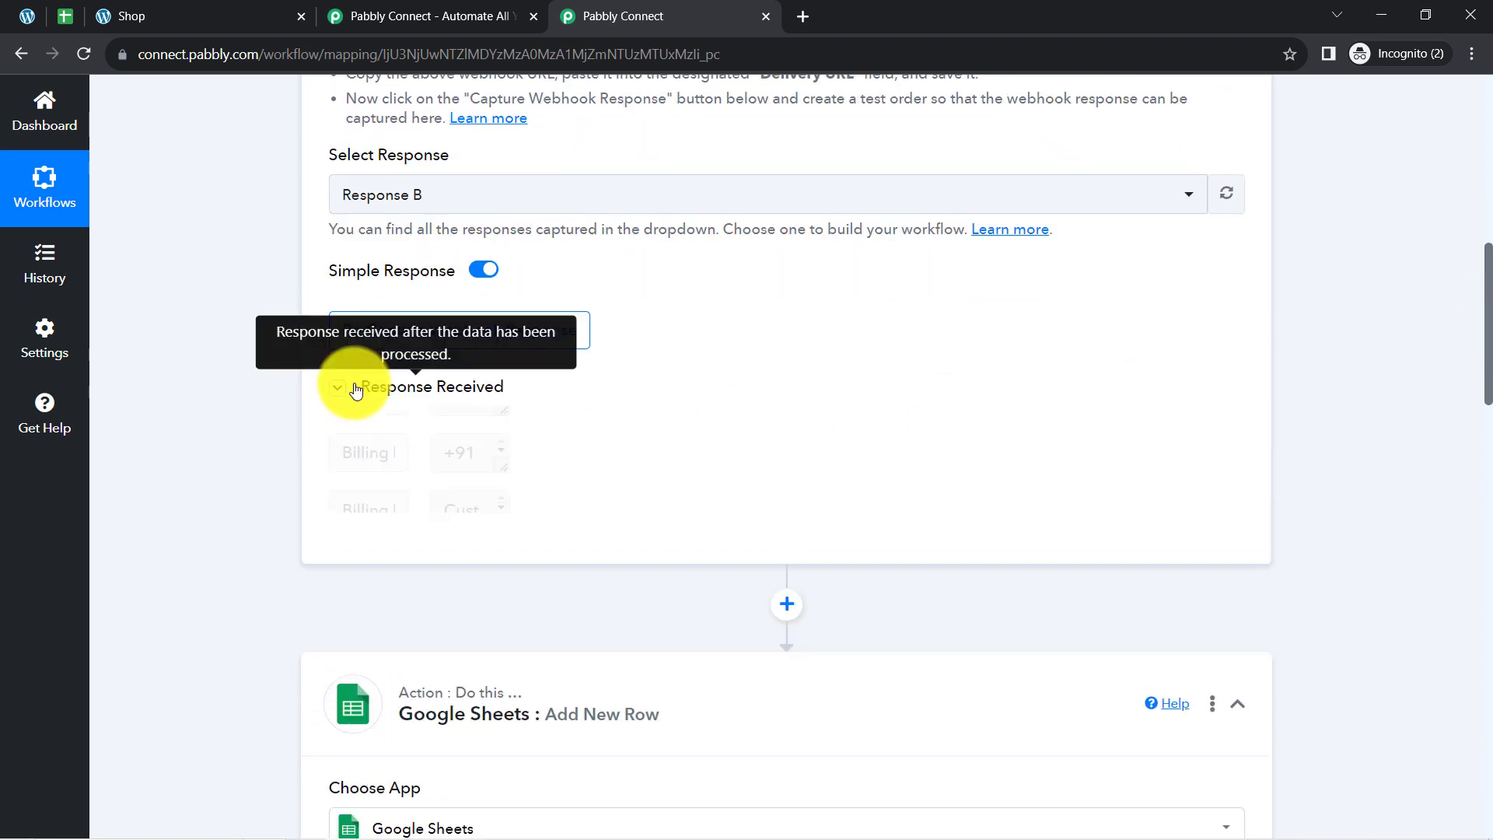
pyautogui.scroll(-2, 1470, 360)
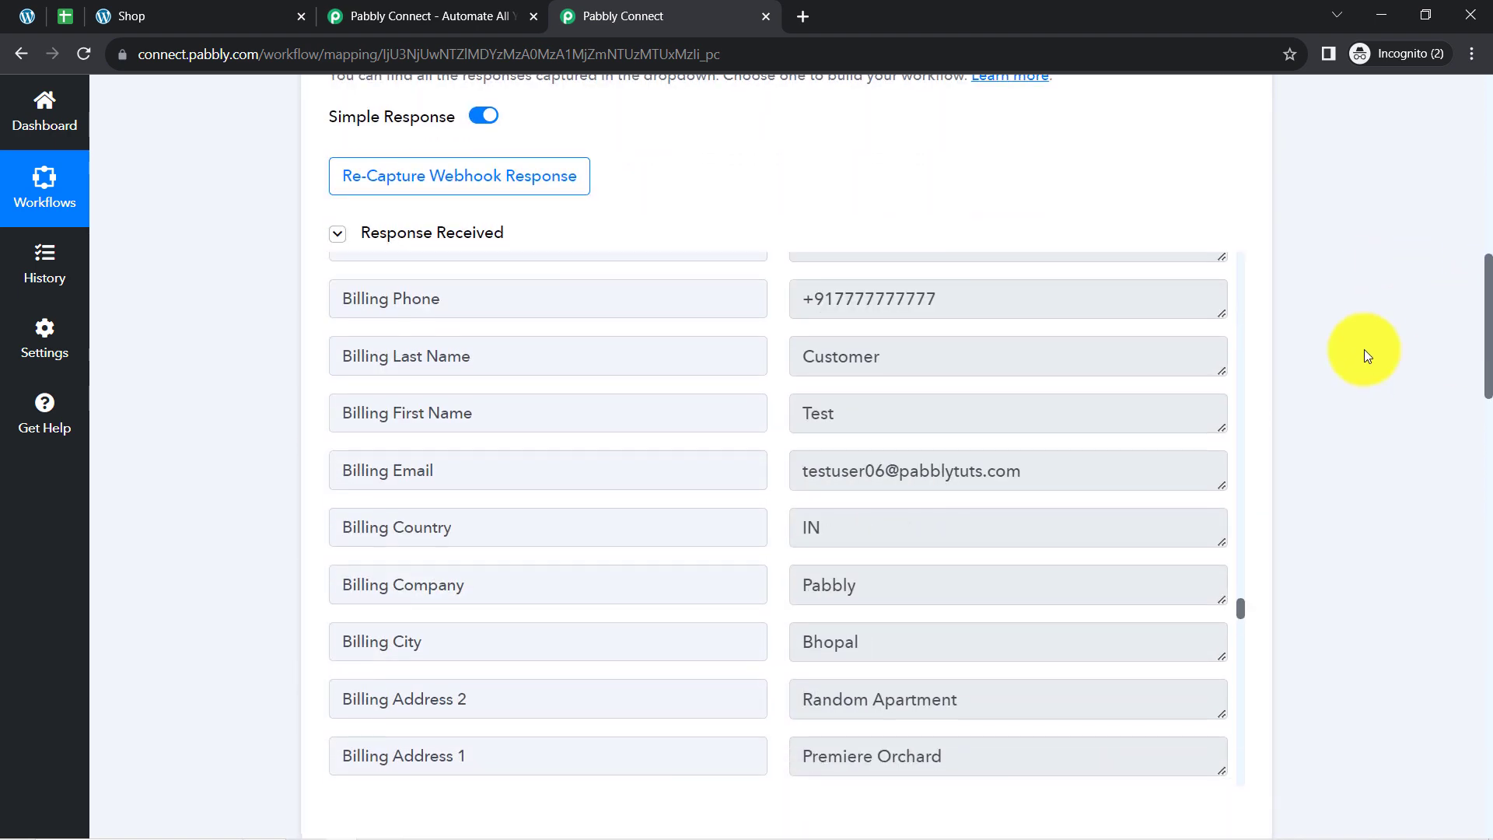
# Examine the billing first name, last name and phone values in the response and return to the Google Sheets action's row fields.
pyautogui.moveTo(1062, 451); pyautogui.dragTo(894, 466)
pyautogui.doubleClick(813, 420)
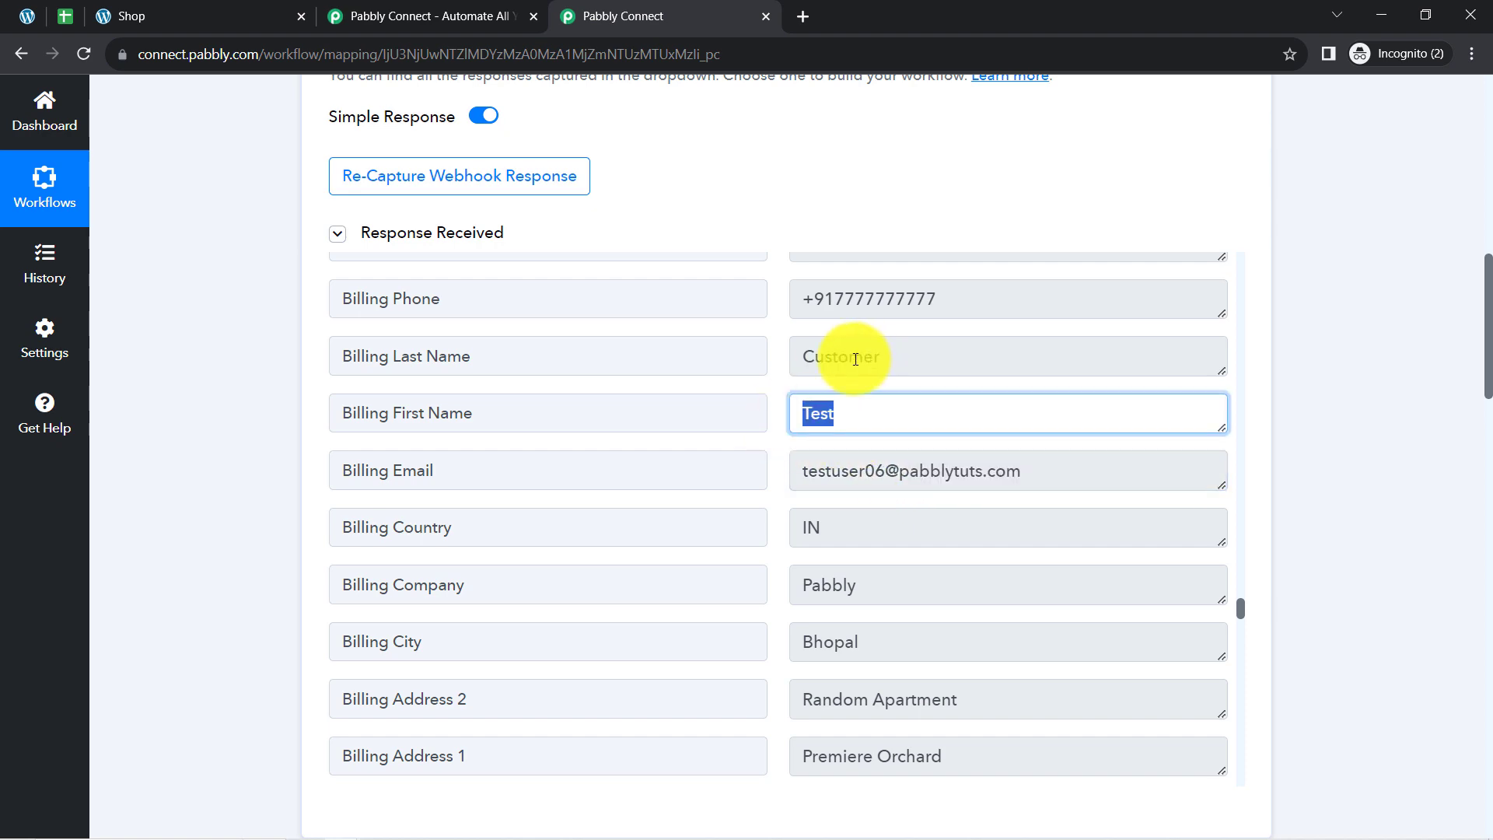
pyautogui.moveTo(861, 356); pyautogui.dragTo(834, 299)
pyautogui.moveTo(1486, 296); pyautogui.dragTo(1486, 509)
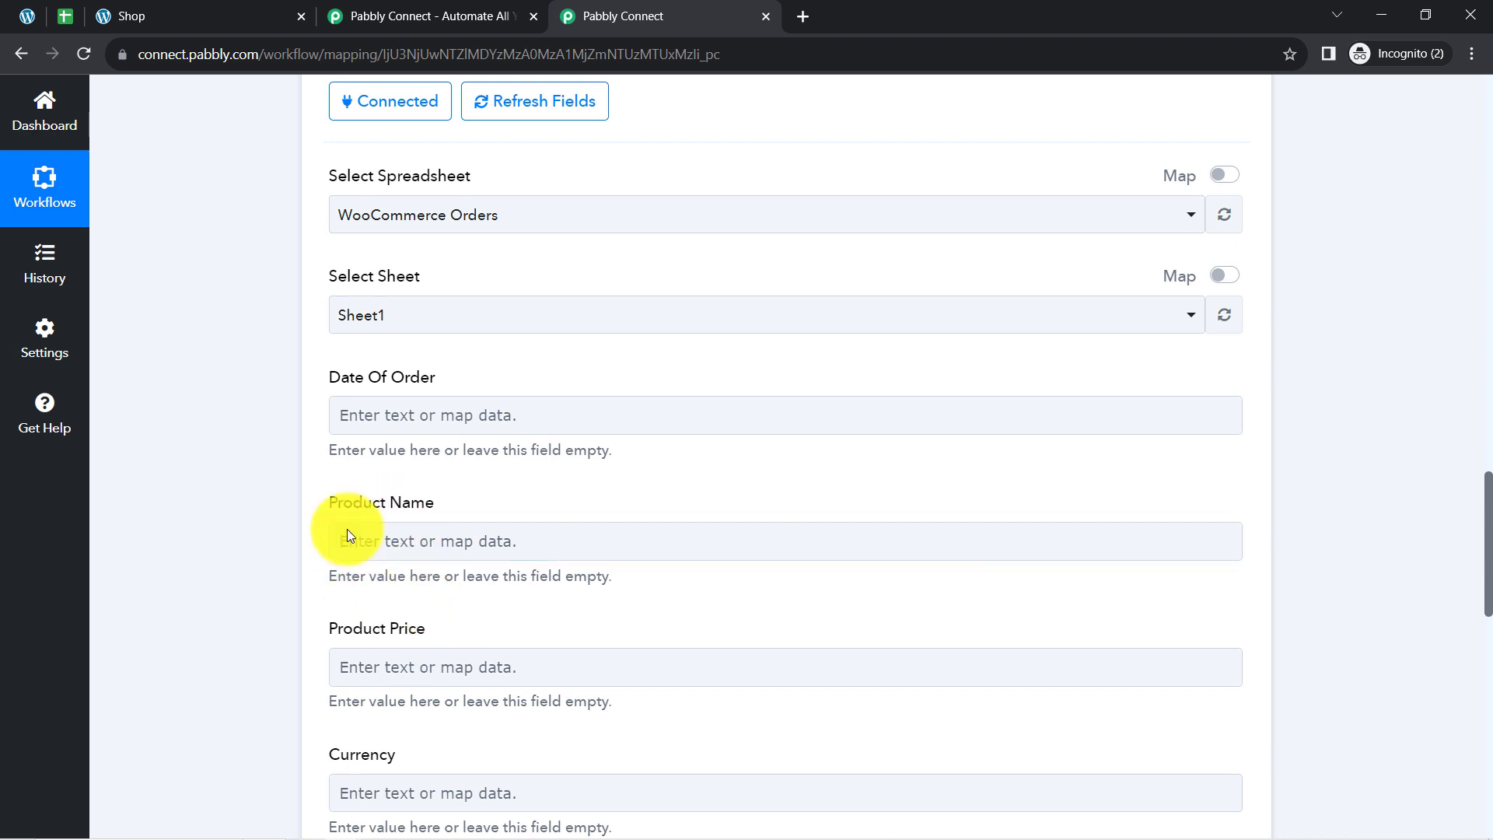
# Map the Date Of Order field to the WooCommerce order's Date Created value.
pyautogui.click(368, 661)
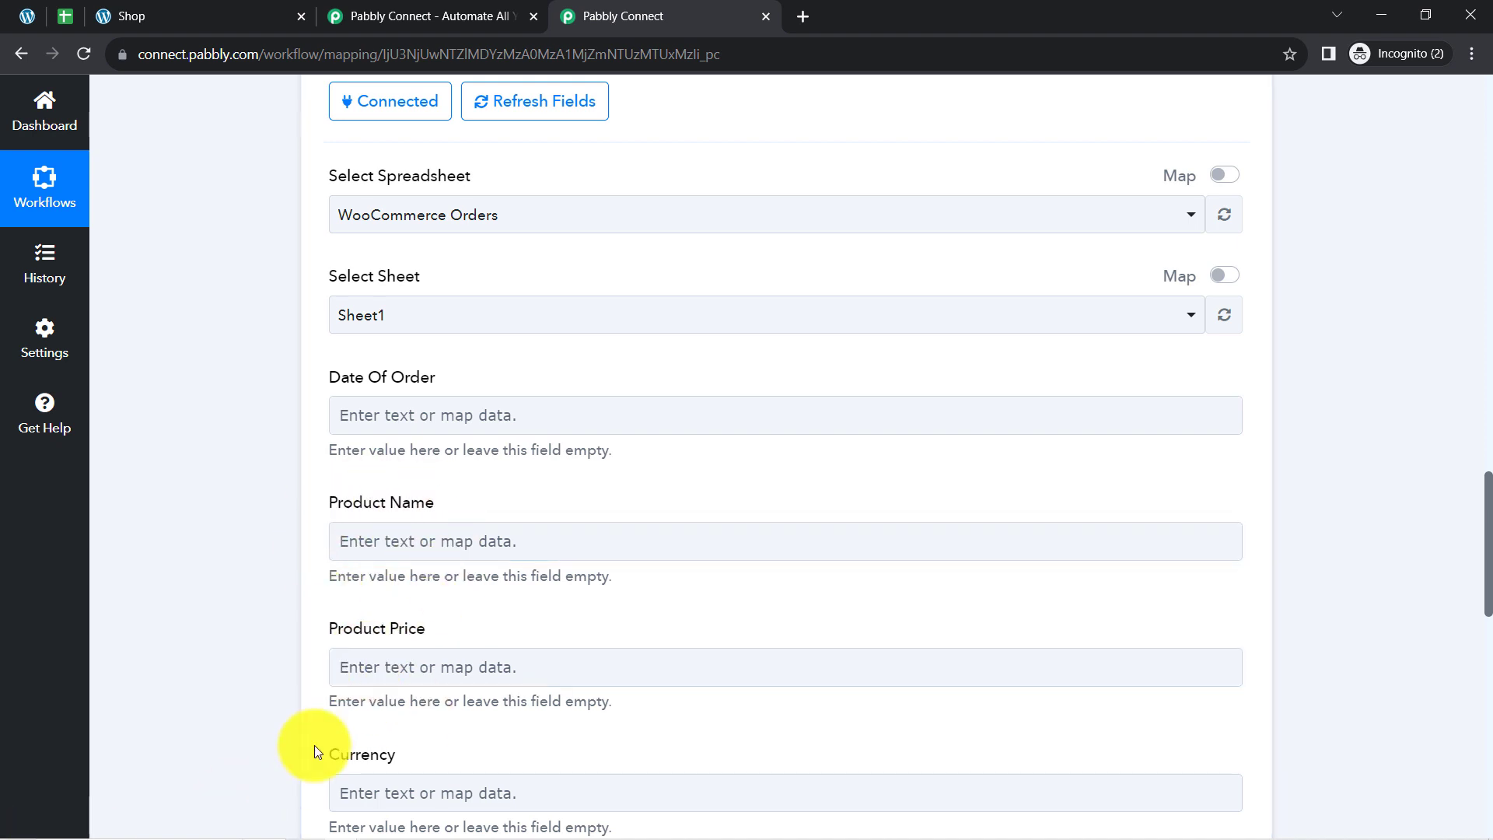
pyautogui.click(385, 414)
pyautogui.click(454, 589)
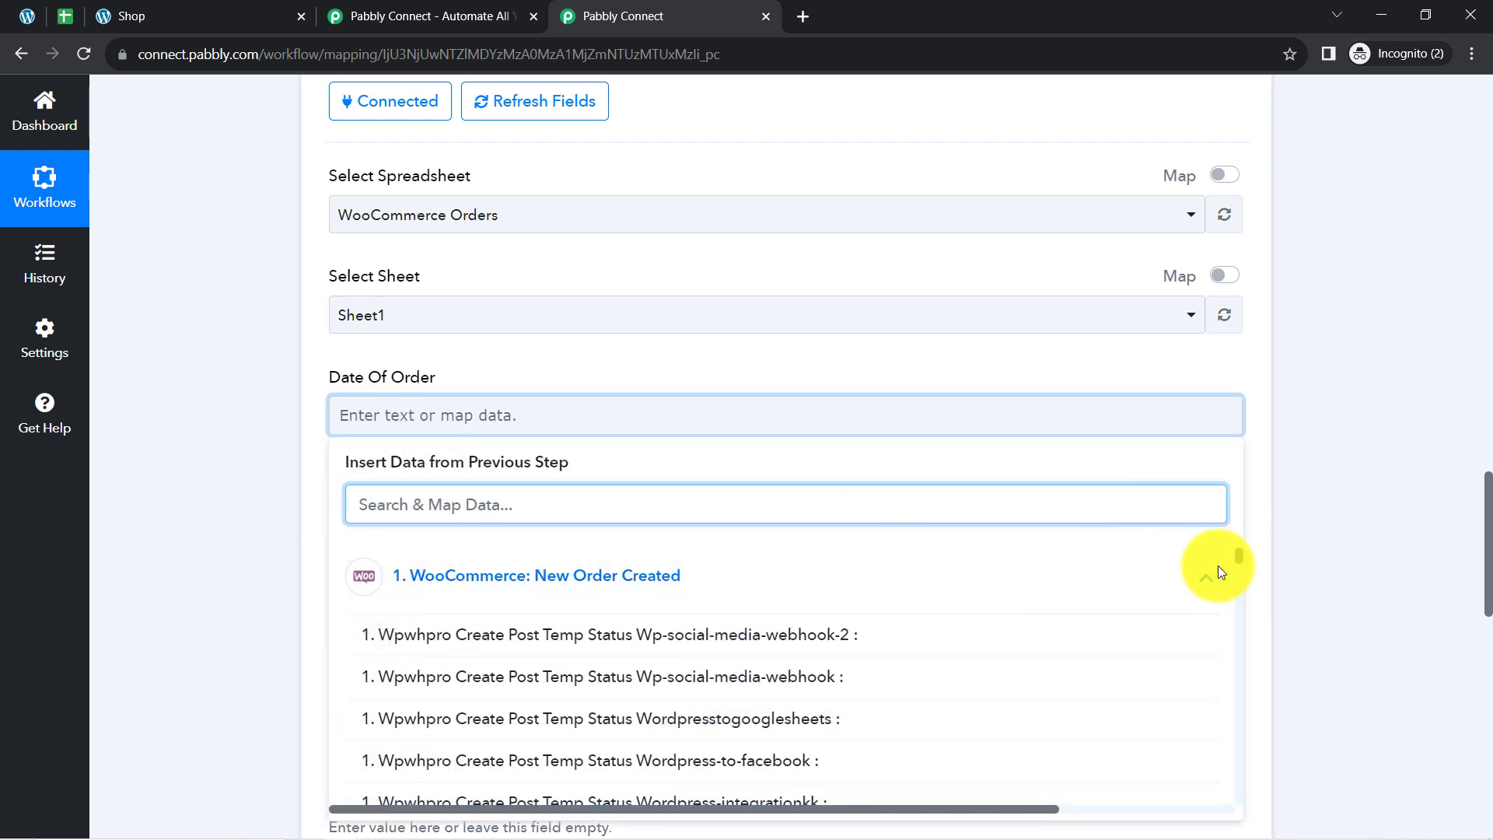
pyautogui.write('date')
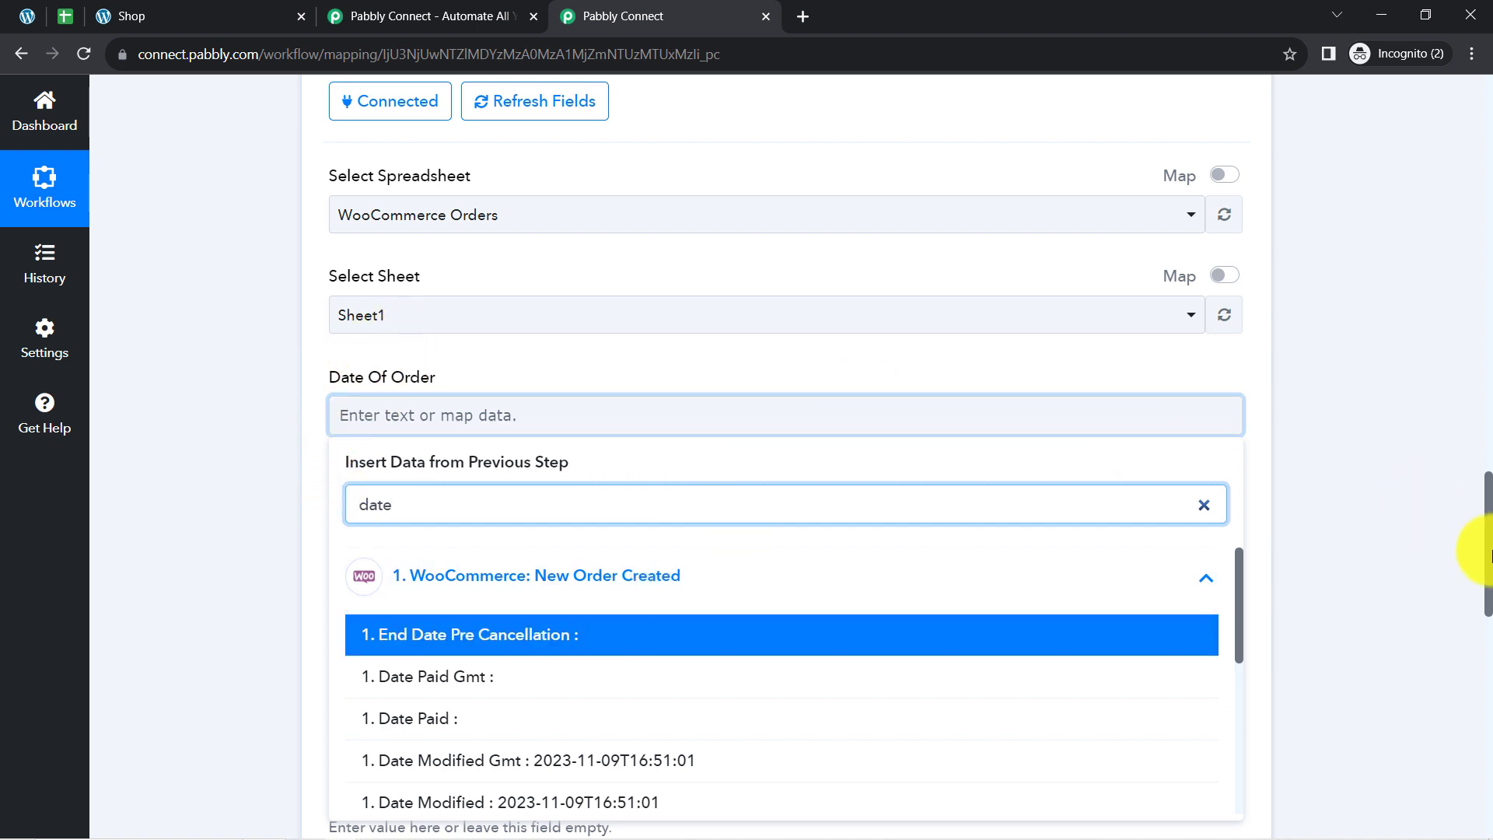
pyautogui.scroll(-1, 1487, 544)
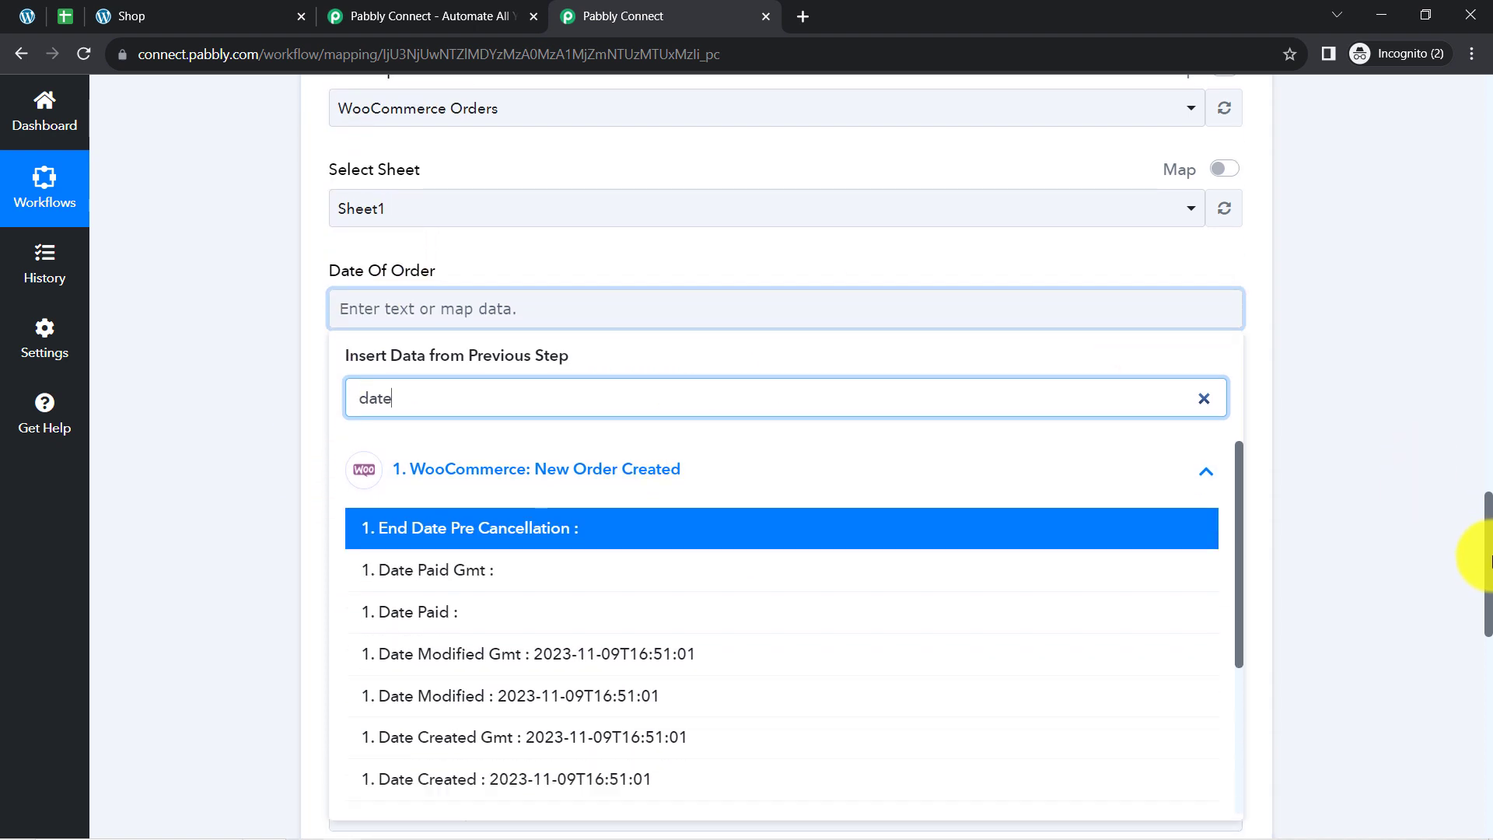
pyautogui.click(486, 778)
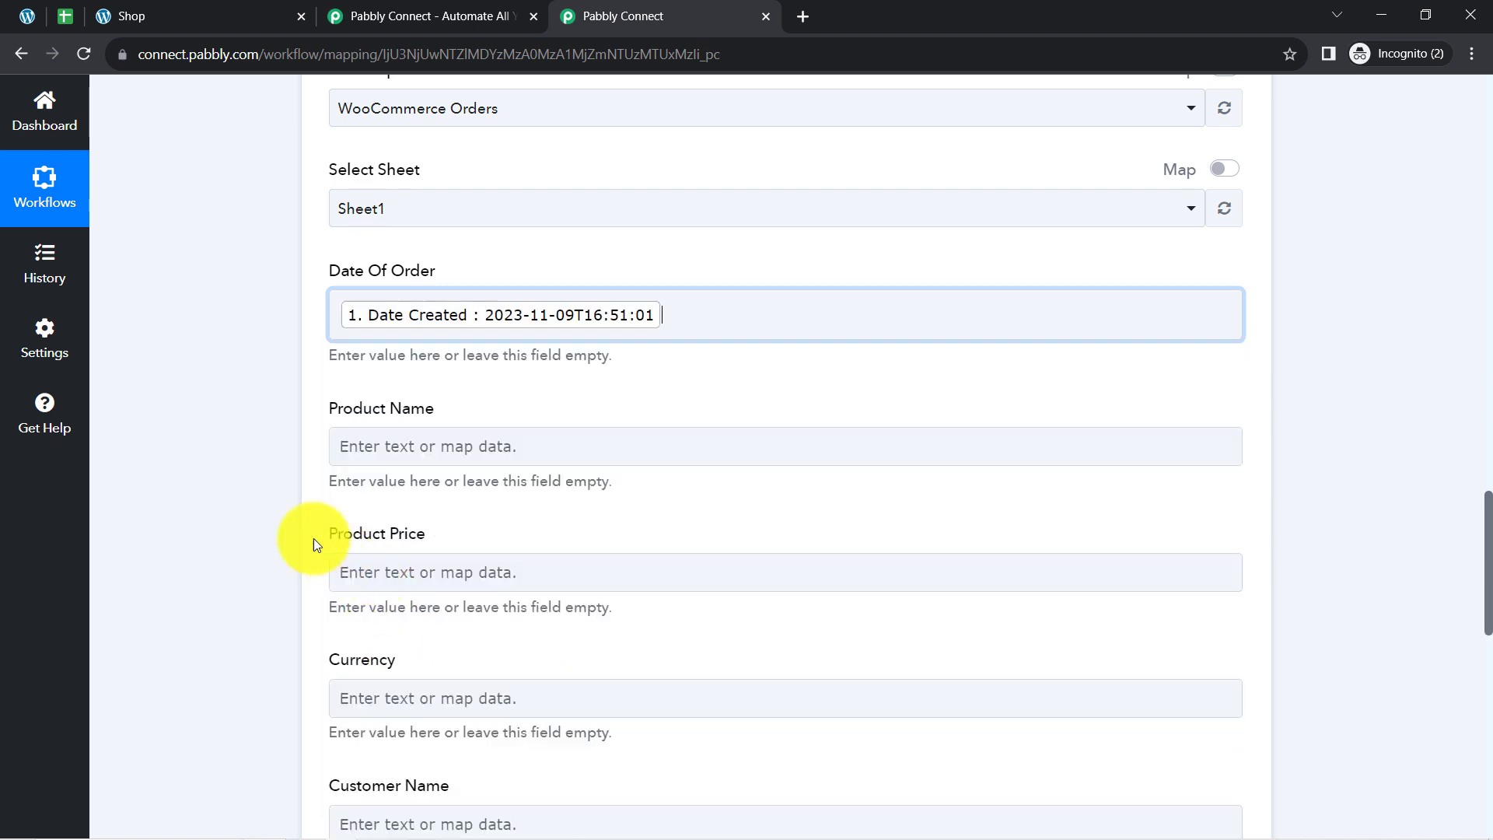
pyautogui.click(276, 498)
# Map the Product Name field to the Line Items 0 Name value from the WooCommerce order.
pyautogui.click(399, 444)
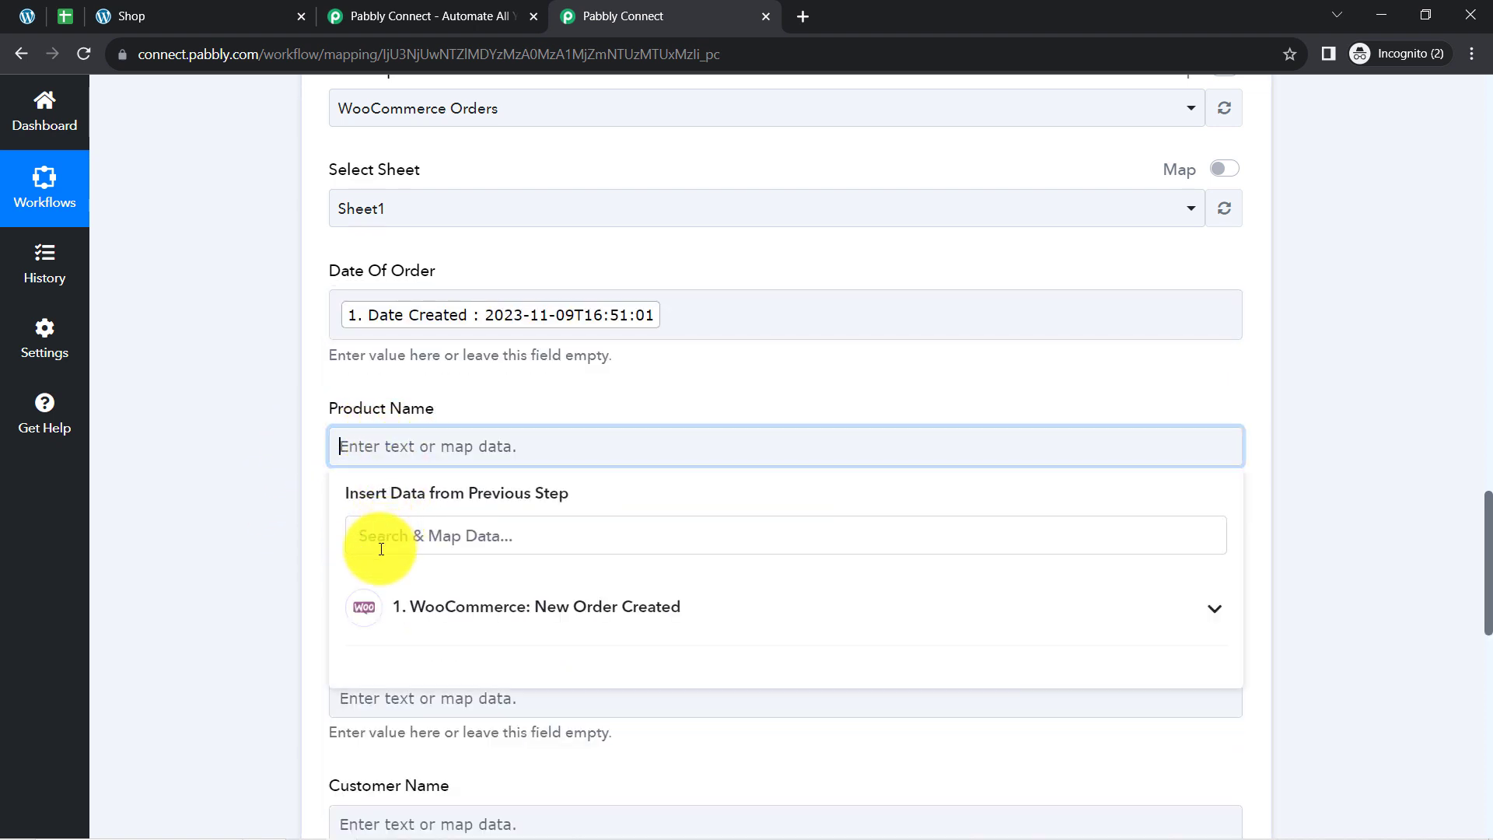
pyautogui.write('whi')
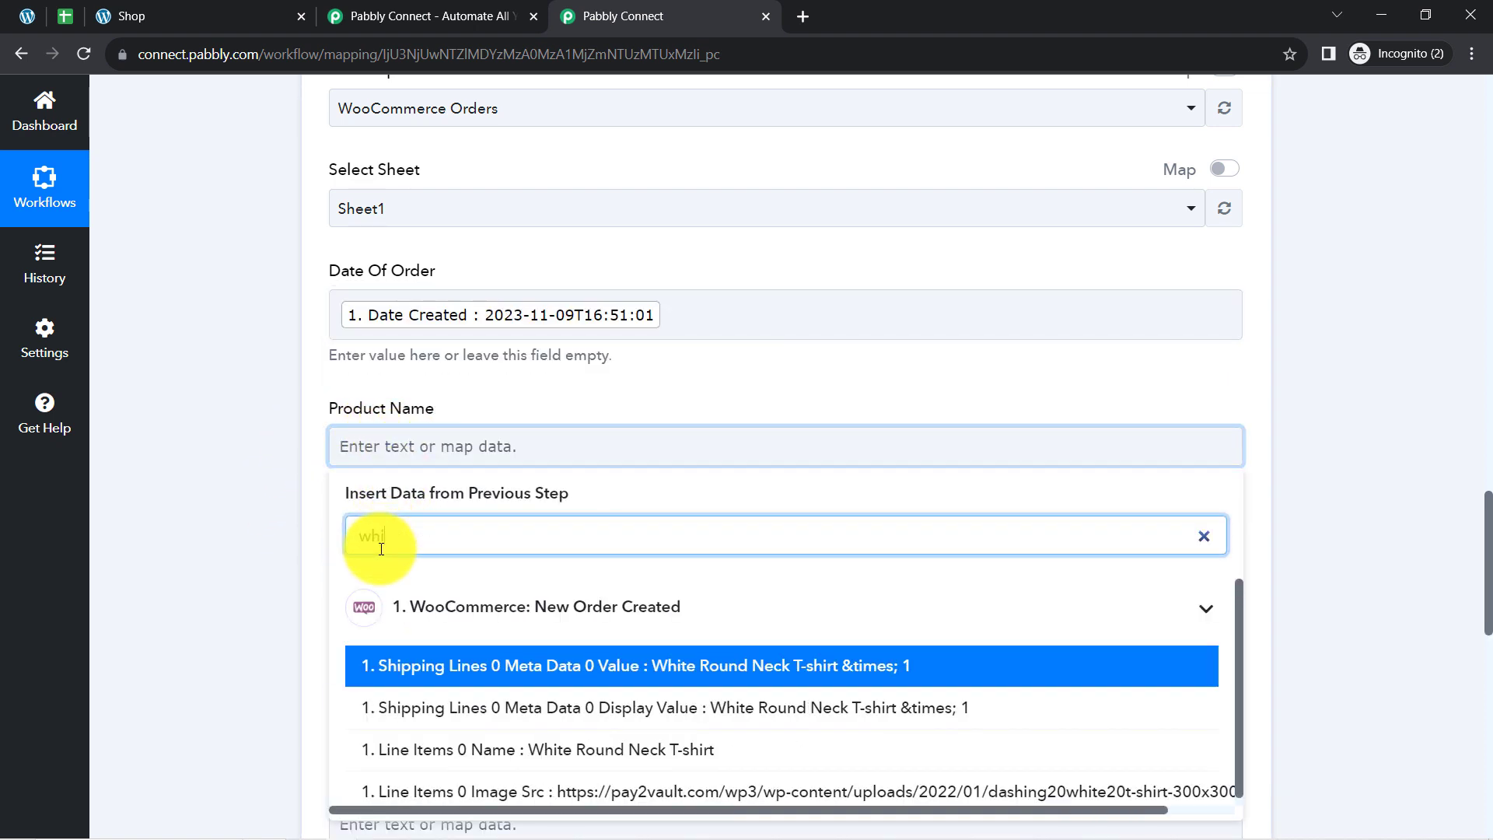
pyautogui.write('t')
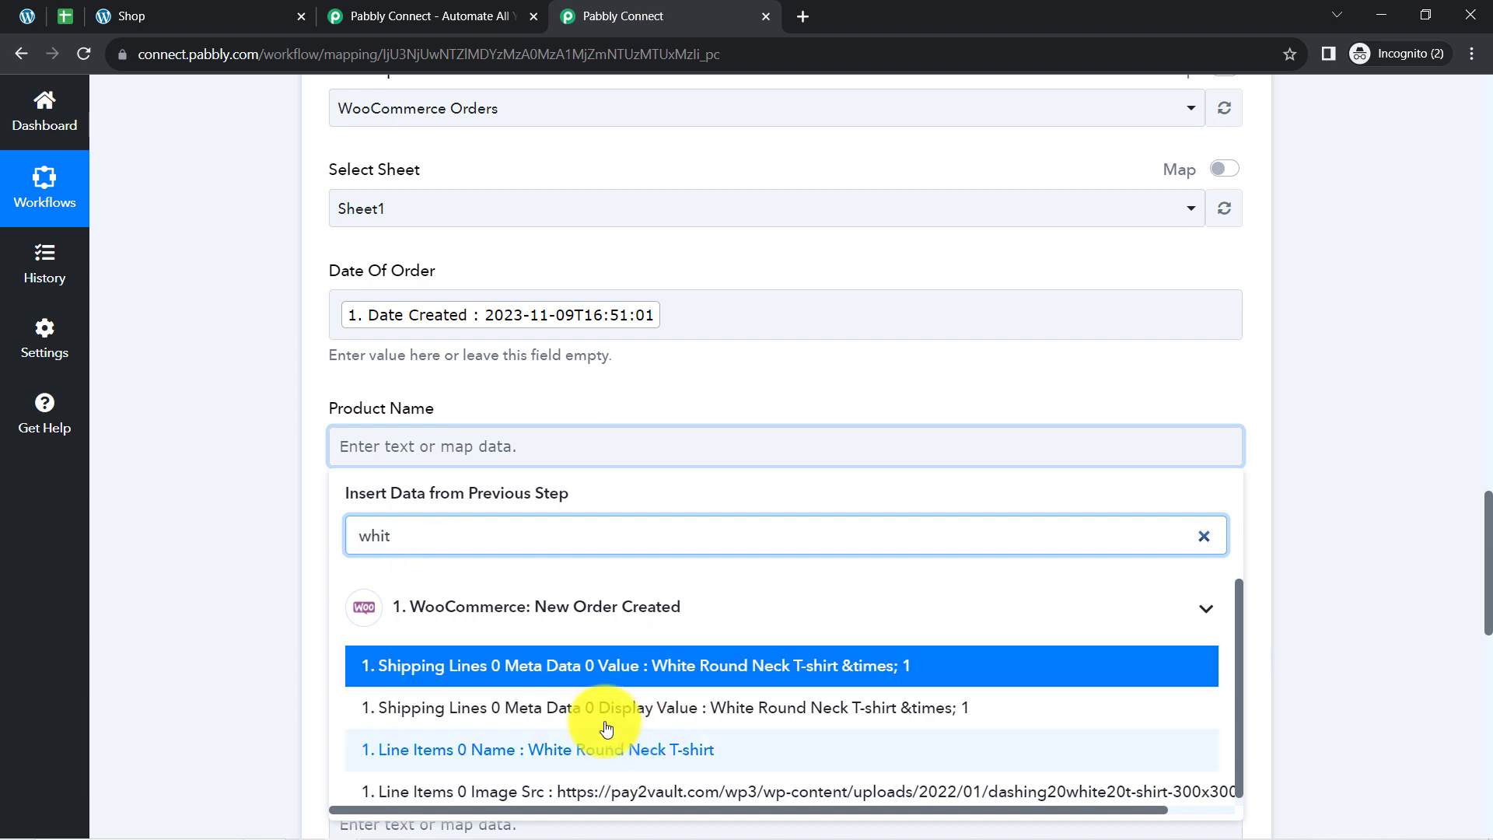
pyautogui.click(649, 748)
pyautogui.click(230, 530)
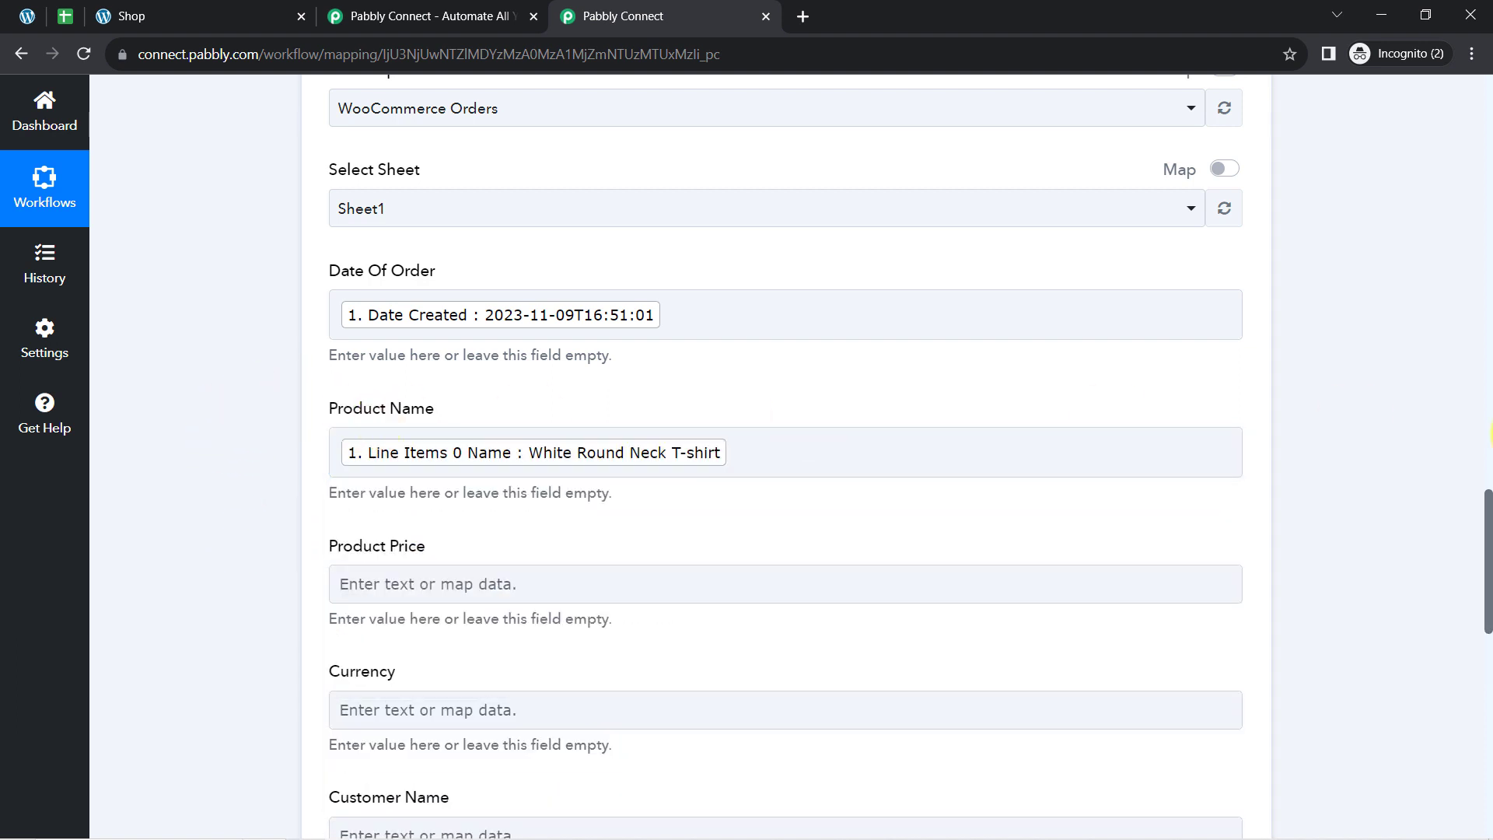
# Map the Product Price field to the WooCommerce order's Total value.
pyautogui.moveTo(1490, 523); pyautogui.dragTo(1486, 585)
pyautogui.click(400, 257)
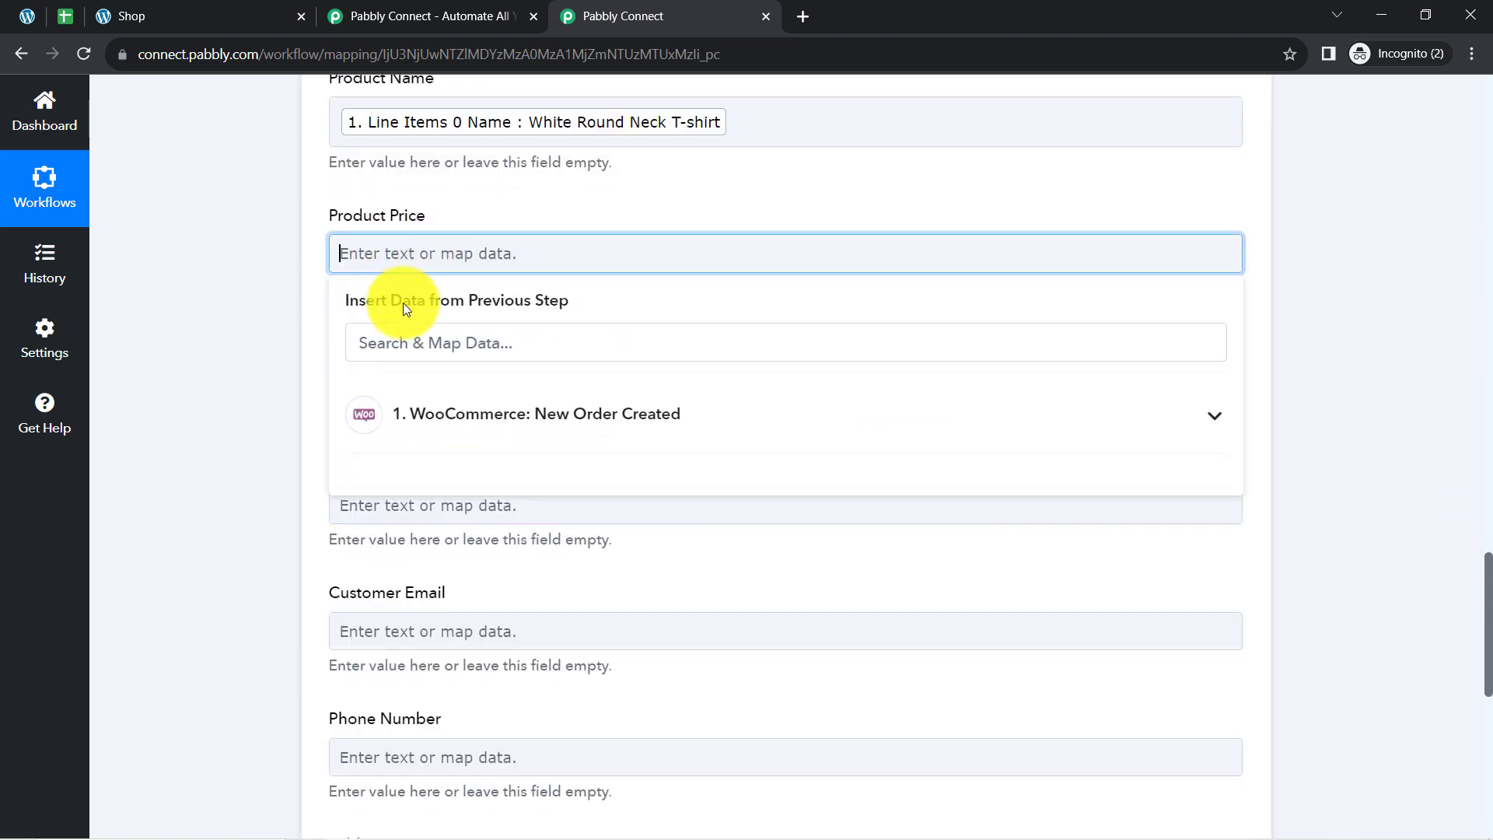
pyautogui.click(370, 350)
pyautogui.write('100')
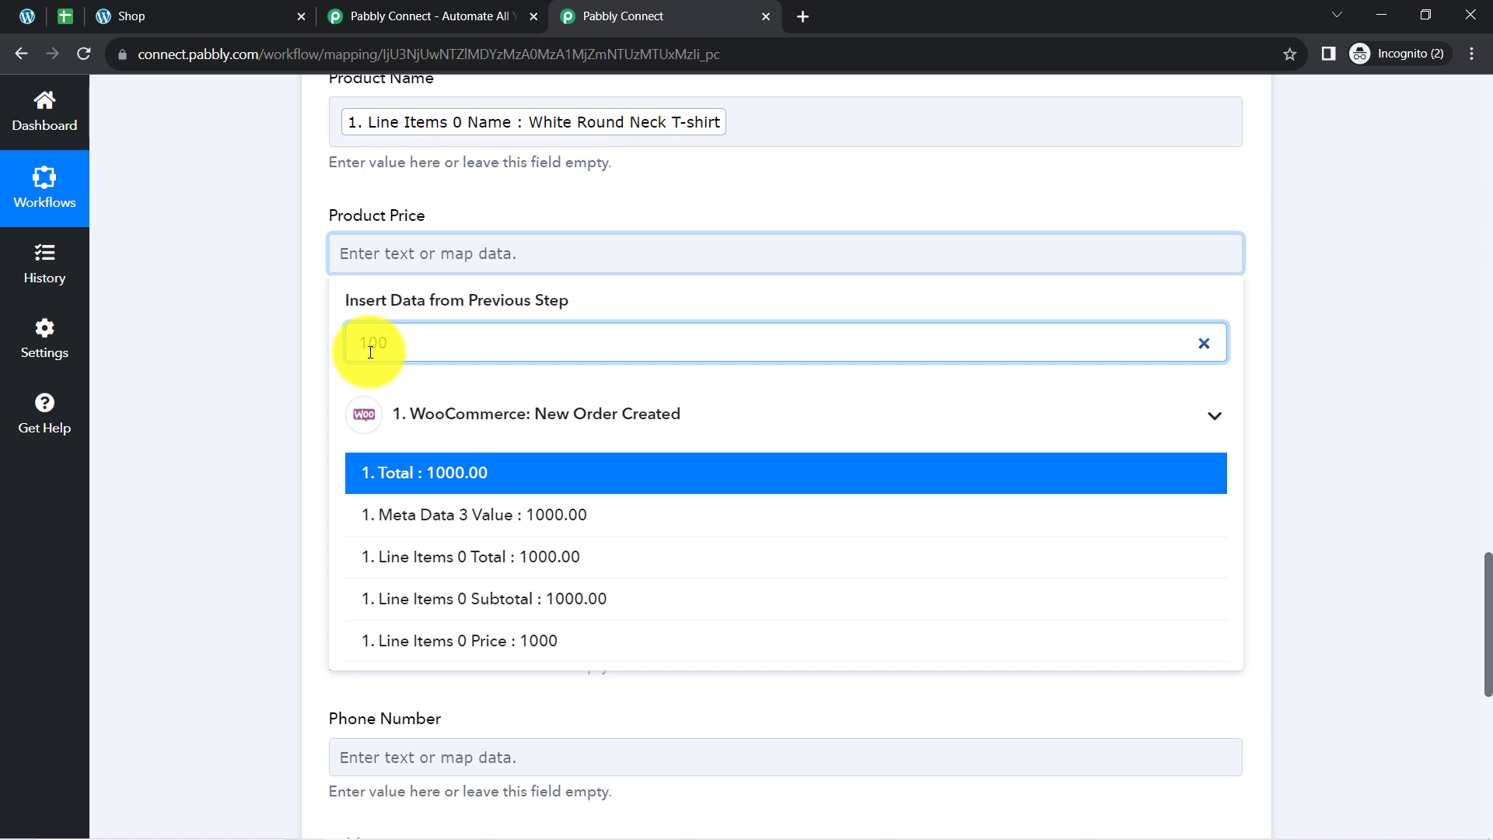
pyautogui.click(441, 473)
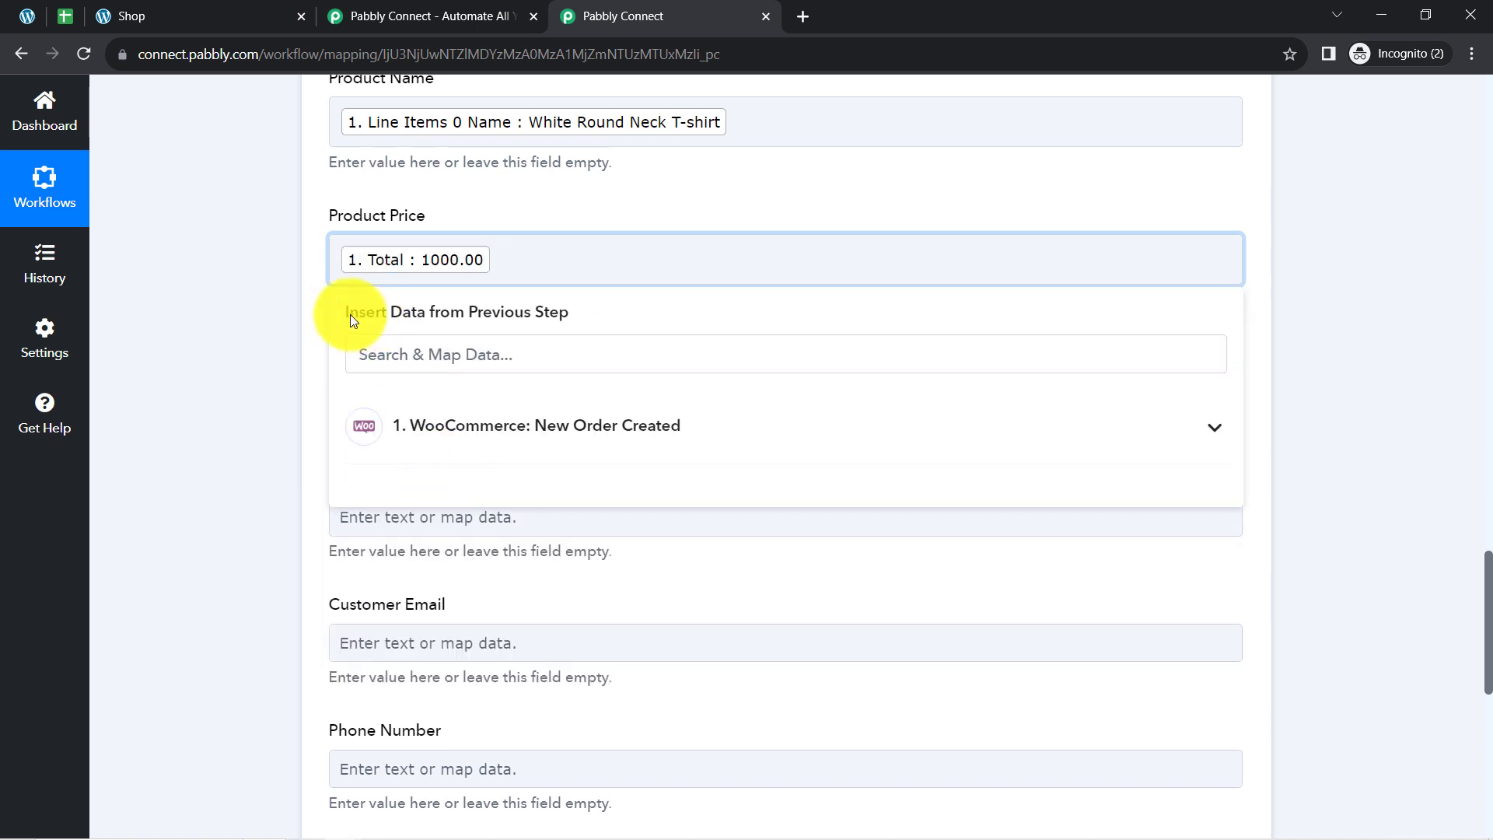
pyautogui.click(291, 319)
# Map the row's Currency field to the Currency value of the WooCommerce order.
pyautogui.click(376, 391)
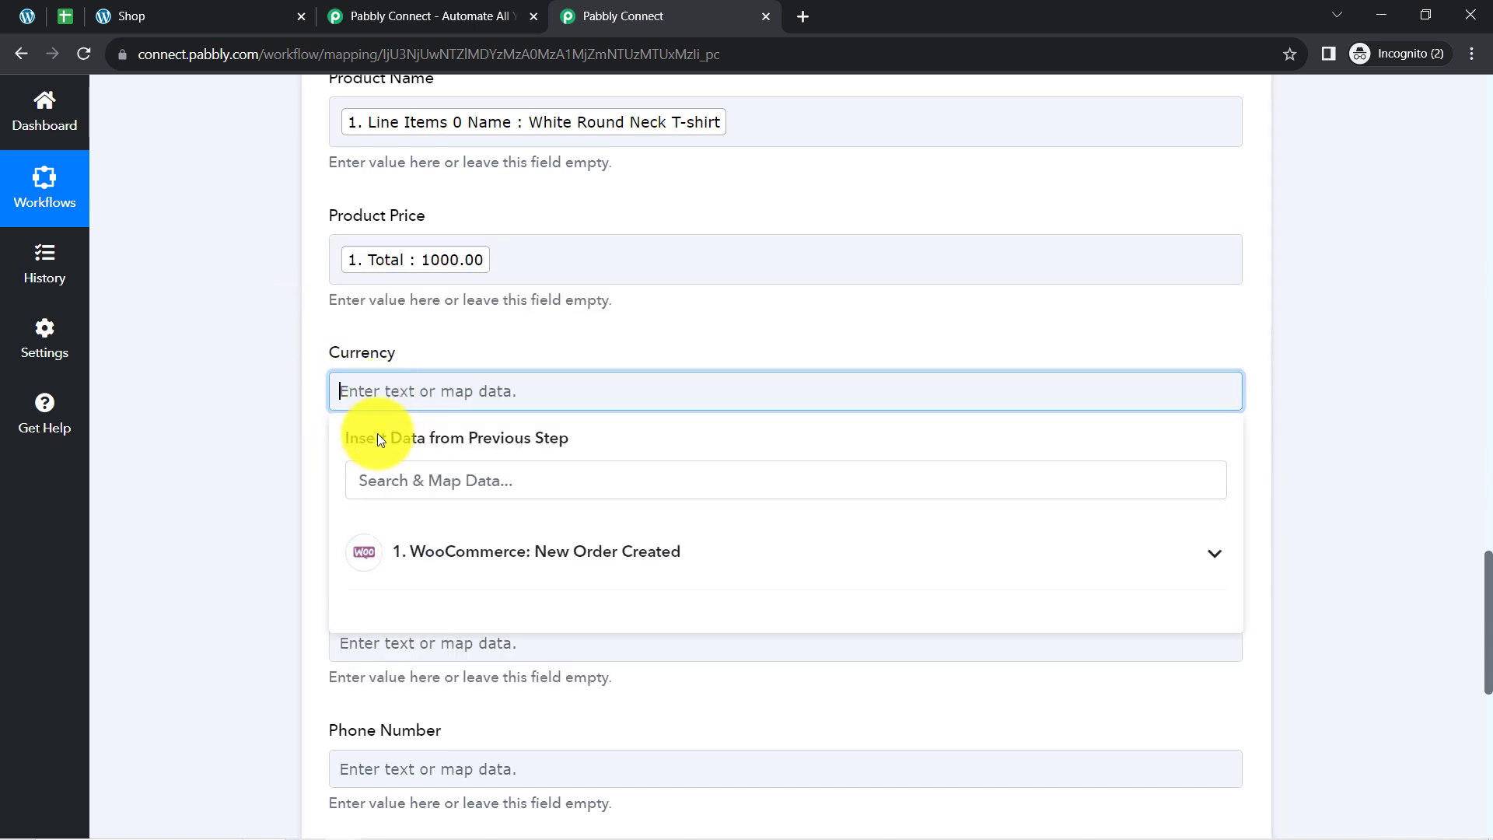
pyautogui.click(378, 481)
pyautogui.write('in')
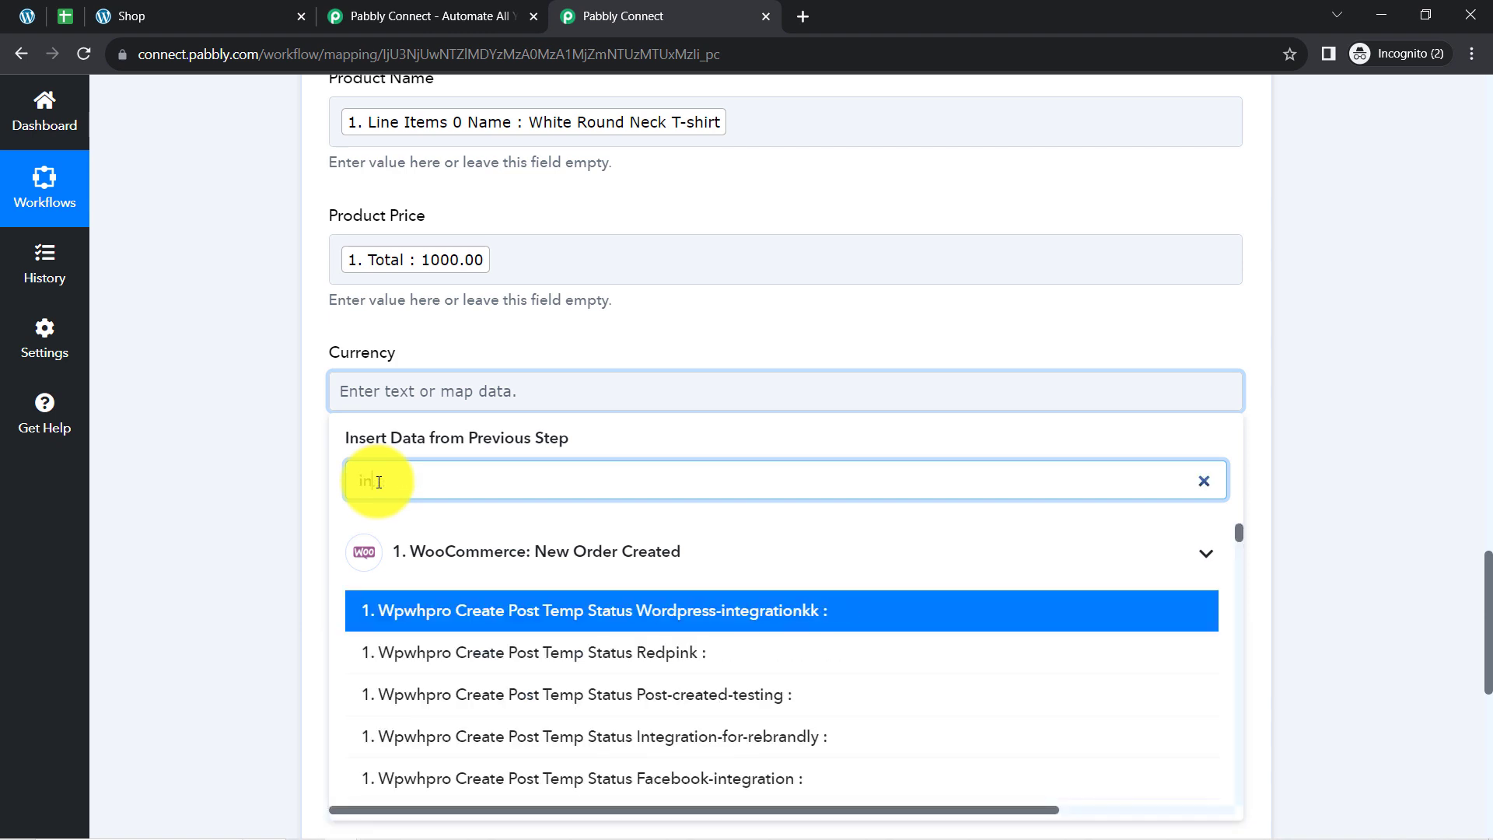
pyautogui.write('r')
pyautogui.click(420, 606)
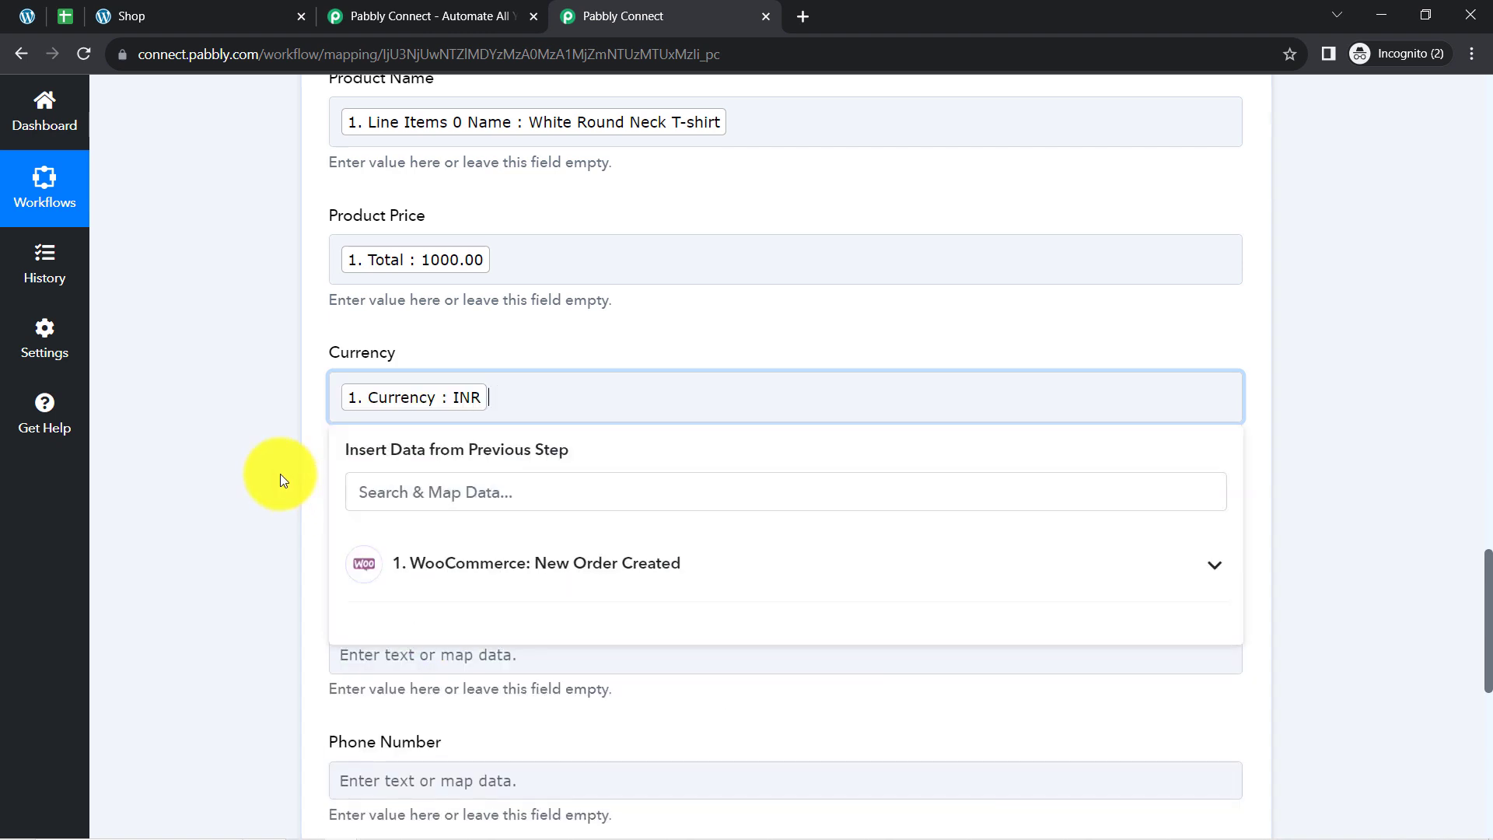
pyautogui.click(280, 474)
pyautogui.scroll(-2, 278, 471)
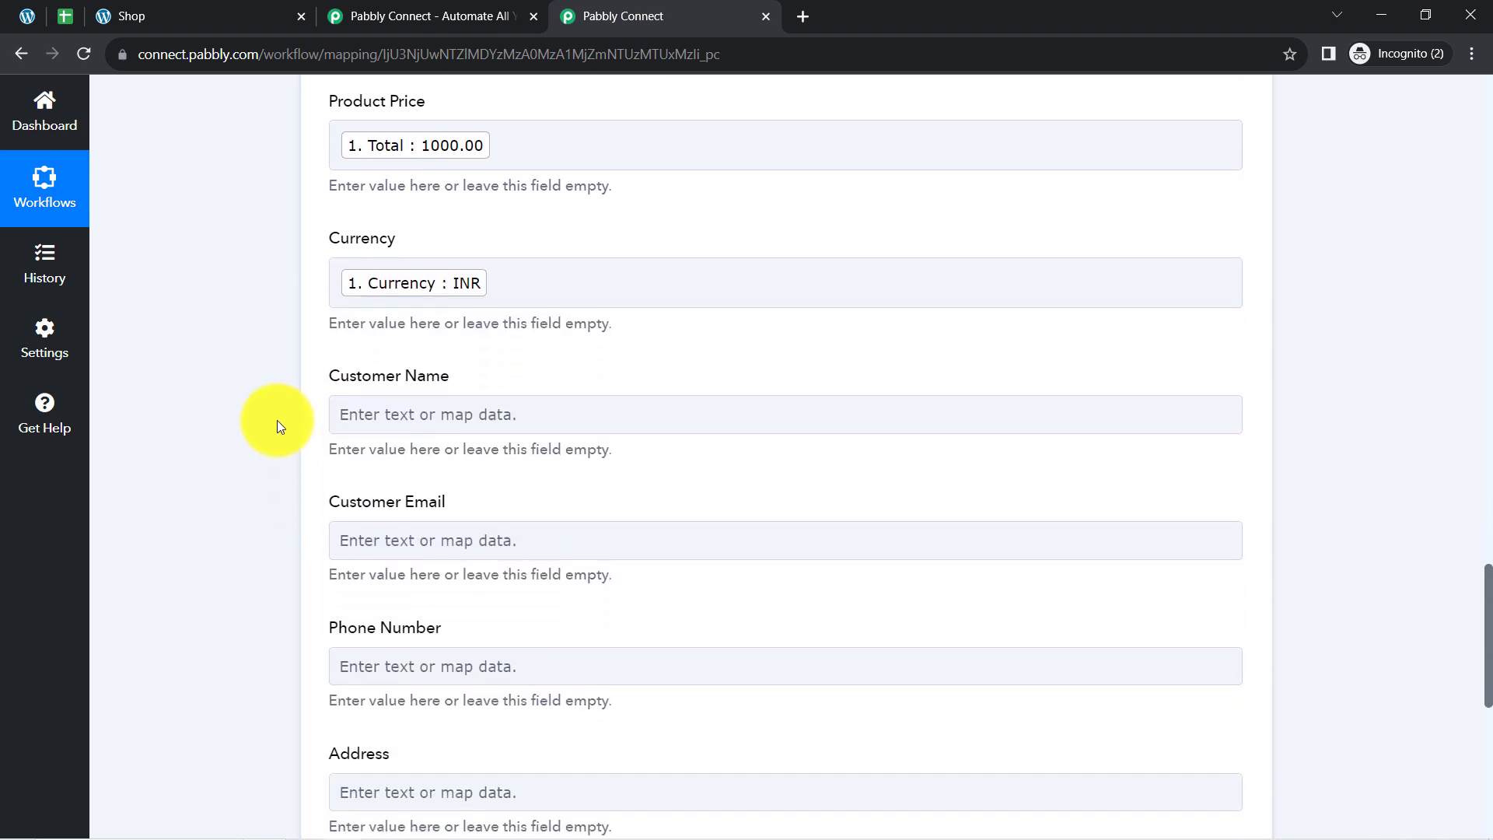
pyautogui.scroll(-1, 277, 420)
pyautogui.click(375, 364)
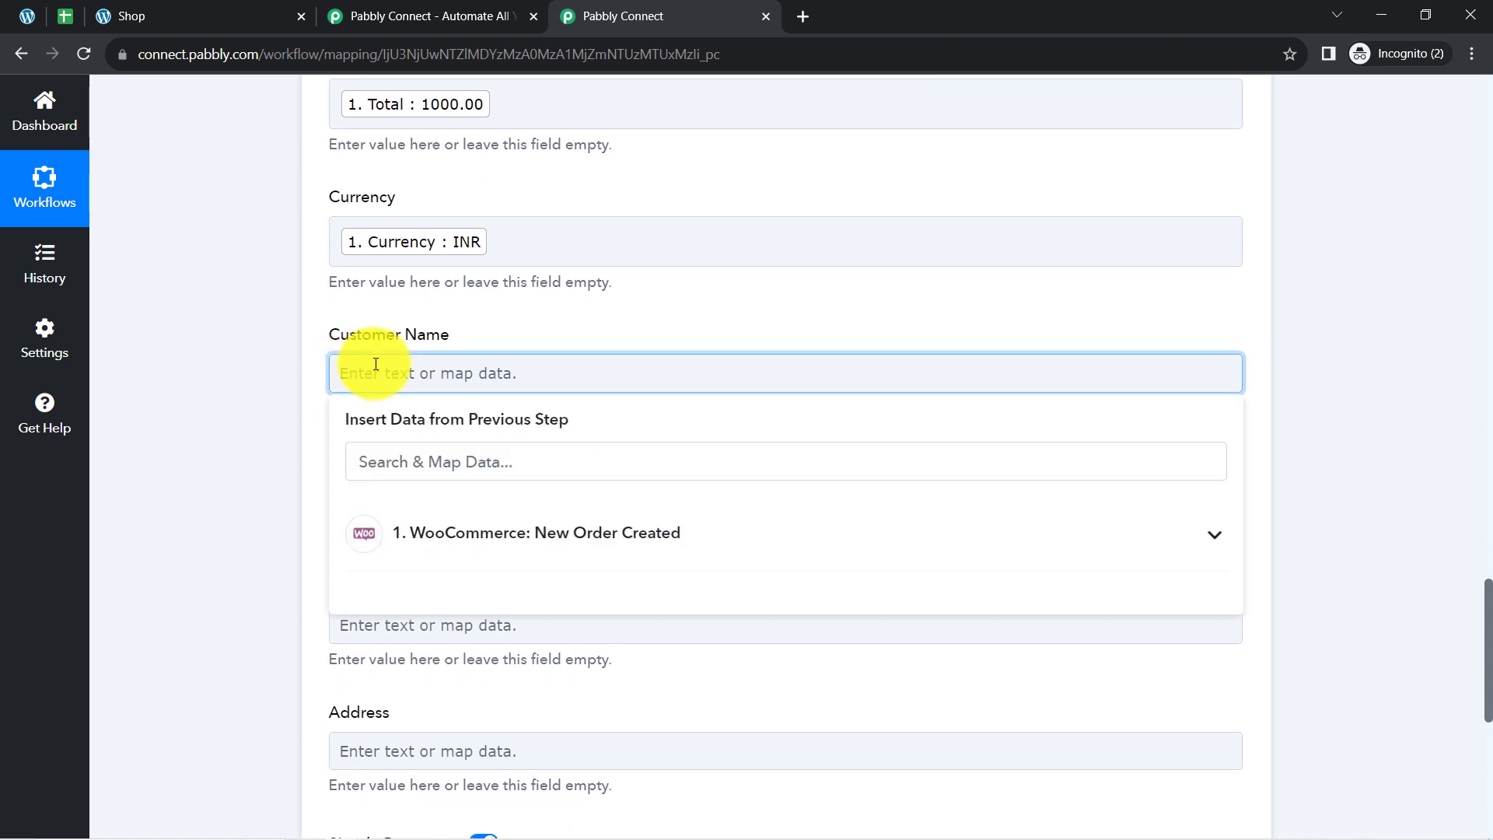
pyautogui.write('cvzfbfxgn')
pyautogui.moveTo(433, 373); pyautogui.dragTo(226, 380)
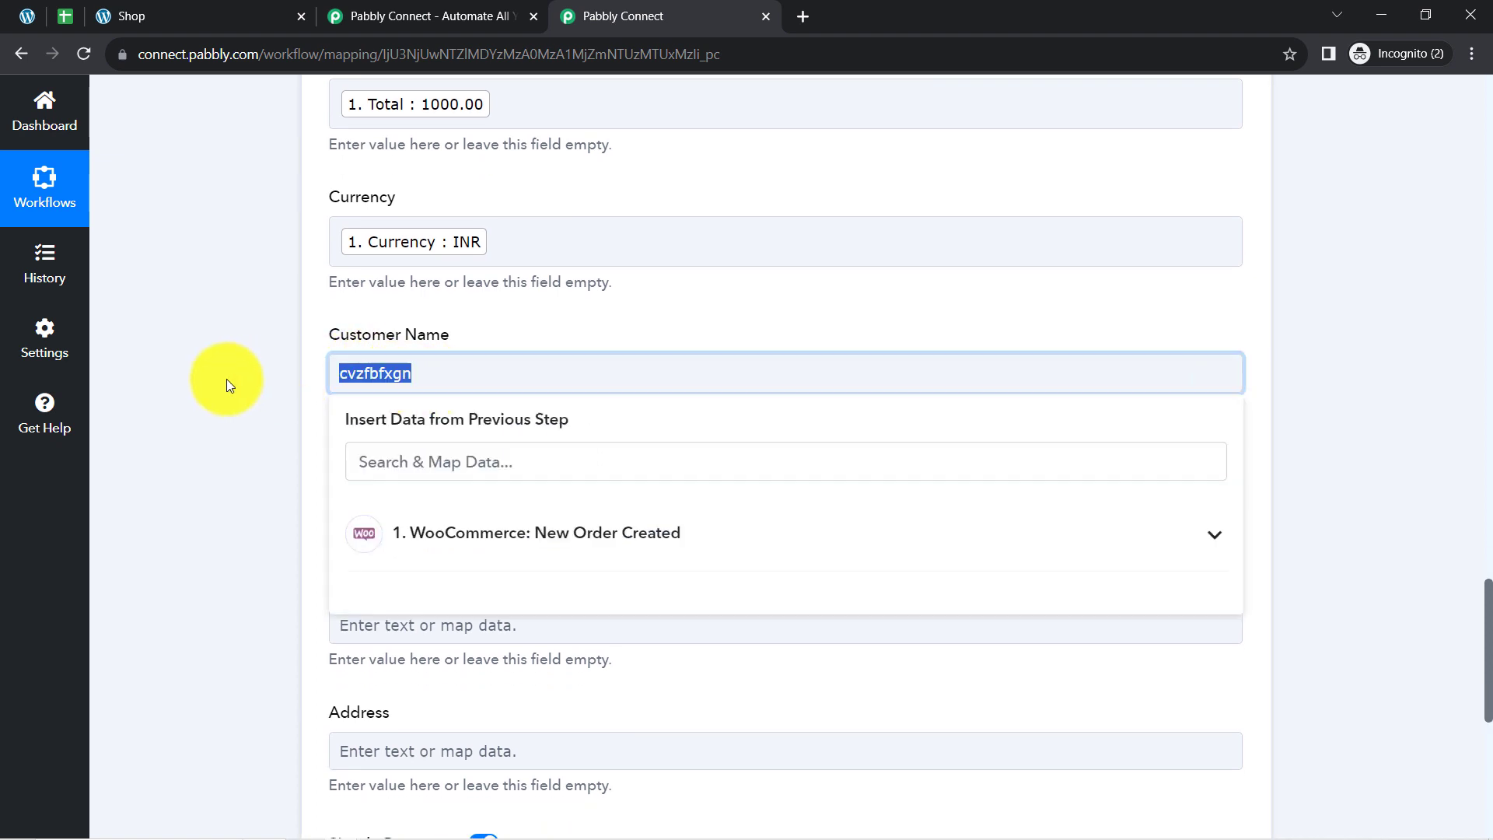
pyautogui.press('BackSpace')
# Map the Customer Name field to the Shipping First Name value from the WooCommerce order.
pyautogui.click(395, 460)
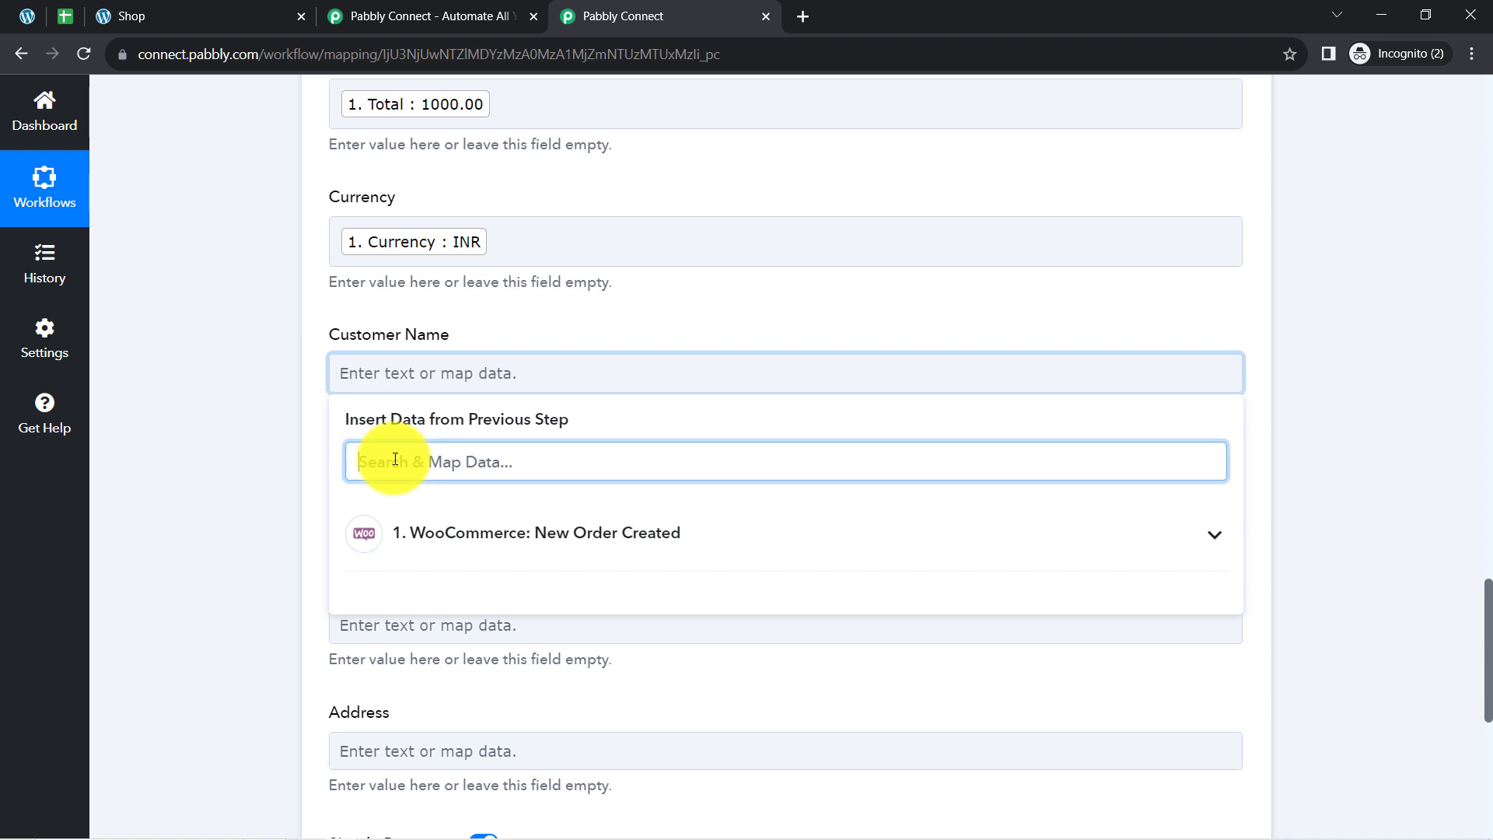
pyautogui.write('test')
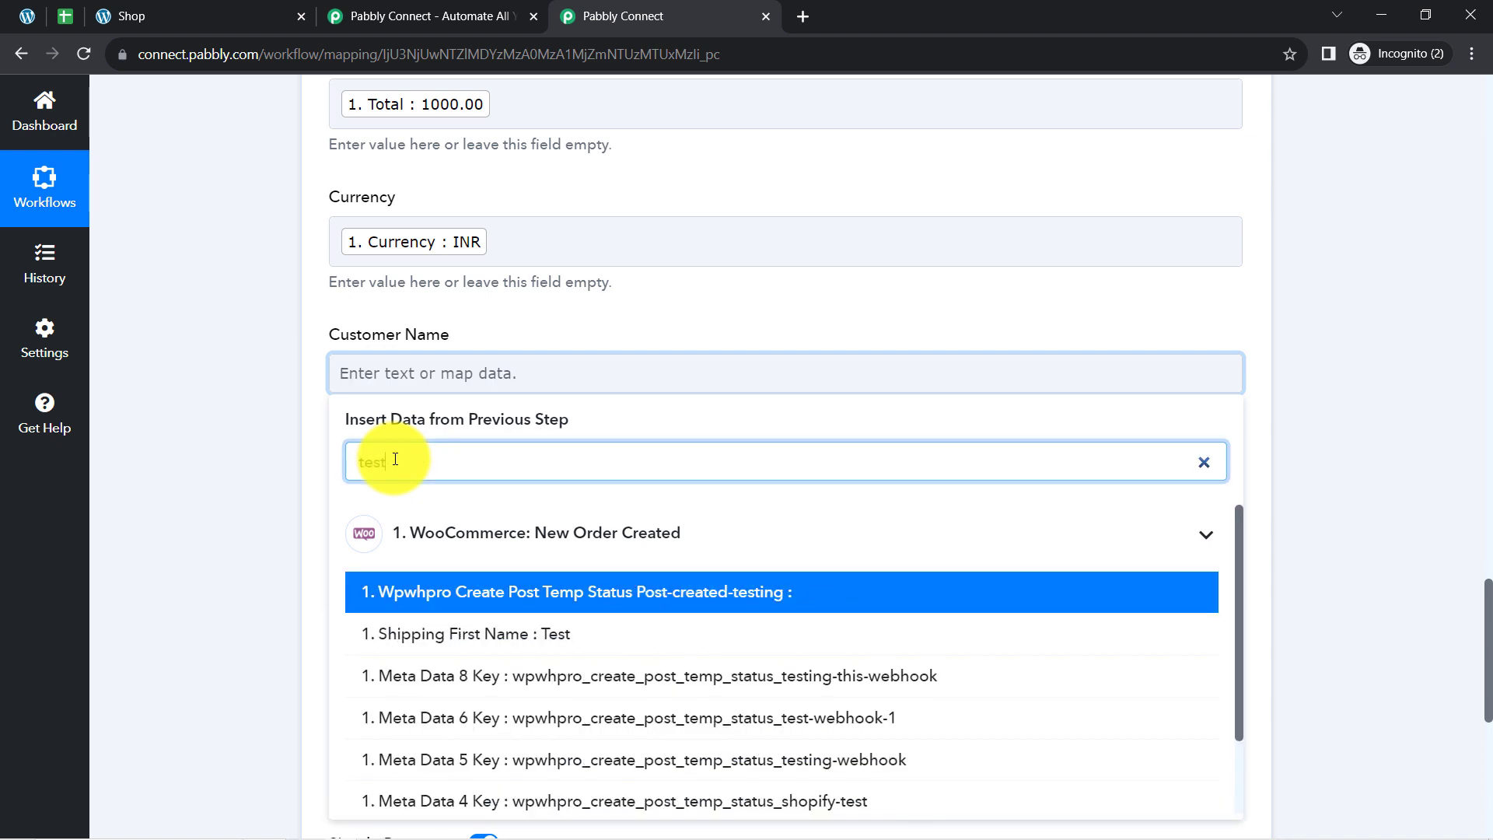
pyautogui.press('BackSpace')
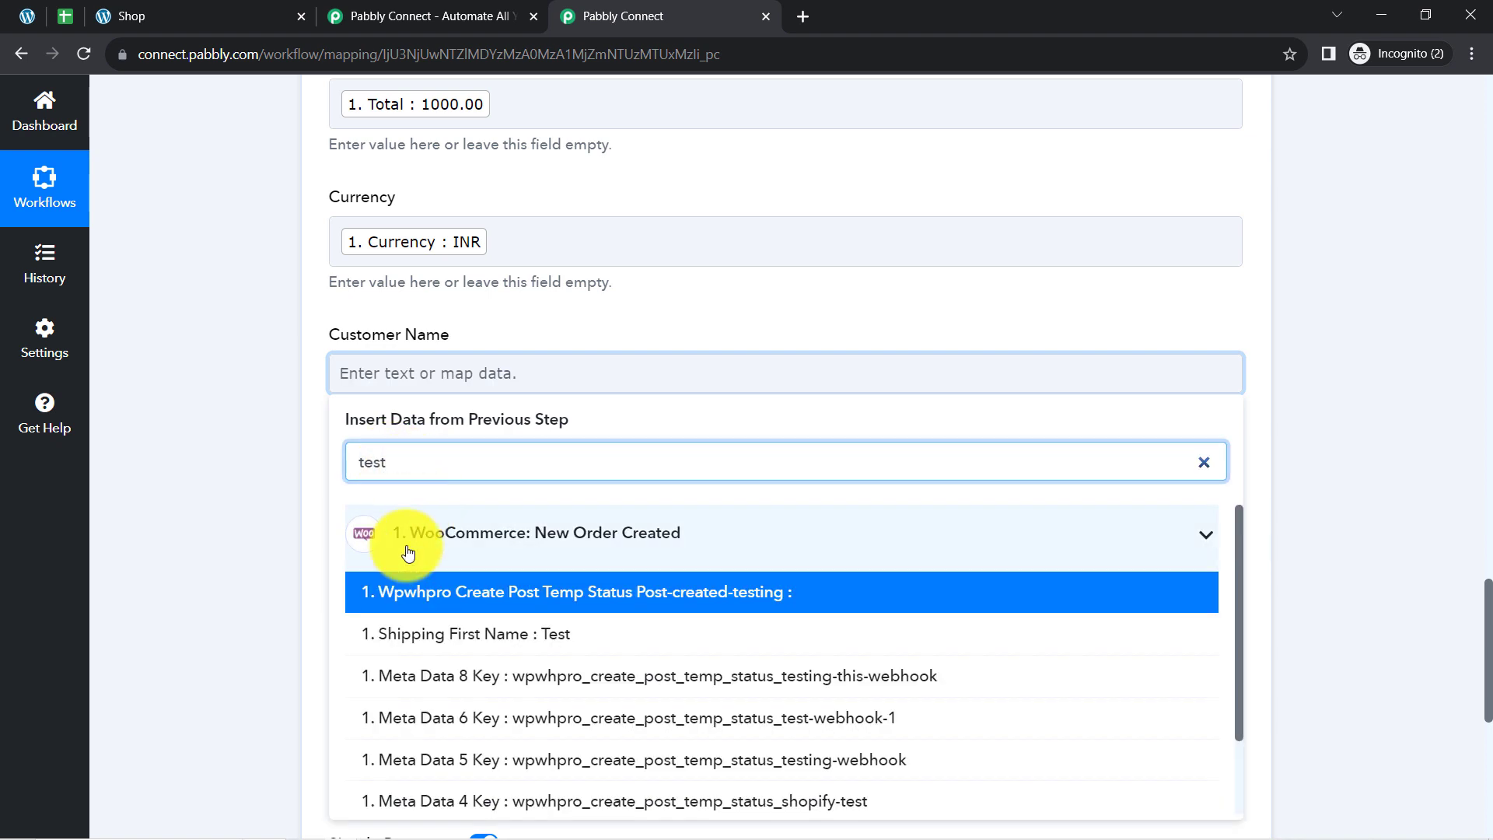
pyautogui.click(476, 540)
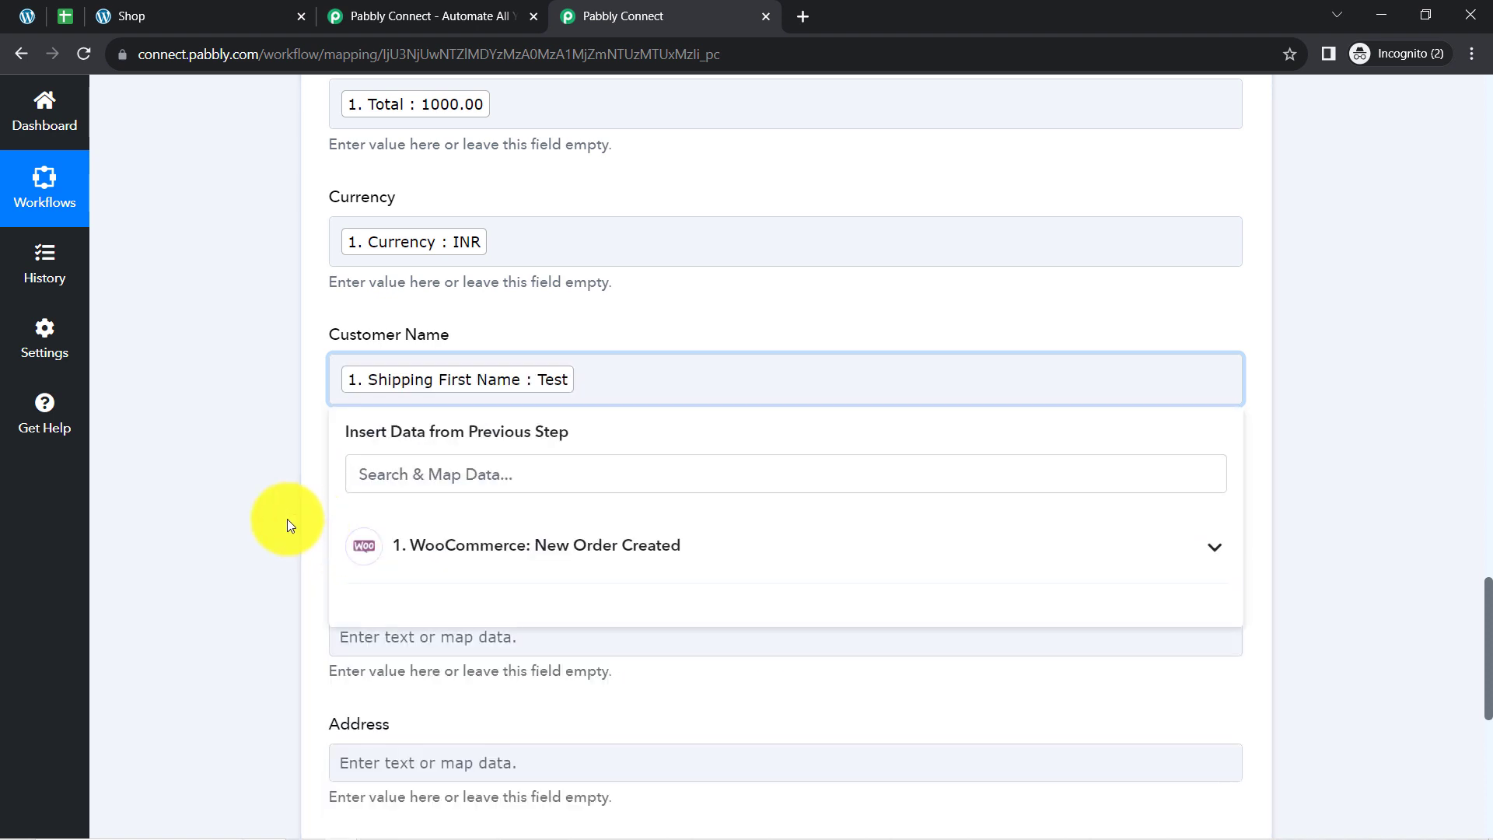
pyautogui.click(287, 519)
# Map the Customer Email field to the WooCommerce order's Billing Email value.
pyautogui.scroll(-1, 287, 519)
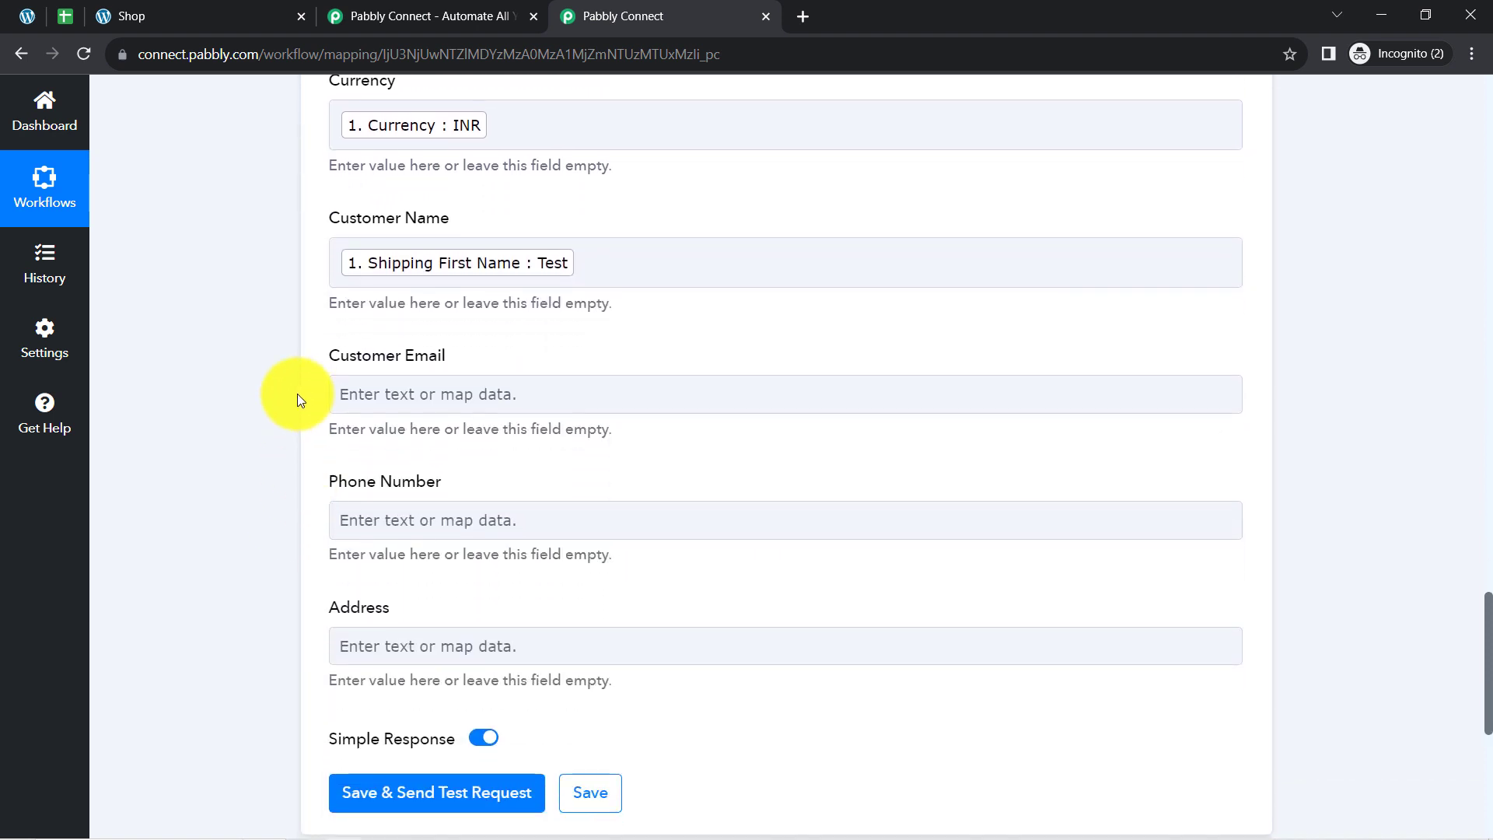
pyautogui.click(375, 394)
pyautogui.click(369, 483)
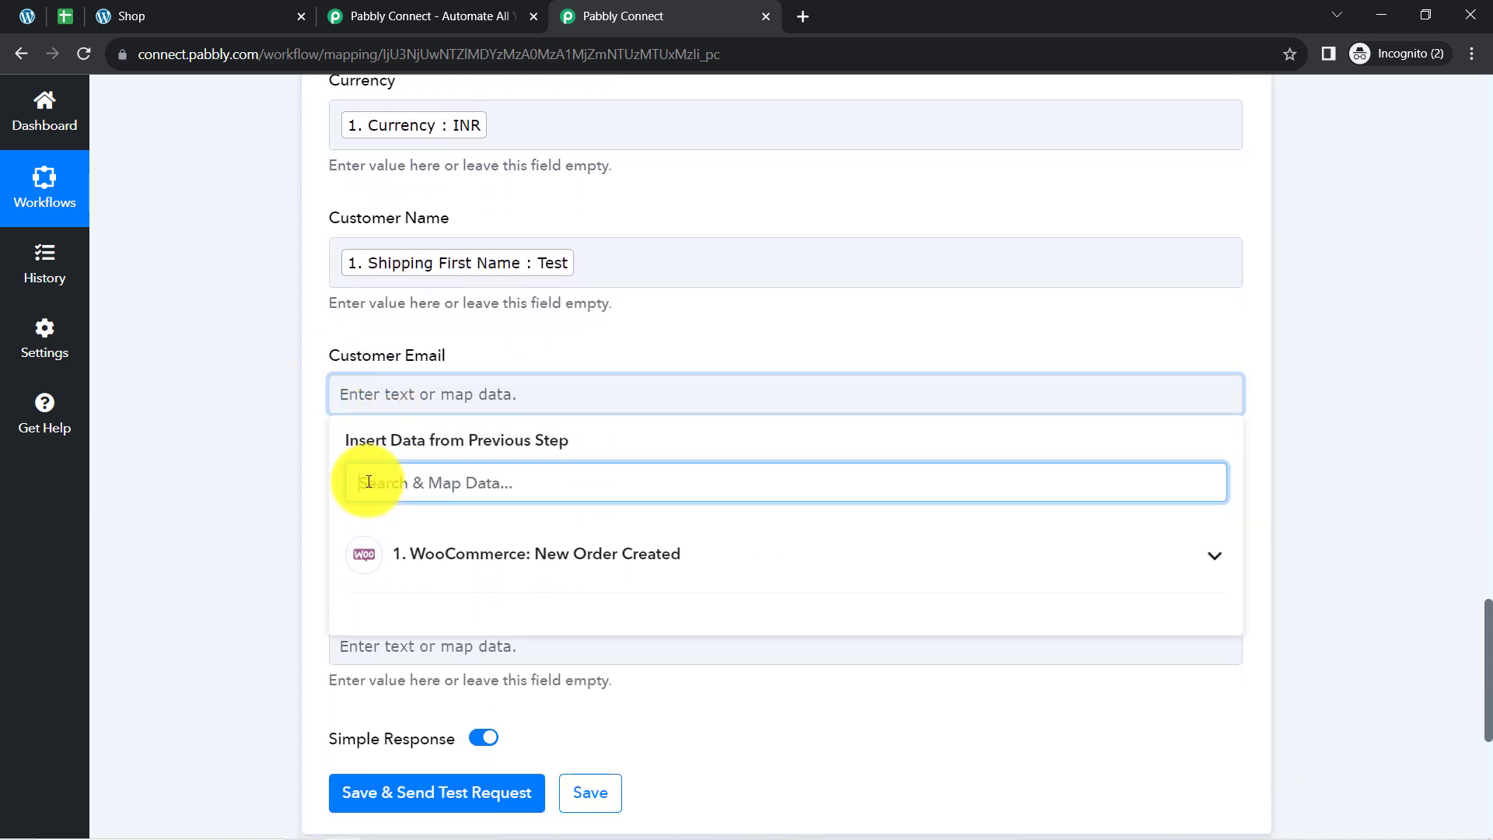
pyautogui.write('@')
pyautogui.click(402, 589)
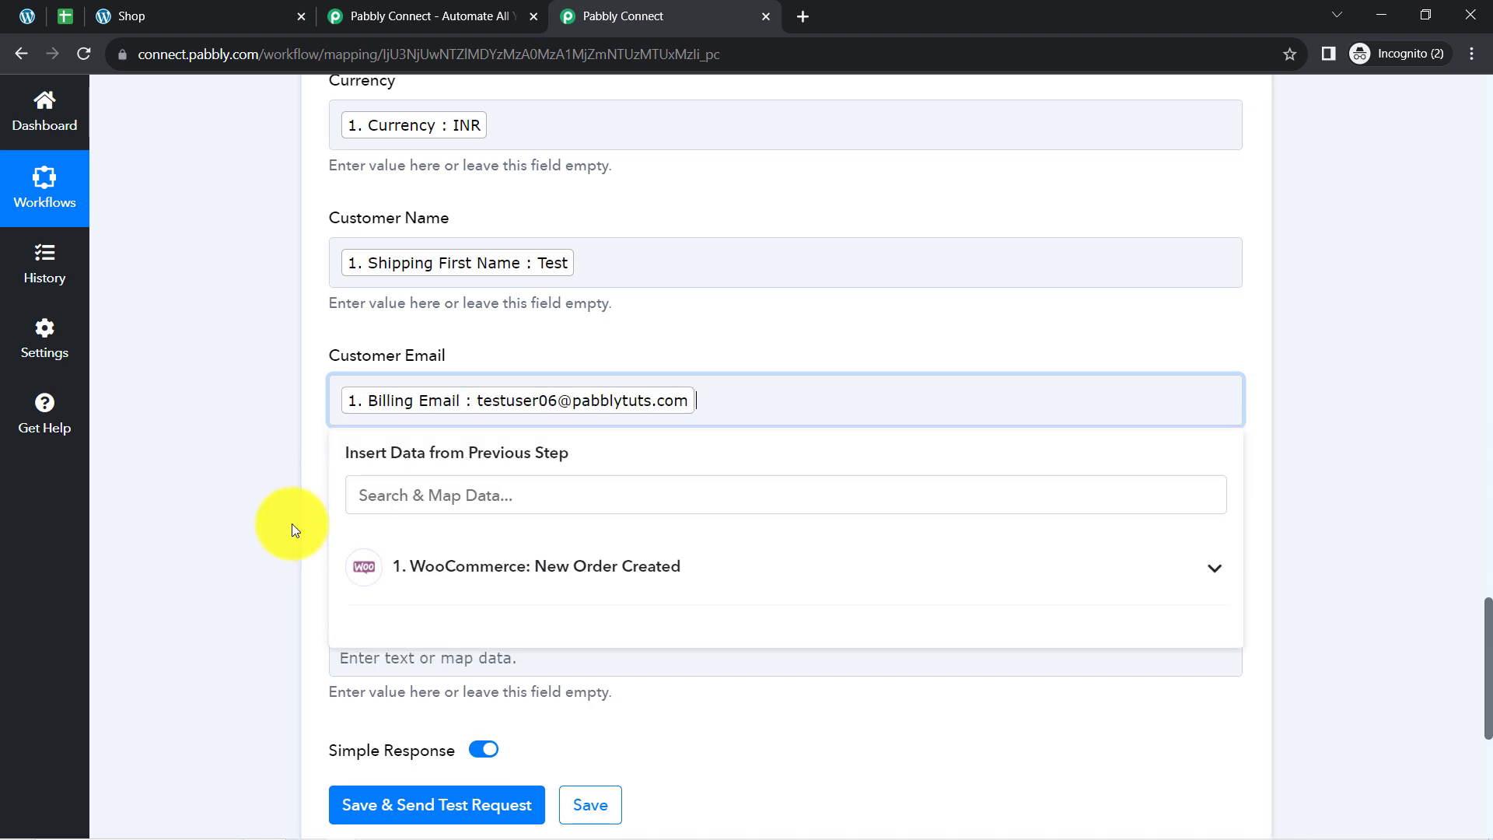
pyautogui.click(292, 525)
# Map the Phone Number field to the WooCommerce order's Billing Phone value.
pyautogui.scroll(-1, 292, 525)
pyautogui.click(391, 412)
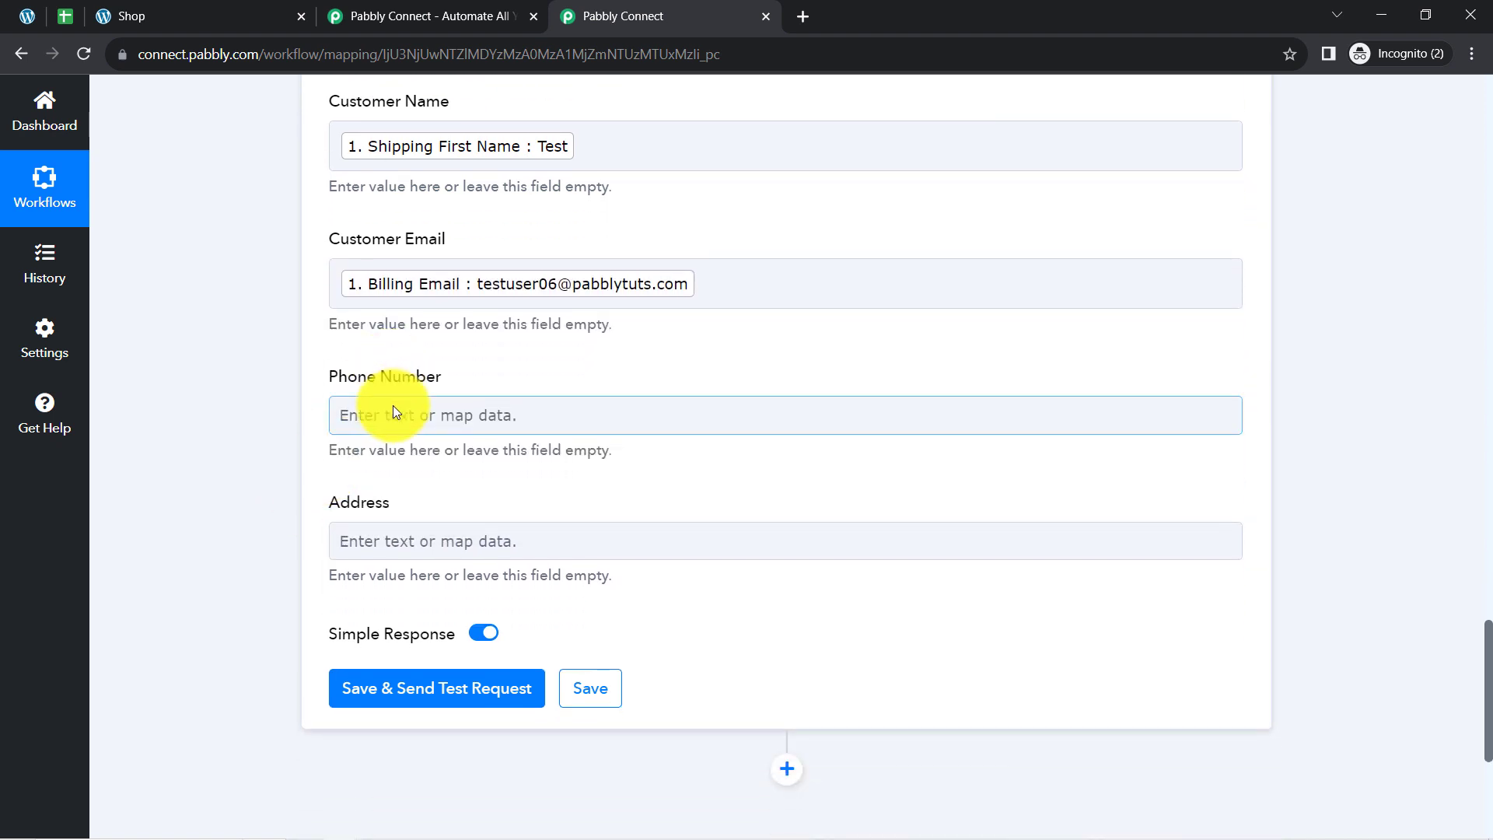
pyautogui.click(400, 501)
pyautogui.scroll(8, 399, 501)
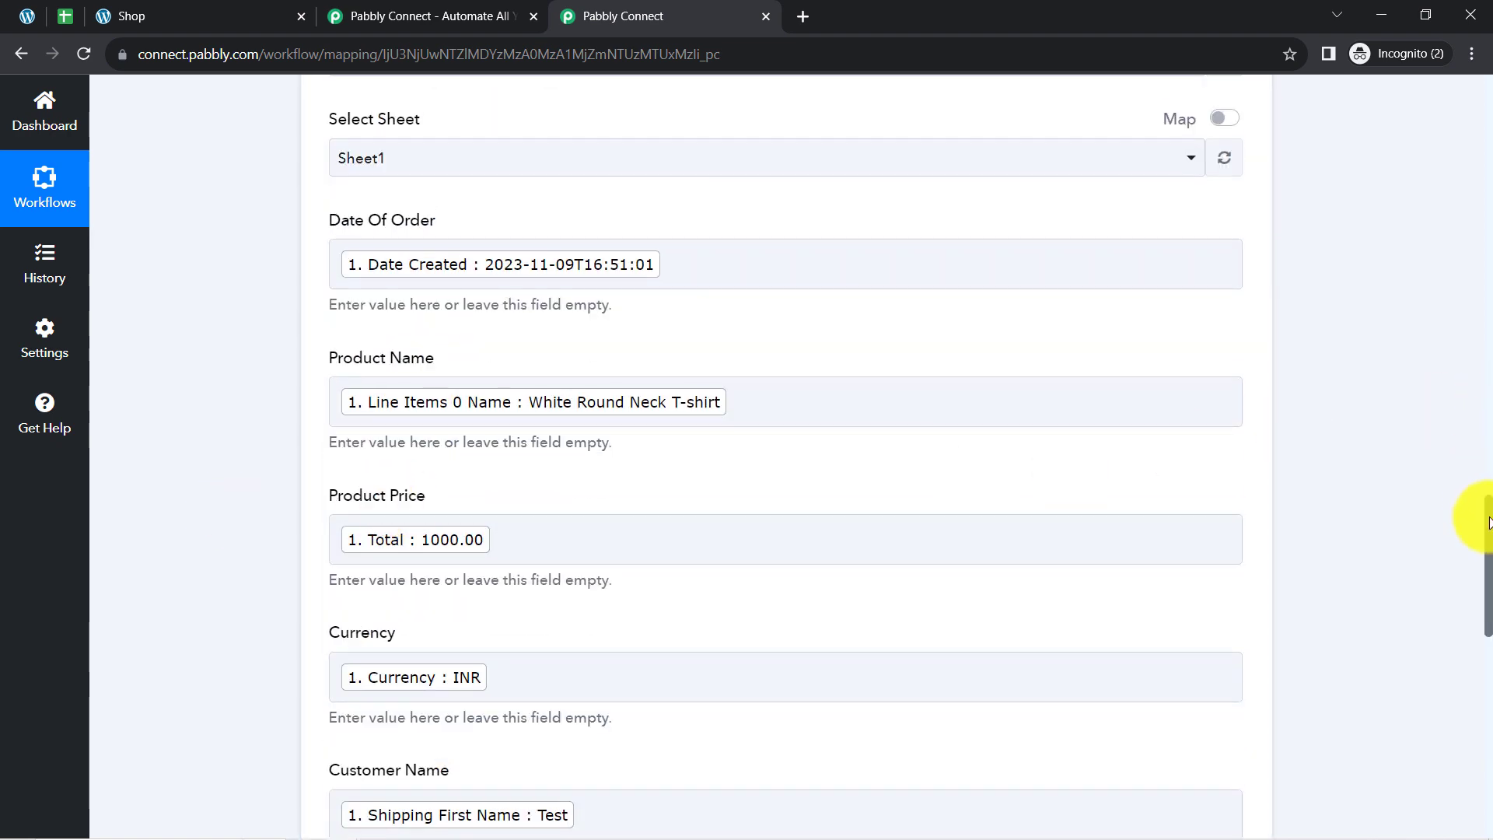
pyautogui.scroll(-8, 1470, 591)
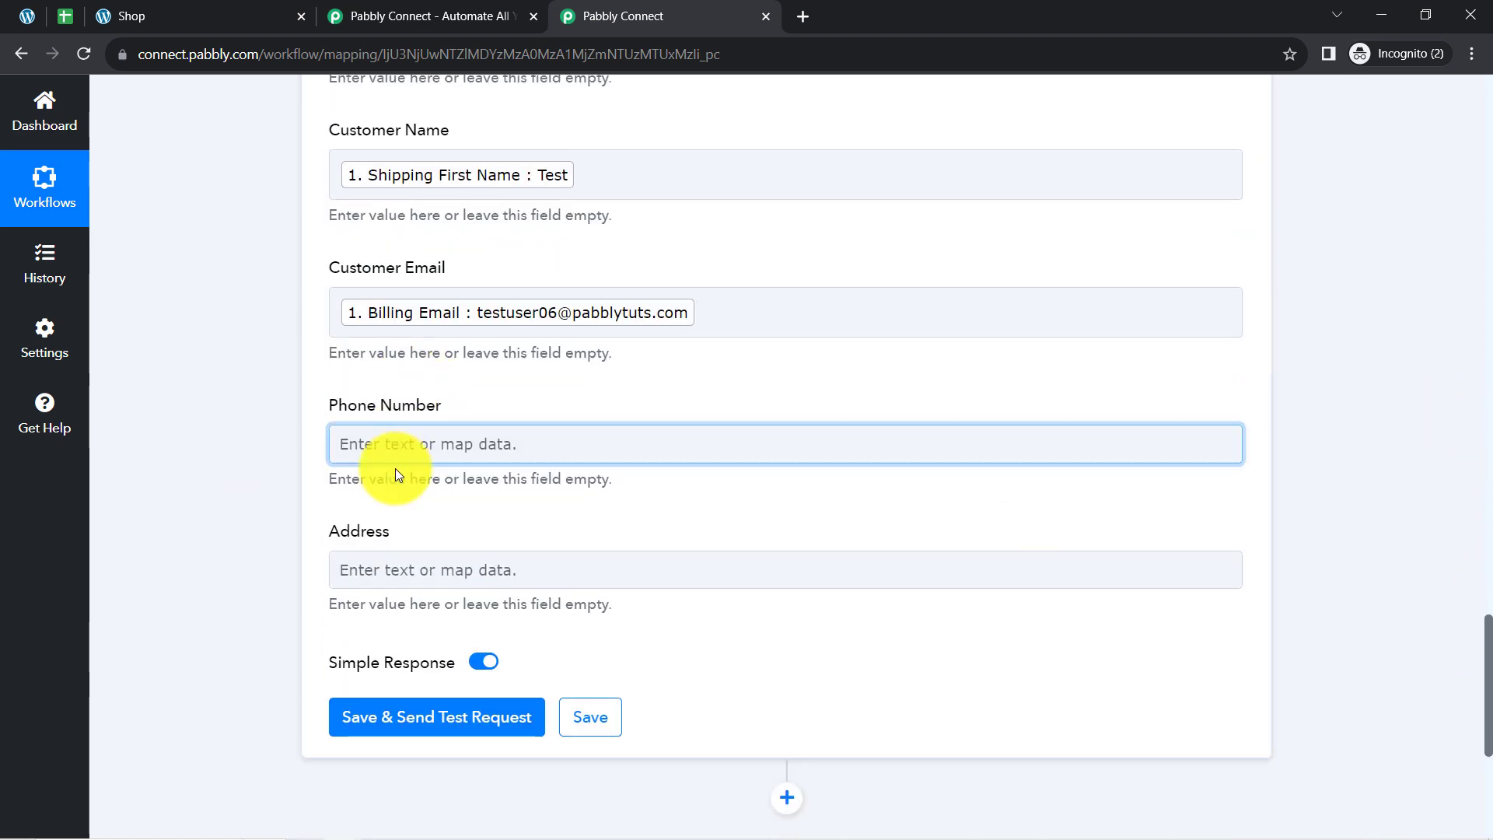
pyautogui.click(365, 449)
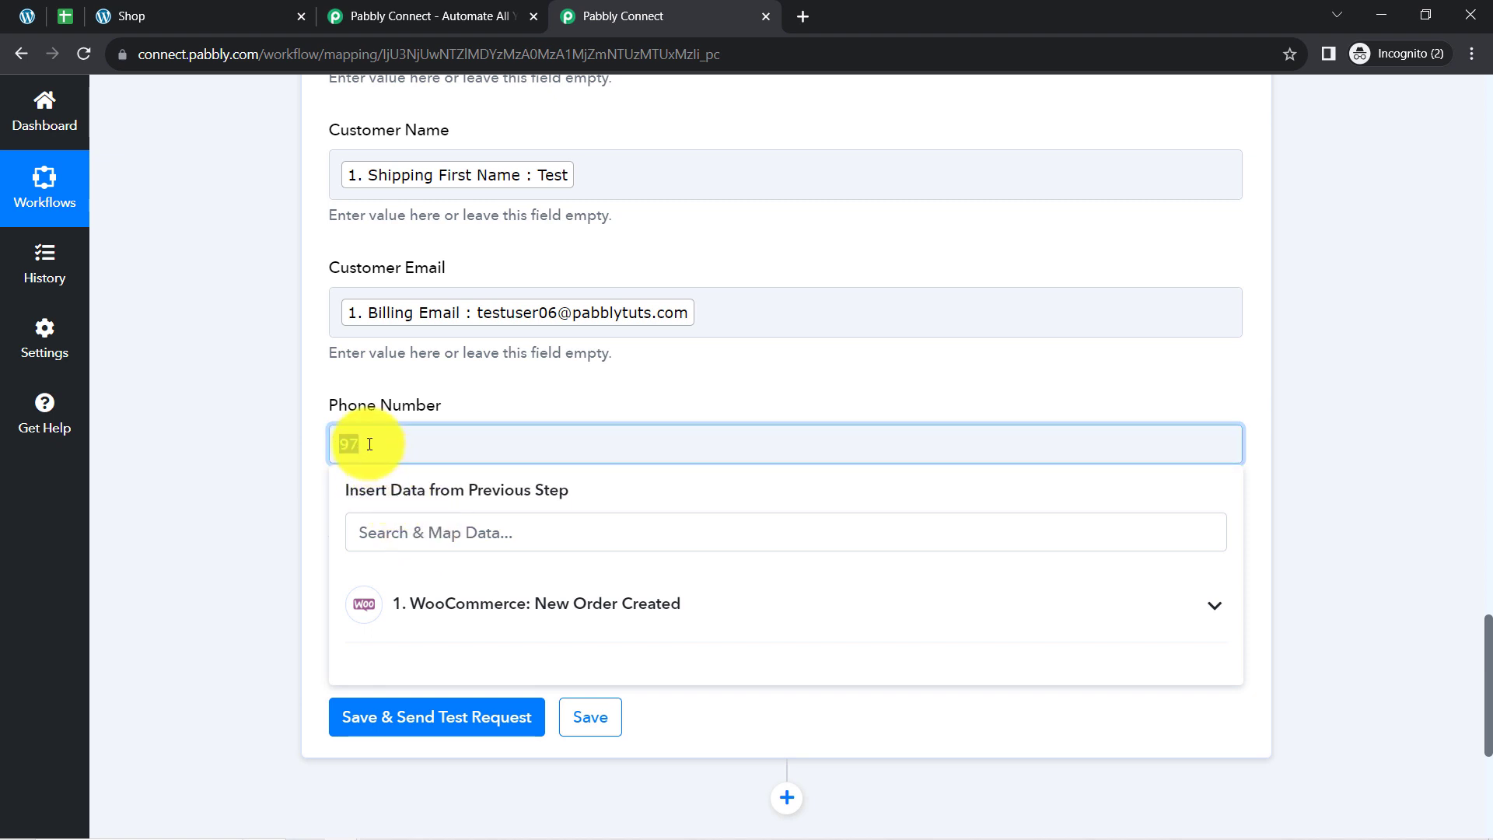
pyautogui.click(389, 537)
pyautogui.write('97')
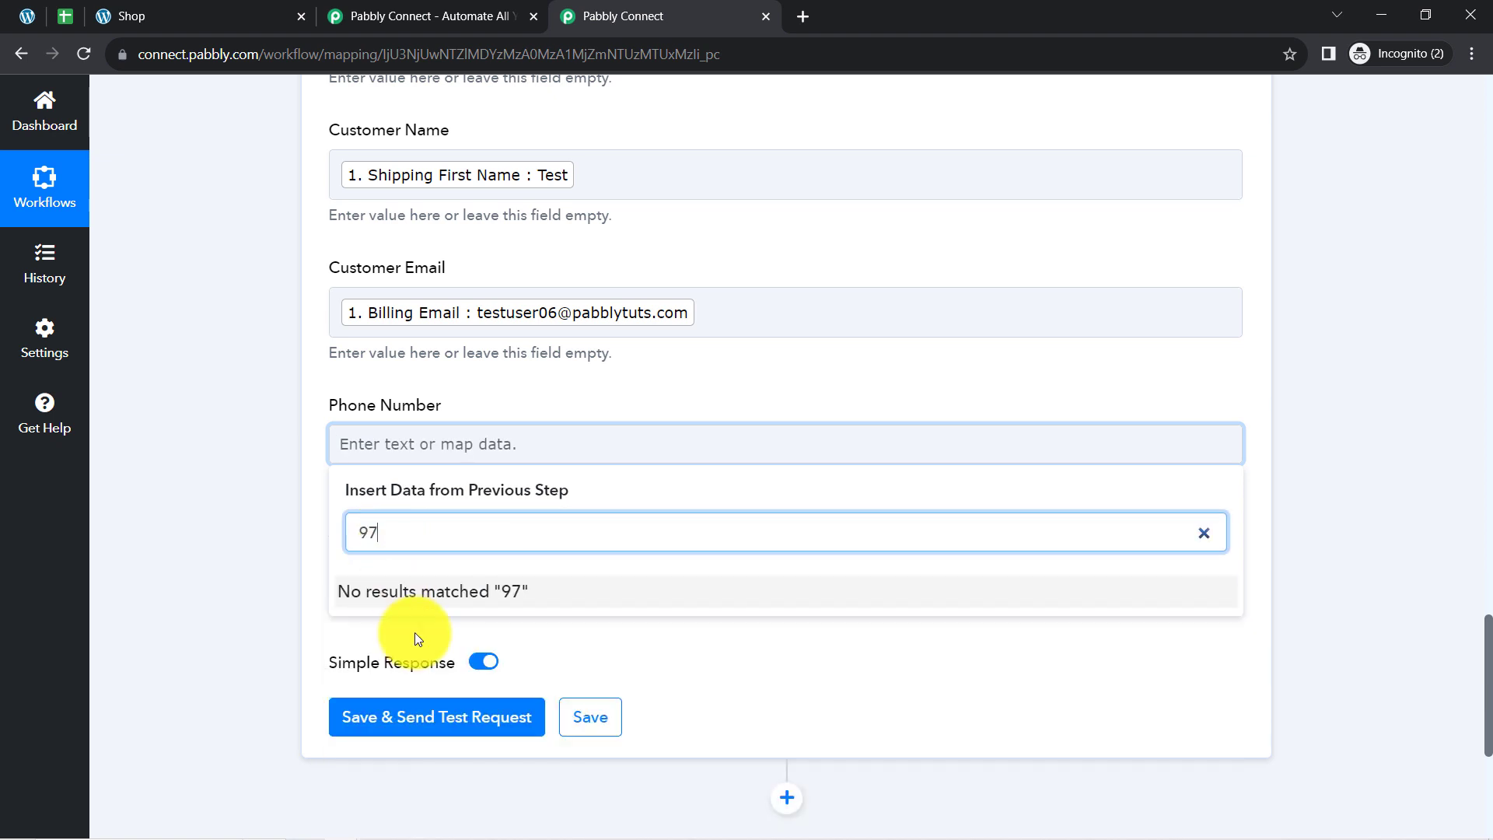
pyautogui.press('BackSpace')
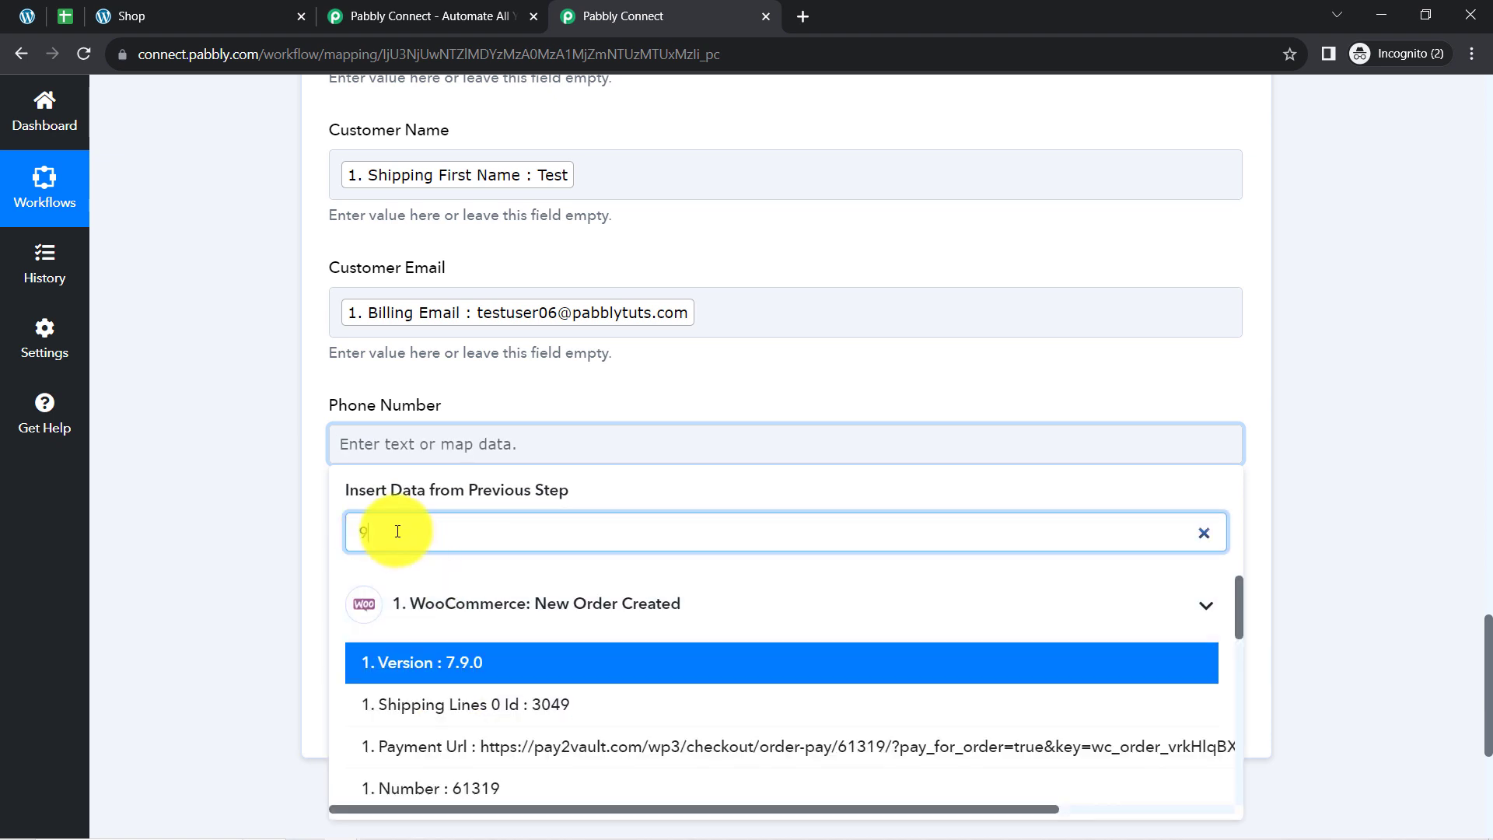
pyautogui.press('BackSpace')
pyautogui.click(319, 531)
pyautogui.click(417, 573)
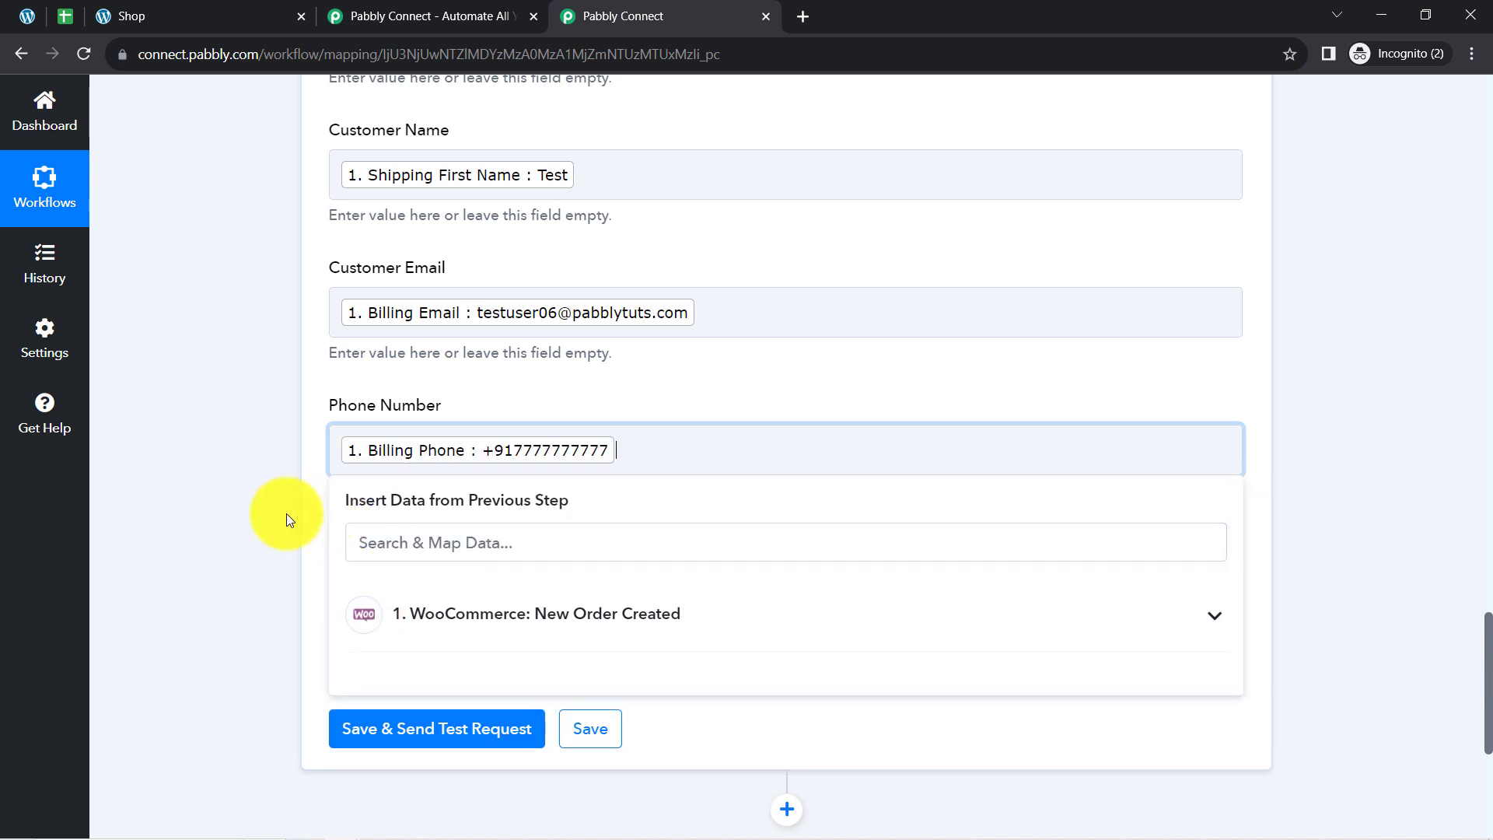
pyautogui.click(290, 516)
# Map the Address field to the WooCommerce order's Shipping Address 2 value, and save the action with a test request.
pyautogui.click(395, 587)
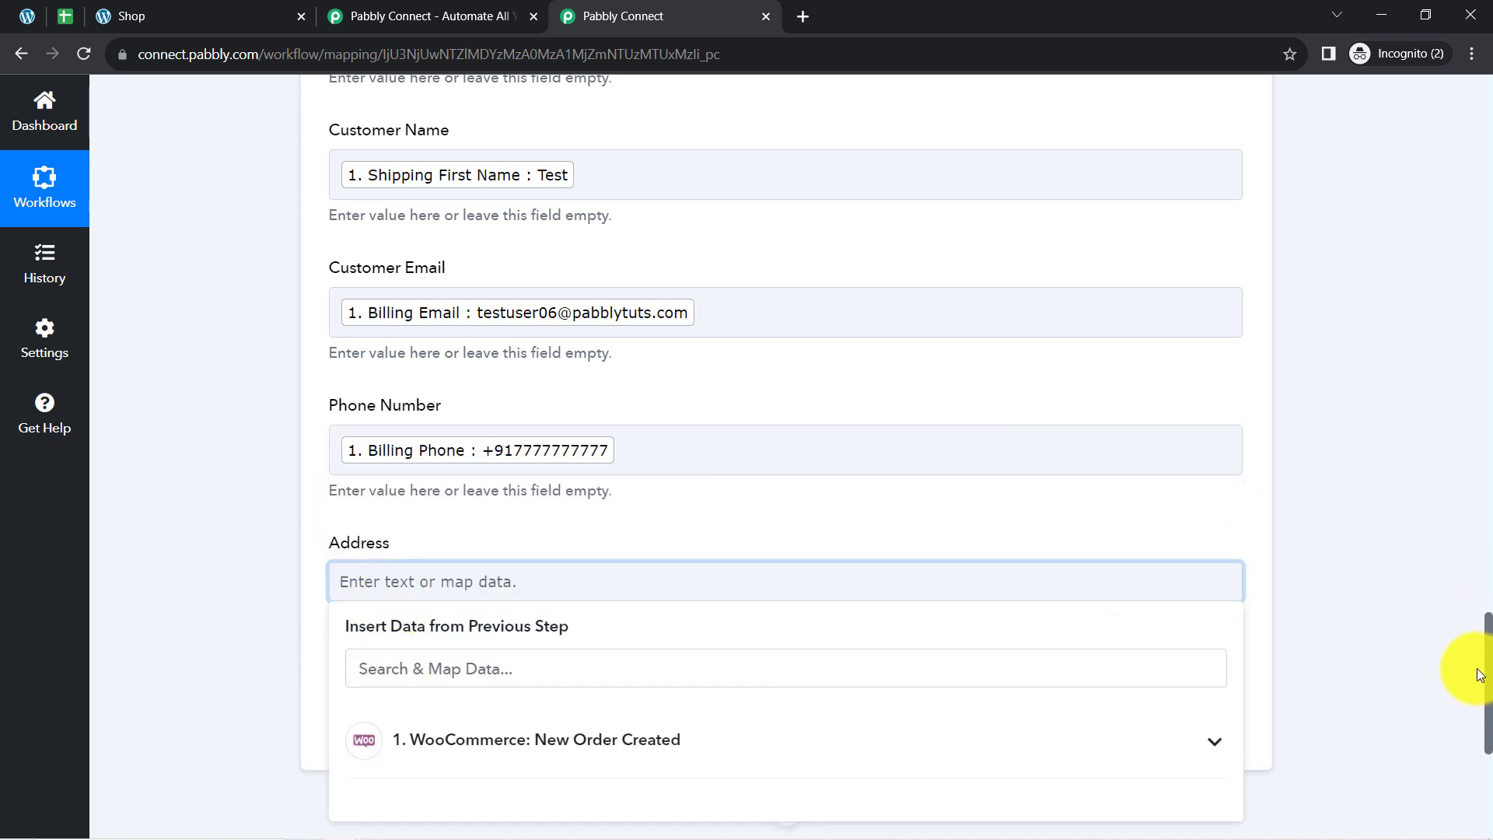
pyautogui.moveTo(1488, 672); pyautogui.dragTo(1488, 710)
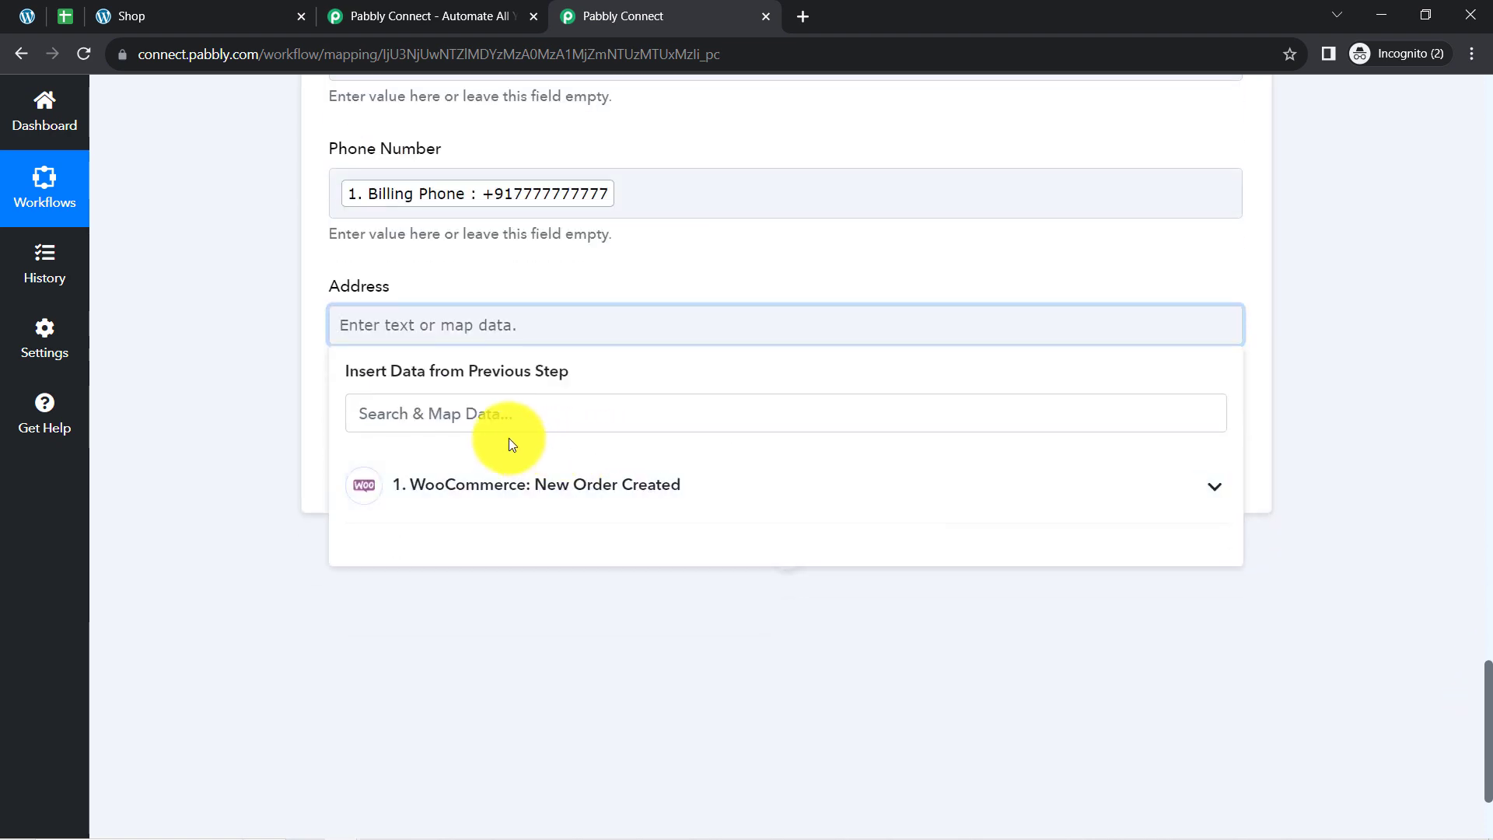
pyautogui.click(452, 420)
pyautogui.write('cit')
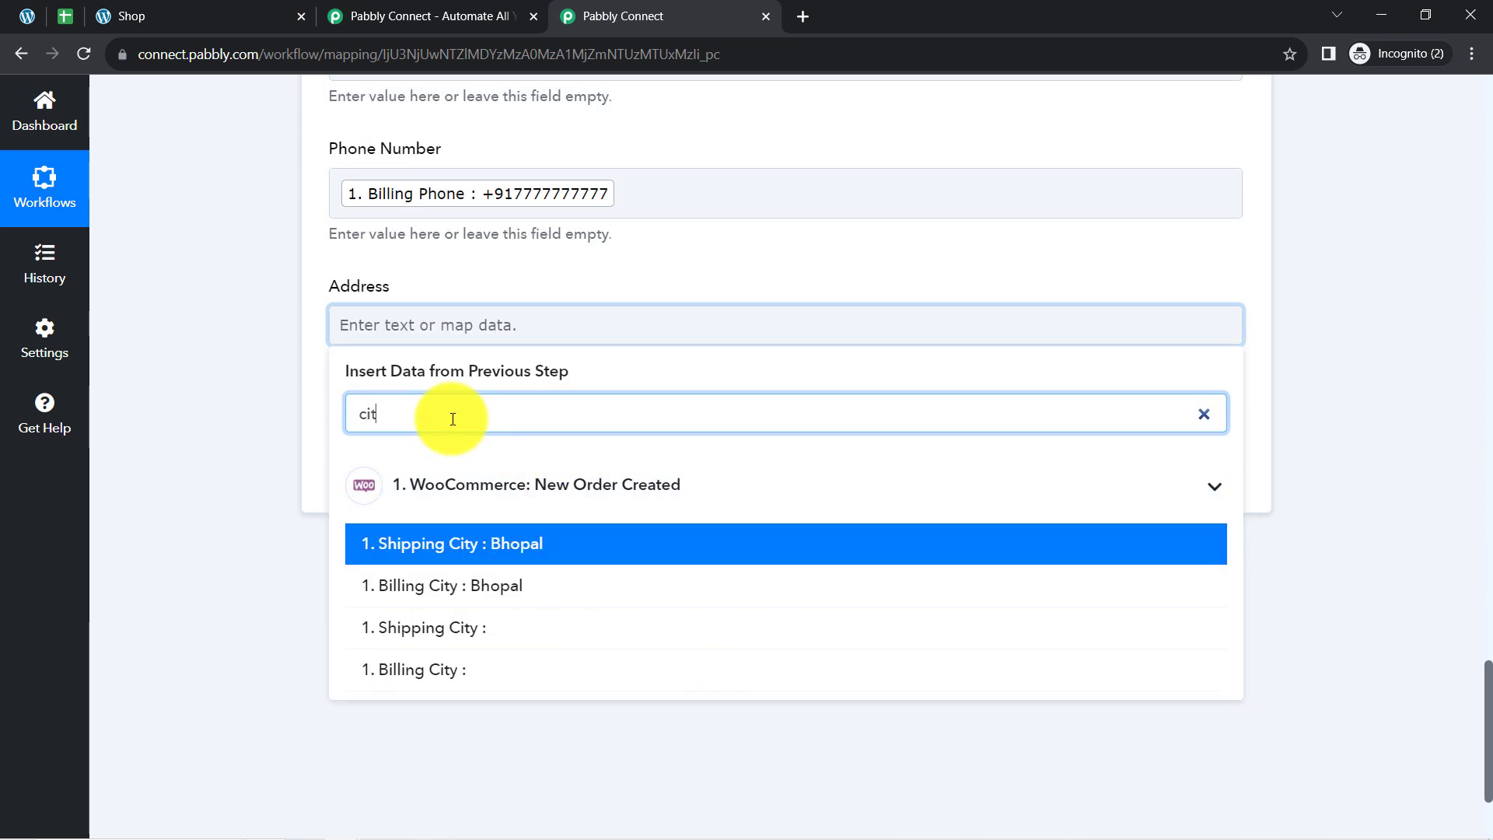
pyautogui.press('BackSpace')
pyautogui.press('BackSpace')
pyautogui.press('BackSpace')
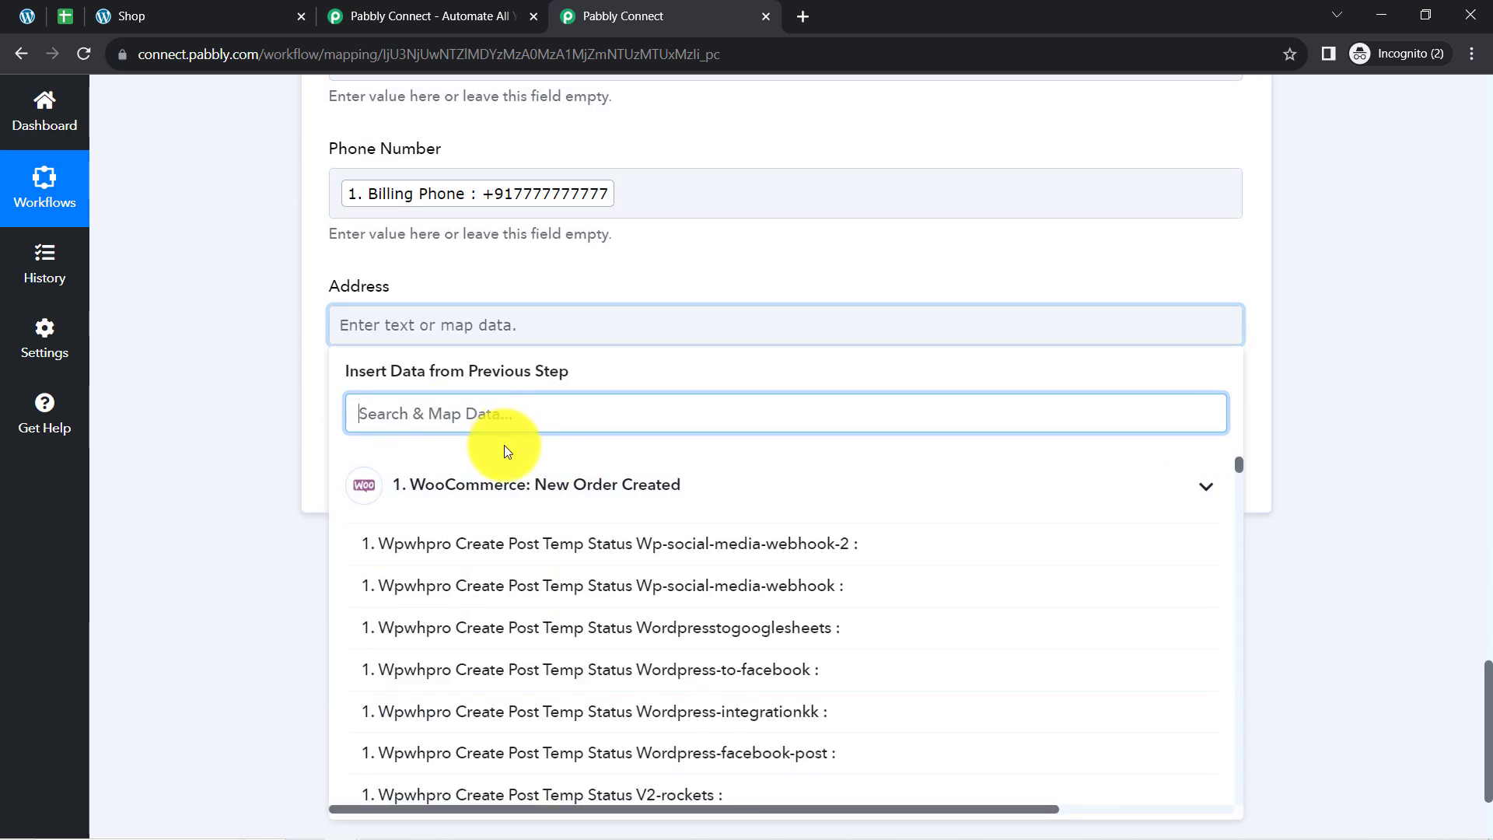
pyautogui.write('ap')
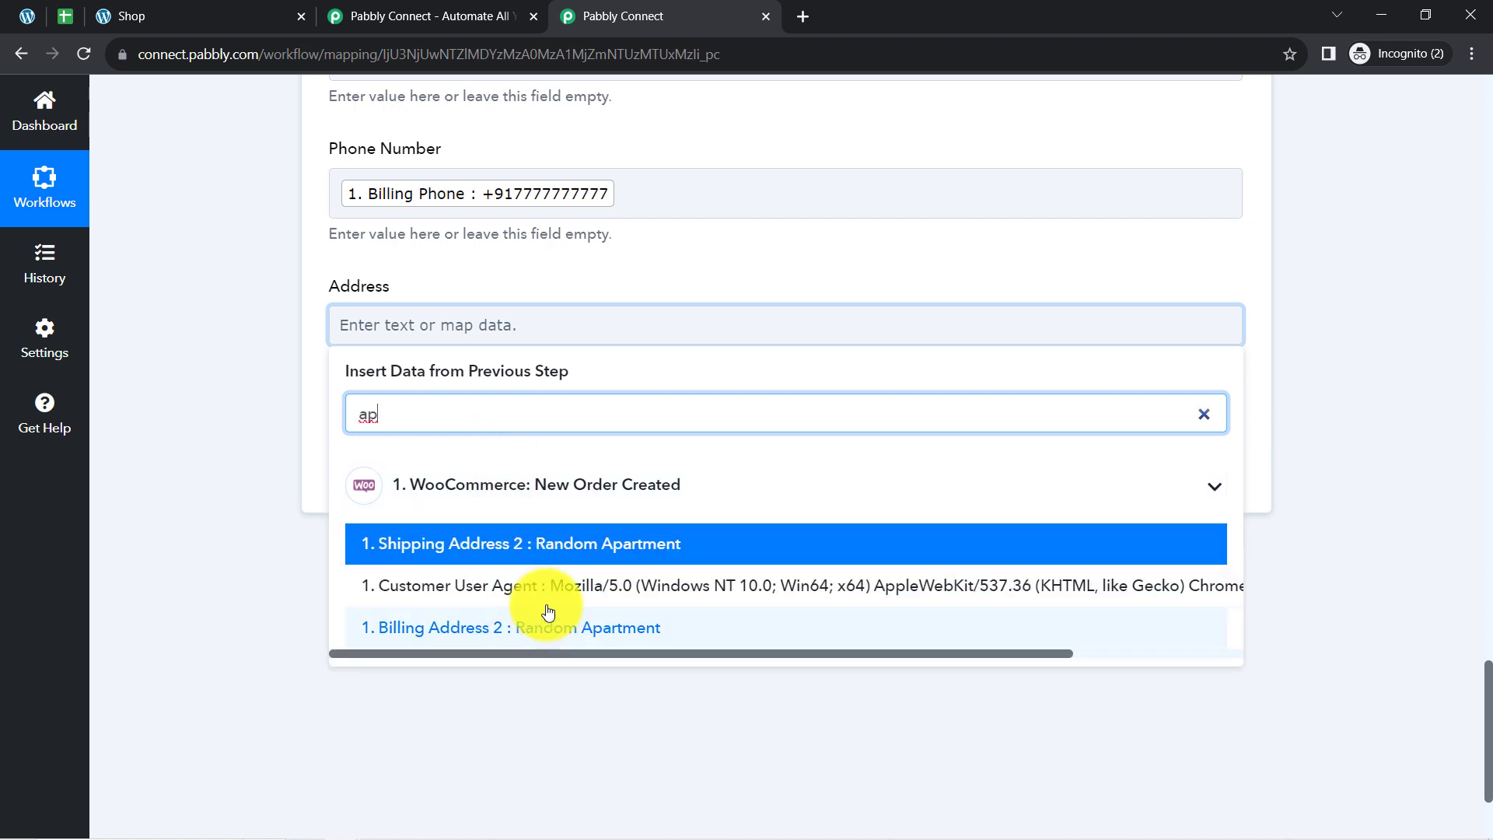
pyautogui.click(562, 549)
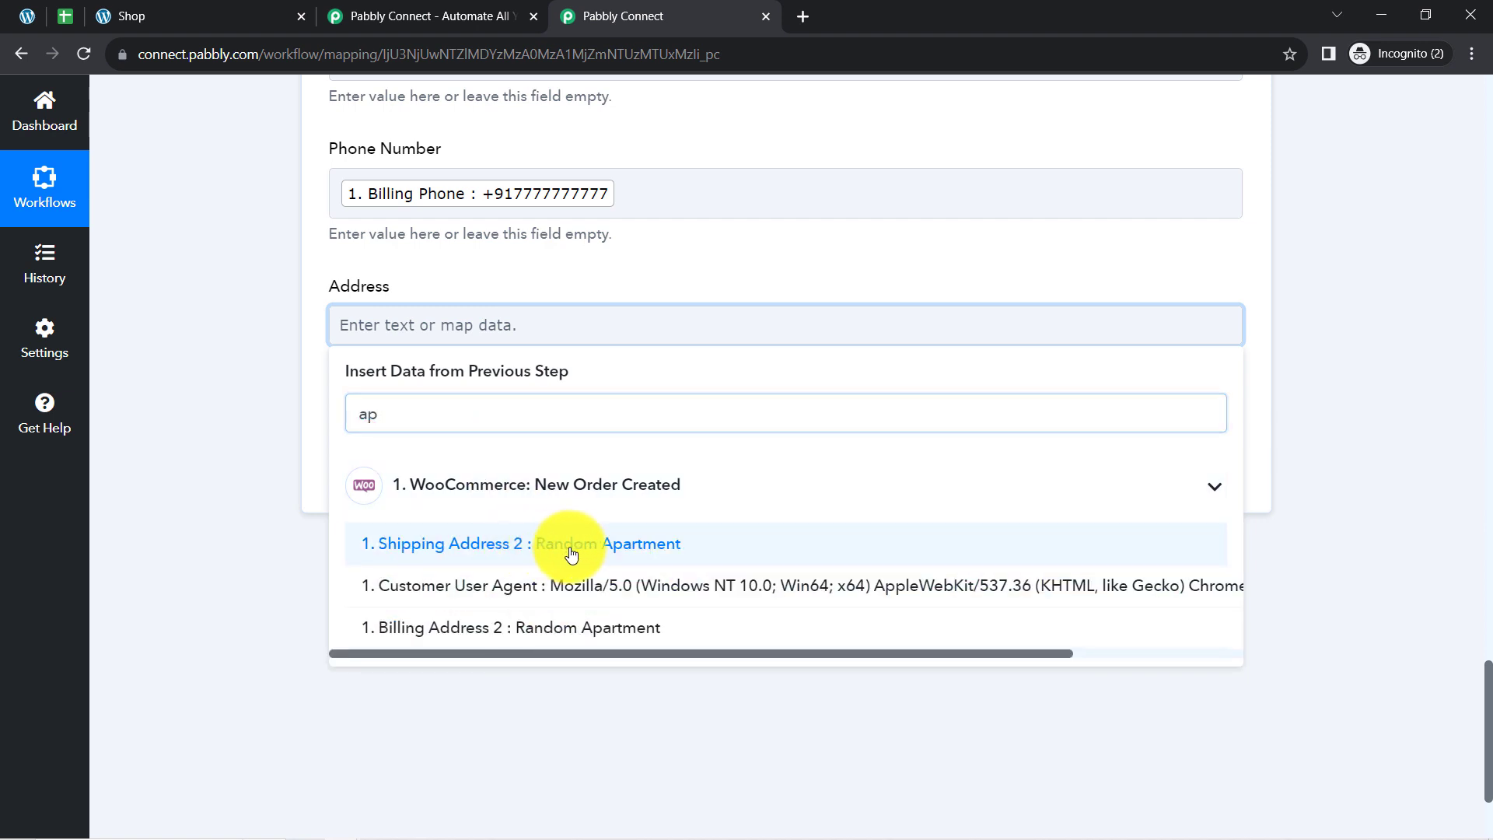
pyautogui.click(269, 383)
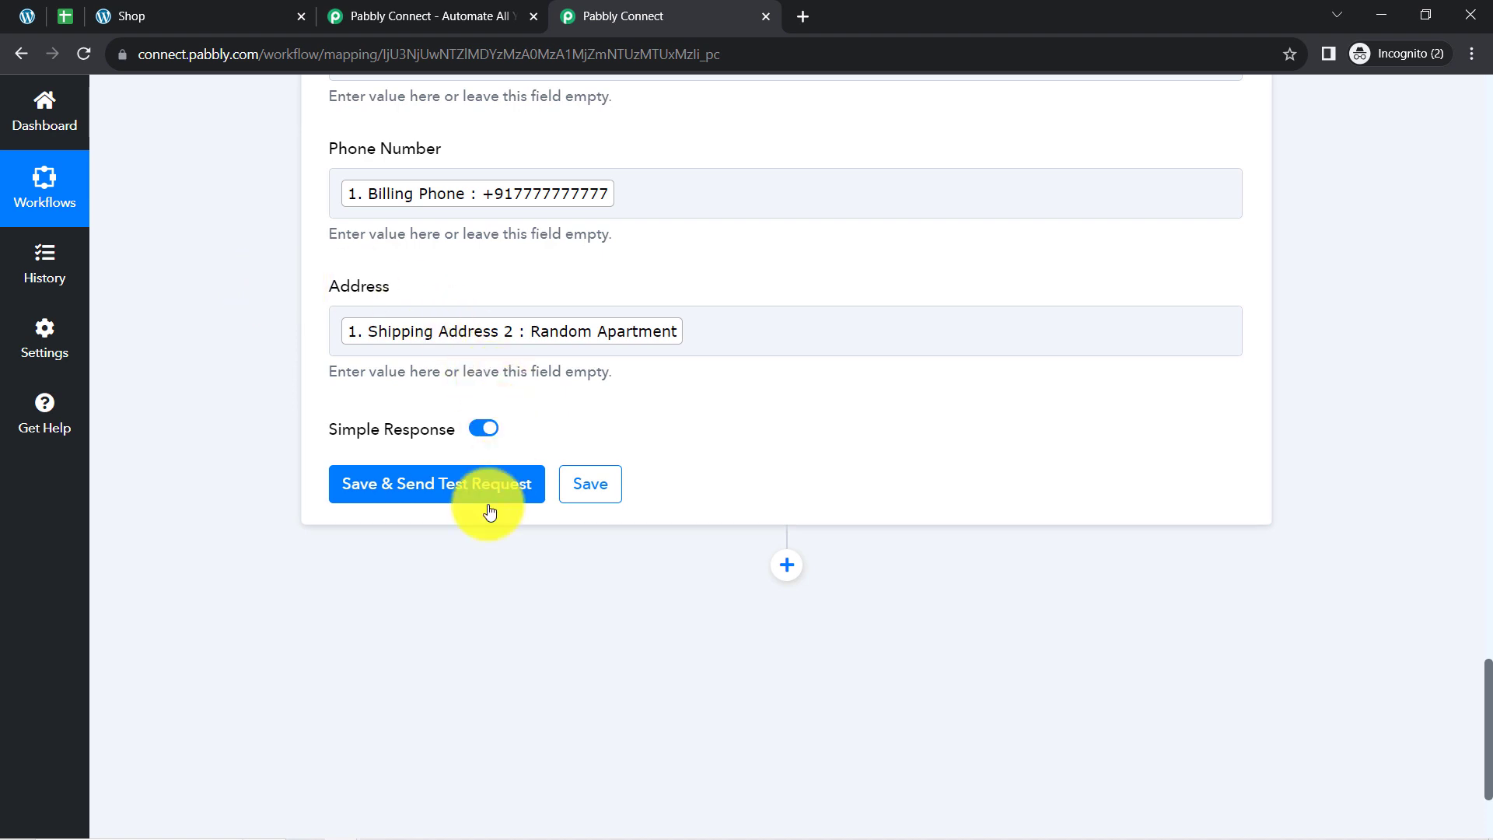
pyautogui.click(394, 476)
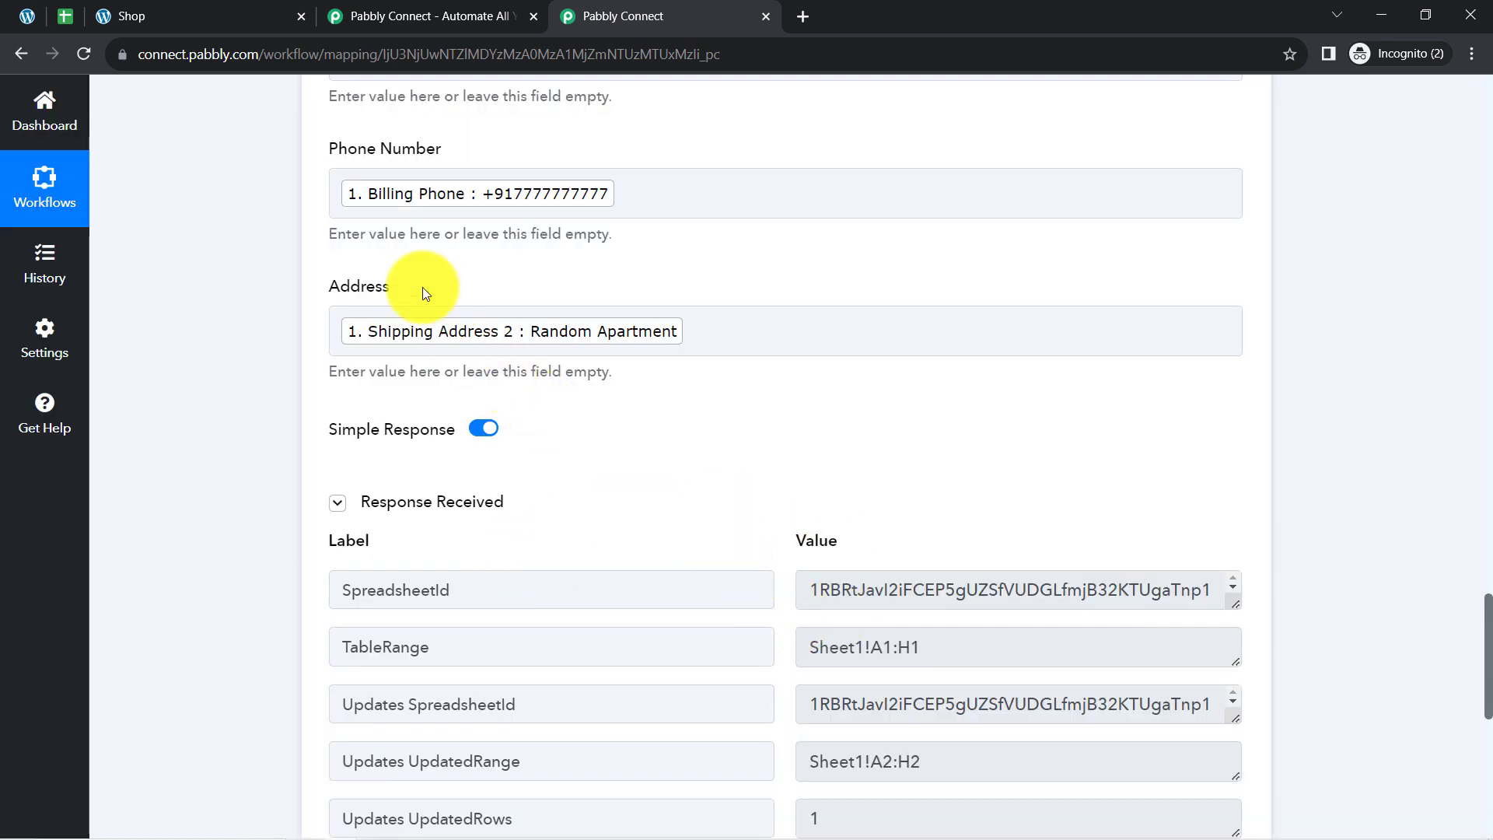
# Switch to the WooCommerce Orders spreadsheet and format row 2 with no fill, left alignment, regular weight and font size 11.
pyautogui.click(62, 6)
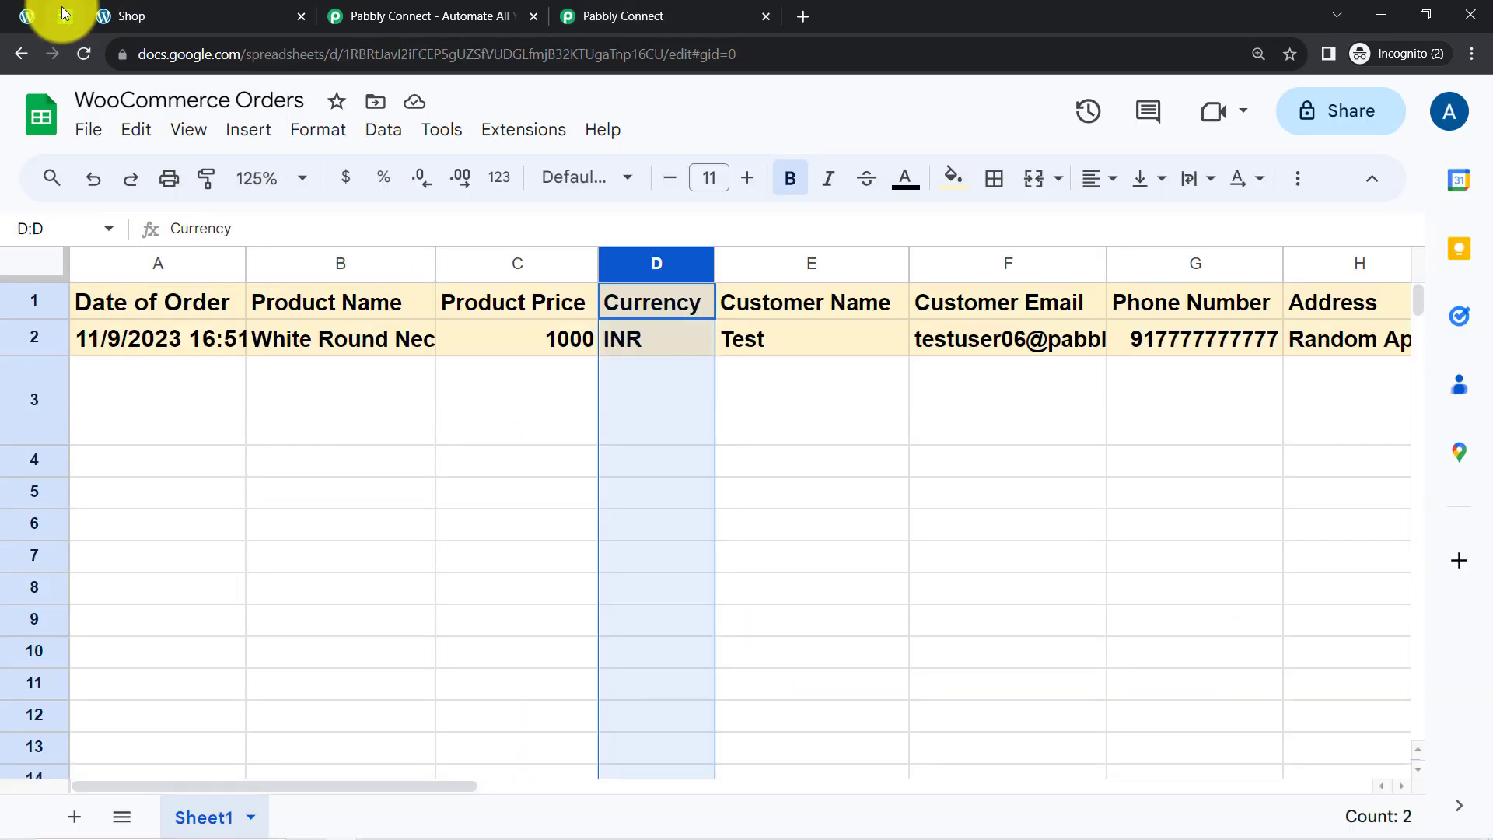
pyautogui.click(37, 331)
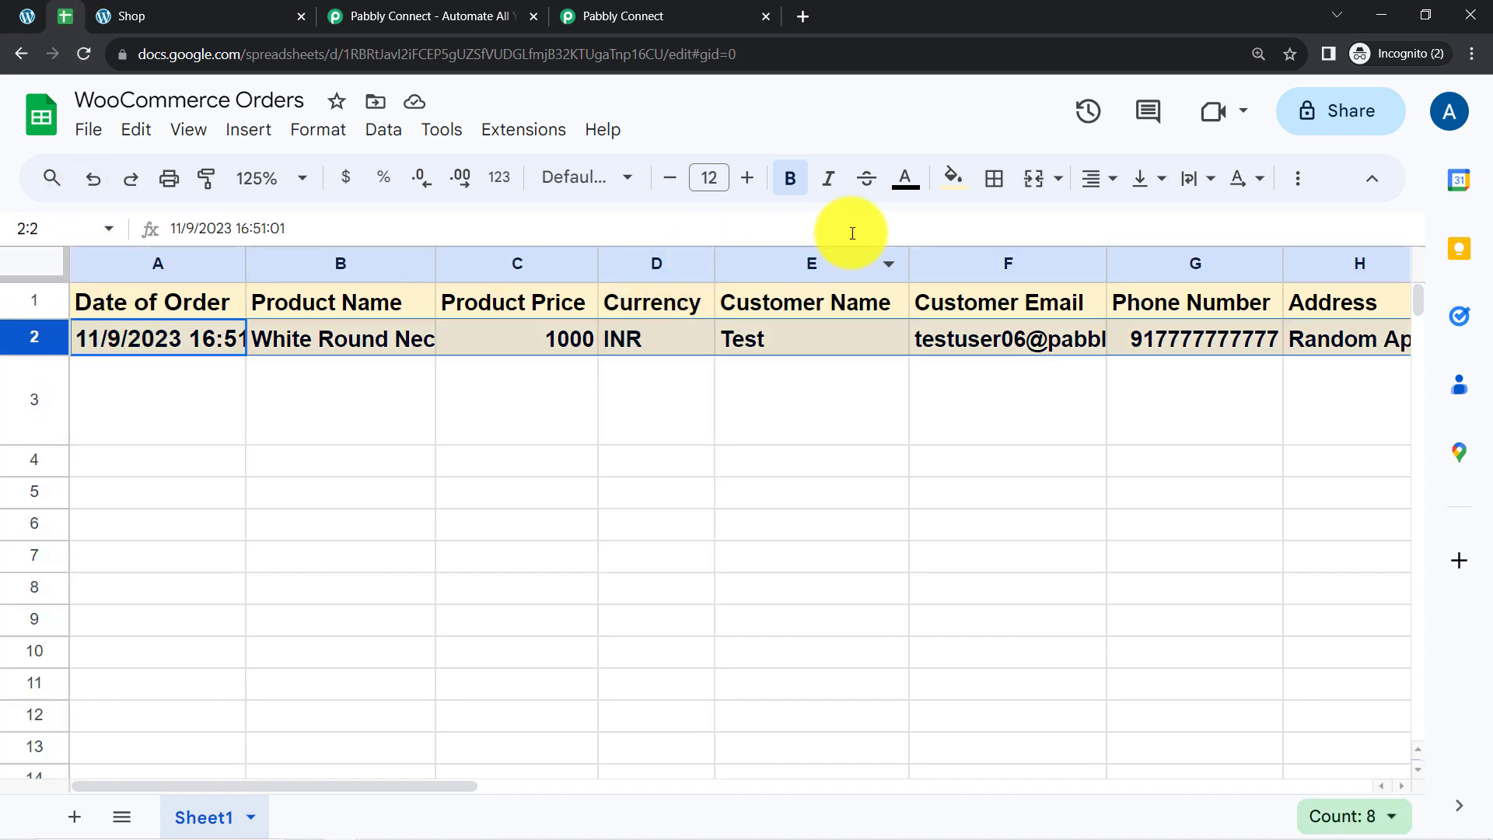
pyautogui.click(947, 180)
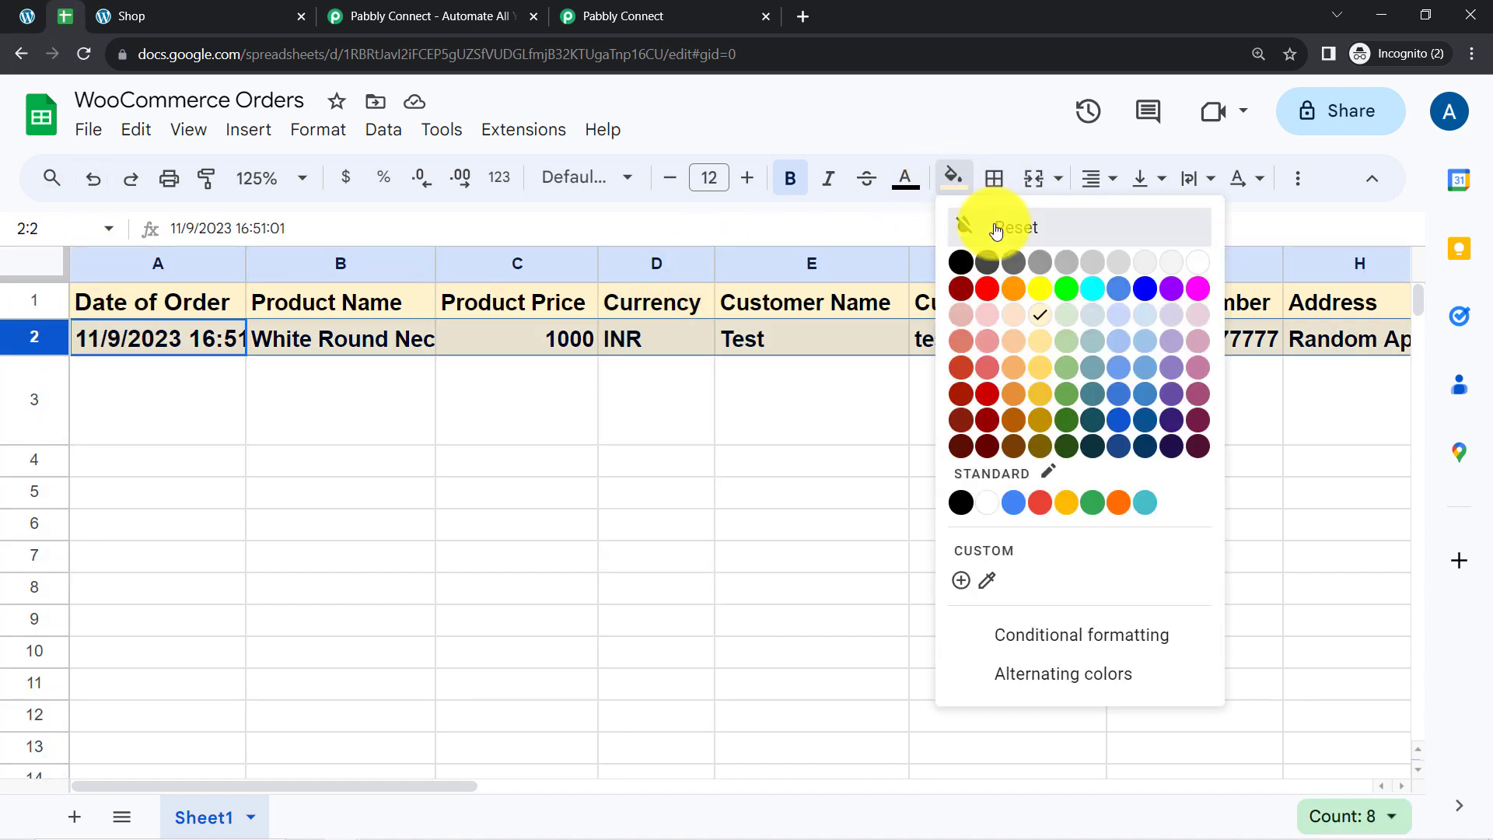
pyautogui.click(993, 227)
pyautogui.click(1091, 182)
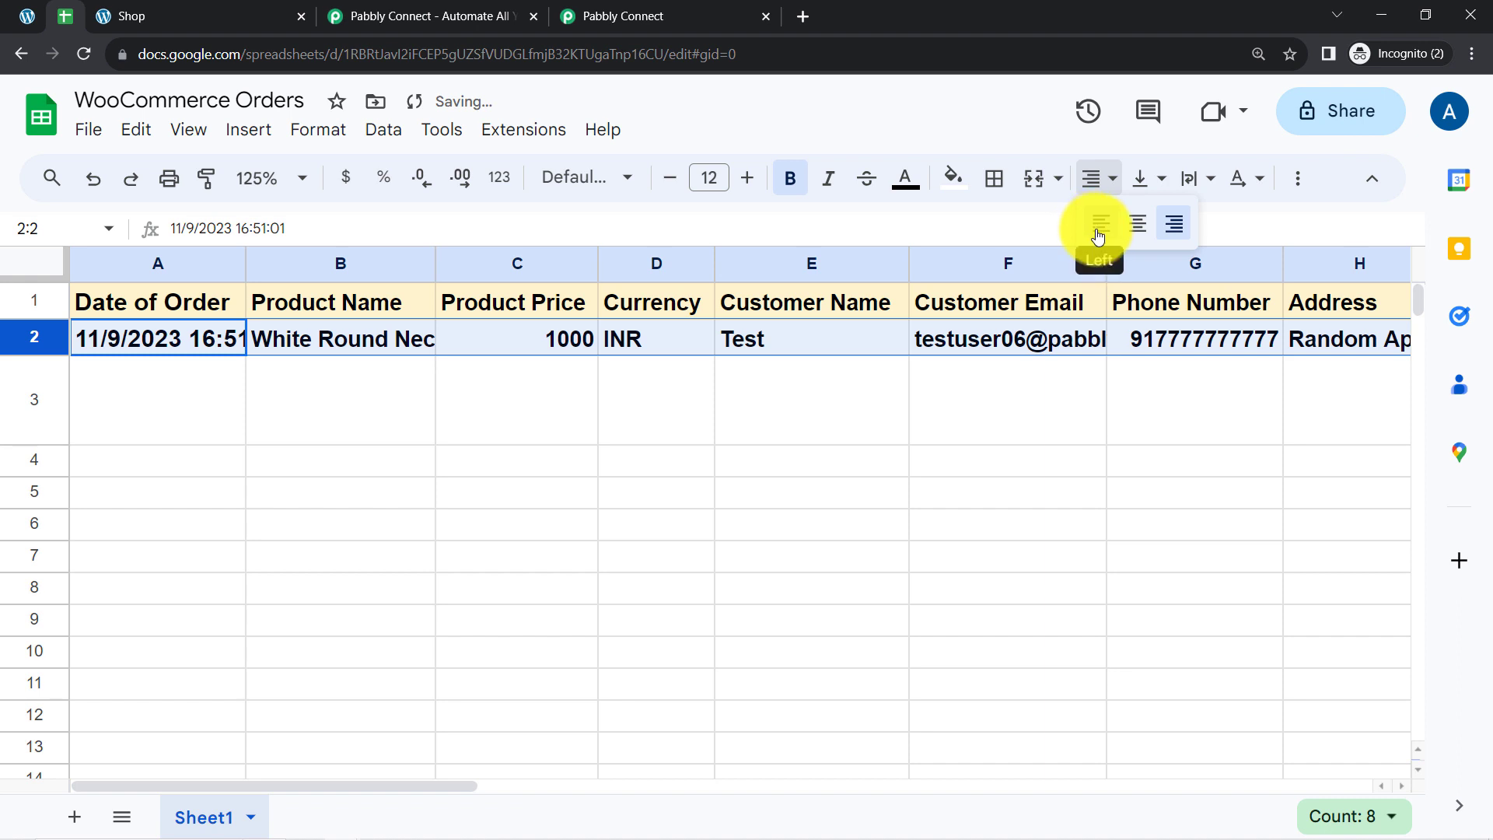
pyautogui.click(1099, 231)
pyautogui.click(790, 178)
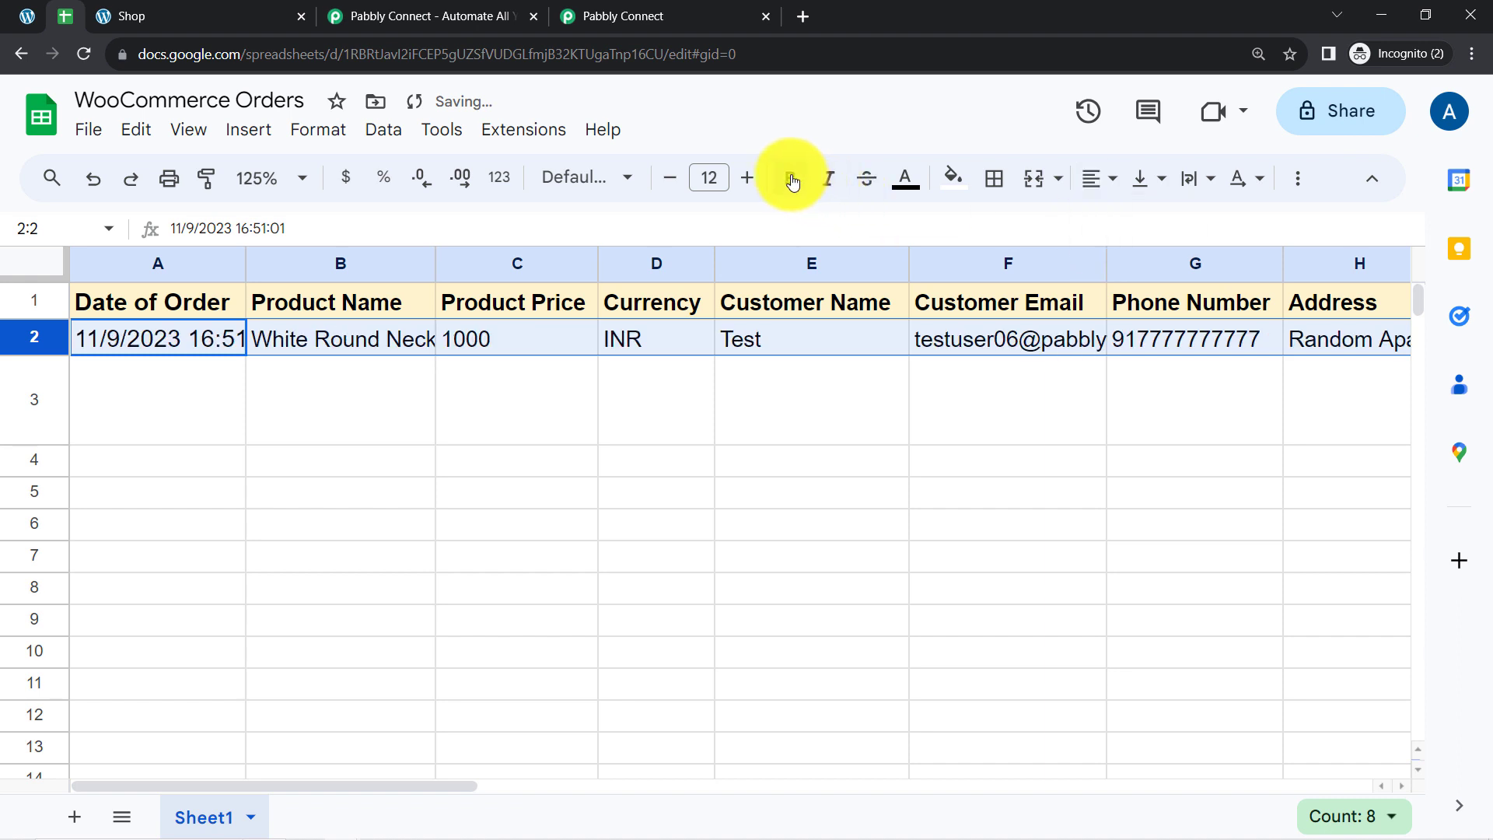
pyautogui.click(676, 184)
pyautogui.click(389, 408)
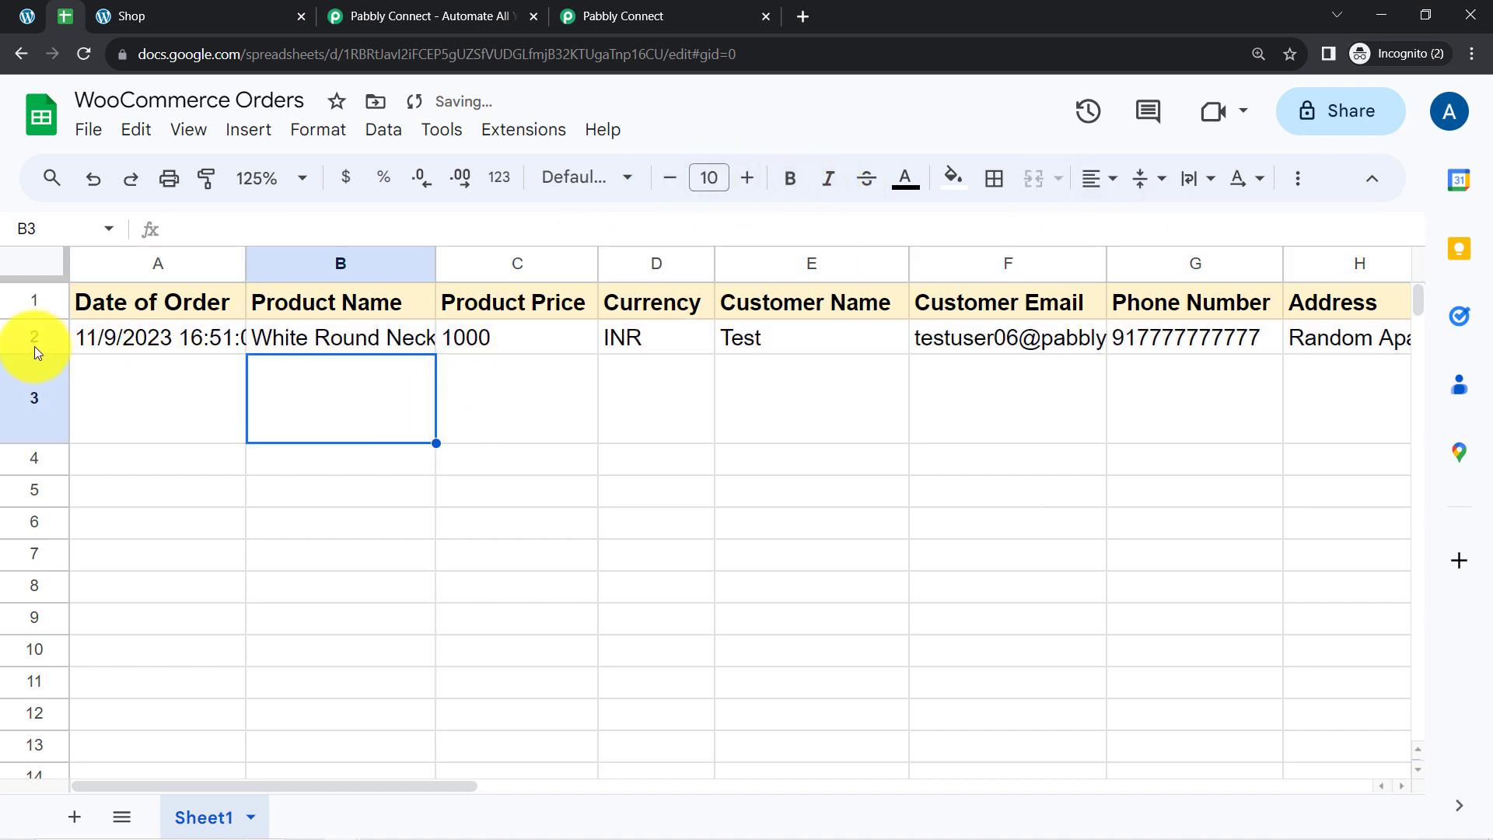
# Make row 2 taller, centre its contents vertically and wrap its text.
pyautogui.moveTo(34, 354); pyautogui.dragTo(36, 443)
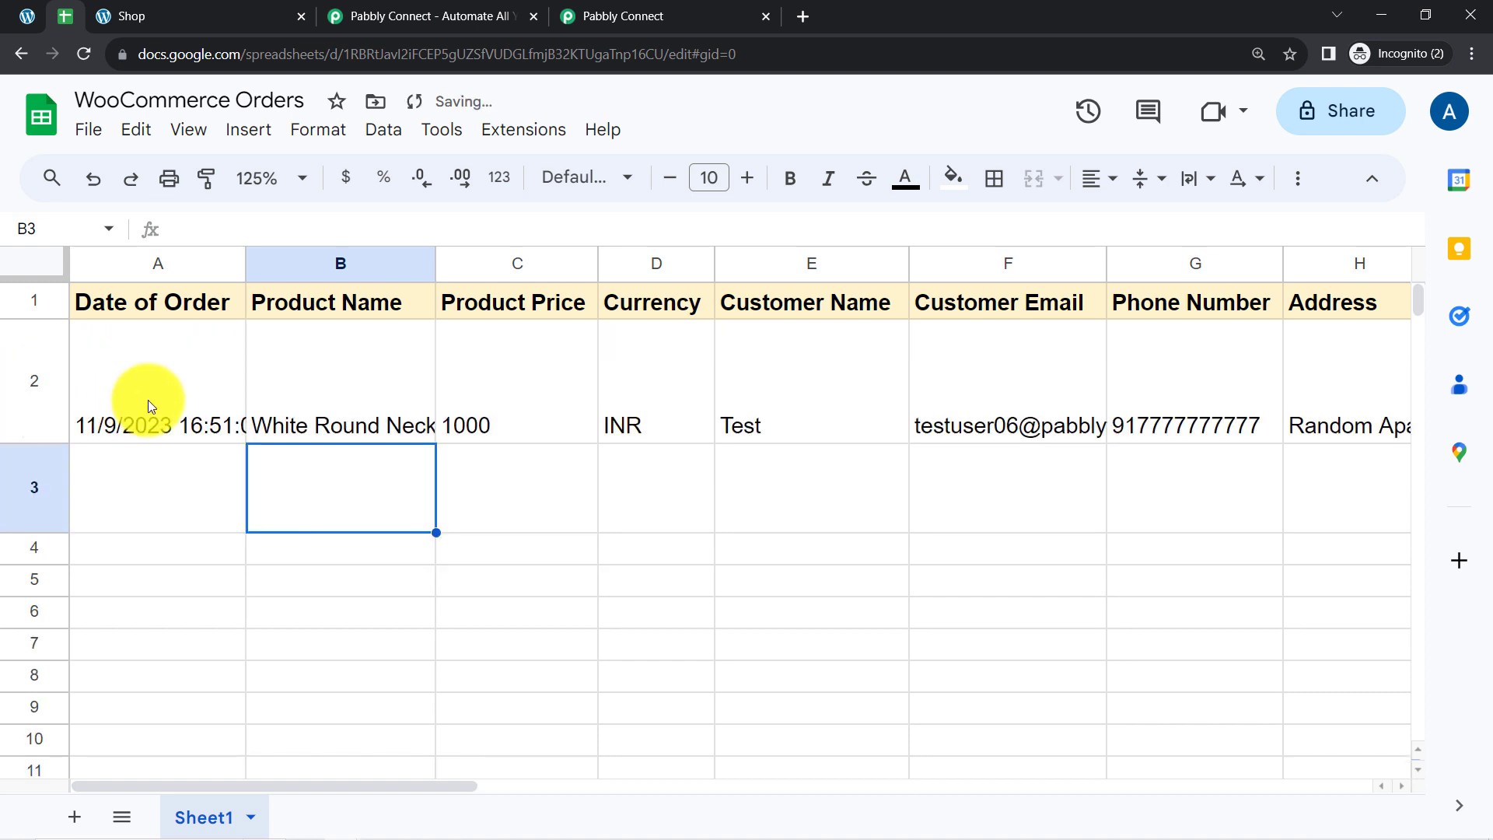
pyautogui.click(150, 401)
pyautogui.click(12, 346)
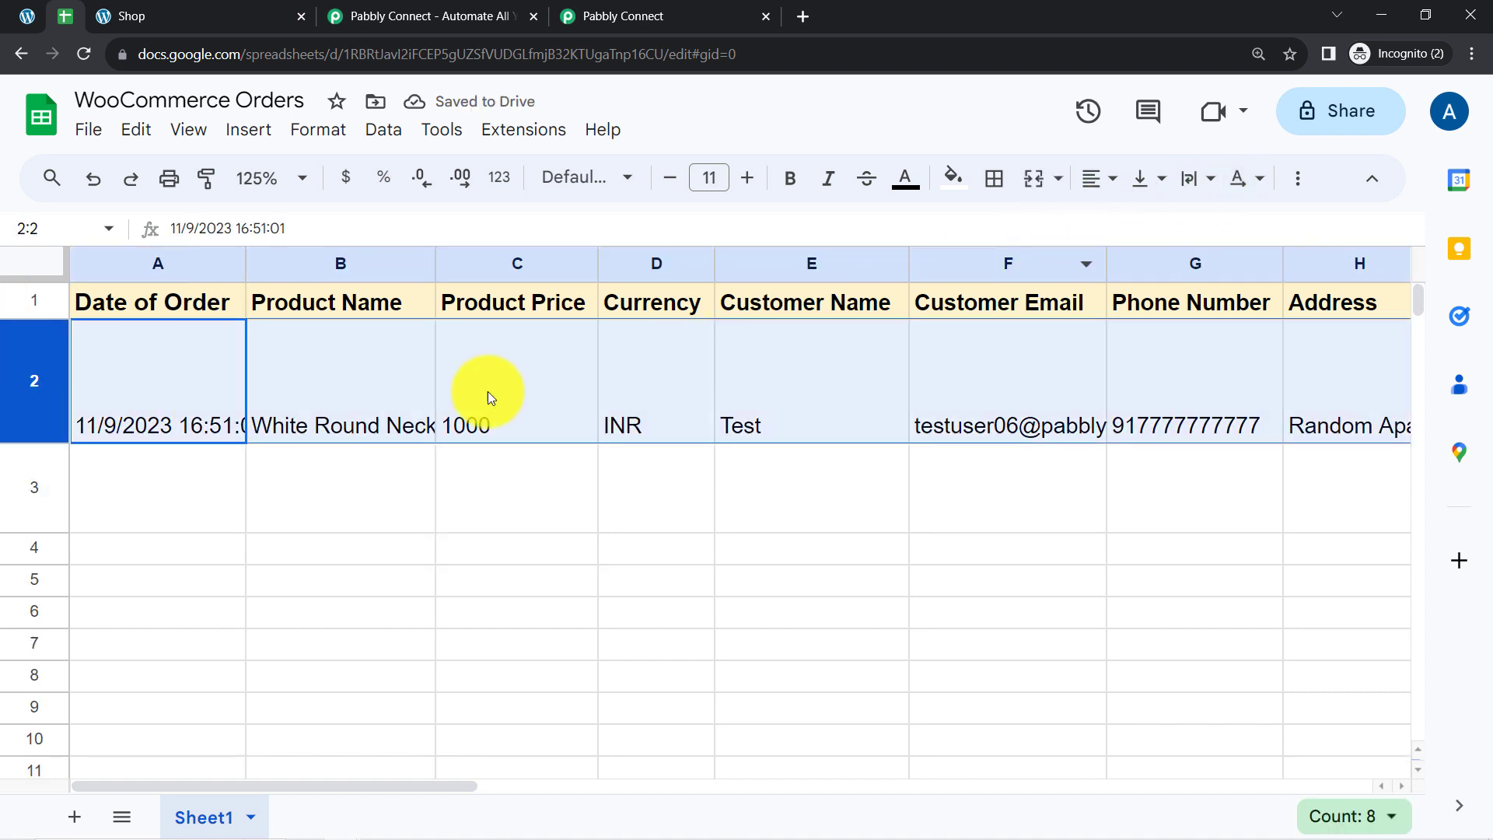
pyautogui.click(1148, 180)
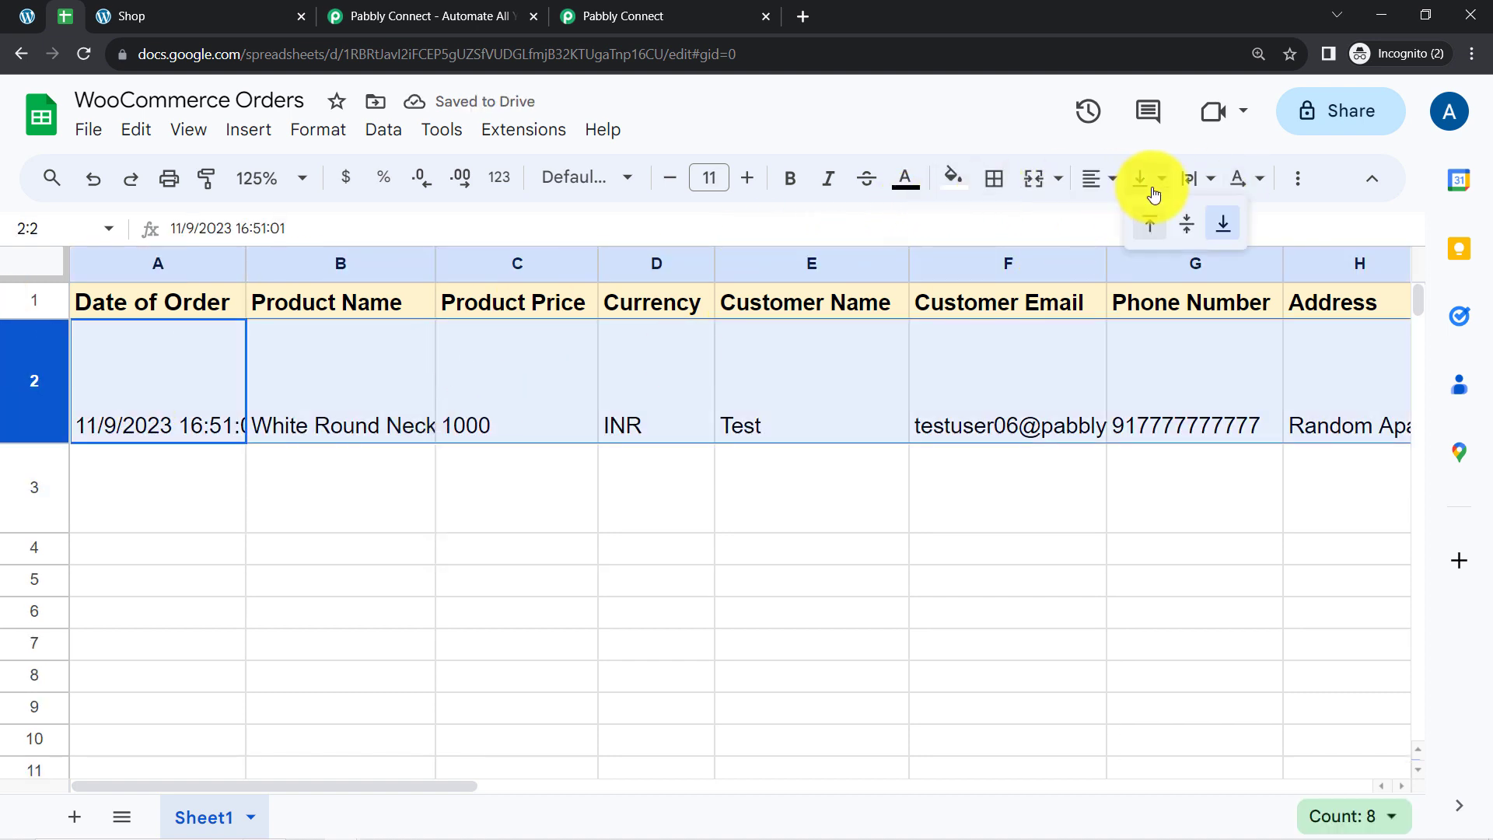
pyautogui.click(1191, 232)
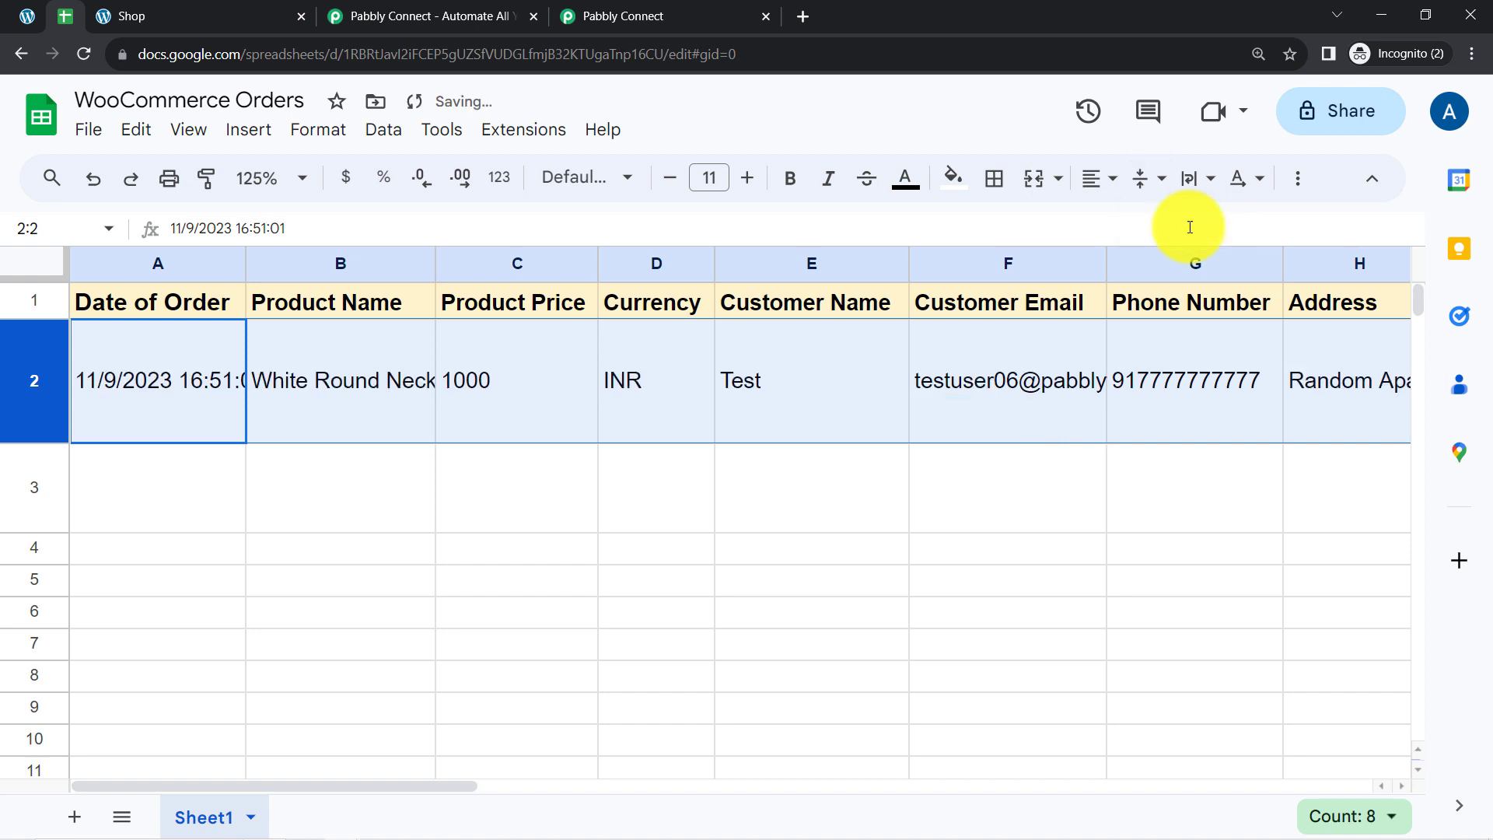
pyautogui.click(1189, 181)
pyautogui.click(1233, 225)
pyautogui.click(336, 490)
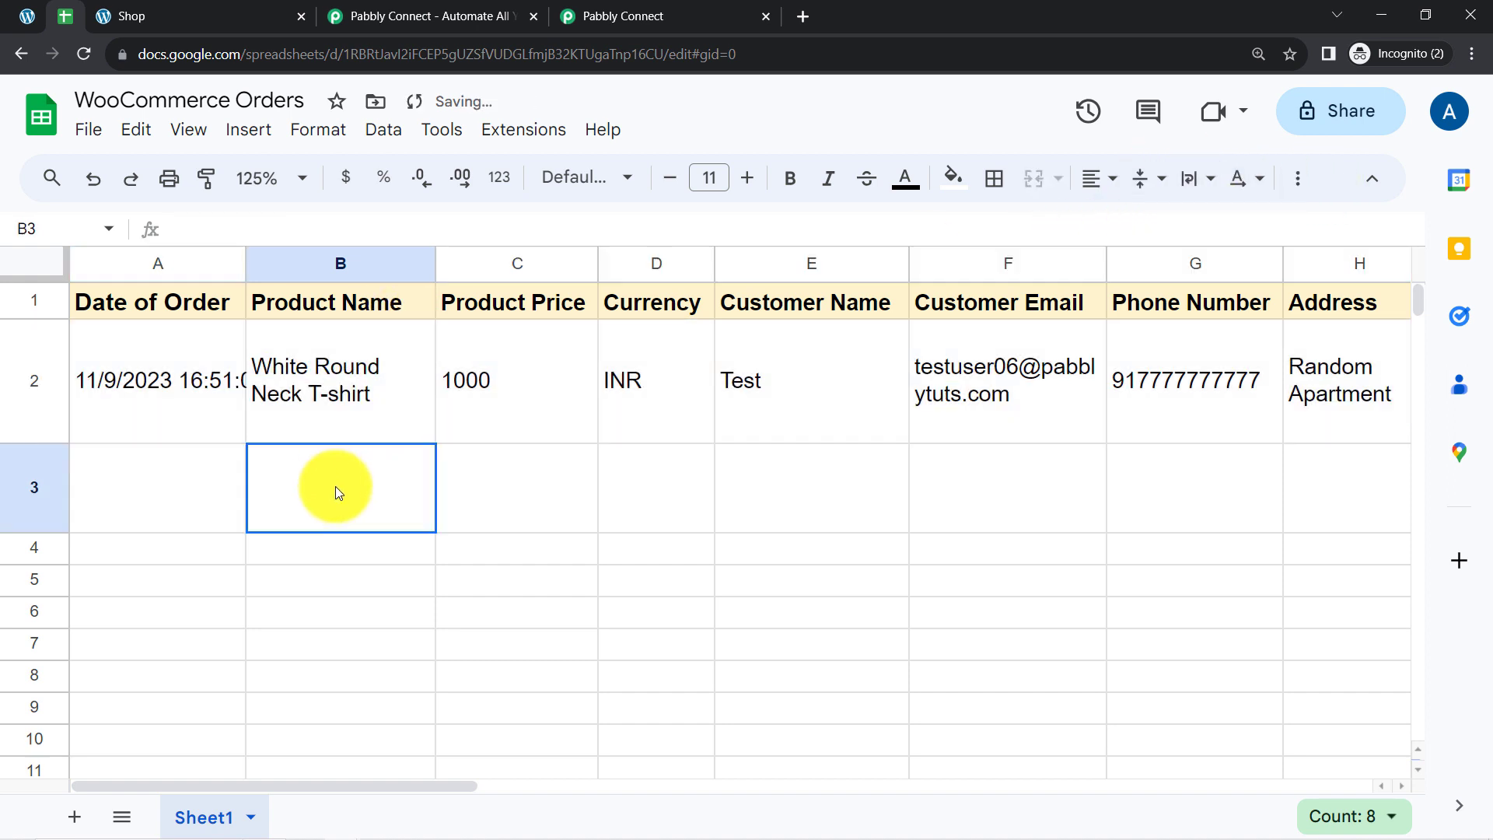
# Review the order details in row 2, from the currency through to the address.
pyautogui.click(647, 363)
pyautogui.press('Right')
pyautogui.press('Right')
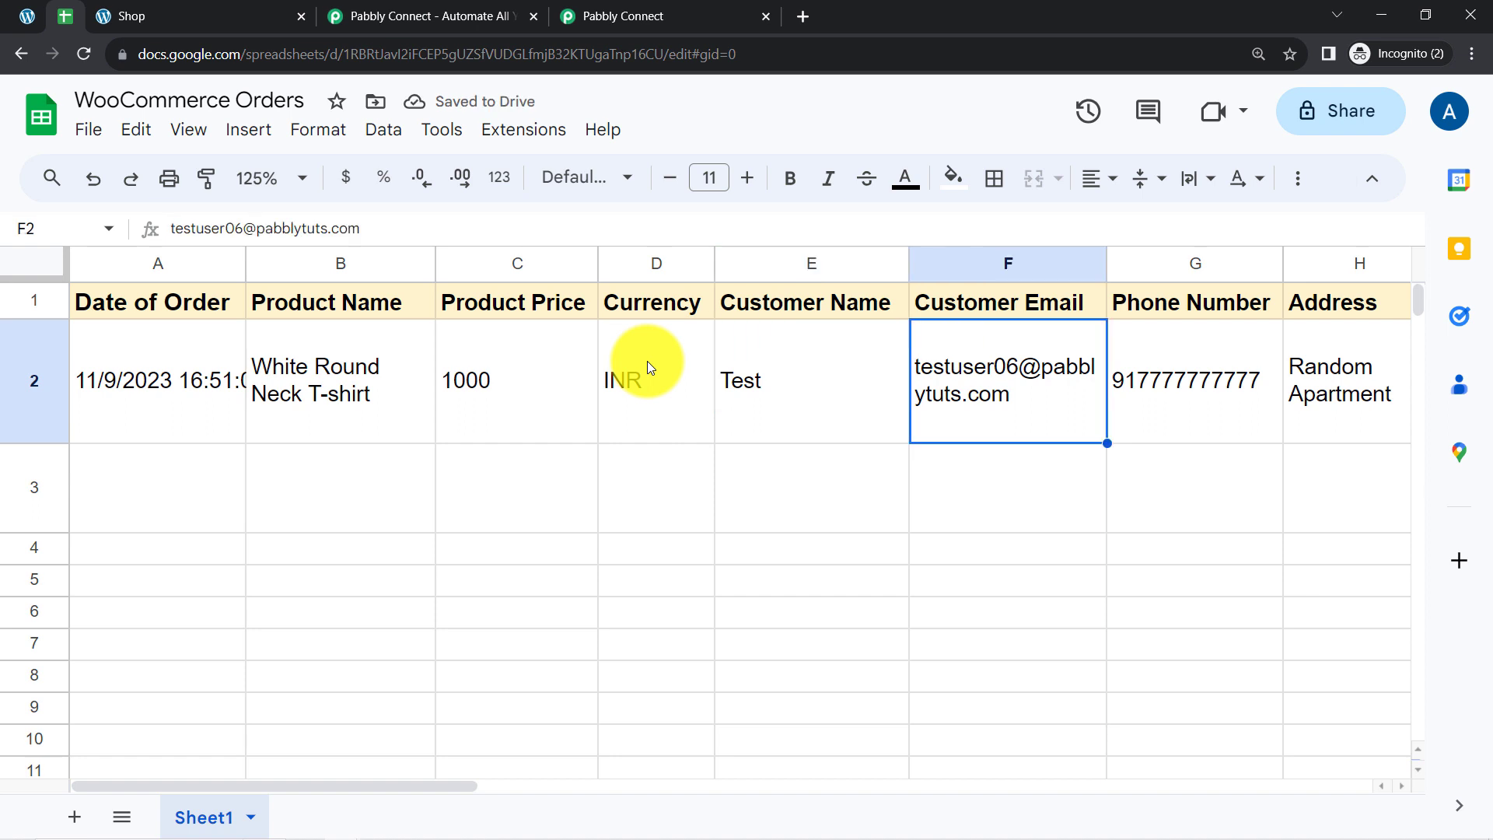
pyautogui.press('Right')
pyautogui.press('Right')
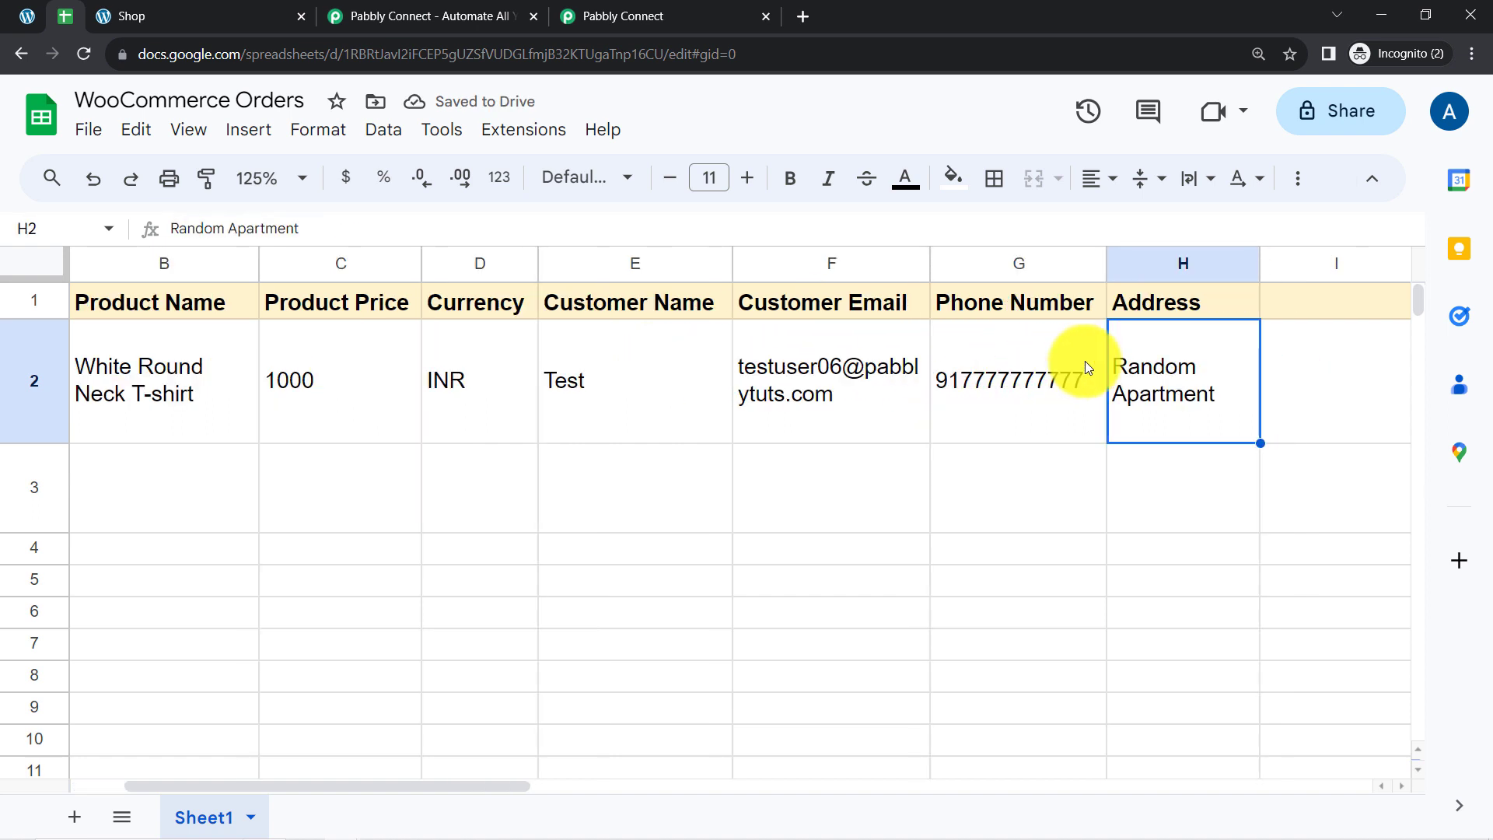
pyautogui.press('Right')
pyautogui.press('Left')
pyautogui.press('Left')
pyautogui.press('Left')
pyautogui.press('Left')
pyautogui.press('Left')
pyautogui.press('Left')
pyautogui.press('Left')
pyautogui.press('Left')
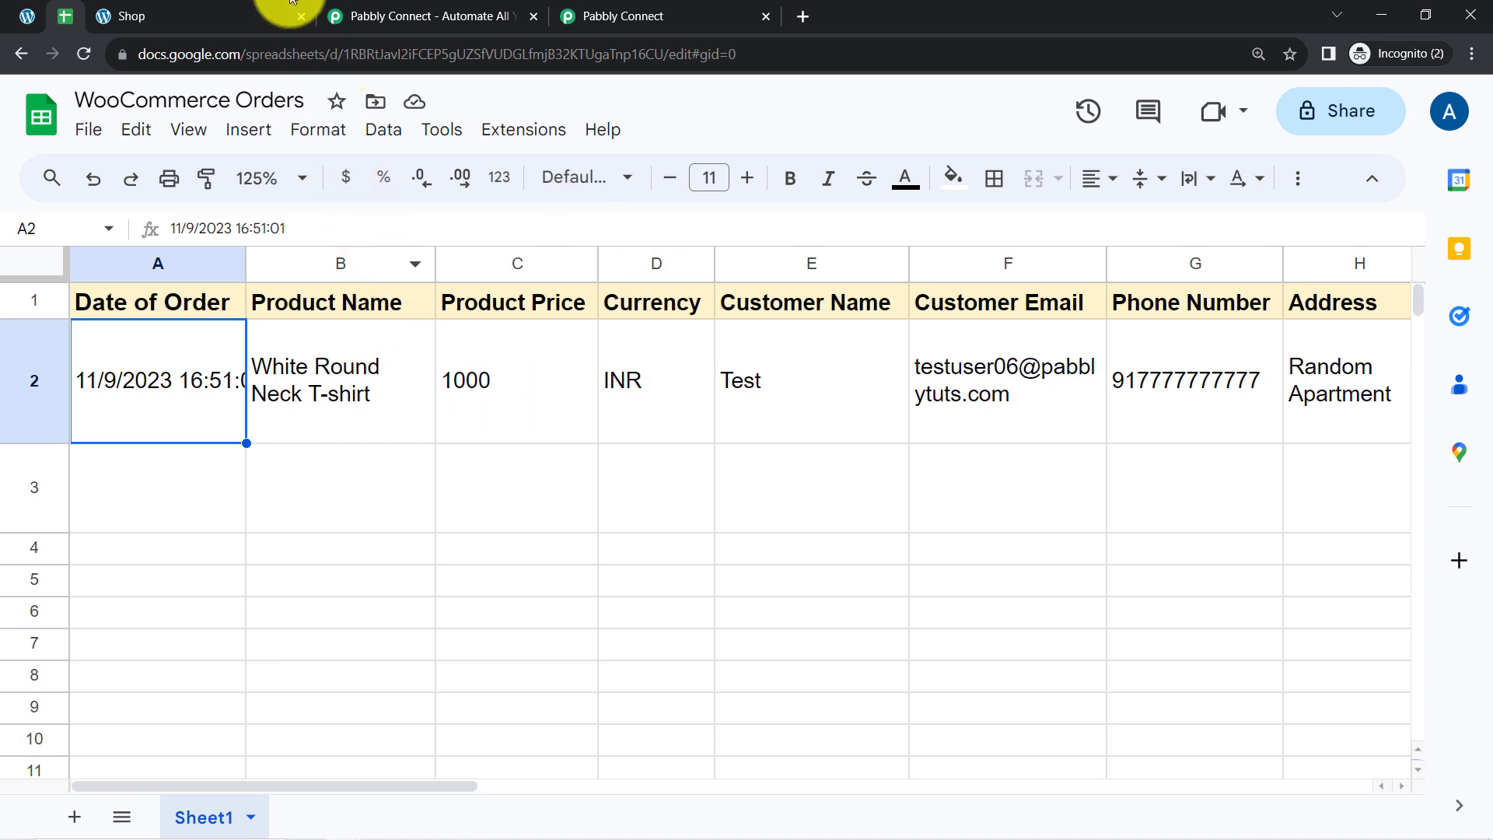
# Close the extra Pabbly Connect page and the Shop page, and return to the Pabbly Connect workflow.
pyautogui.click(532, 16)
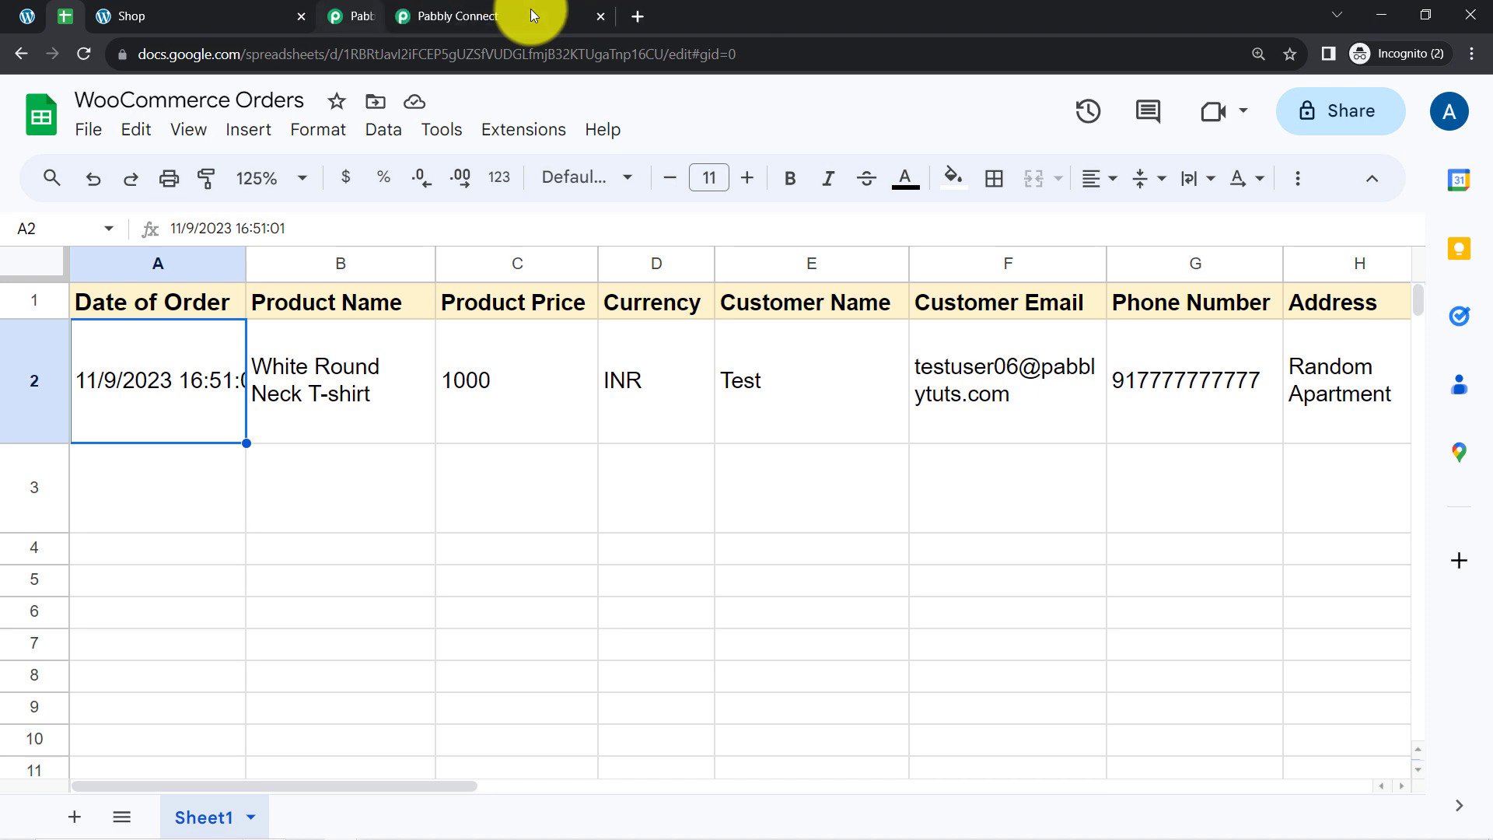
pyautogui.click(303, 16)
pyautogui.click(182, 16)
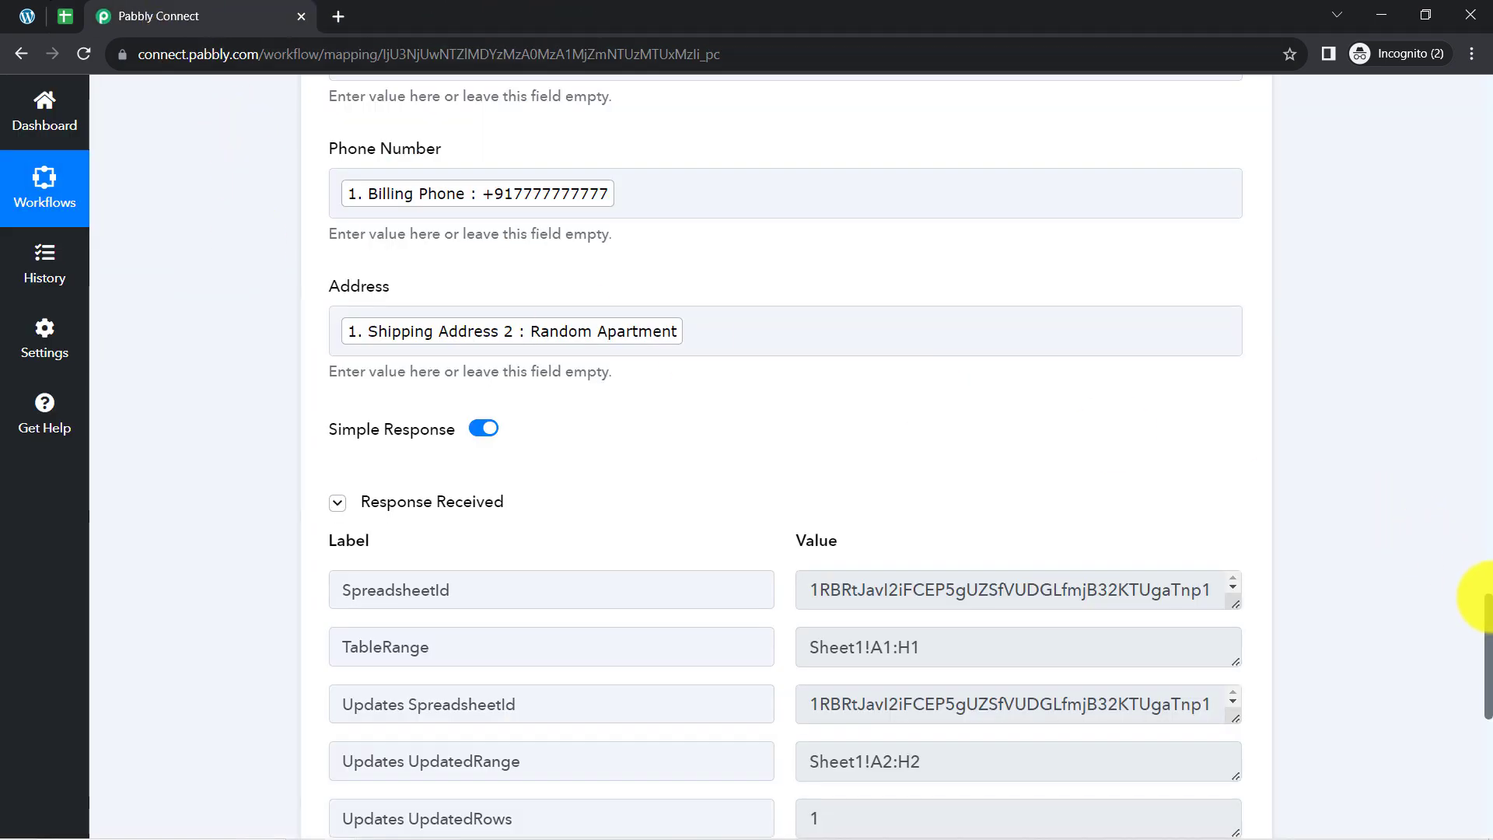
# Collapse the WooCommerce trigger and the Google Sheets action to show the whole workflow.
pyautogui.moveTo(1487, 616); pyautogui.dragTo(1467, 90)
pyautogui.click(502, 321)
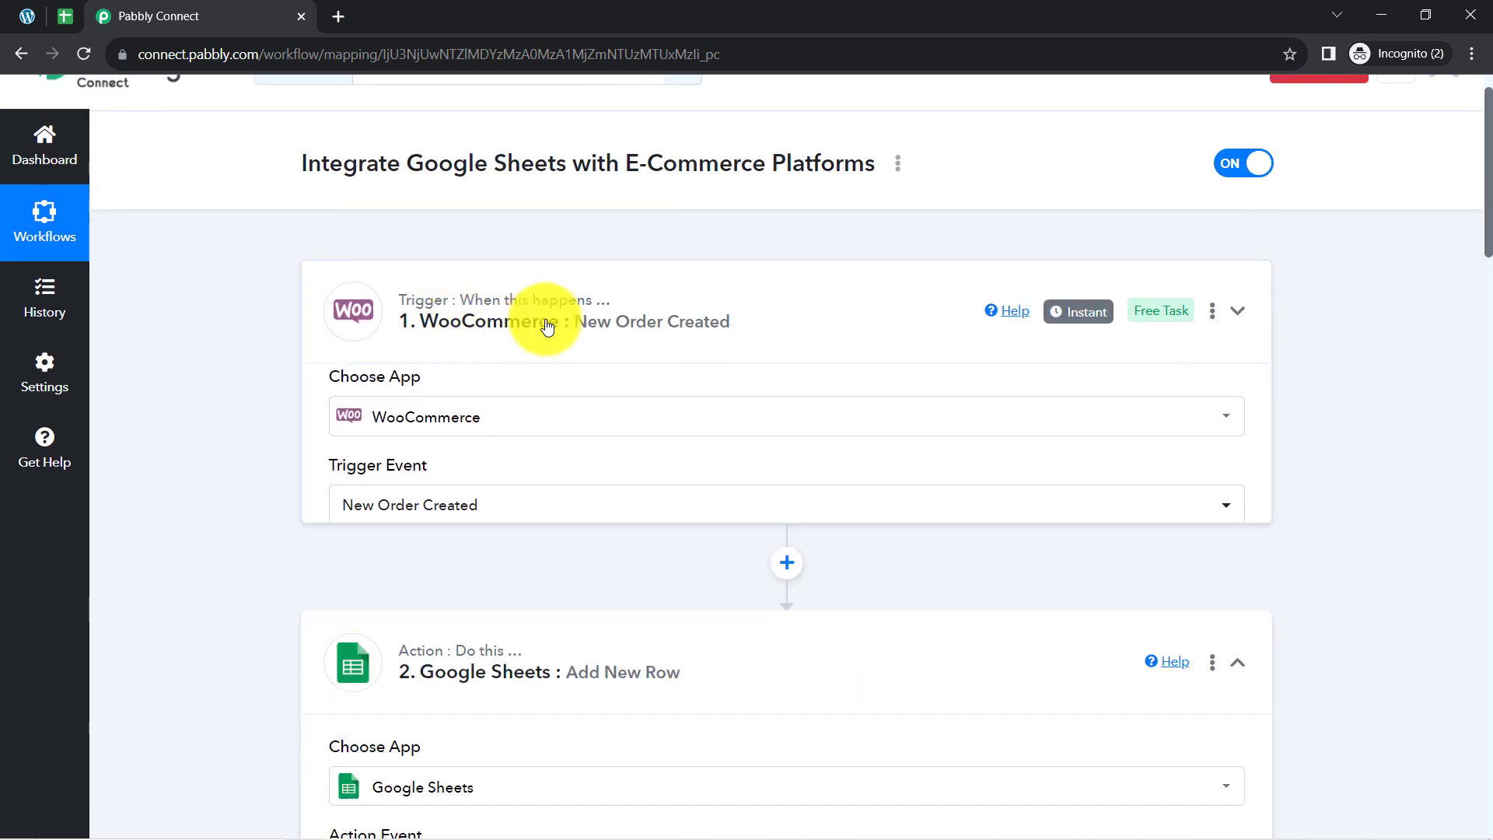
pyautogui.click(488, 518)
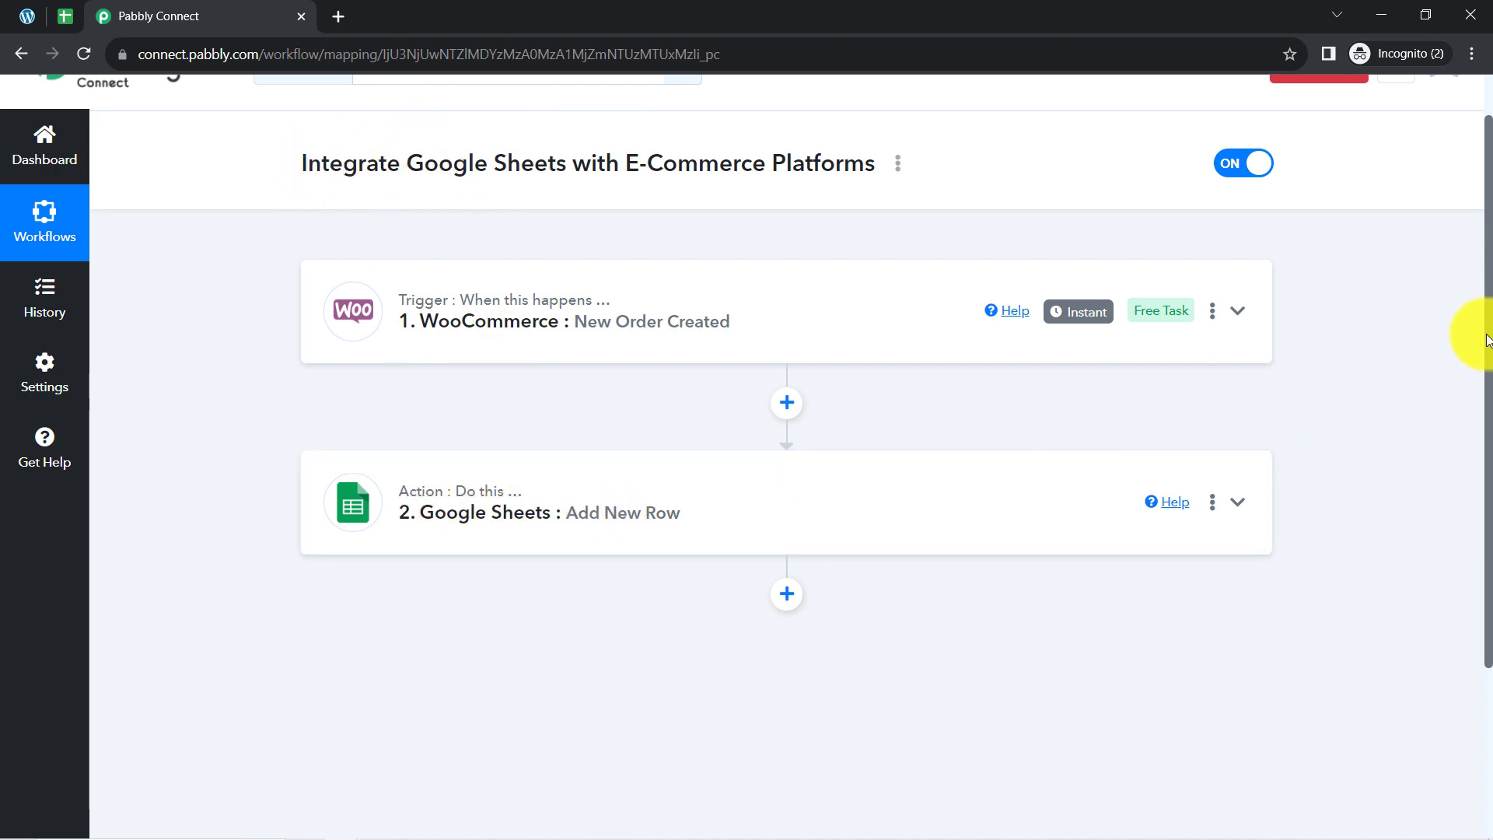
pyautogui.scroll(1, 1476, 333)
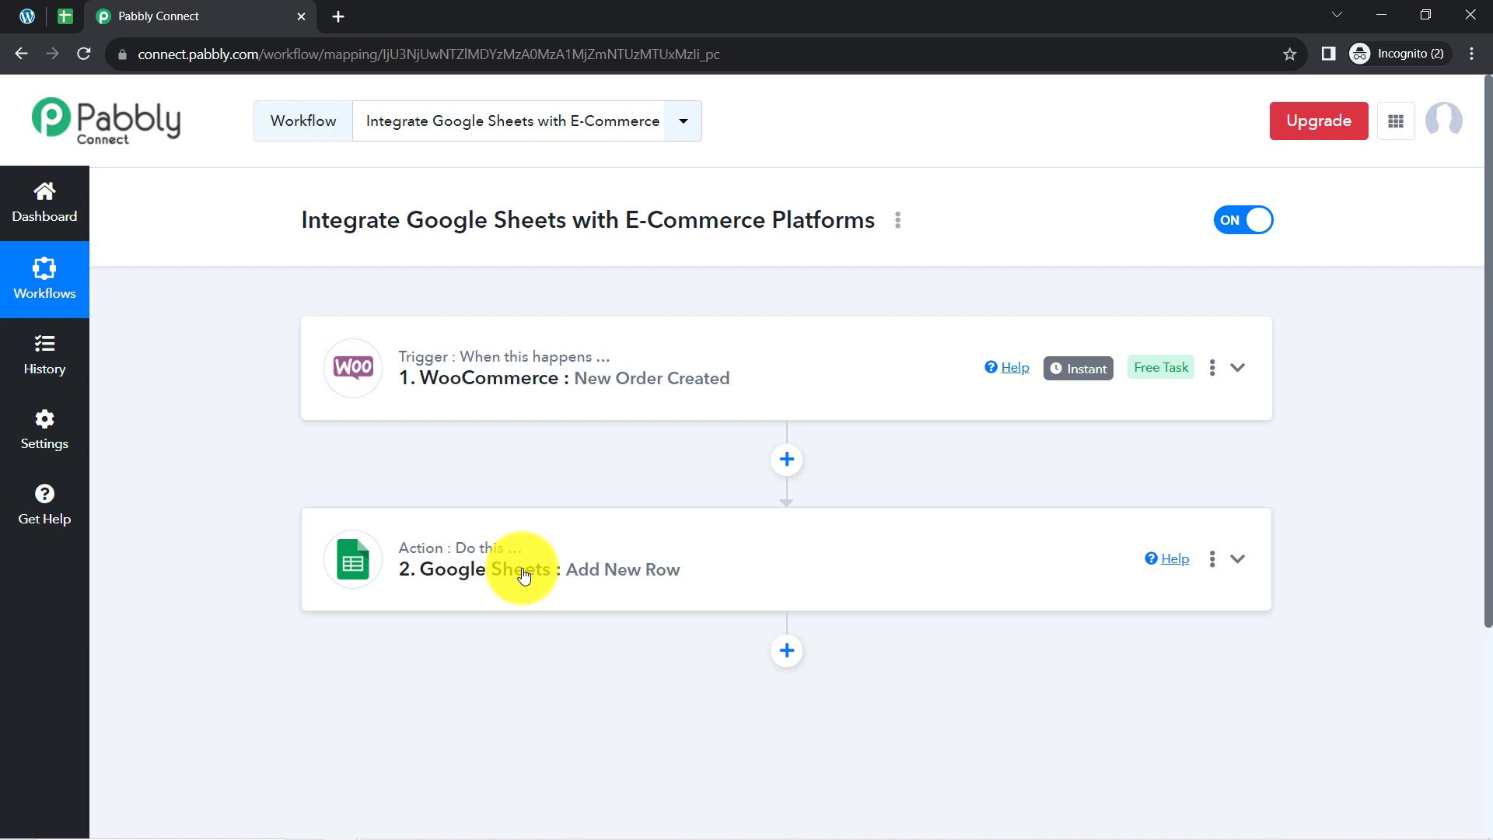
# Copy the share link of the Integrate Google Sheets with E-Commerce Platforms workflow and close the sharing dialog.
pyautogui.click(898, 221)
pyautogui.click(758, 319)
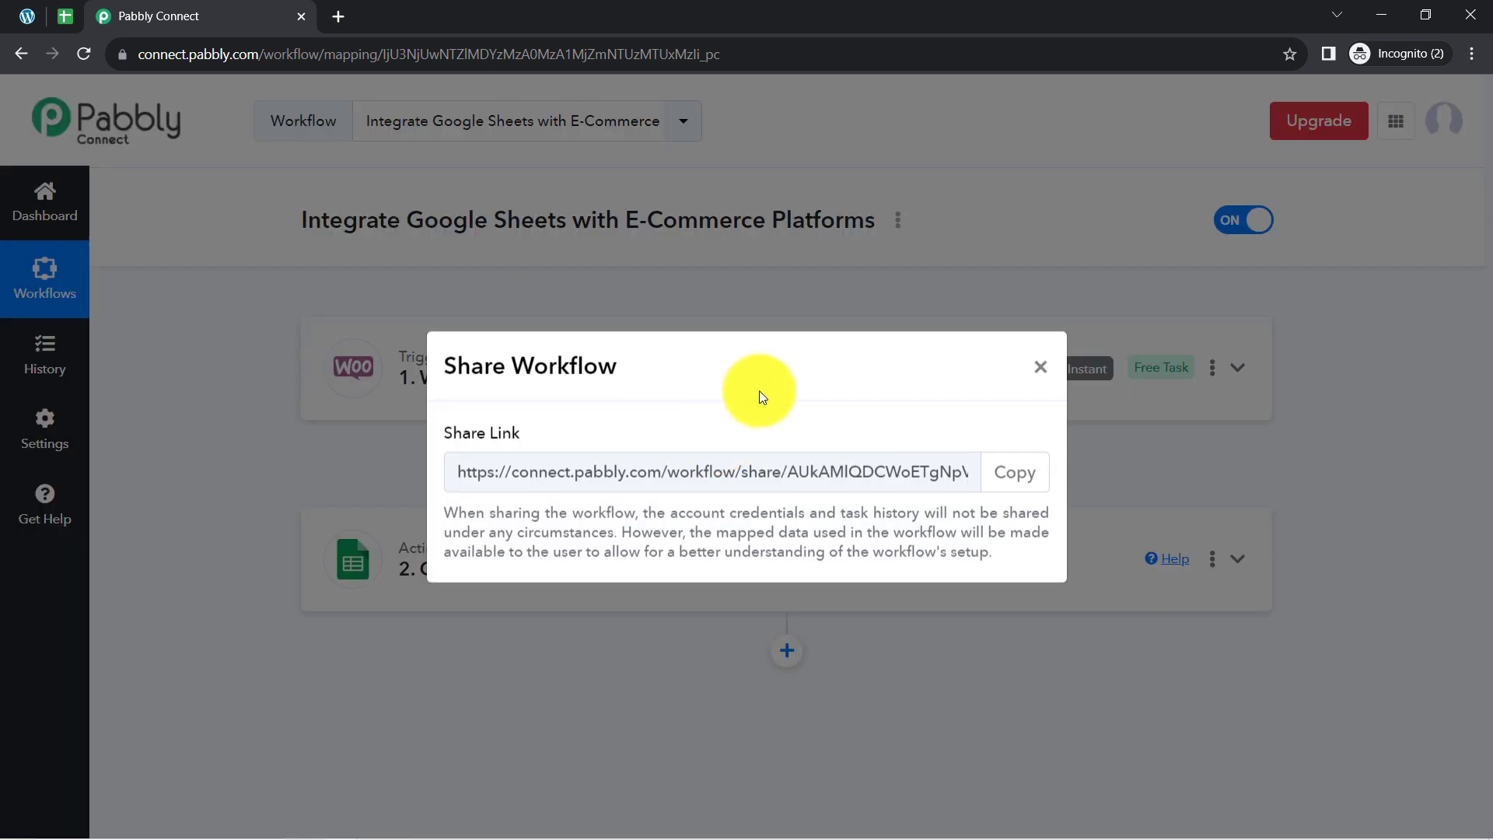
pyautogui.click(1011, 474)
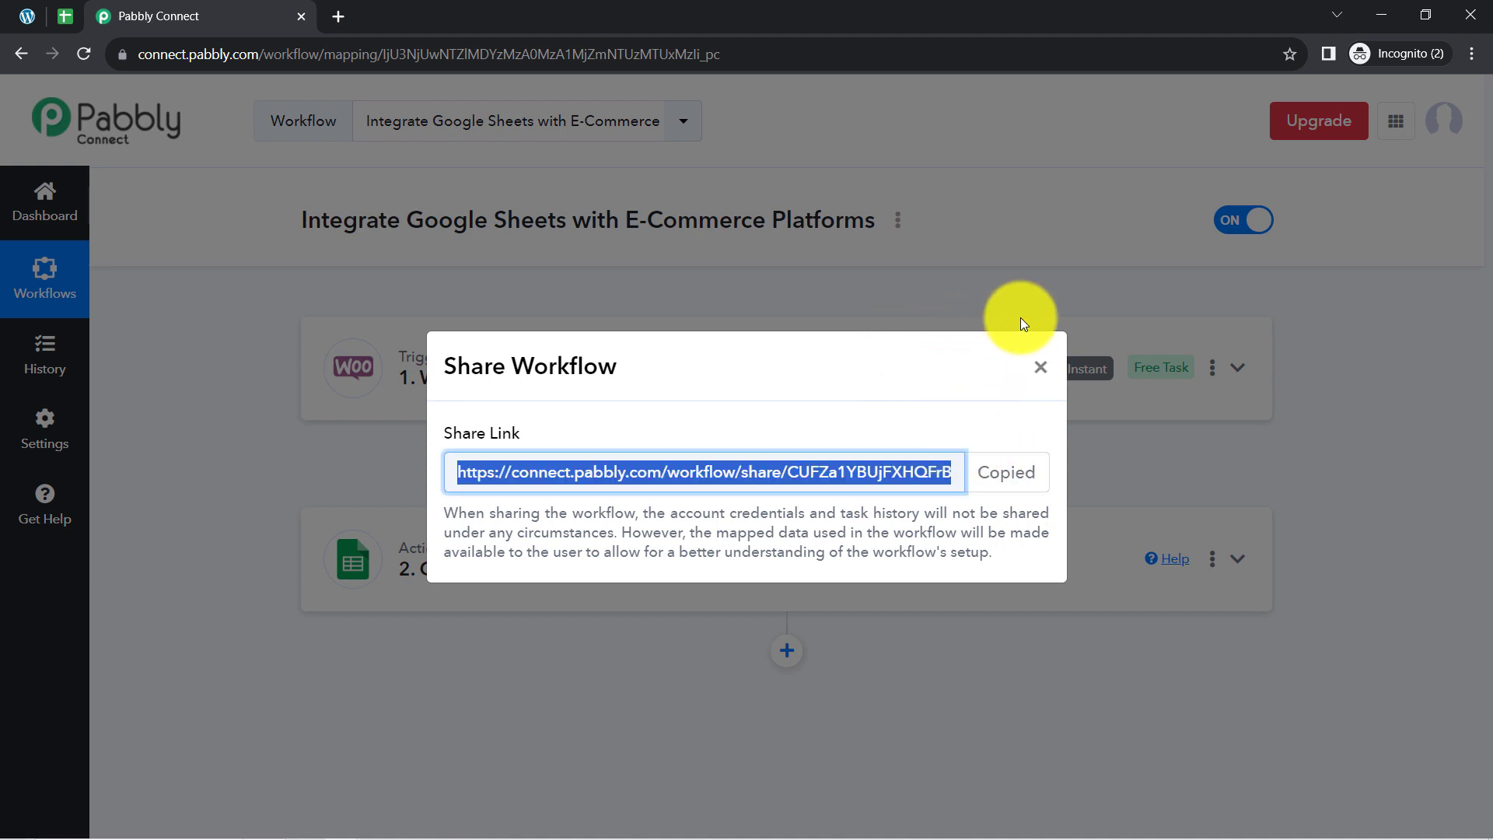
pyautogui.click(1041, 369)
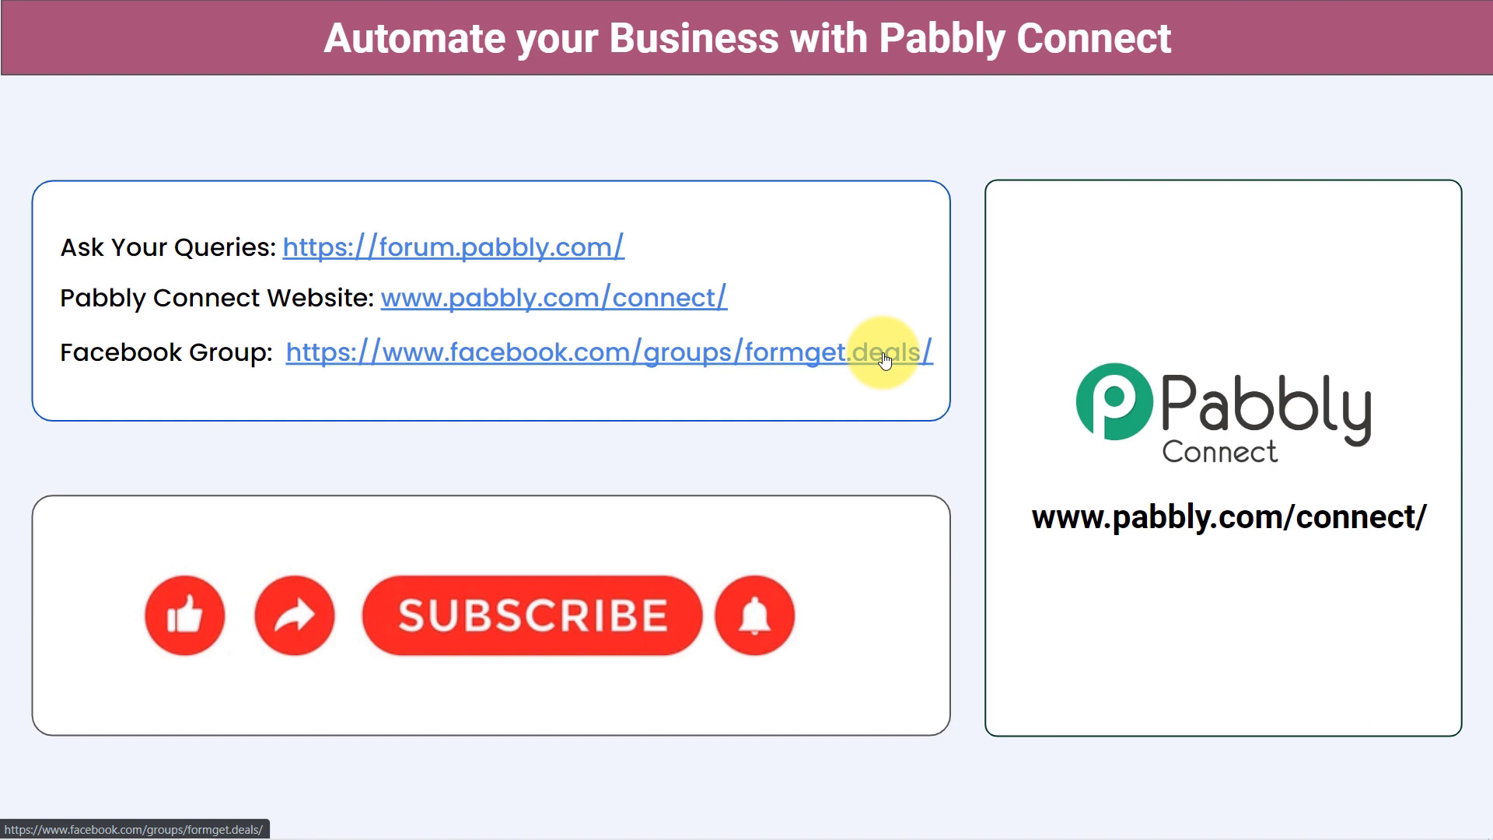
pyautogui.click(403, 617)
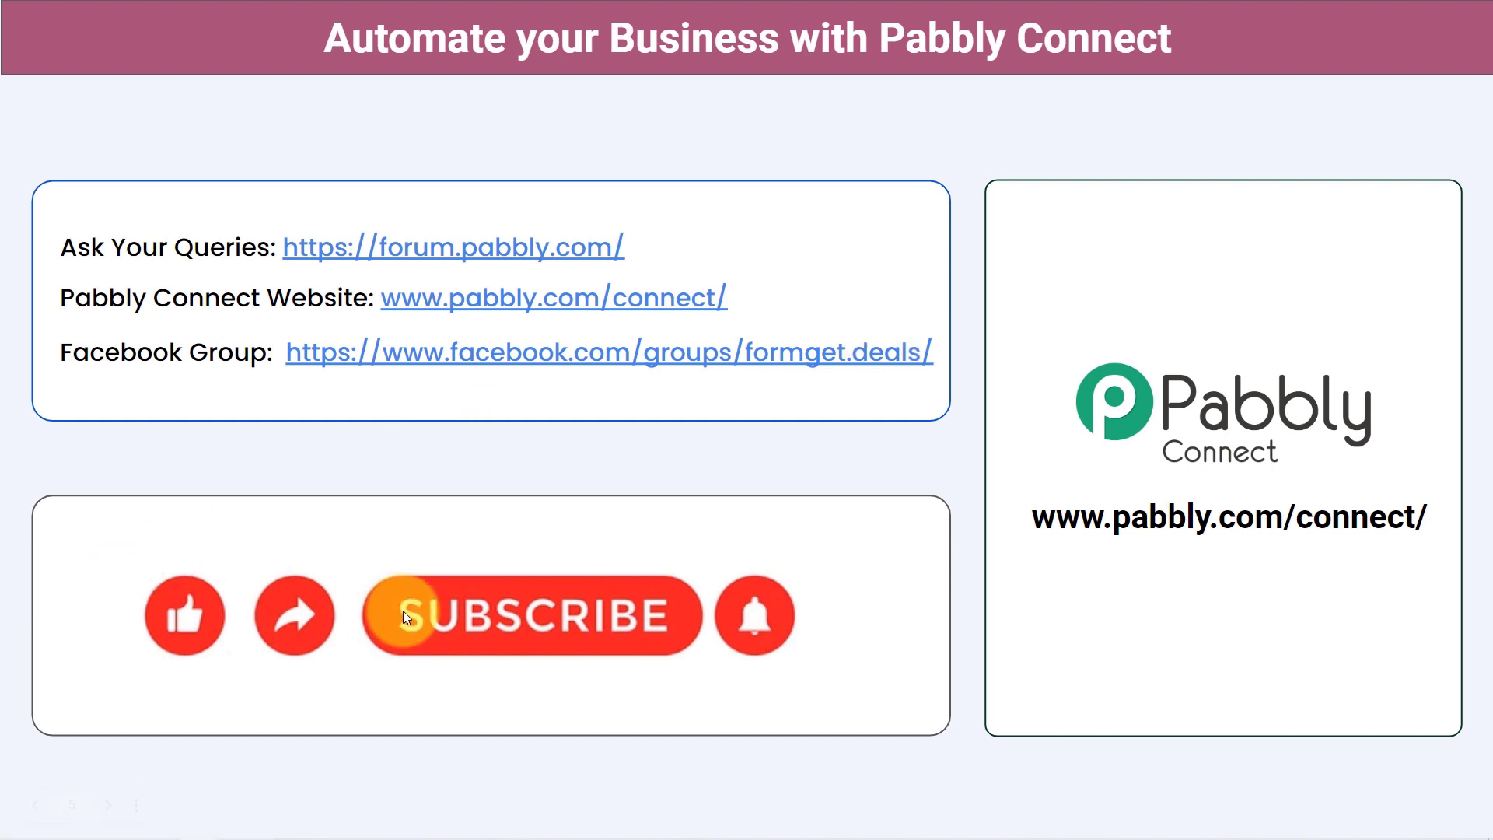